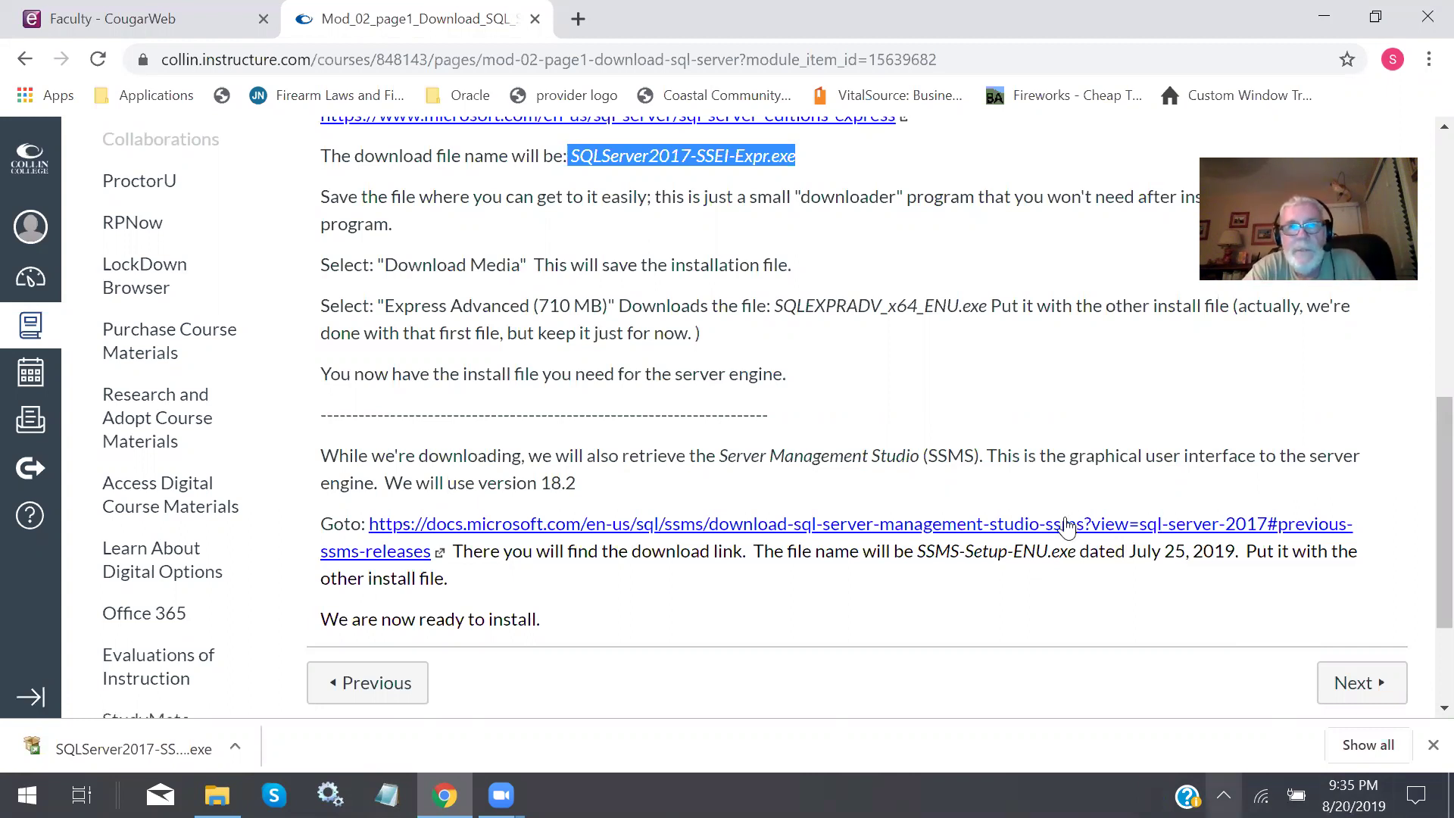
# Scroll through the course page and clear the highlight on the download file name.
pyautogui.scroll(15, 984, 189)
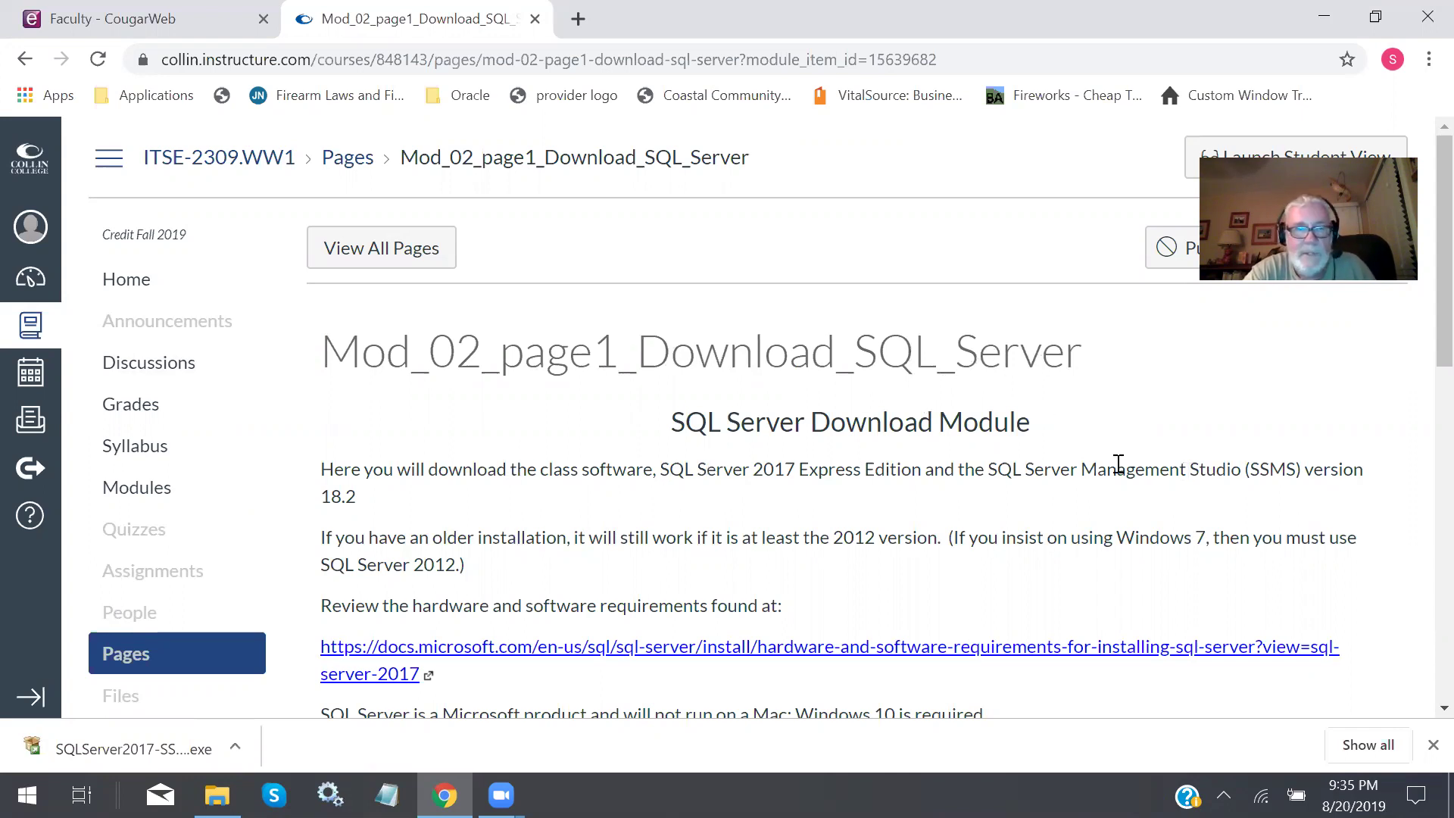
pyautogui.scroll(-1, 1018, 460)
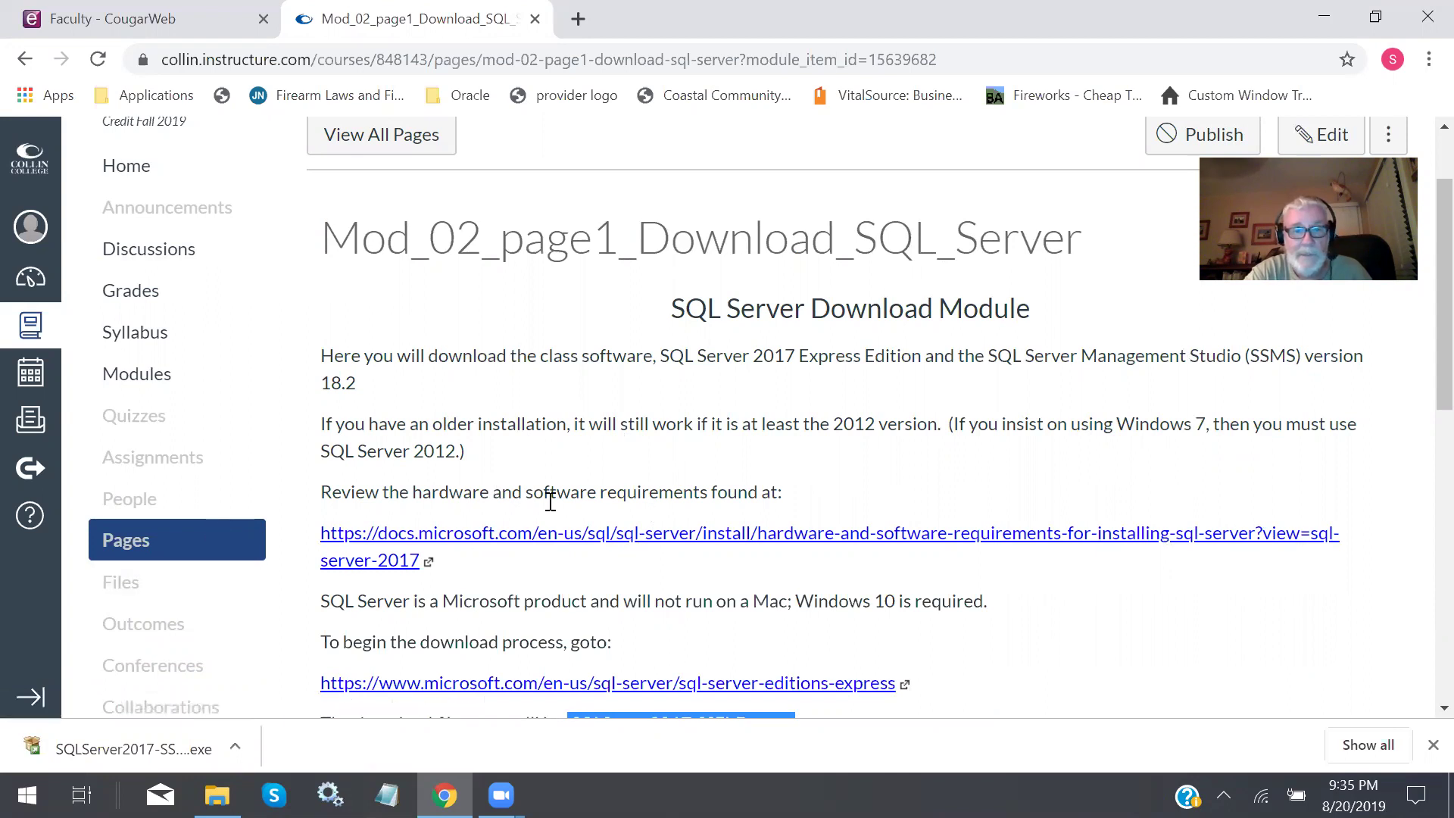
pyautogui.scroll(-1, 550, 500)
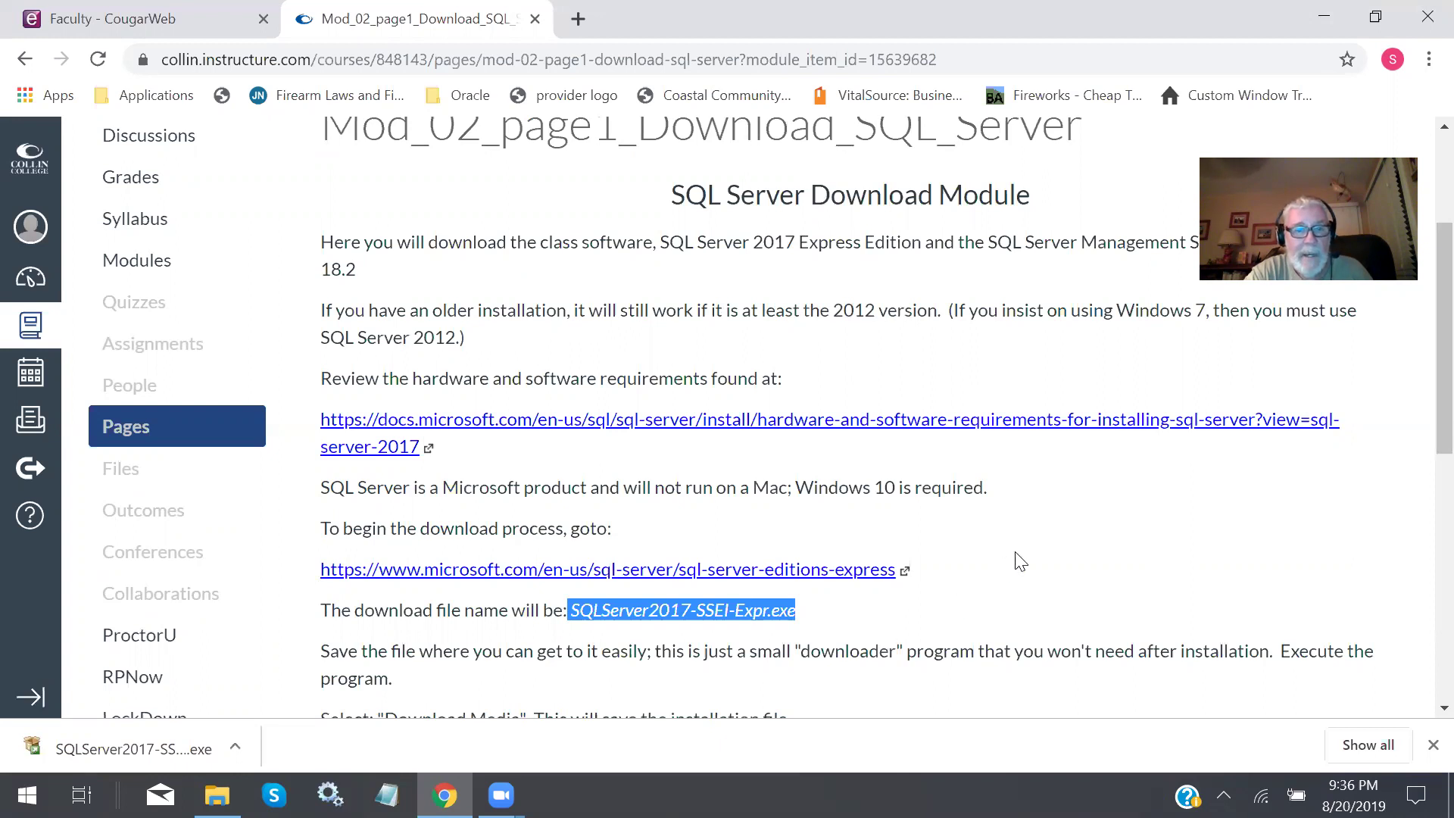
pyautogui.click(1047, 542)
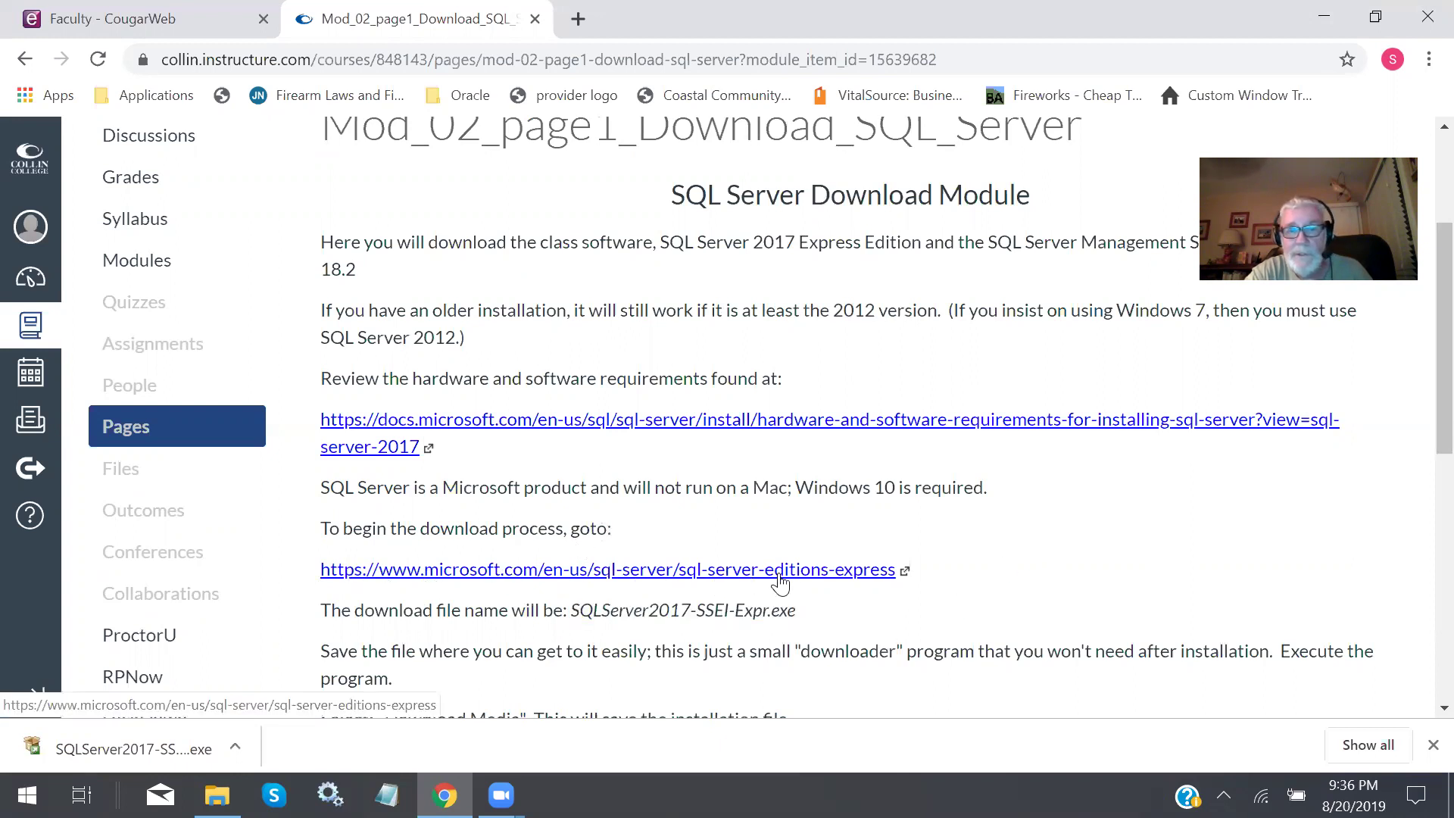
# Show the downloaded file's options menu, dismiss it, and close the browser's download bar.
pyautogui.scroll(-1, 885, 567)
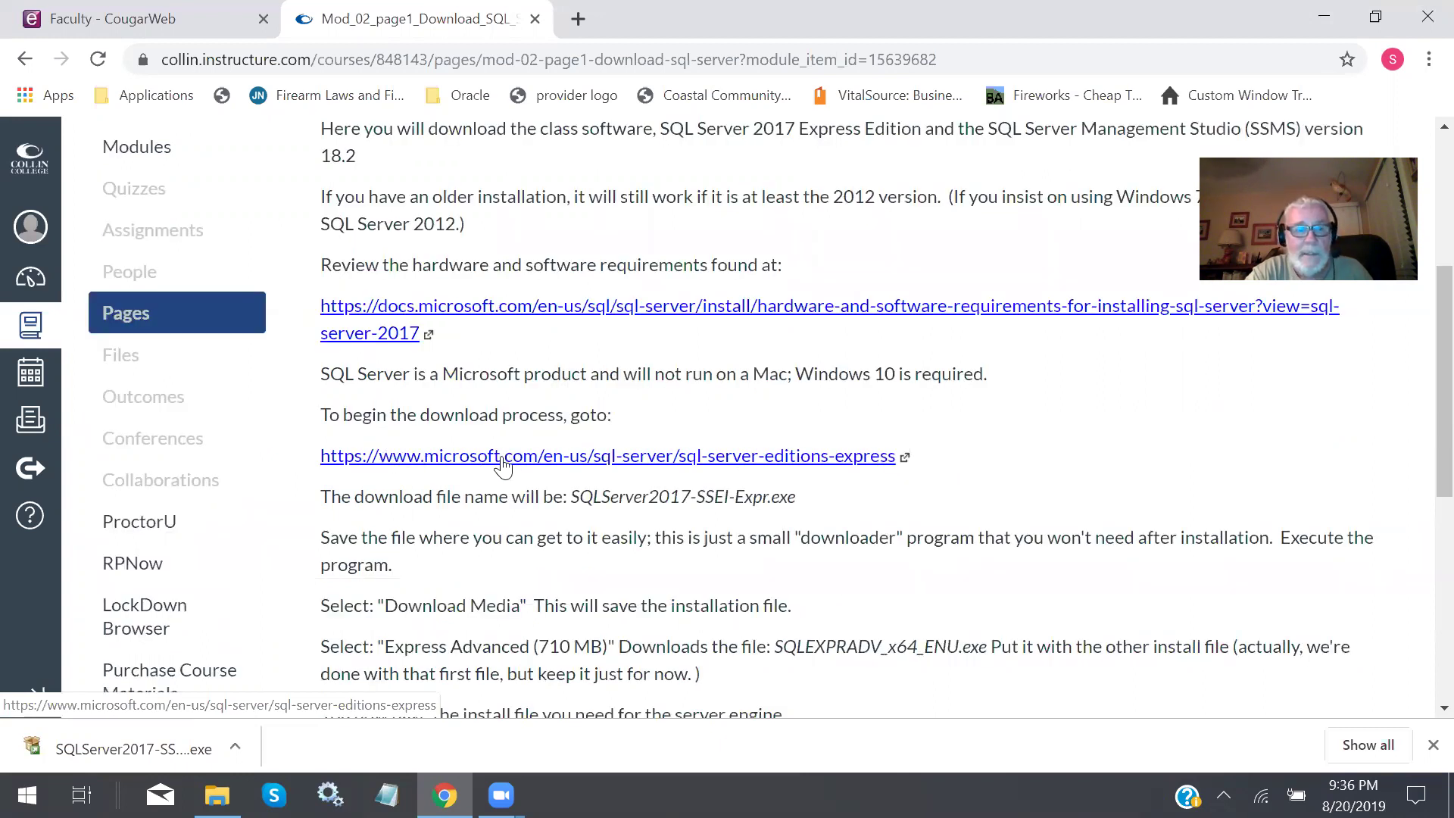
pyautogui.click(234, 748)
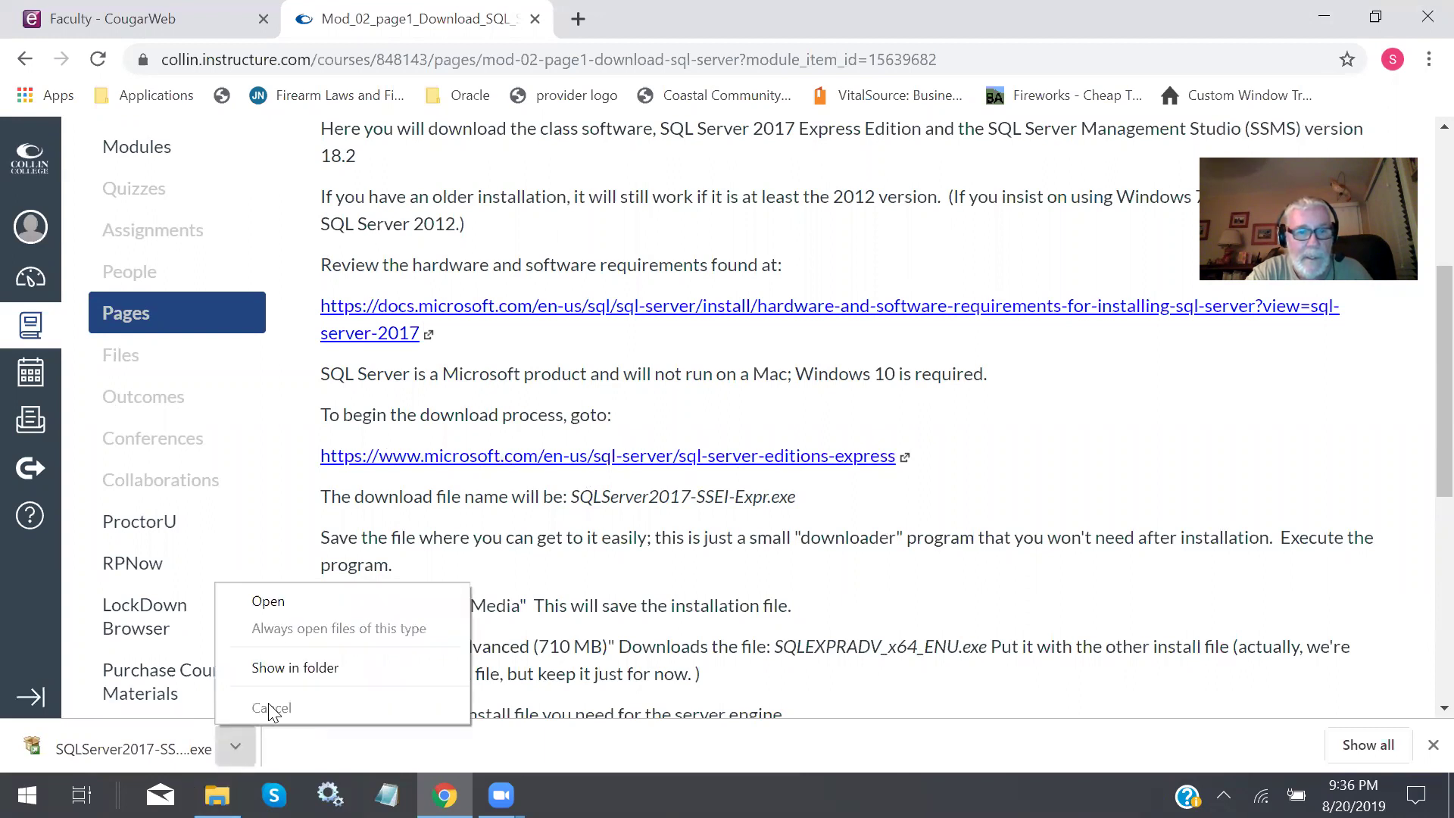
pyautogui.click(1424, 748)
pyautogui.click(1423, 748)
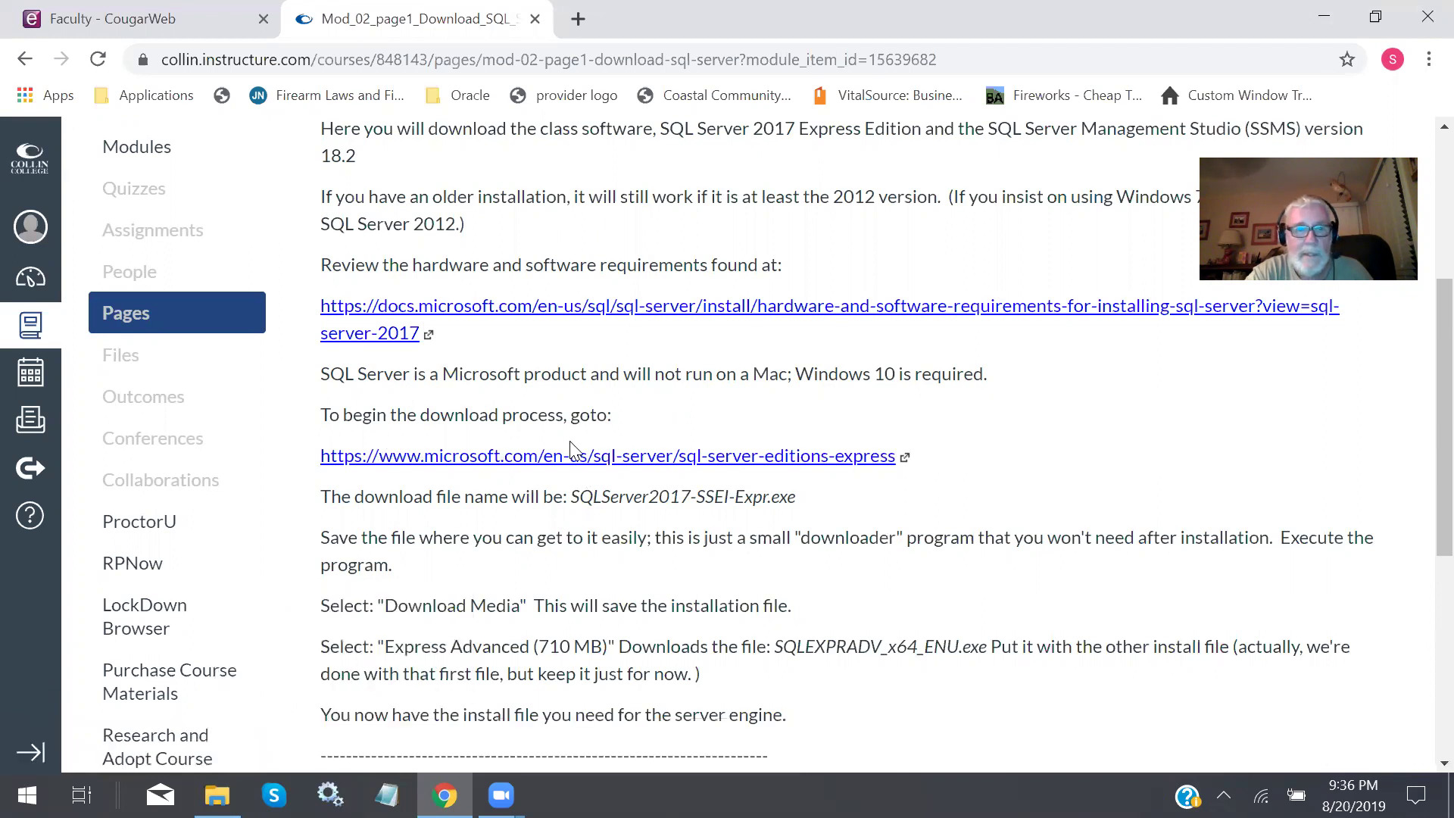
# Open the Express edition page and start the installer download, then cancel the Save As dialog.
pyautogui.click(534, 456)
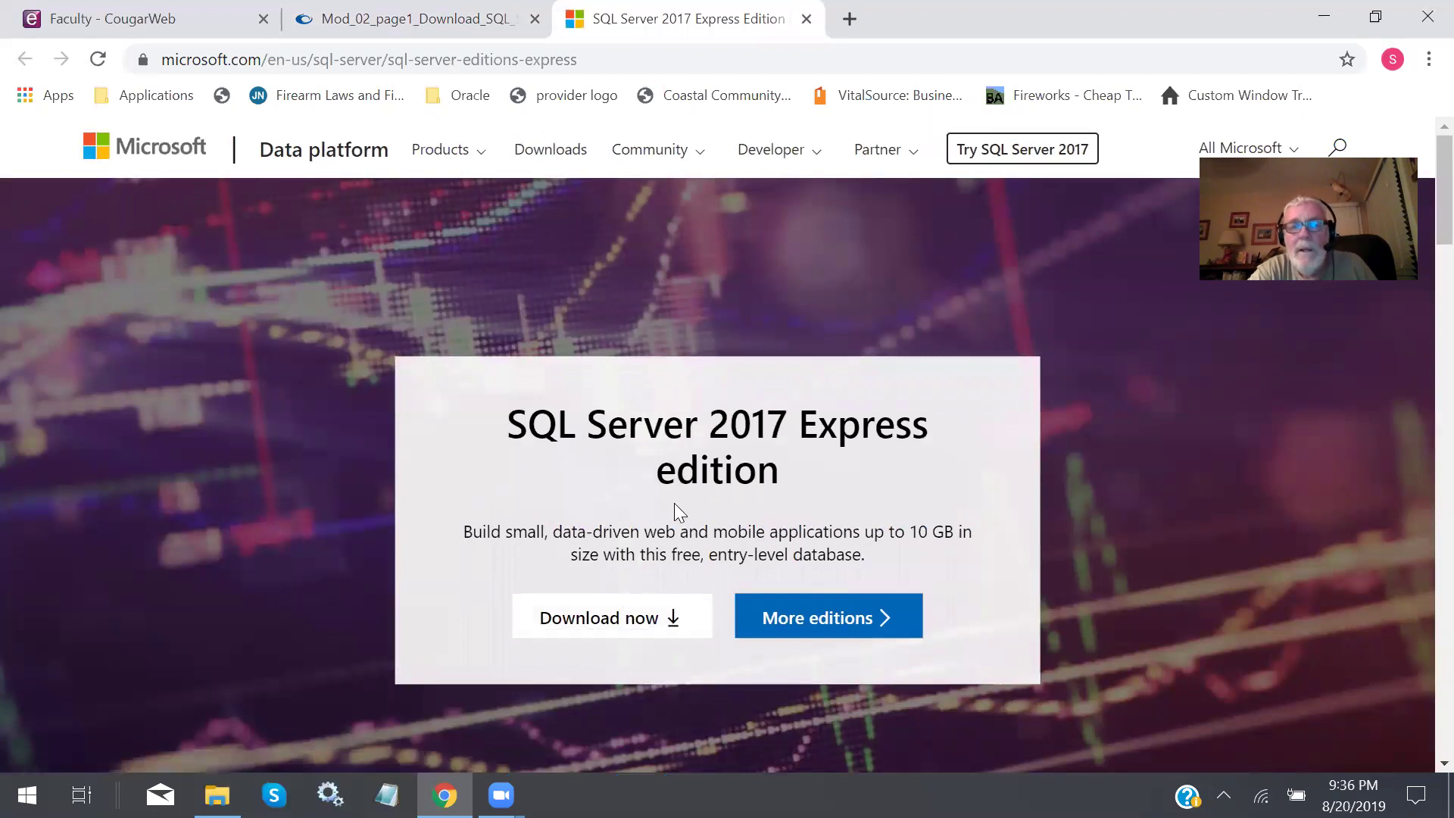
pyautogui.click(640, 619)
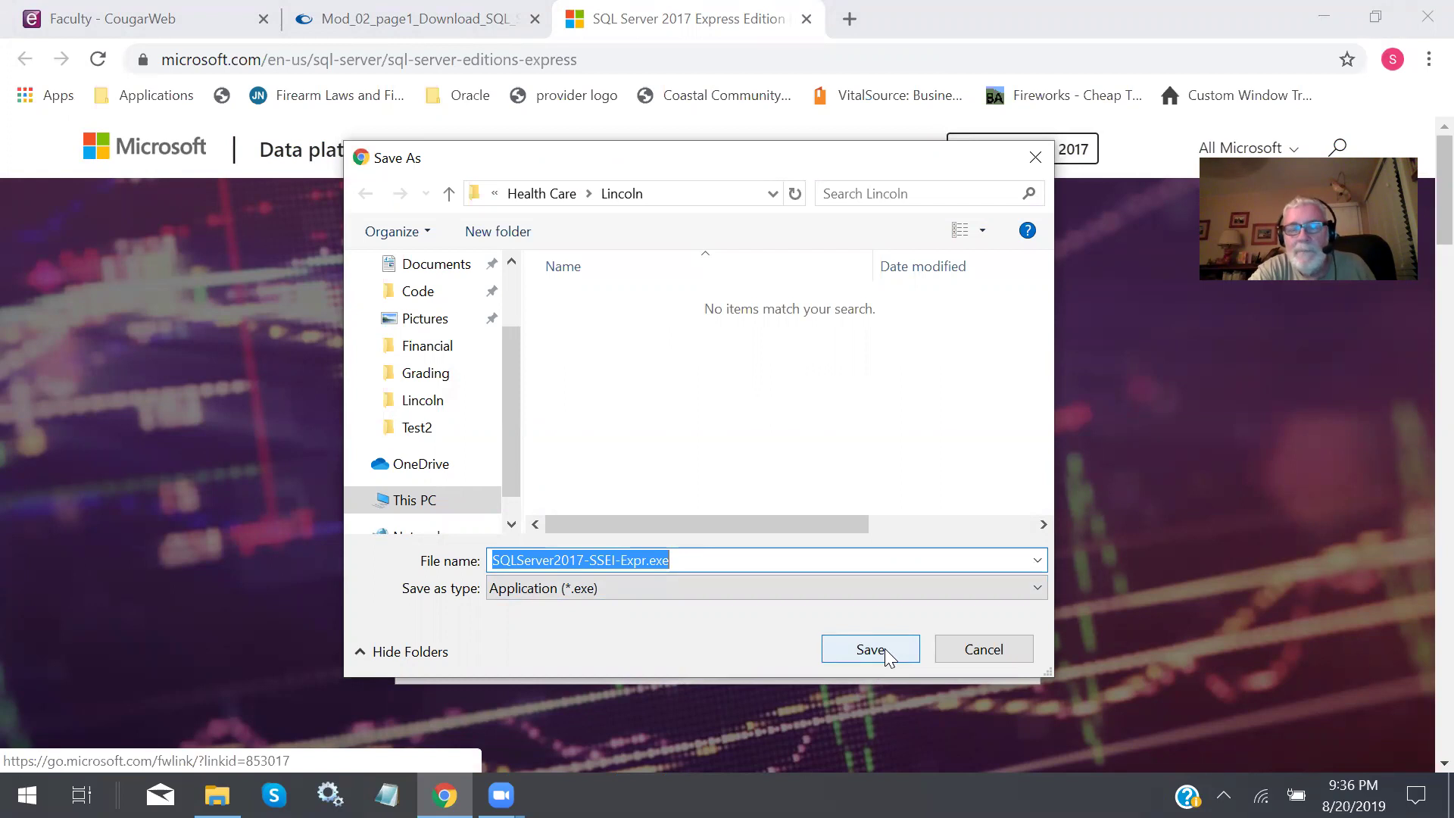
pyautogui.click(975, 653)
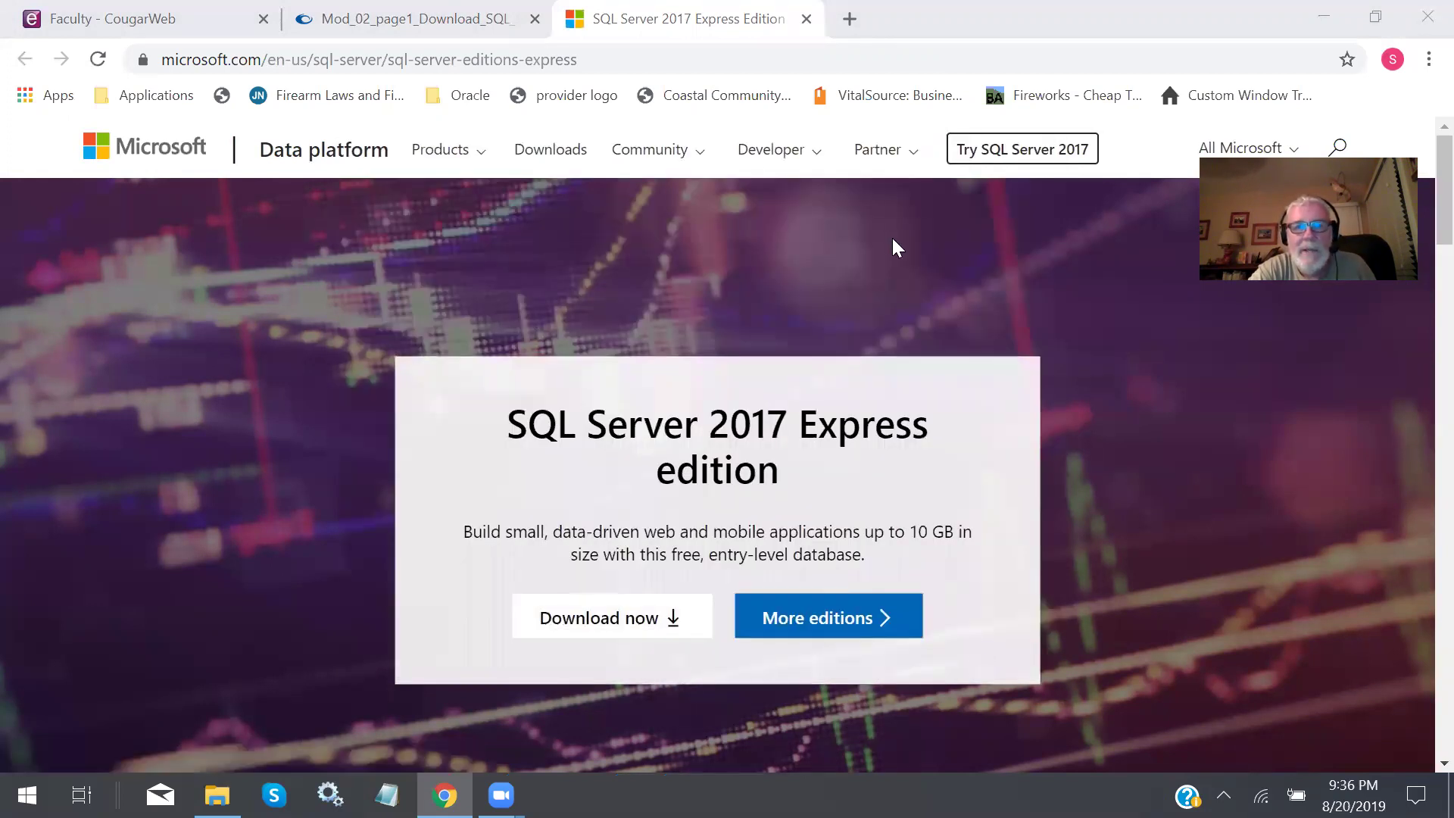
# Close the Express tab, highlight SQLServer2017-SSEI-Expr.exe on the Canvas page, and bring up InstallFiles.
pyautogui.click(807, 20)
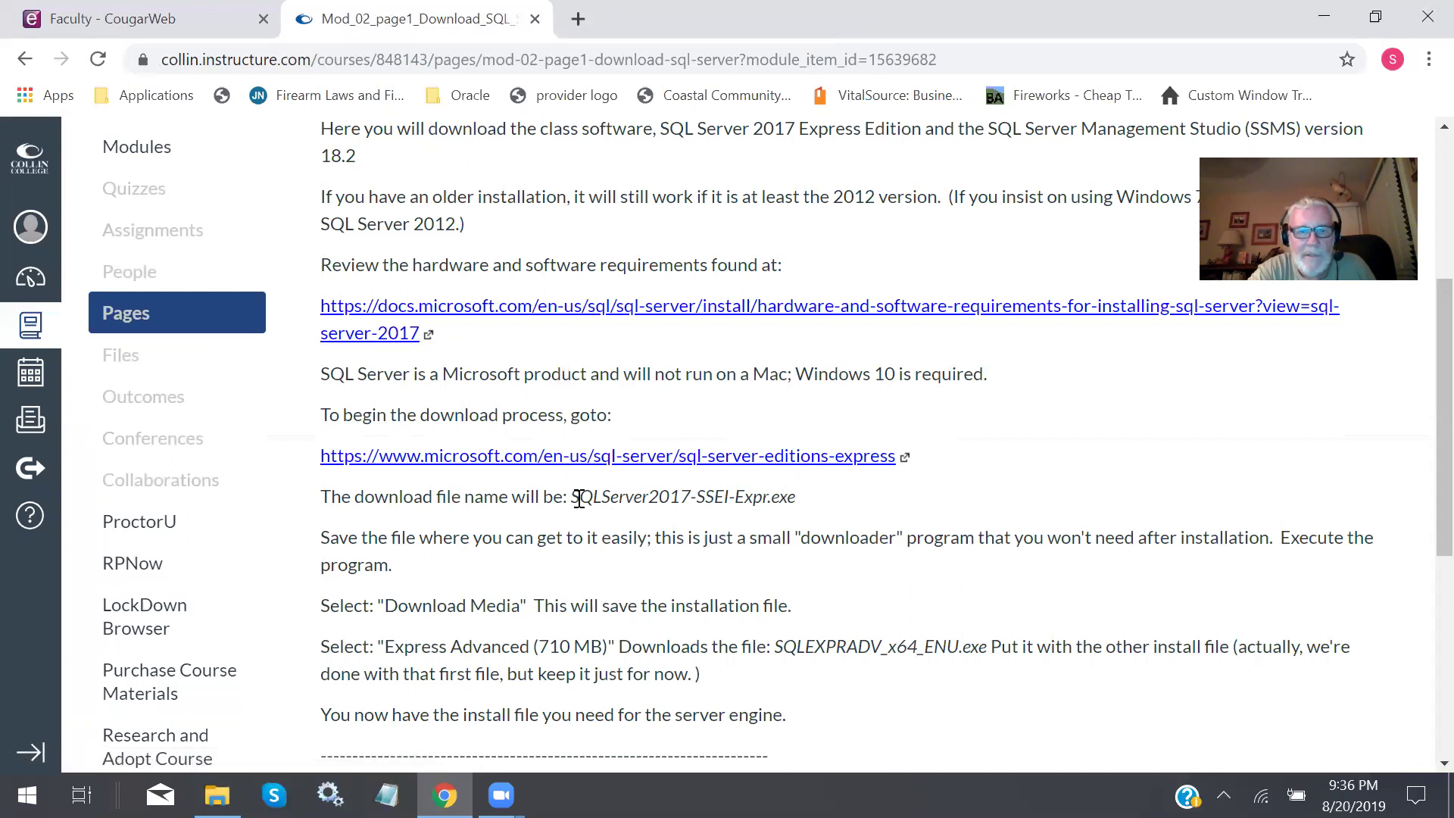
pyautogui.moveTo(573, 498); pyautogui.dragTo(807, 504)
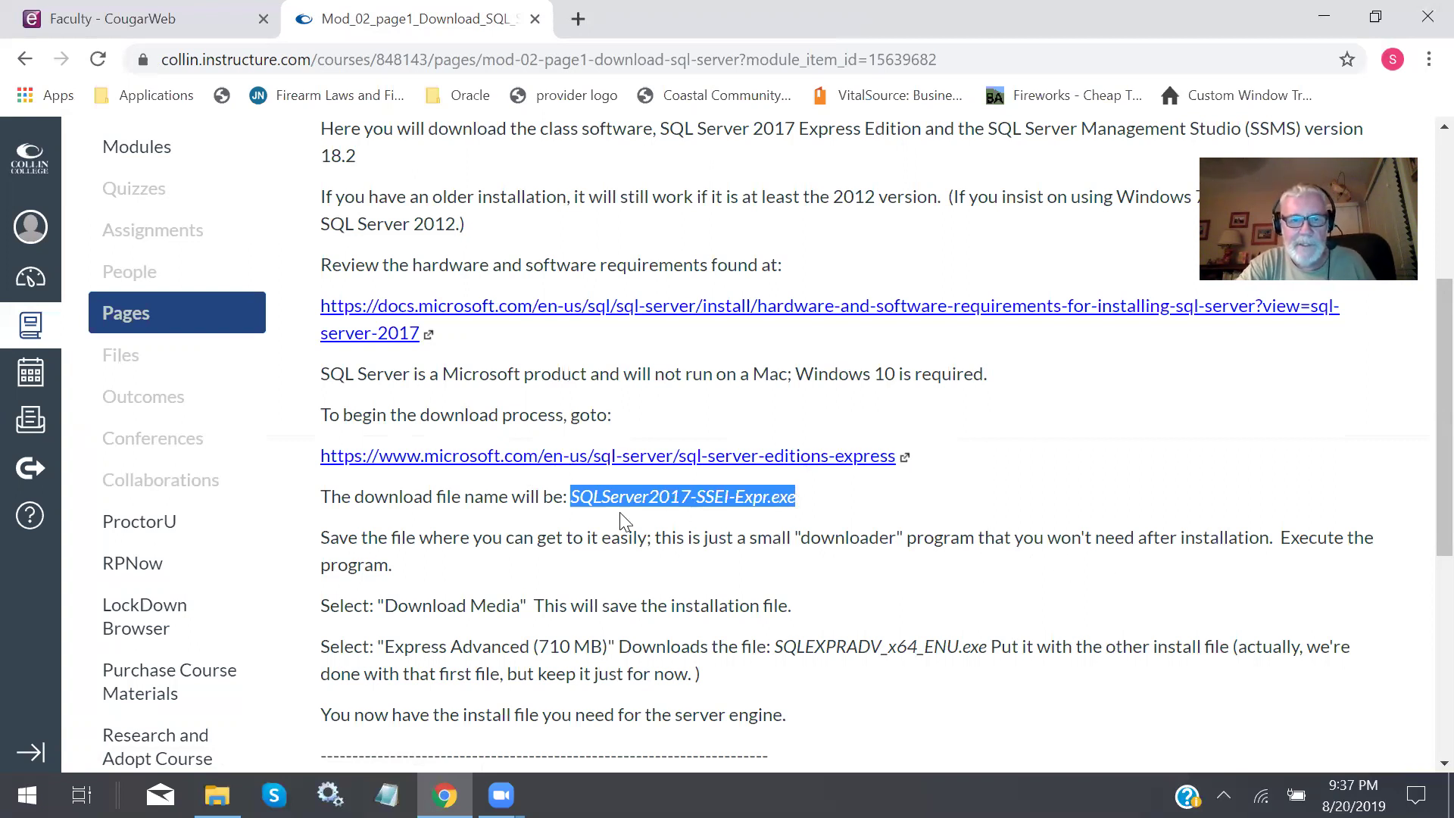
pyautogui.scroll(-1, 973, 559)
pyautogui.scroll(-1, 973, 559)
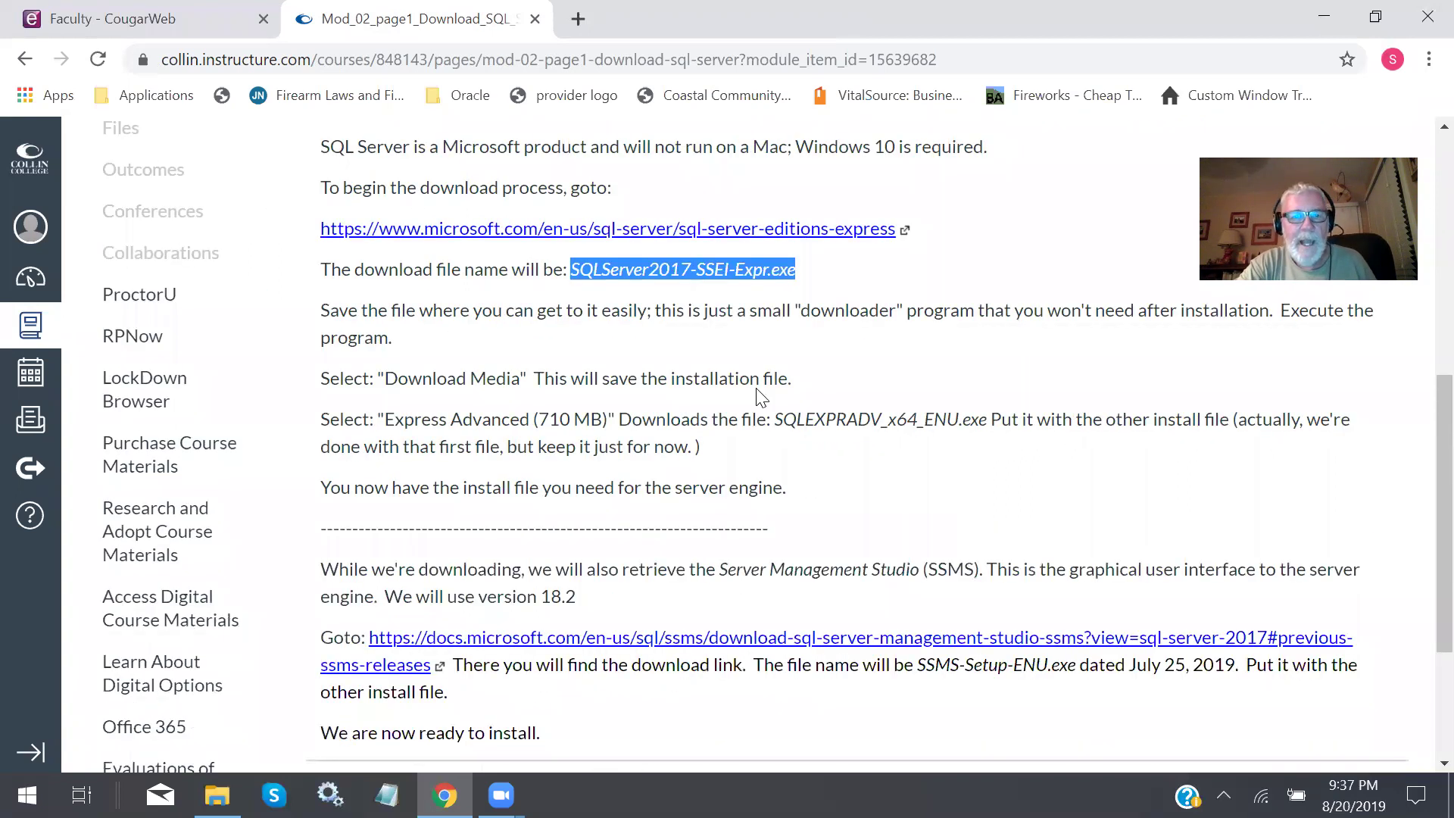
pyautogui.click(217, 795)
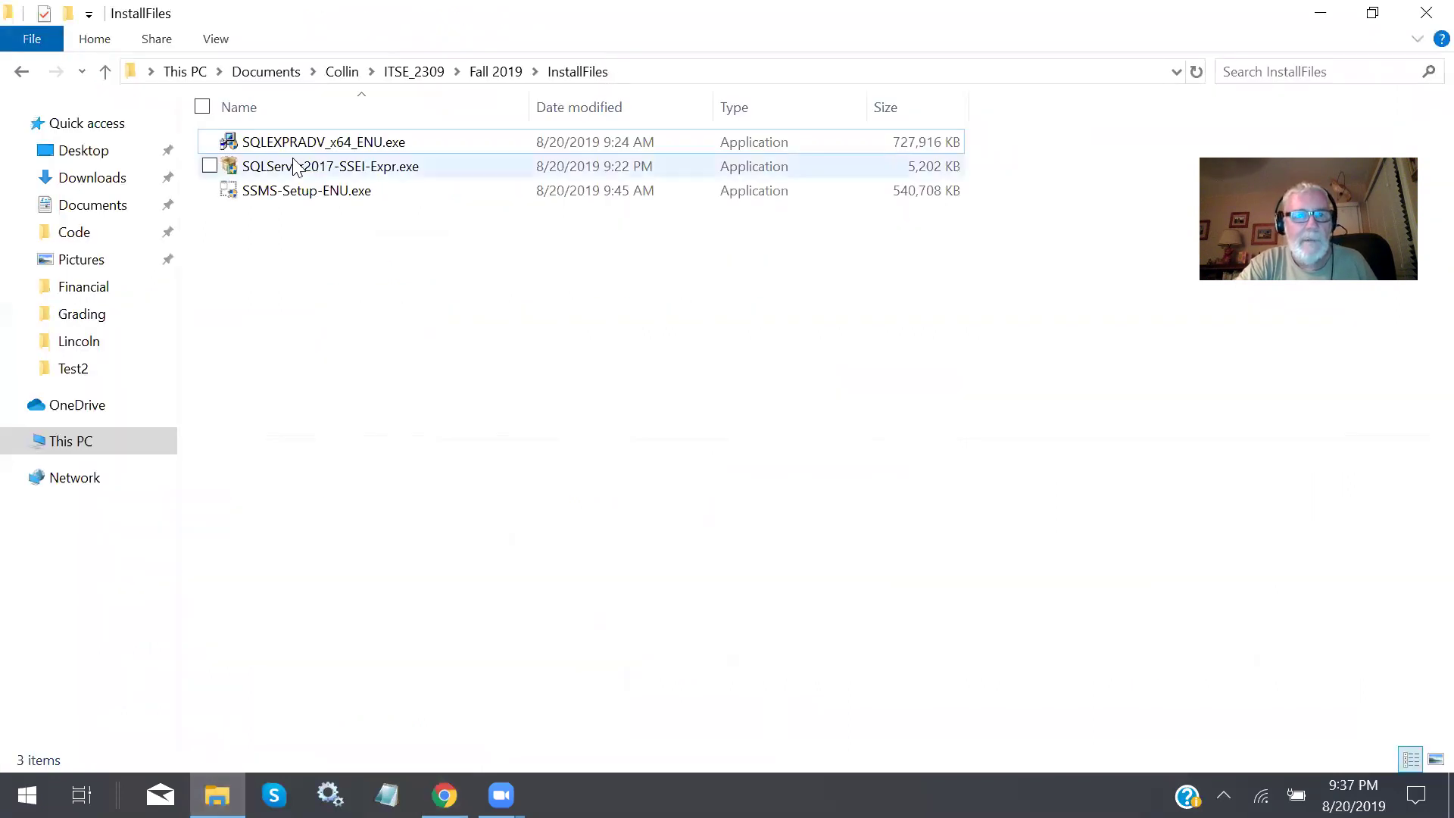
# Select and run SQLServer2017-SSEI-Expr.exe from the InstallFiles folder.
pyautogui.click(936, 166)
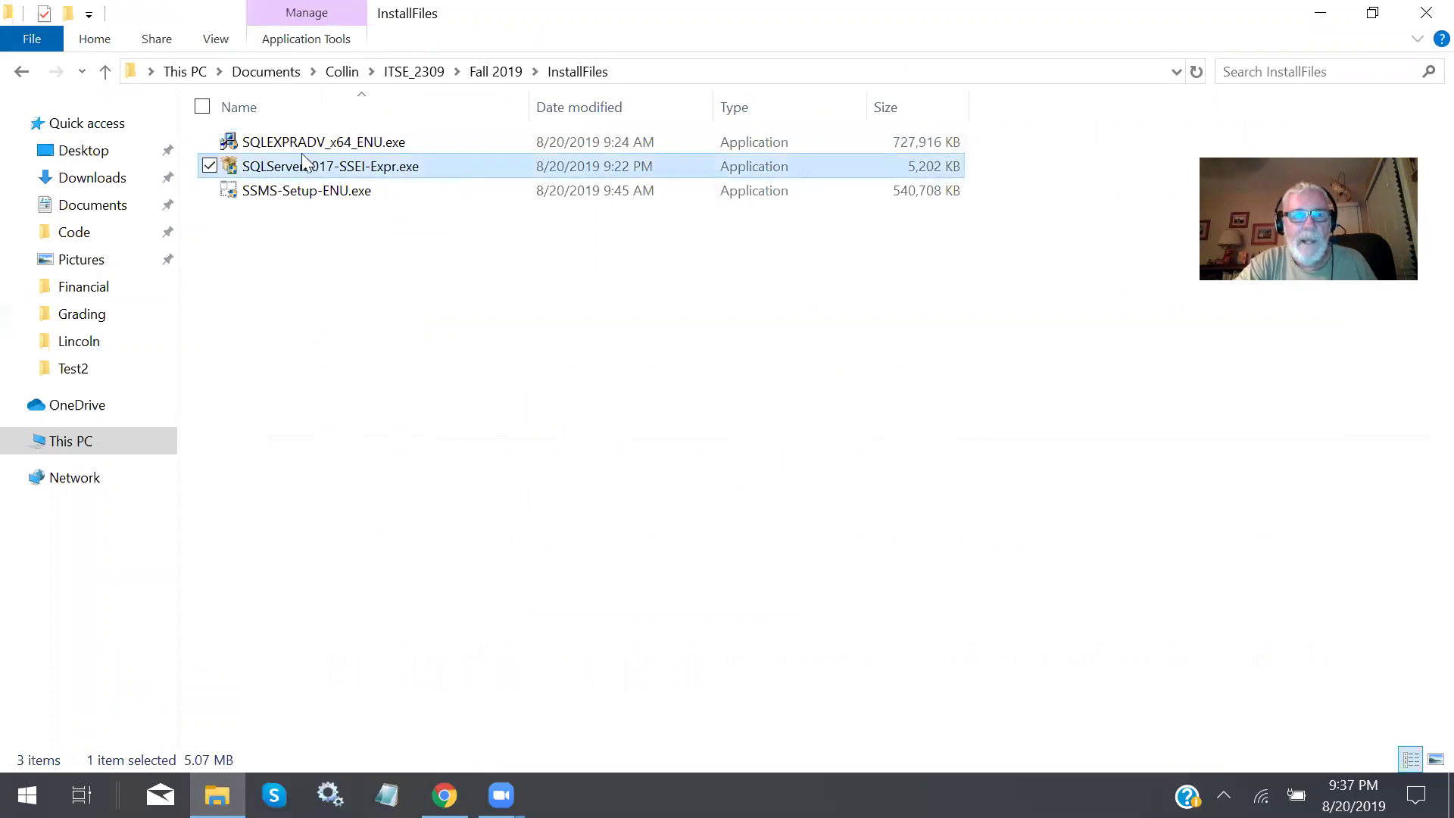
pyautogui.doubleClick(288, 168)
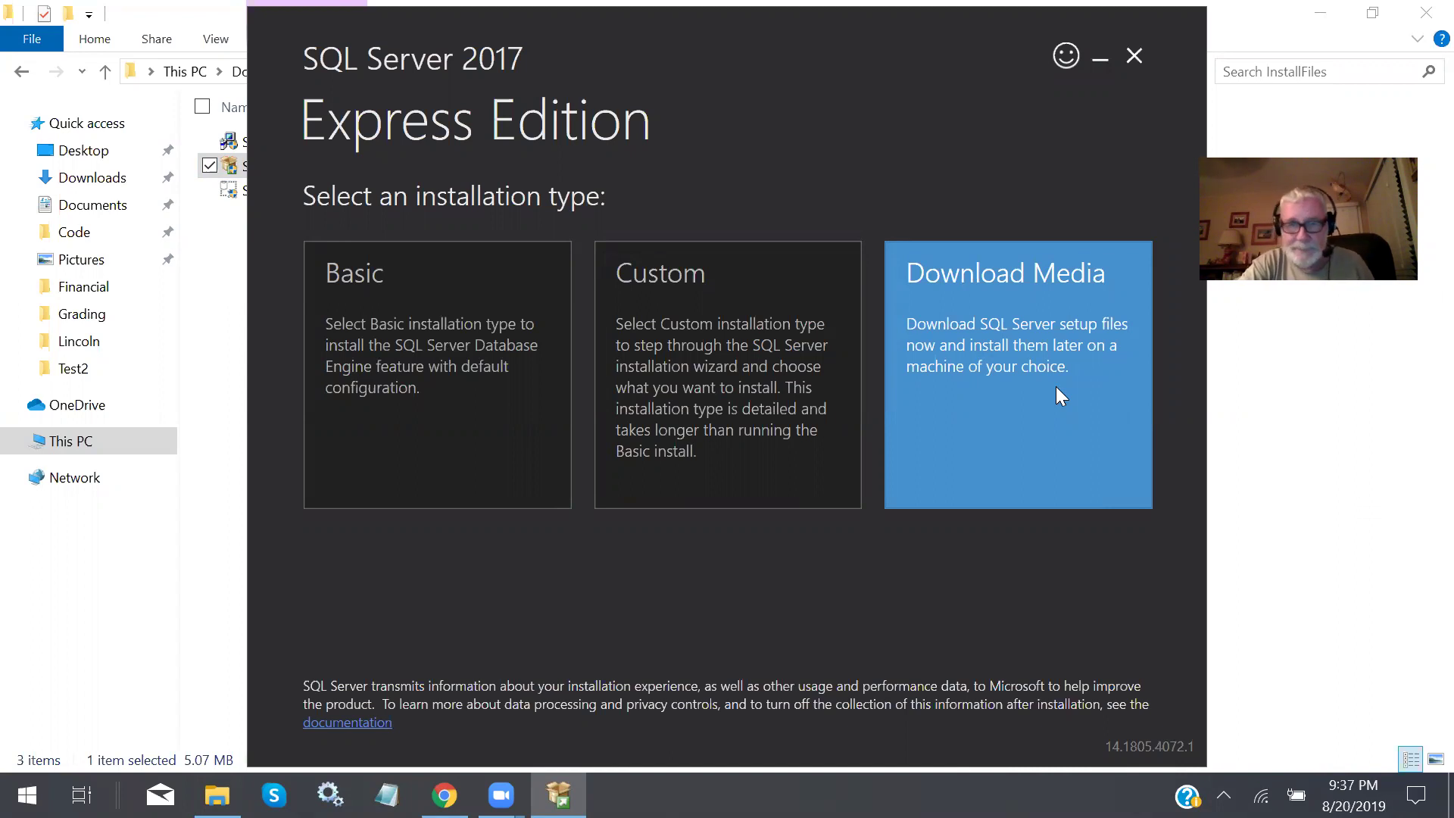
# Choose the Download Media installation type with the Express Advanced (710 MB) package.
pyautogui.click(1011, 348)
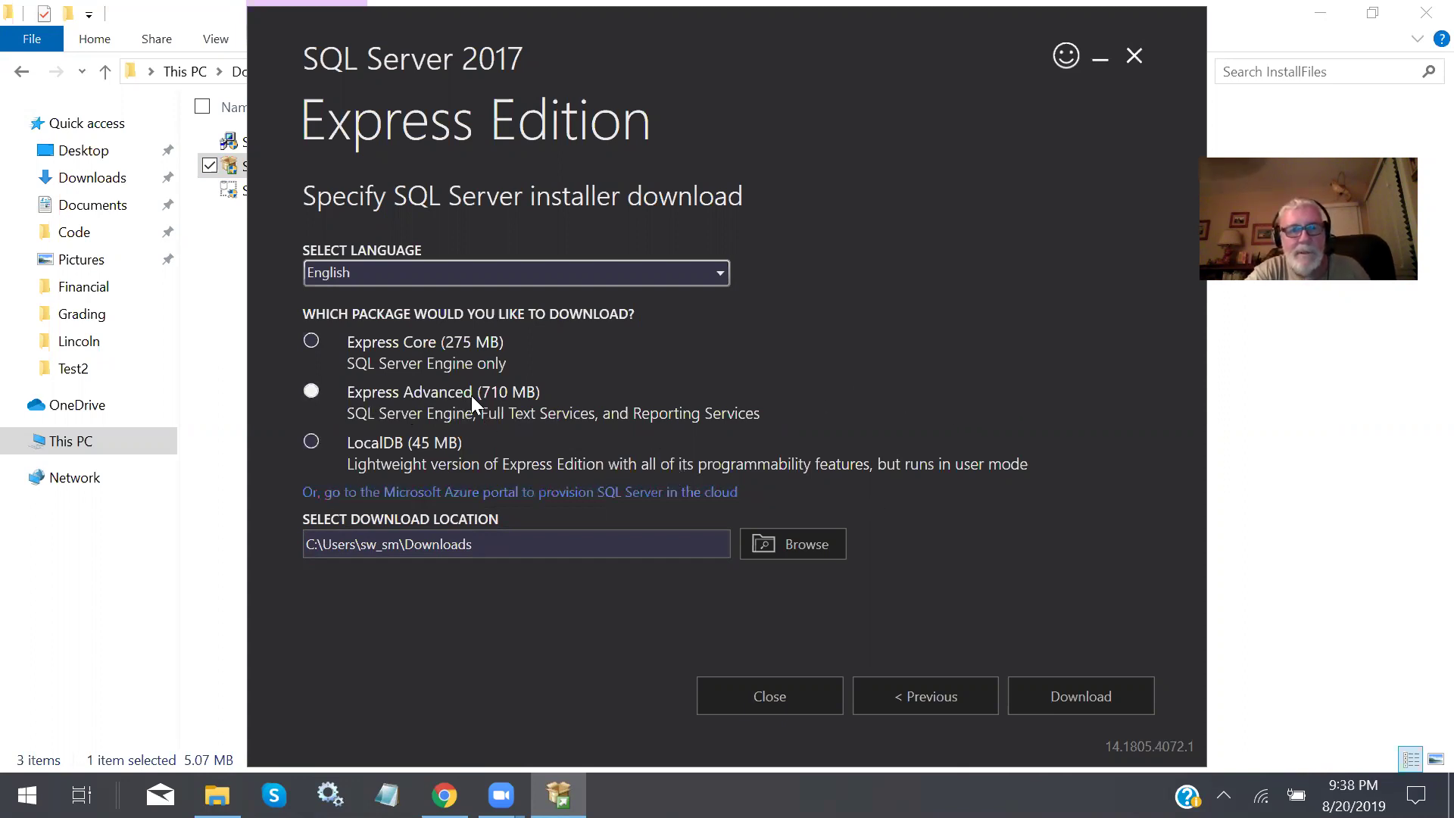
pyautogui.click(442, 397)
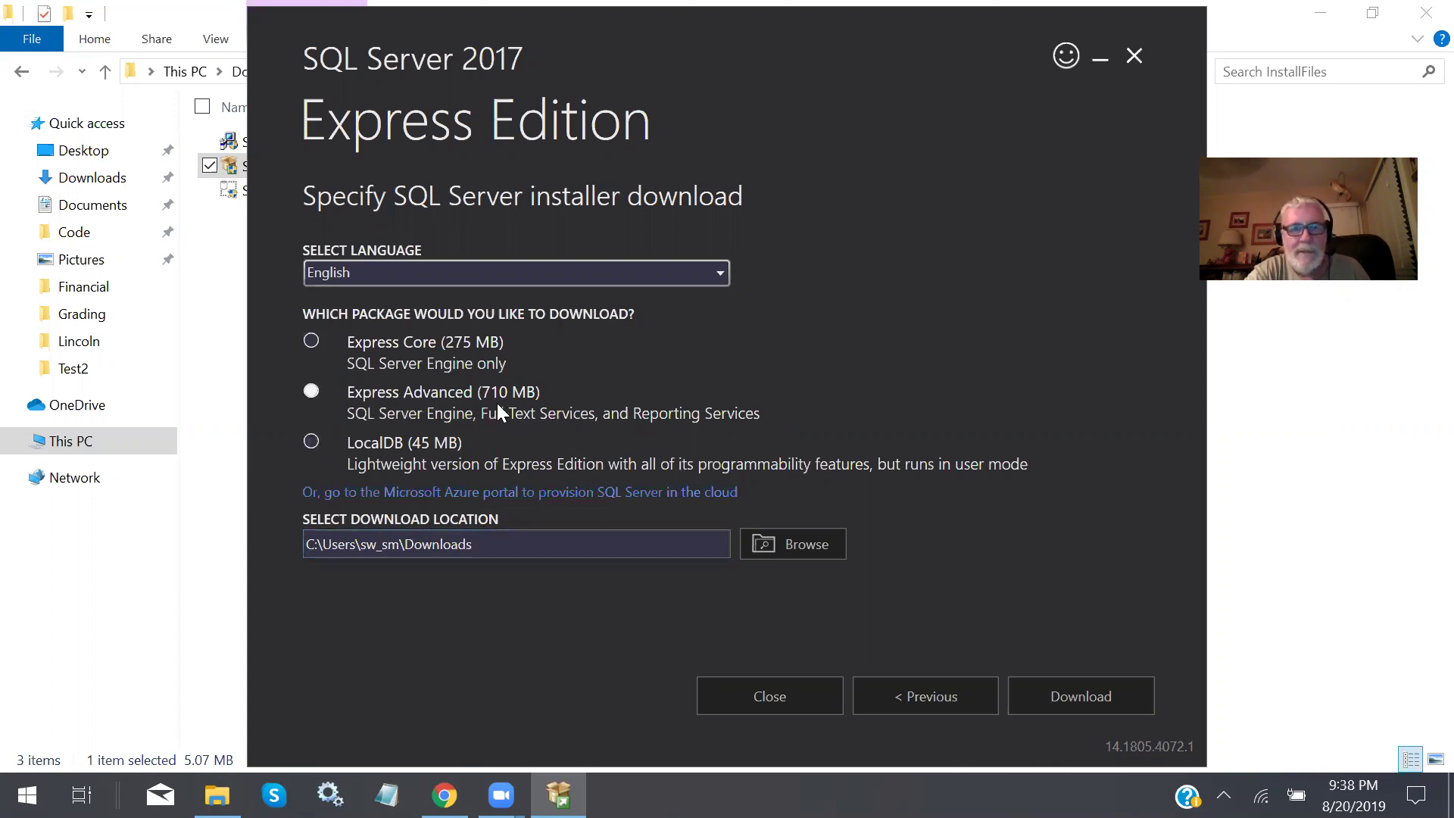
pyautogui.click(525, 395)
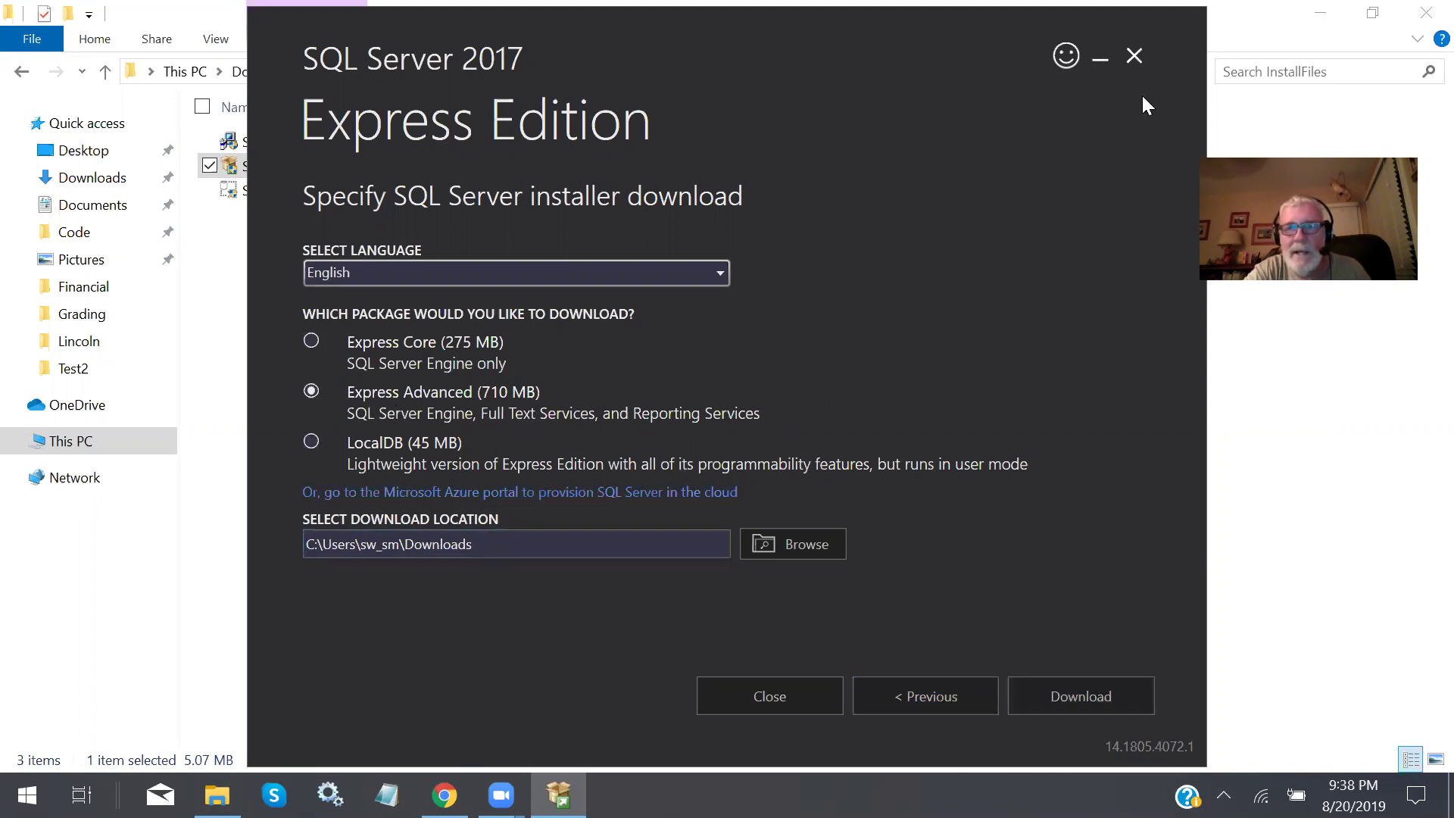
# Exit the installer without downloading and select SQLEXPRADV_x64_ENU.exe in InstallFiles.
pyautogui.click(1136, 58)
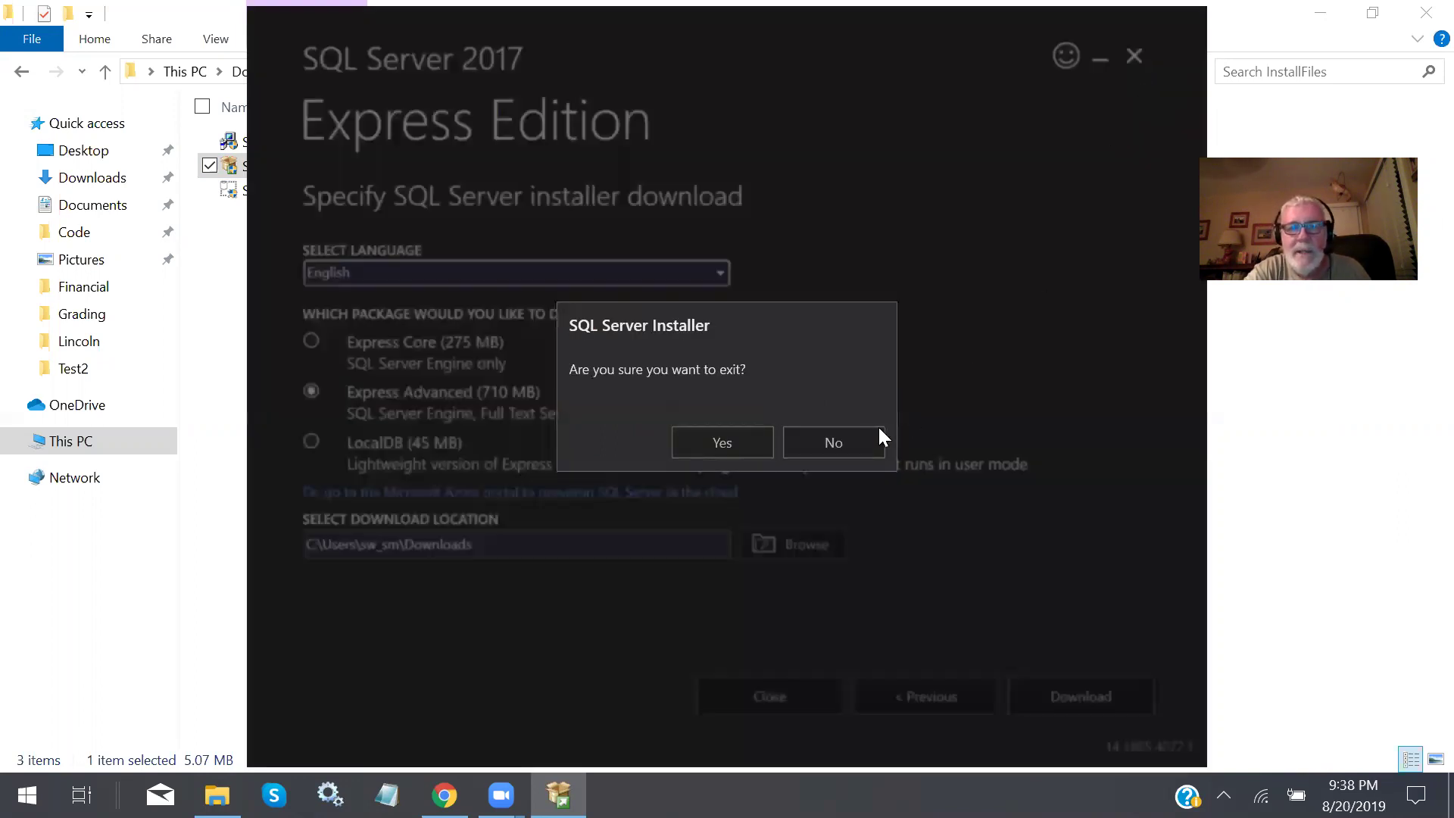
pyautogui.click(728, 442)
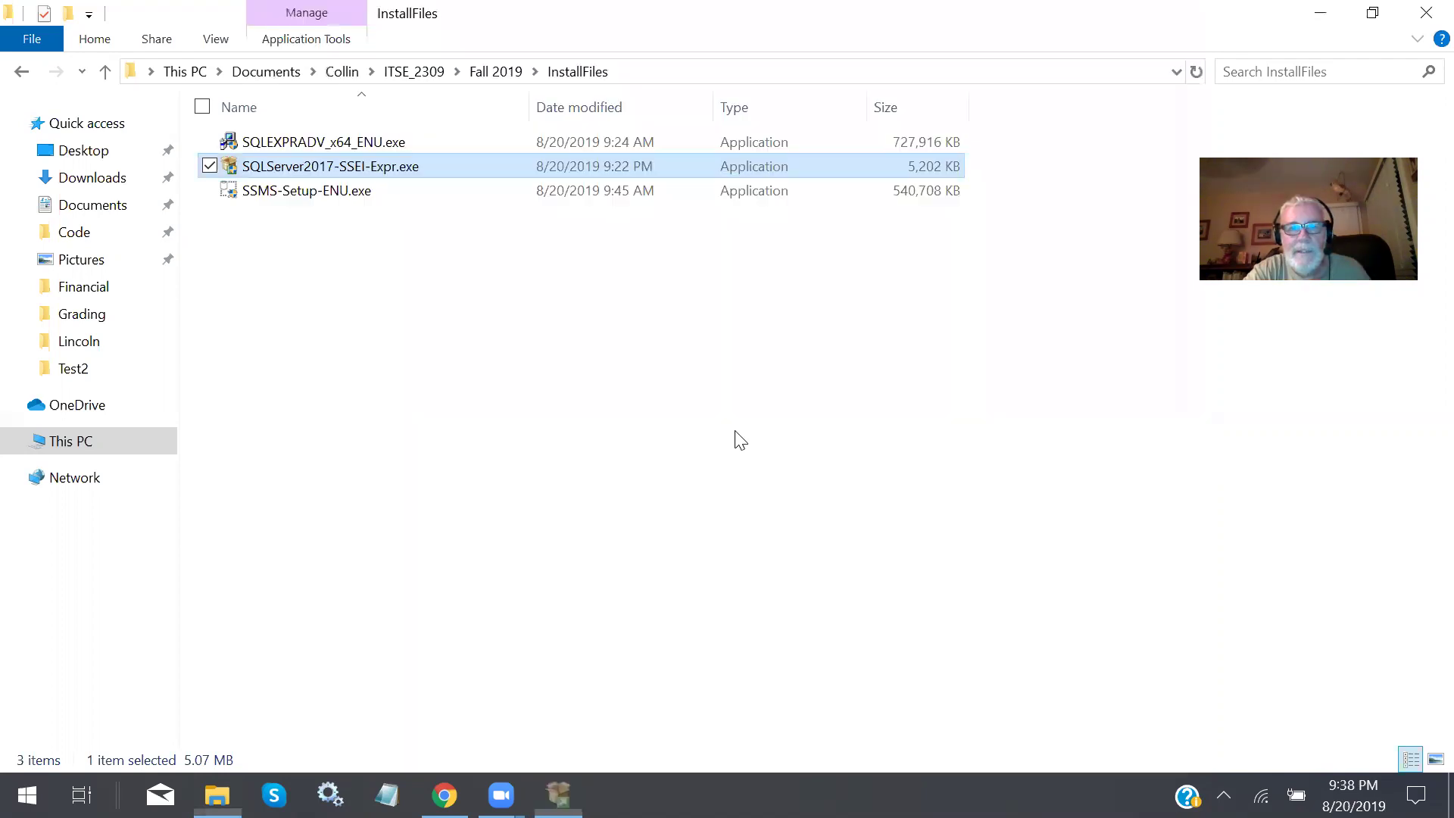
pyautogui.click(339, 144)
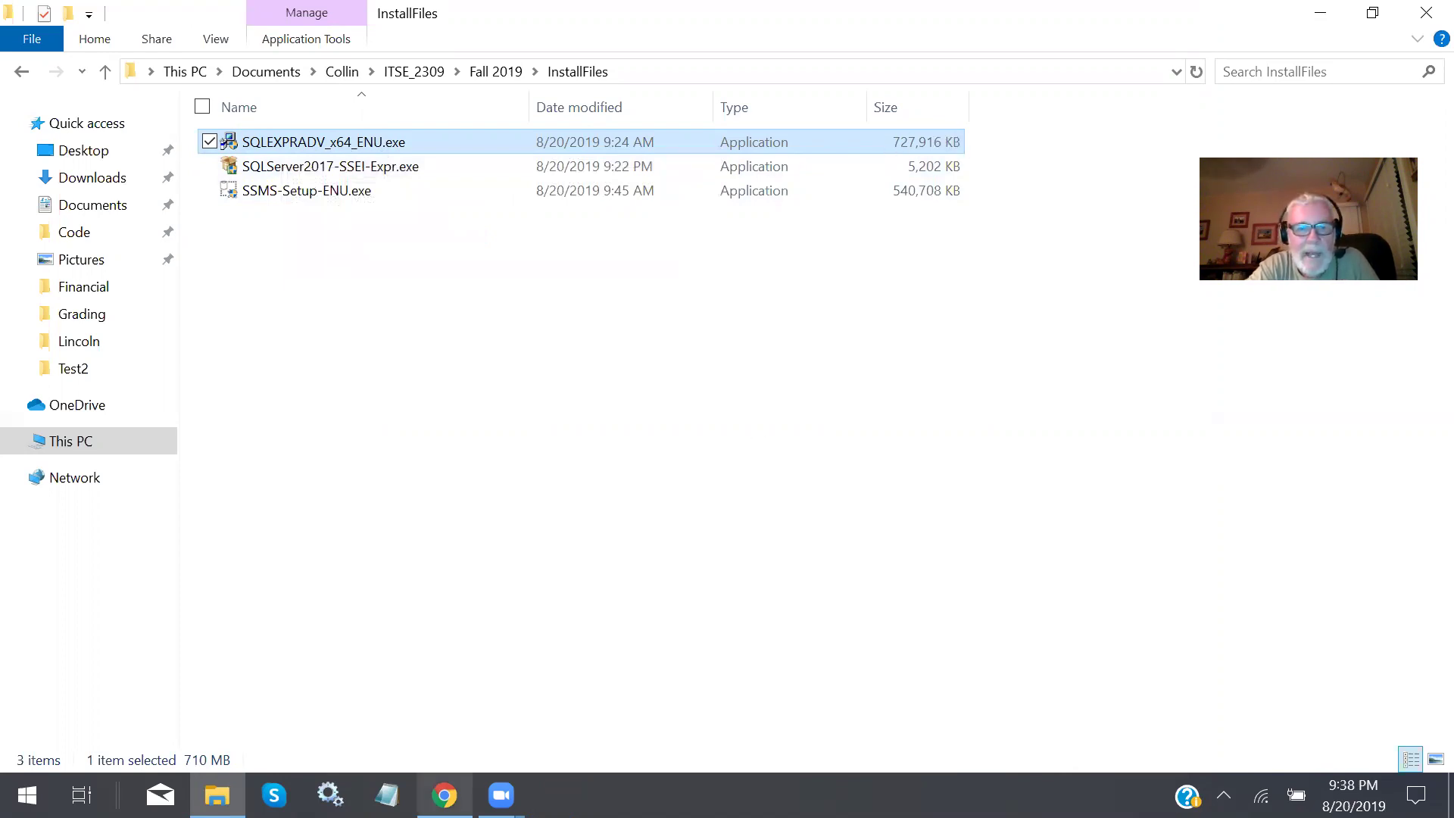
# Switch from File Explorer back to the Canvas SQL Server download page in Chrome.
pyautogui.moveTo(444, 795)
pyautogui.click(439, 666)
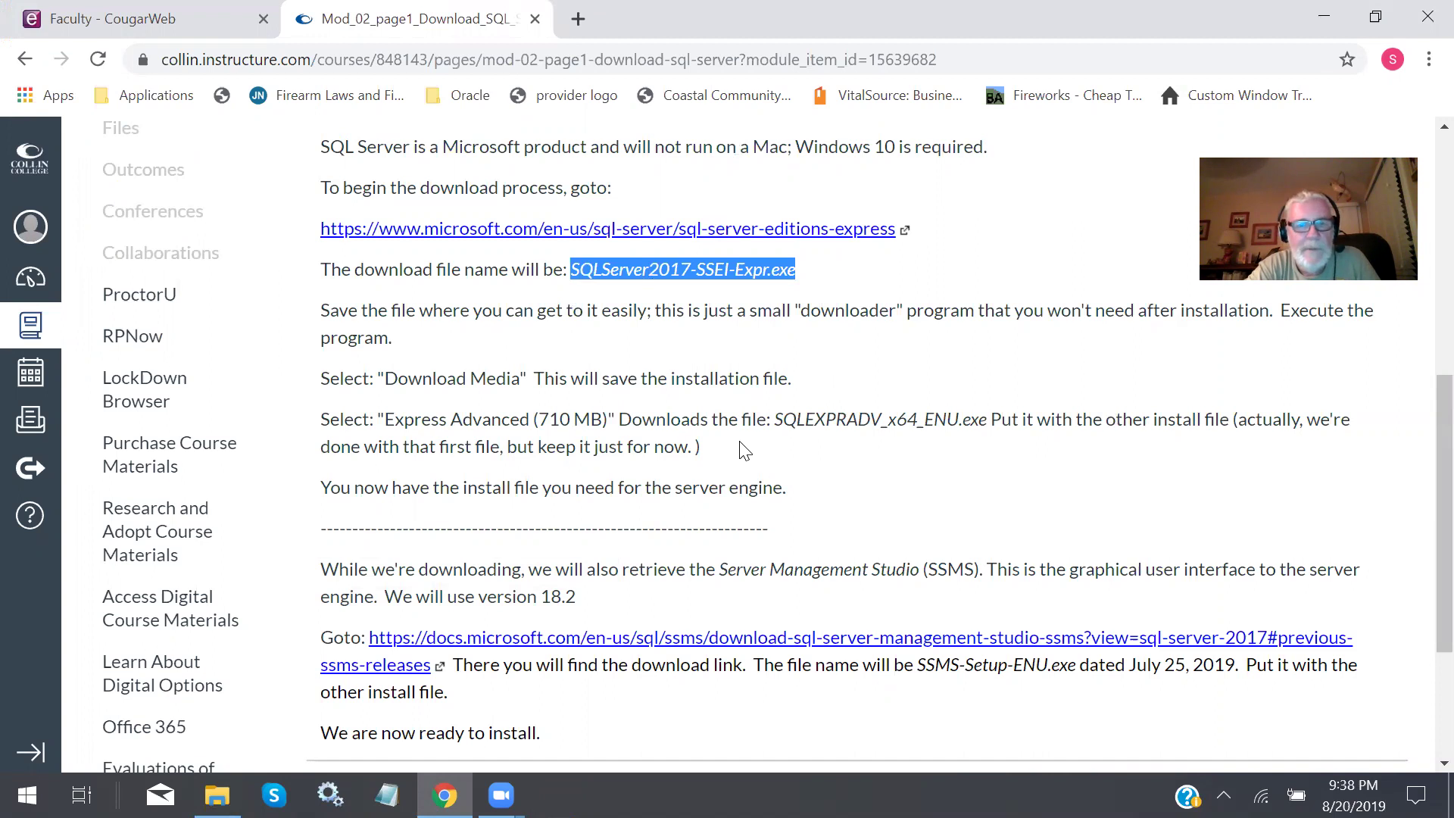
# Scroll to the SSMS section and briefly highlight the 'Server Management Studio (SSMS)' text.
pyautogui.scroll(-1, 740, 448)
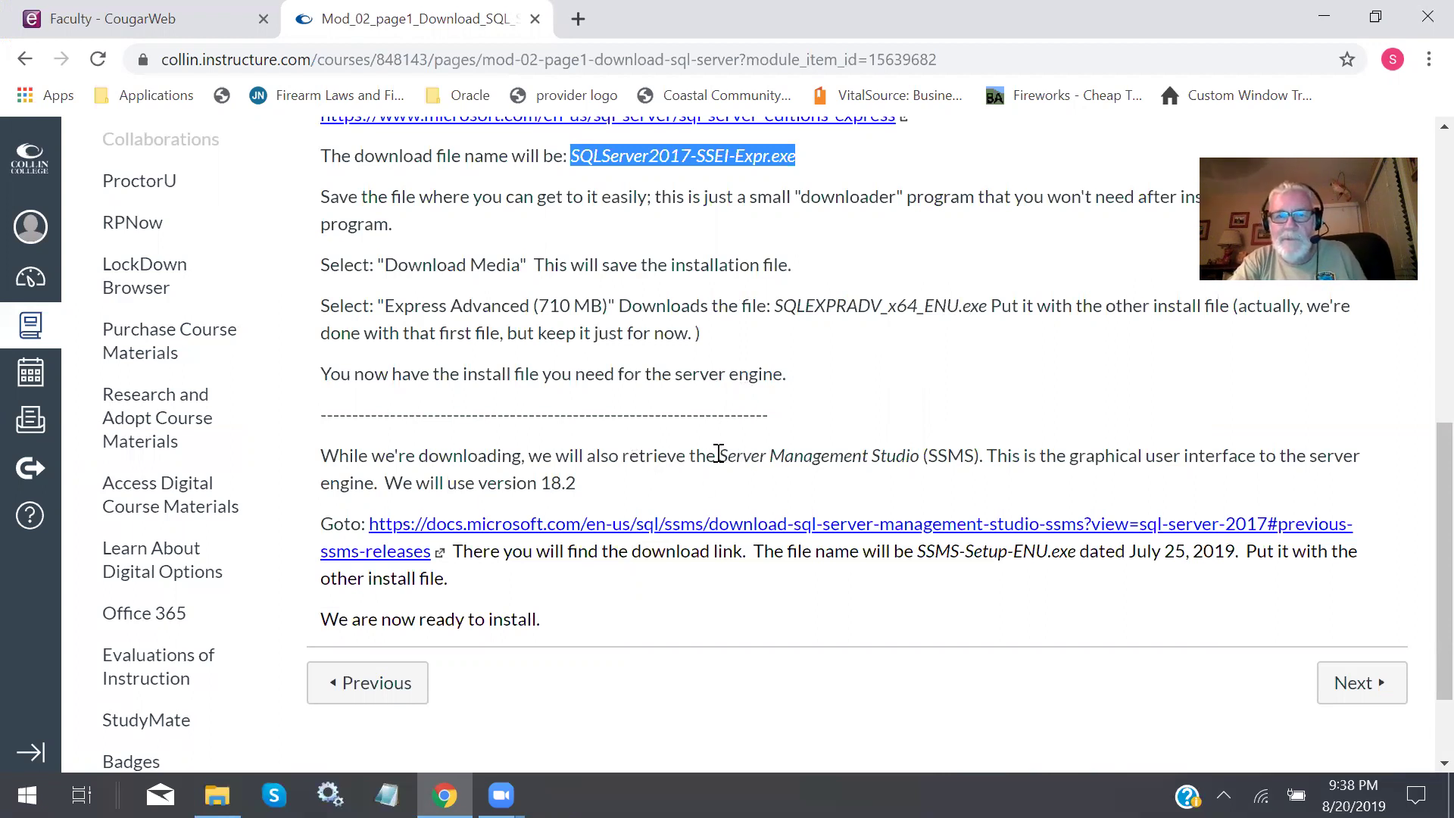
pyautogui.click(799, 457)
pyautogui.moveTo(718, 457); pyautogui.dragTo(986, 460)
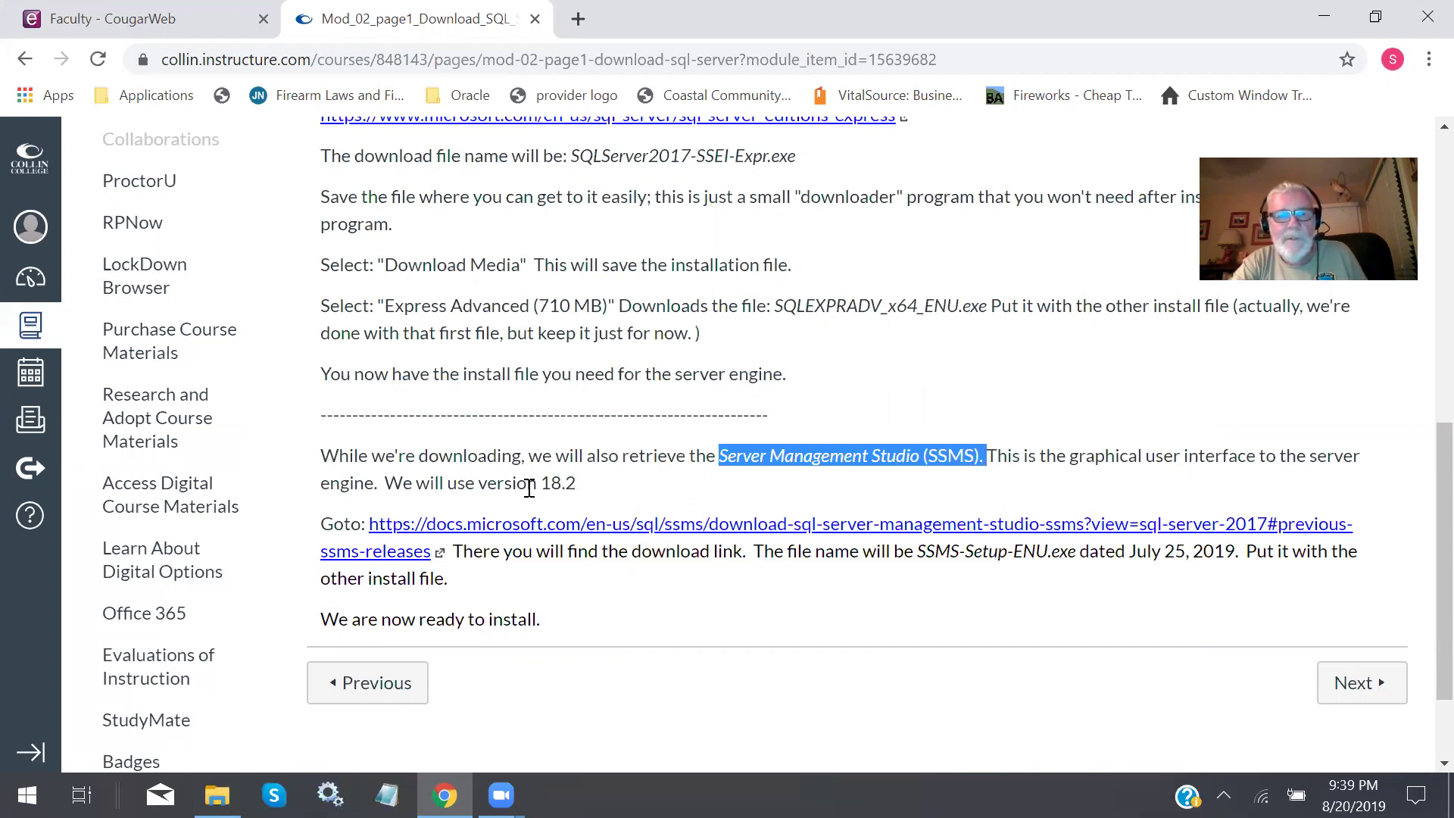
pyautogui.click(591, 494)
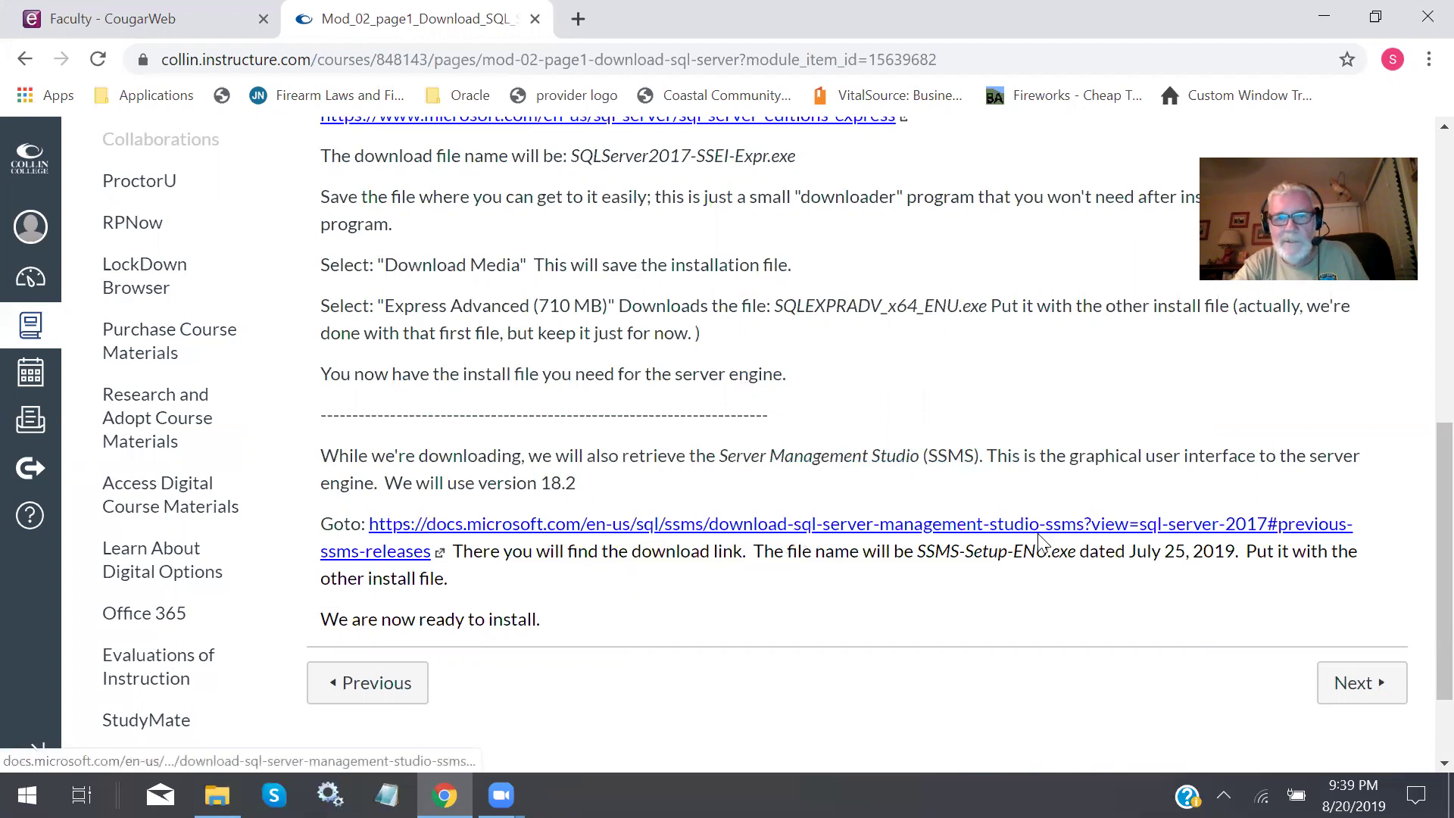
# Open the Microsoft Docs SSMS 18.2 download page, scroll through it, and close its tab.
pyautogui.click(779, 529)
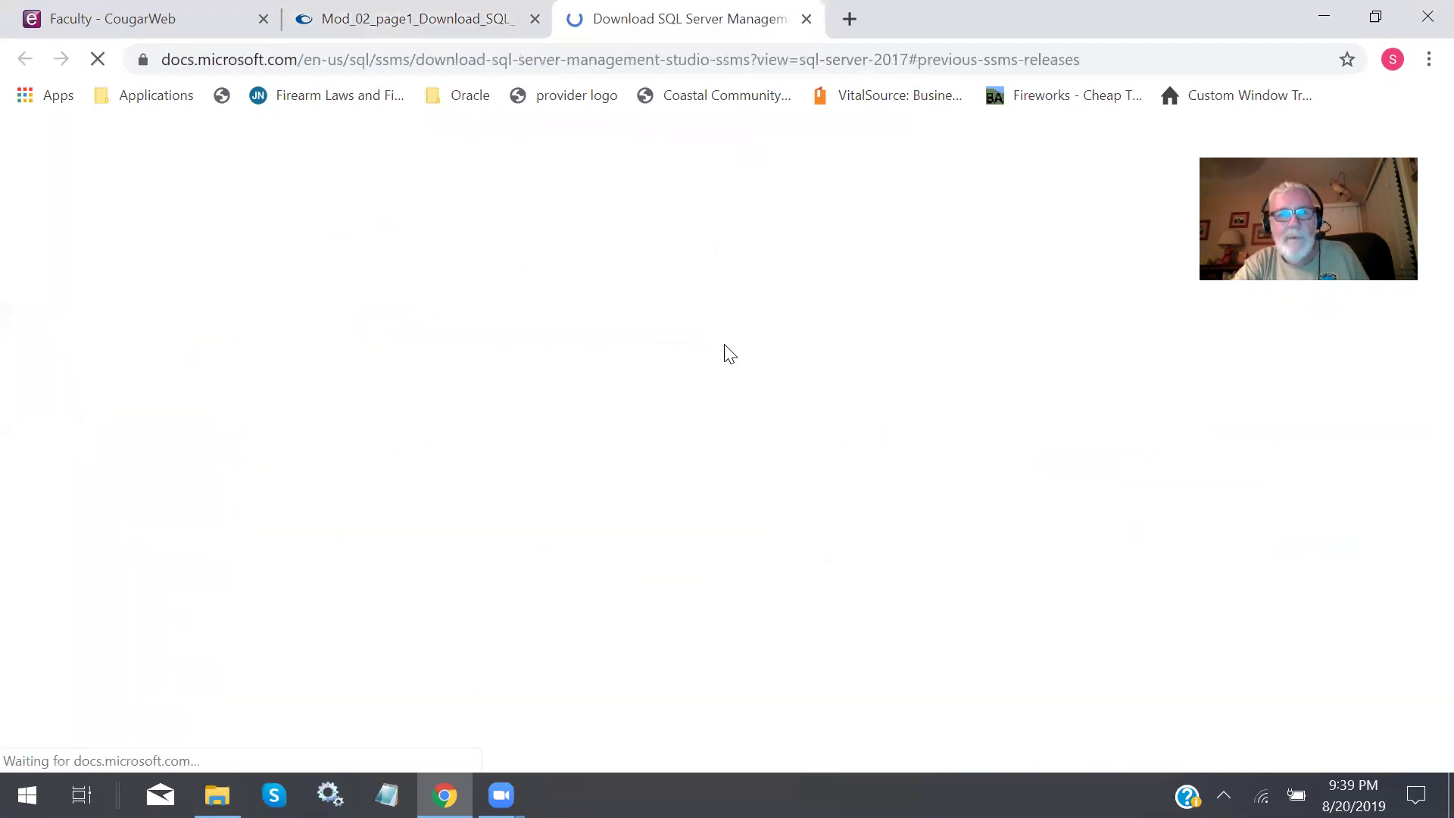
pyautogui.scroll(20, 660, 292)
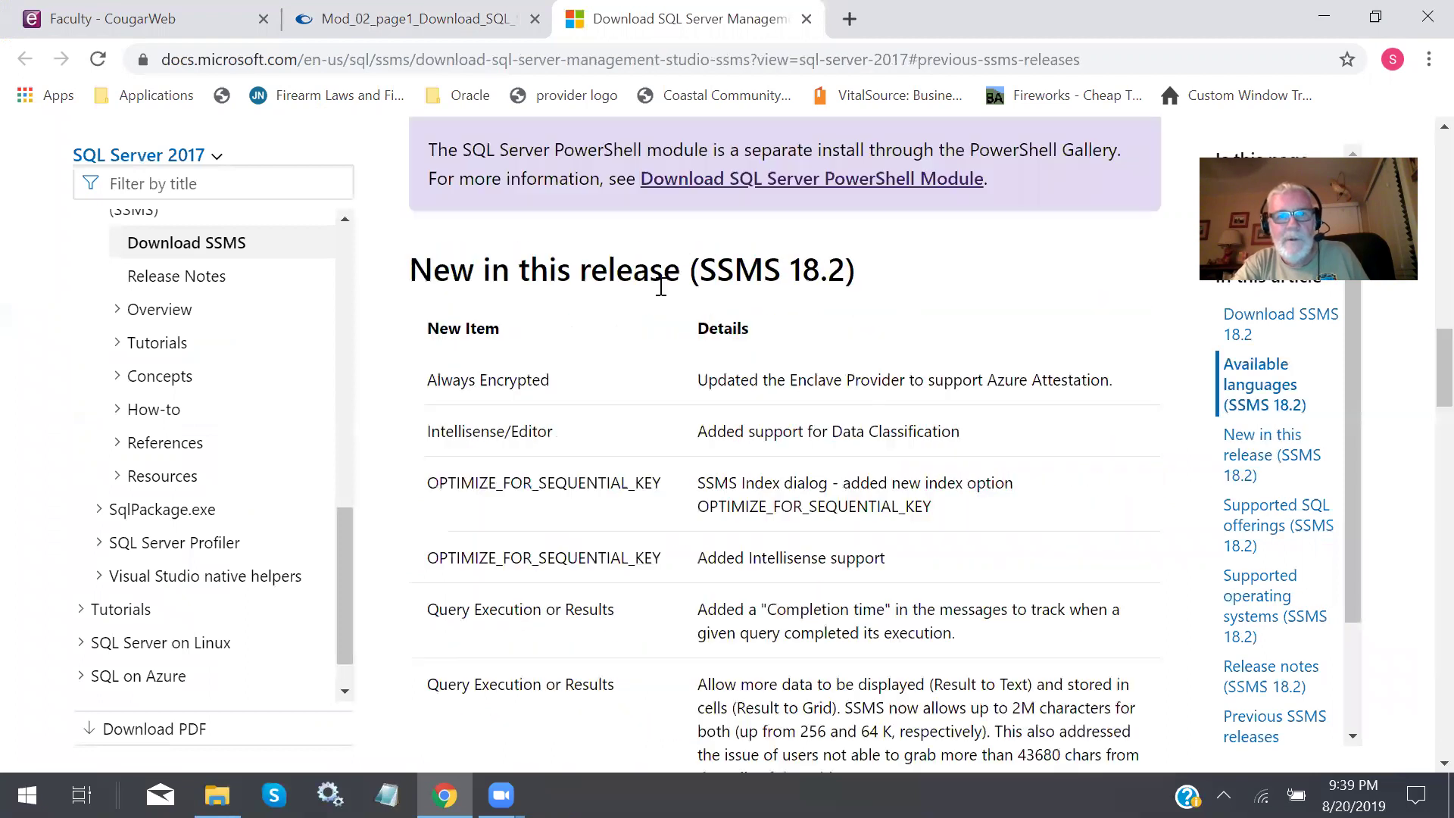
pyautogui.scroll(-8, 661, 287)
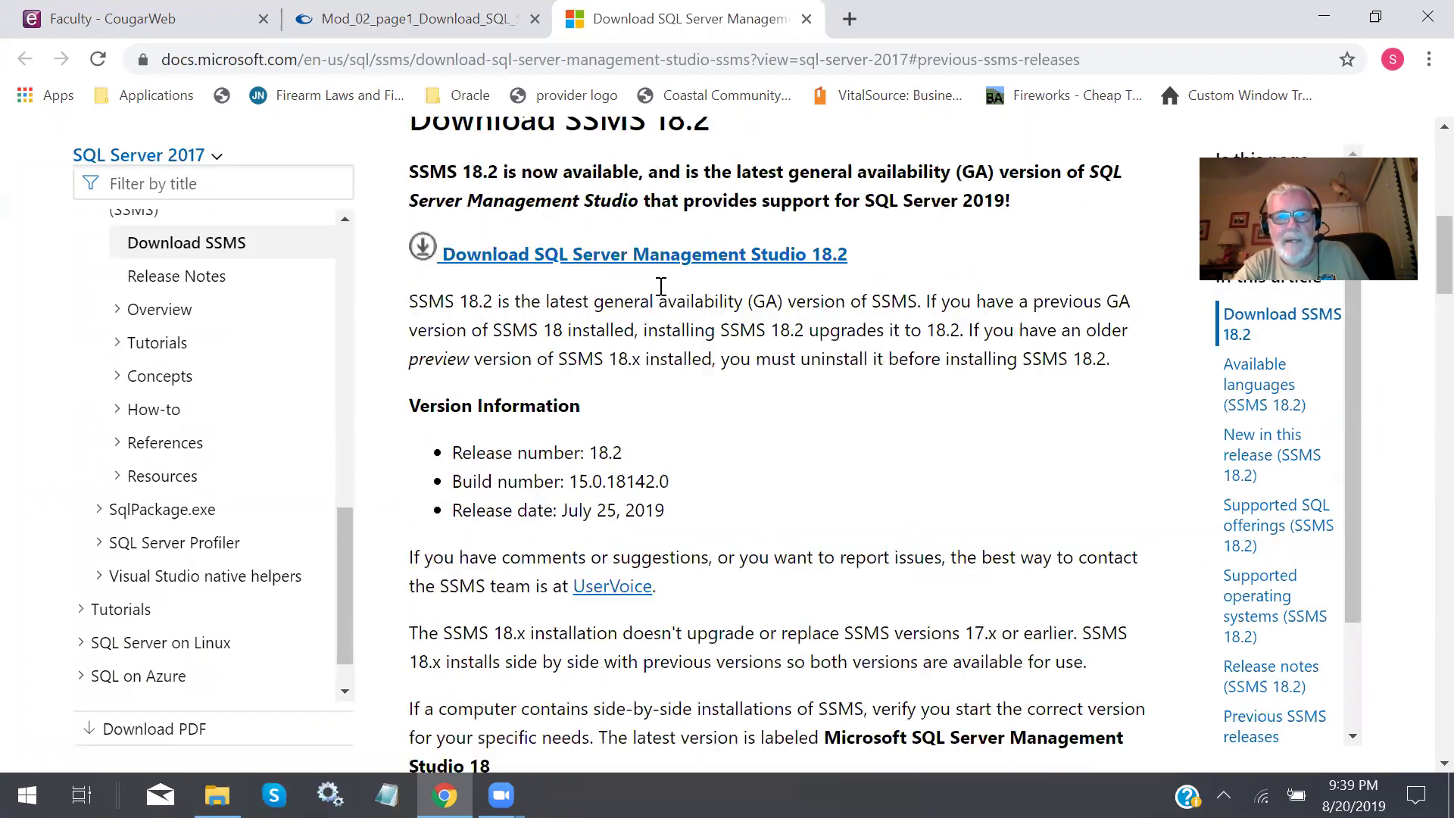
pyautogui.scroll(1, 663, 291)
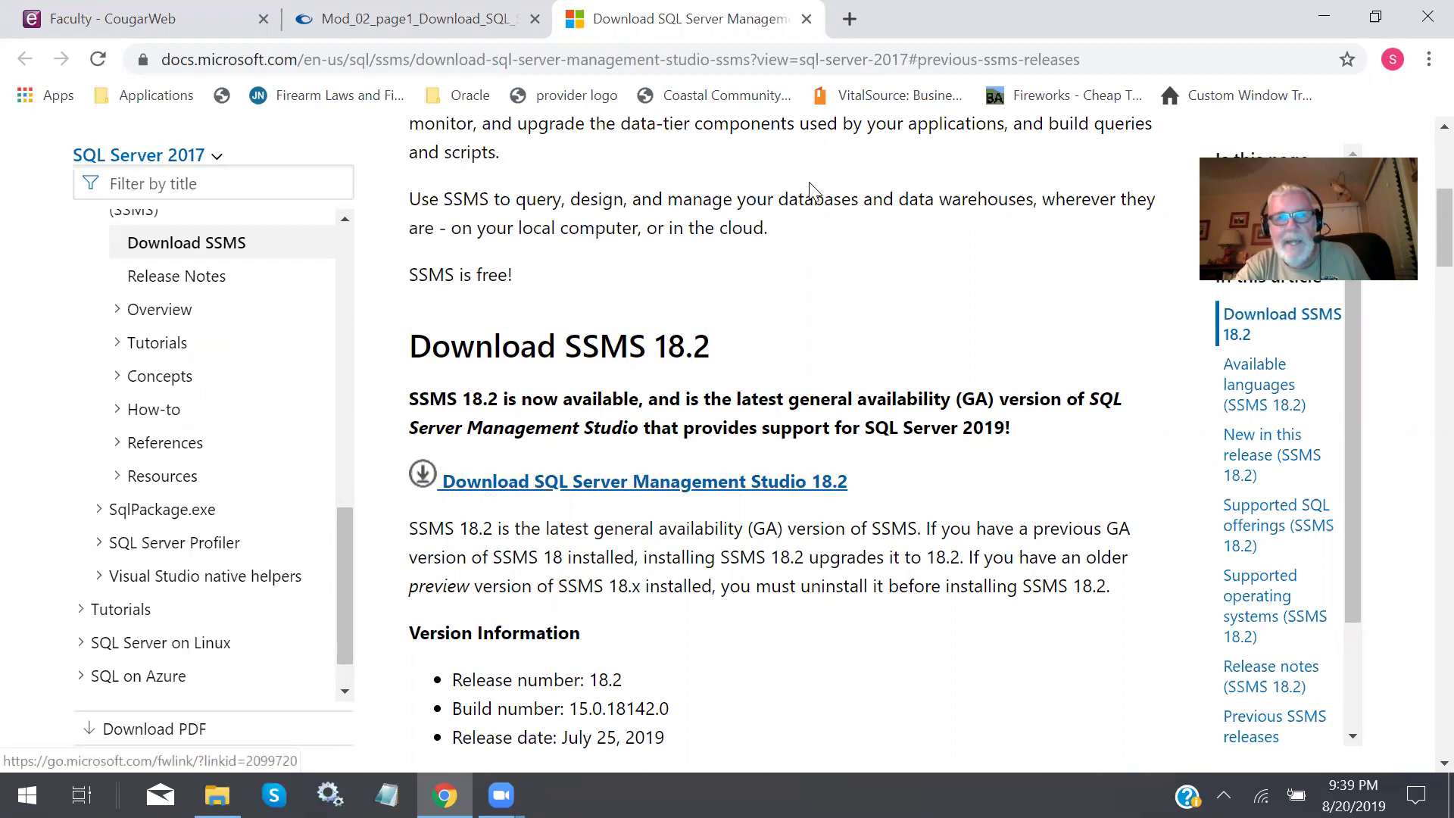
pyautogui.click(807, 19)
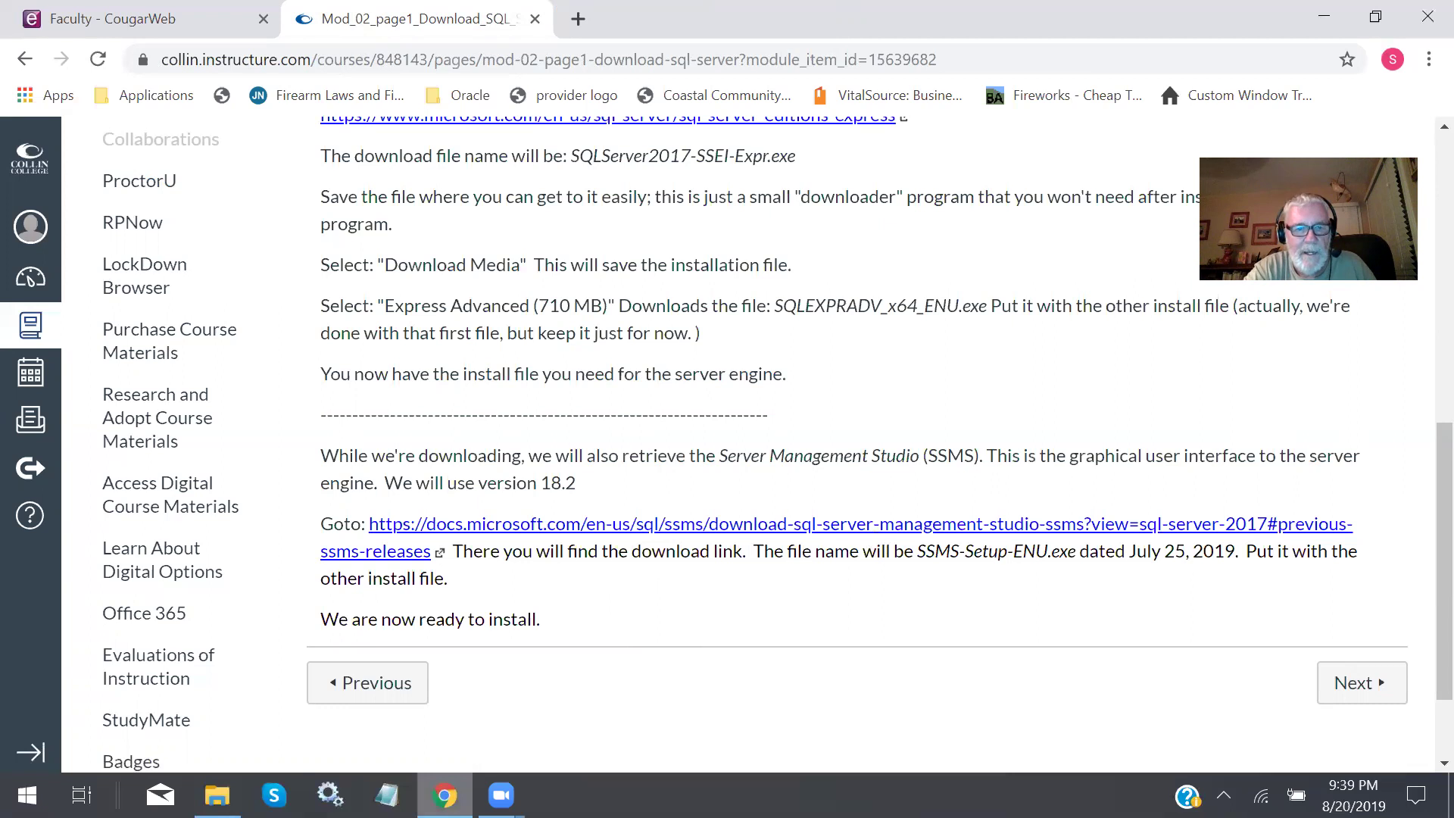
# Run SQLEXPRADV_x64_ENU.exe from InstallFiles and accept the suggested extraction folder.
pyautogui.click(217, 795)
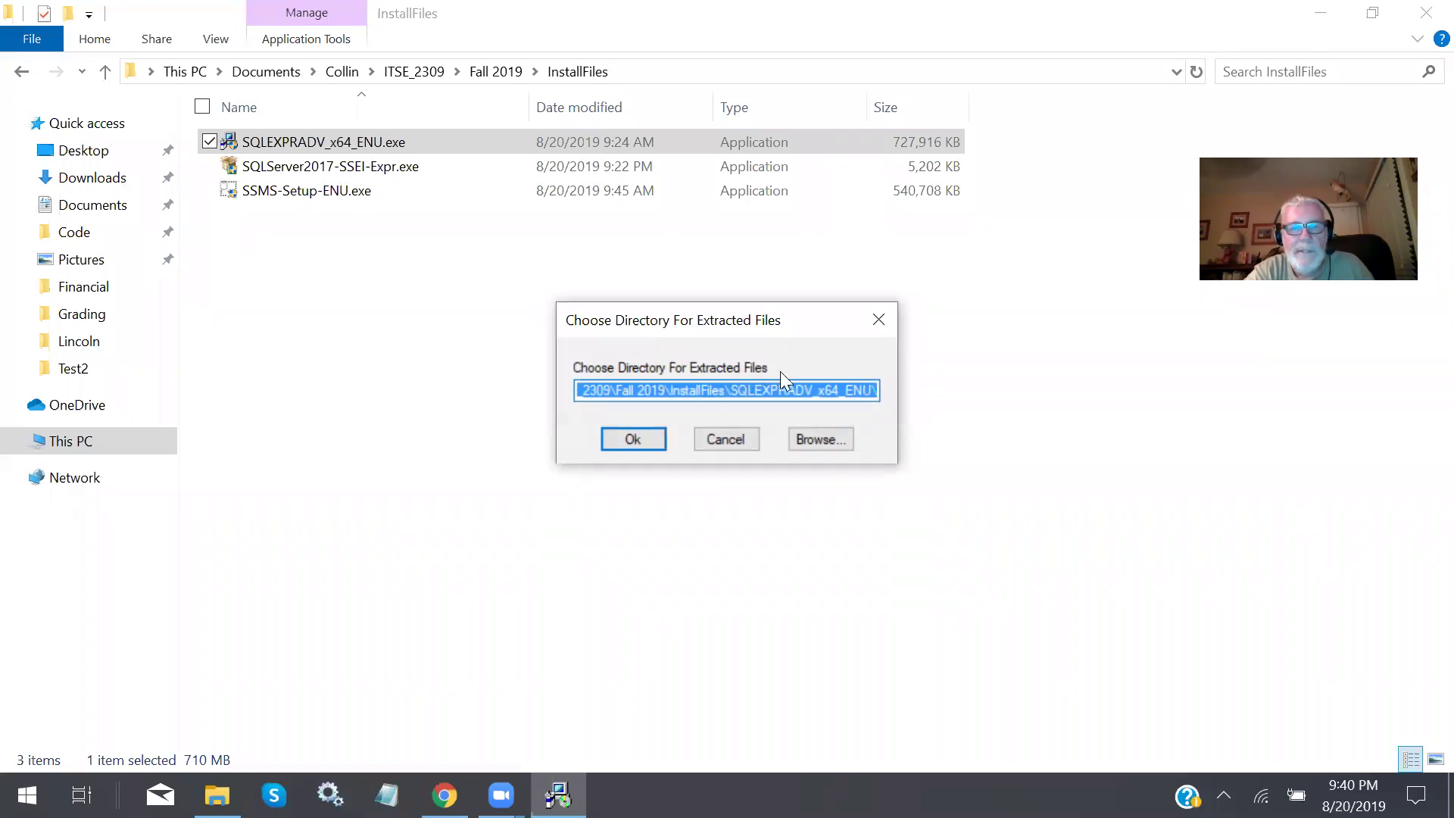
pyautogui.click(654, 436)
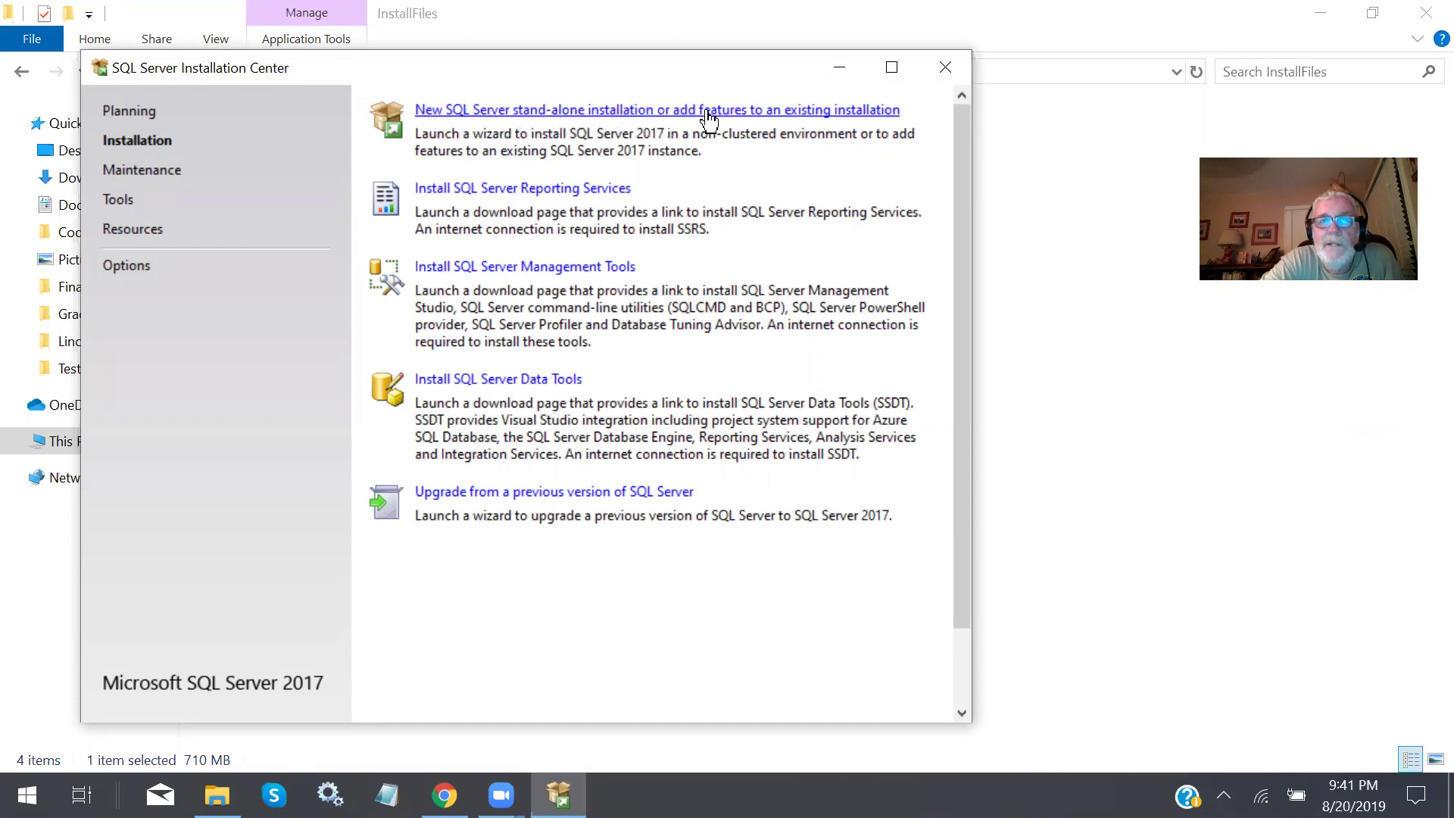
# Choose 'New SQL Server stand-alone installation' on the Installation Center's Installation page.
pyautogui.click(623, 112)
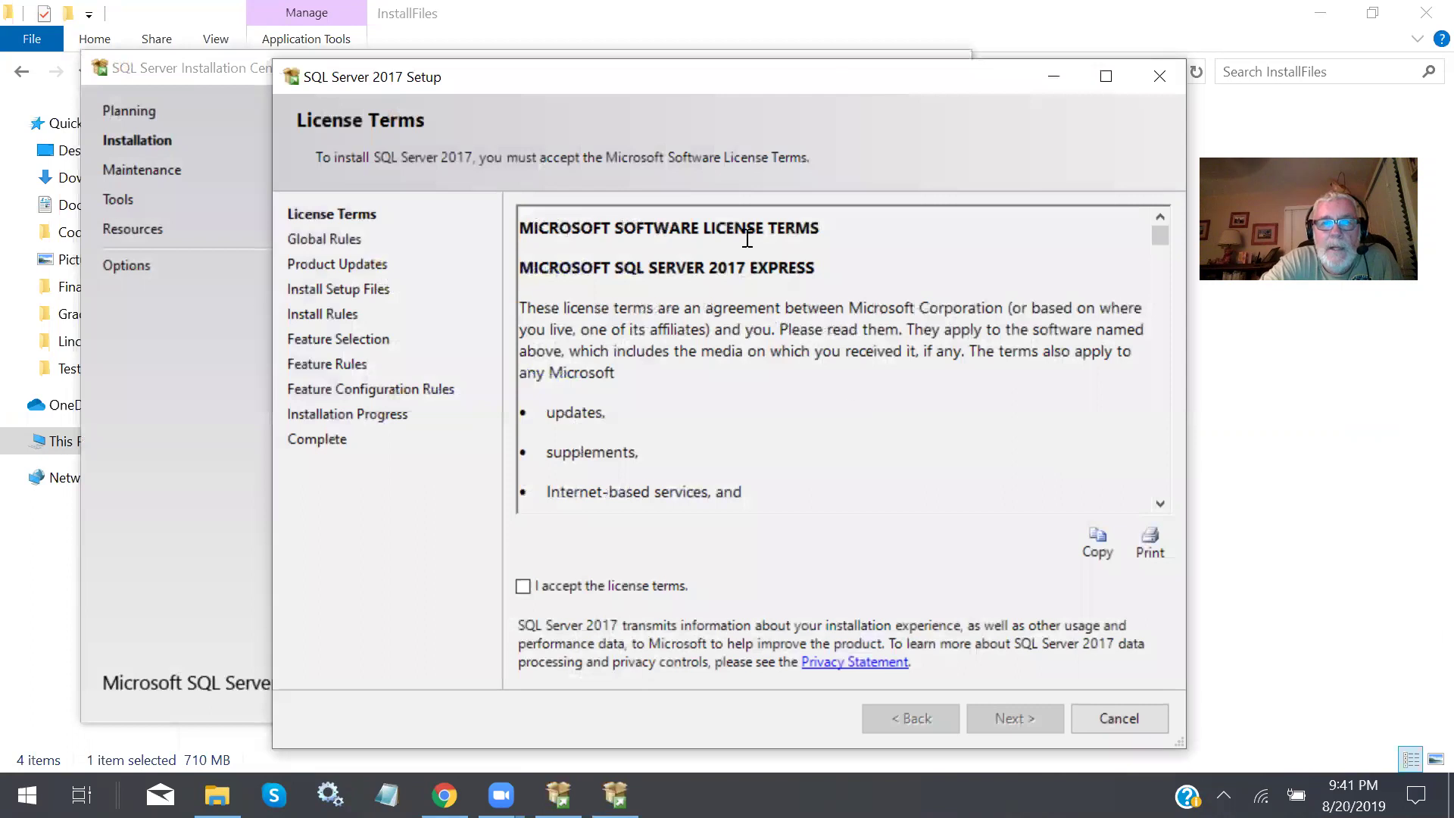
# Accept the SQL Server 2017 license terms and continue to the Install Rules check.
pyautogui.click(522, 586)
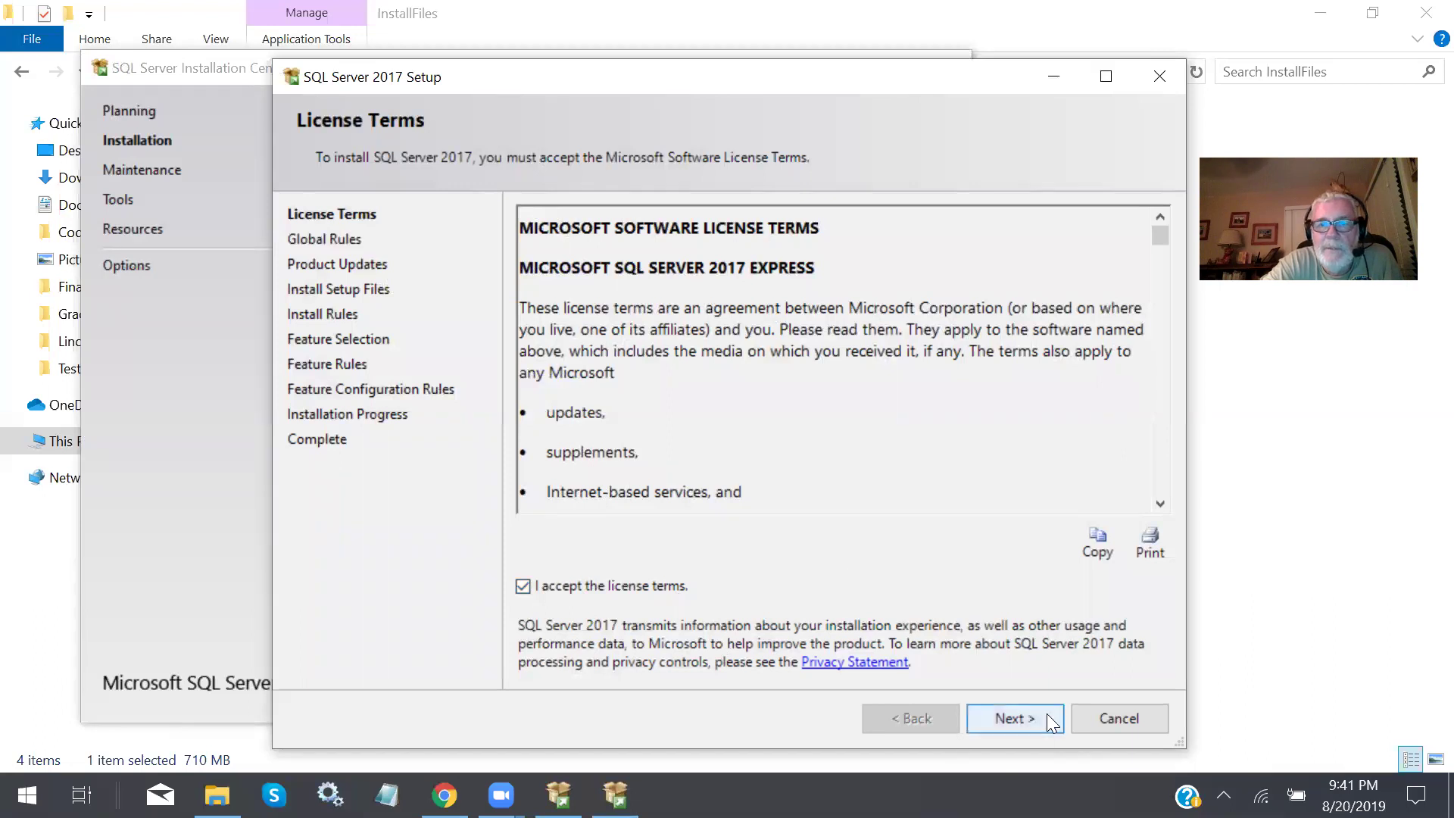
pyautogui.click(1018, 717)
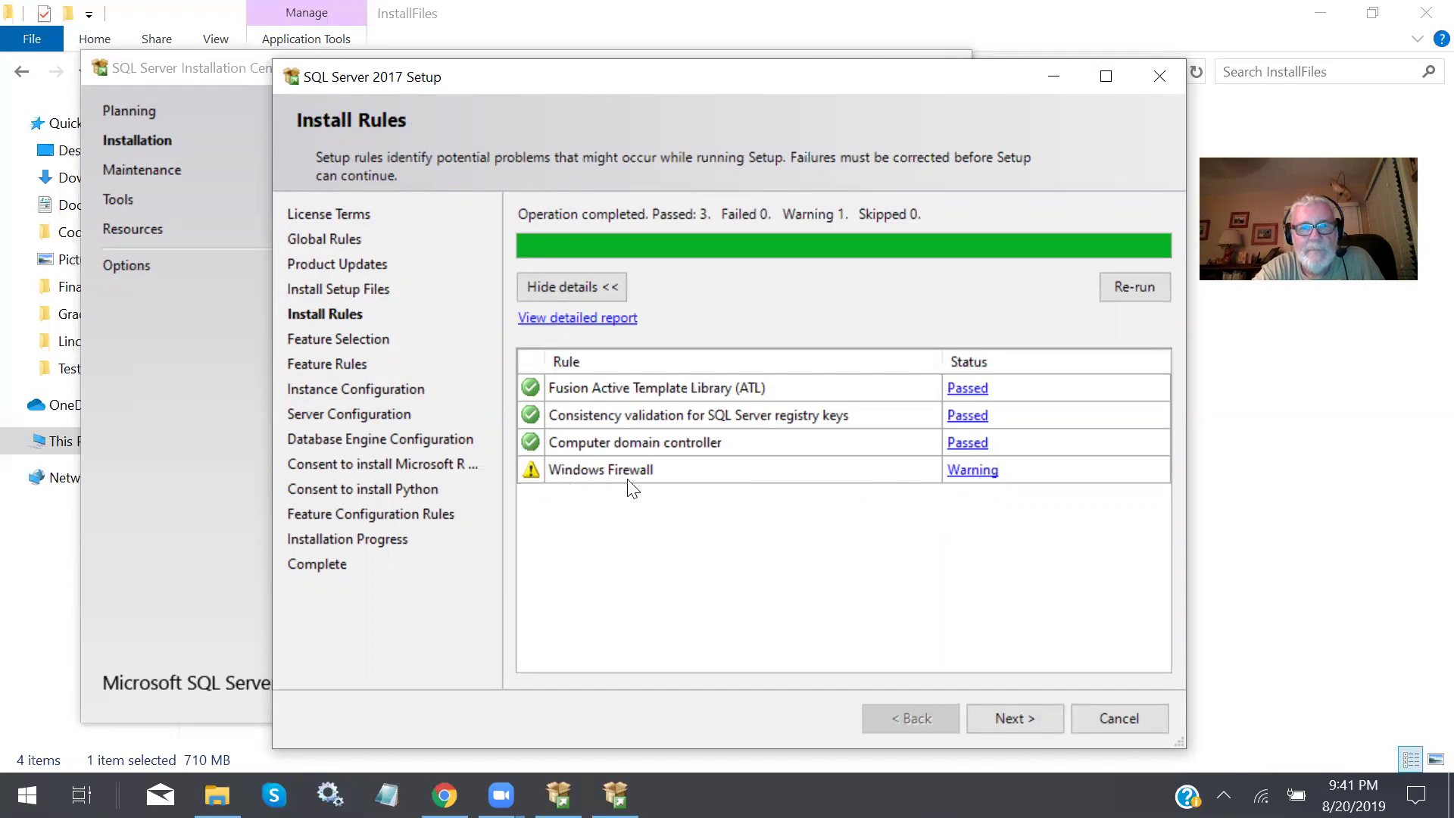
# Pass Install Rules and keep the default Feature Selection to reach Instance Configuration.
pyautogui.click(1025, 720)
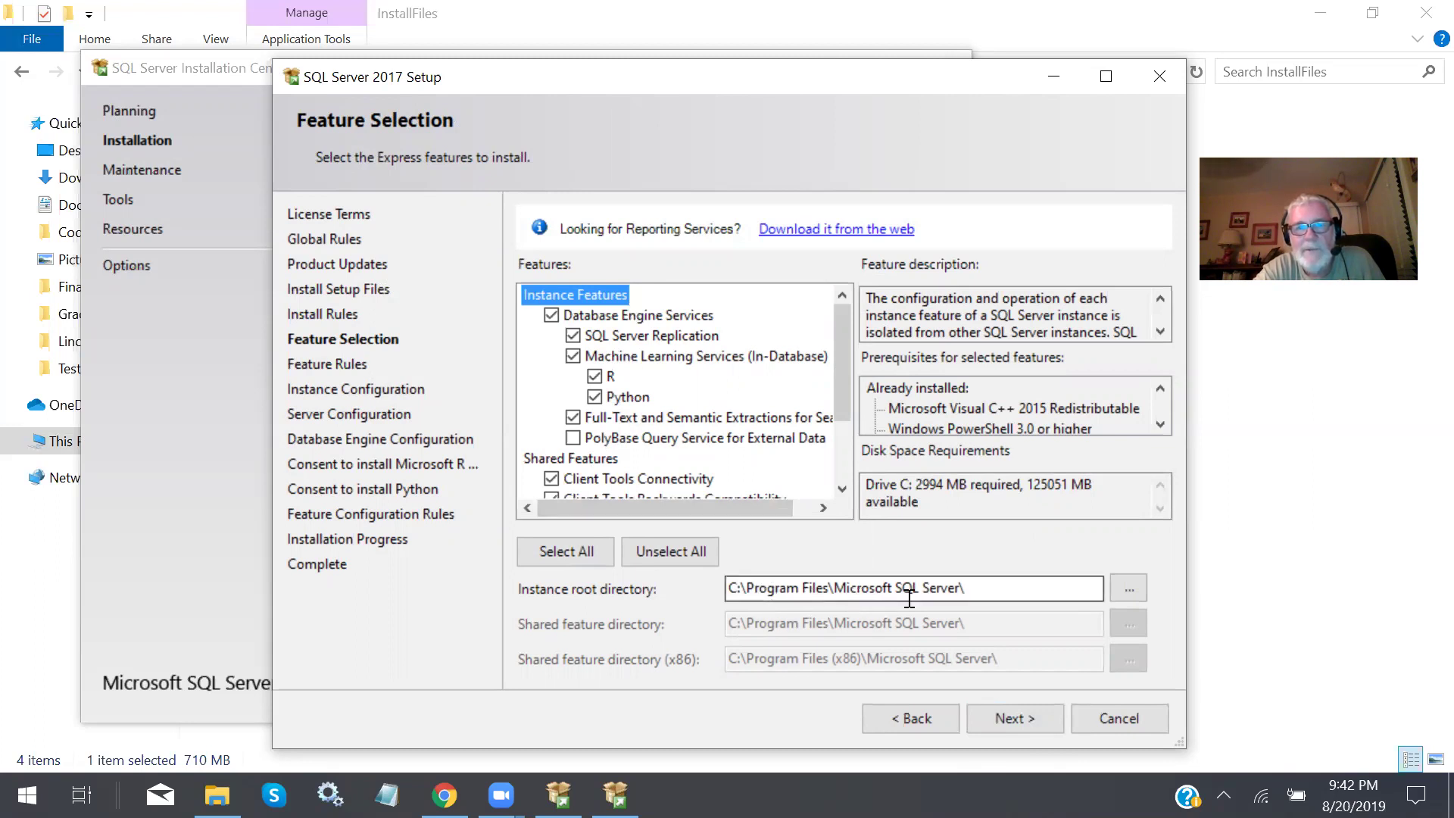
pyautogui.click(1018, 716)
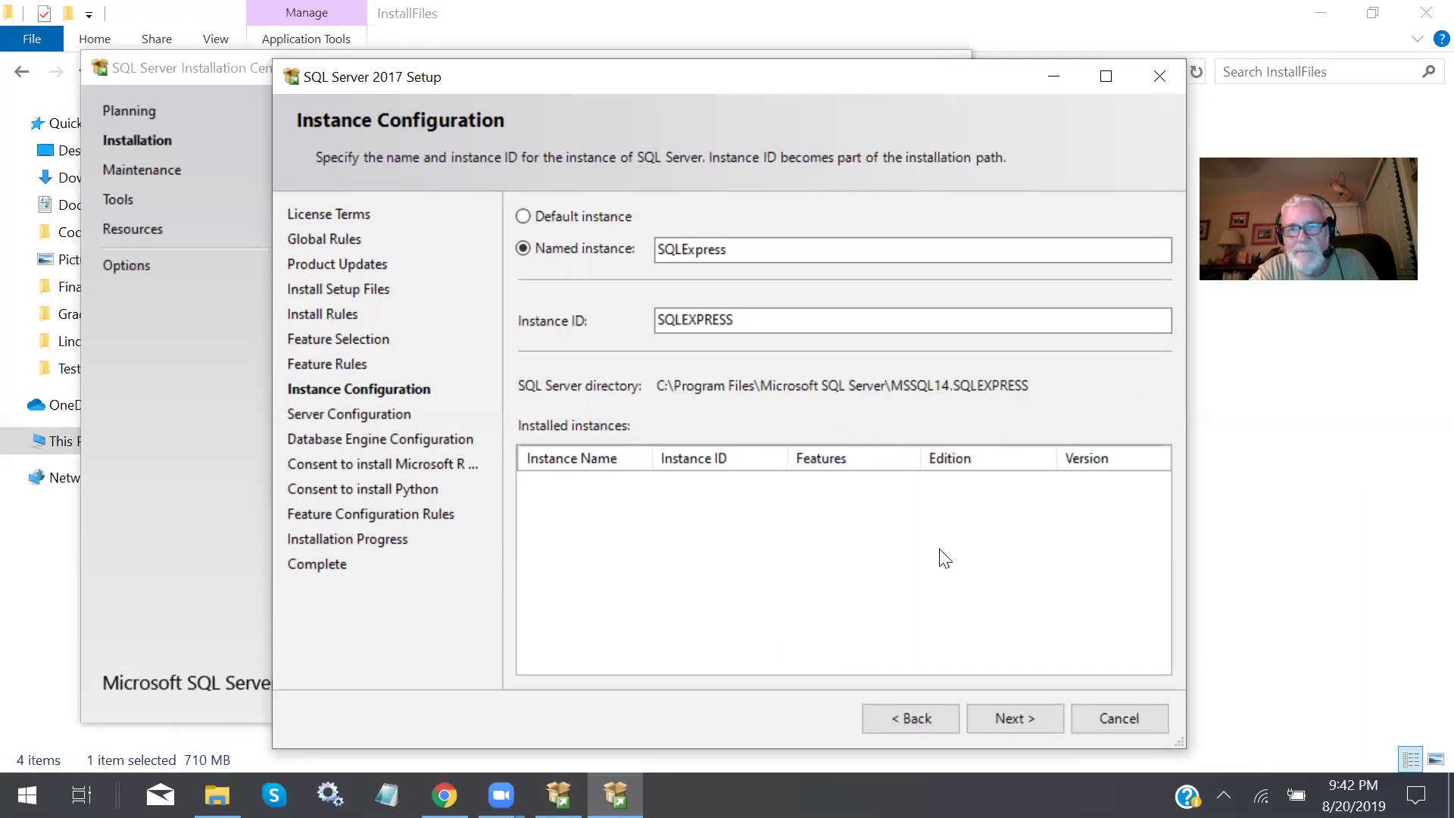
# Keep the SQLExpress named instance and select the Database Engine service account row.
pyautogui.click(1035, 716)
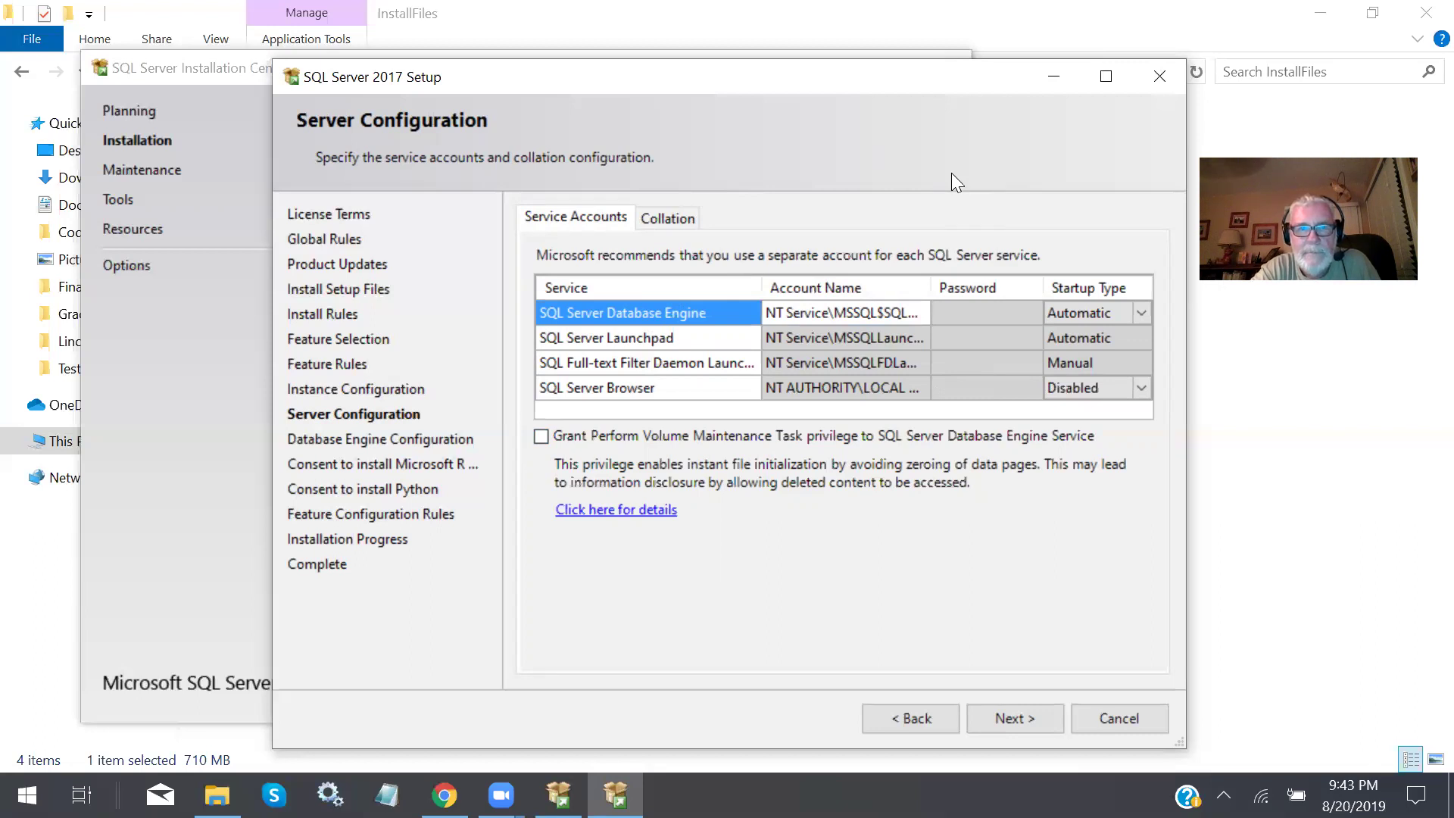
pyautogui.click(863, 306)
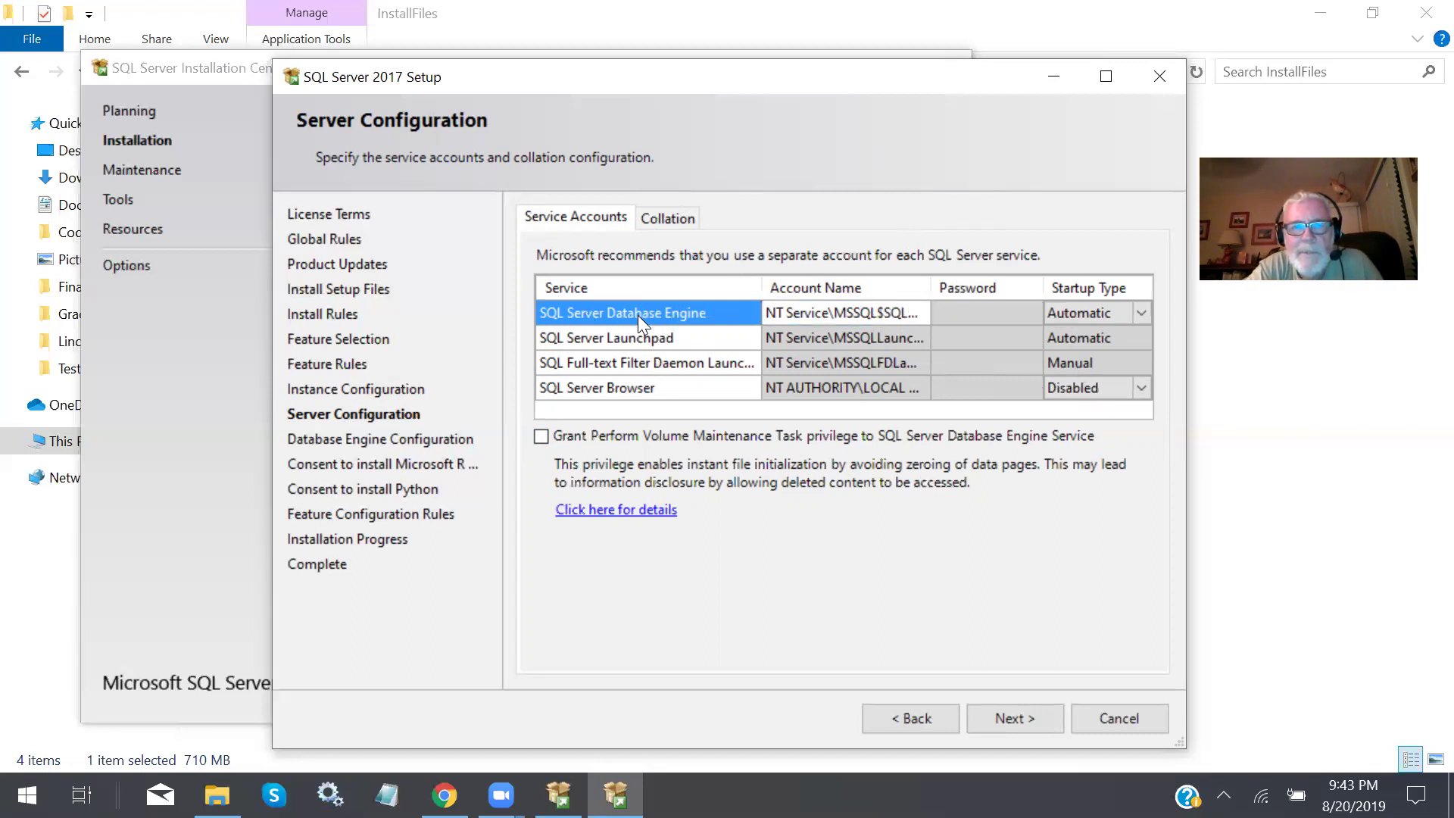
pyautogui.click(1142, 310)
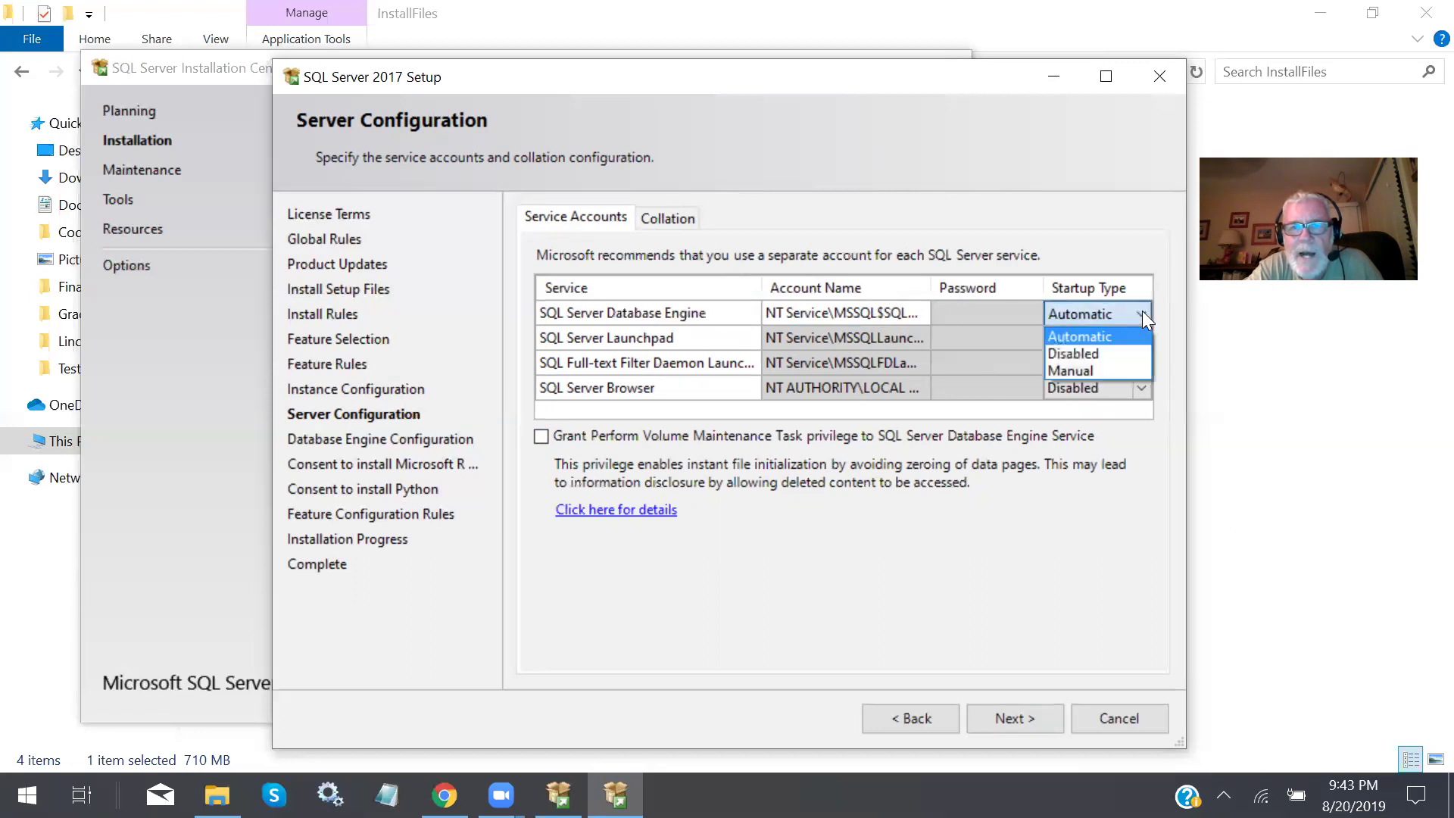
pyautogui.click(1088, 369)
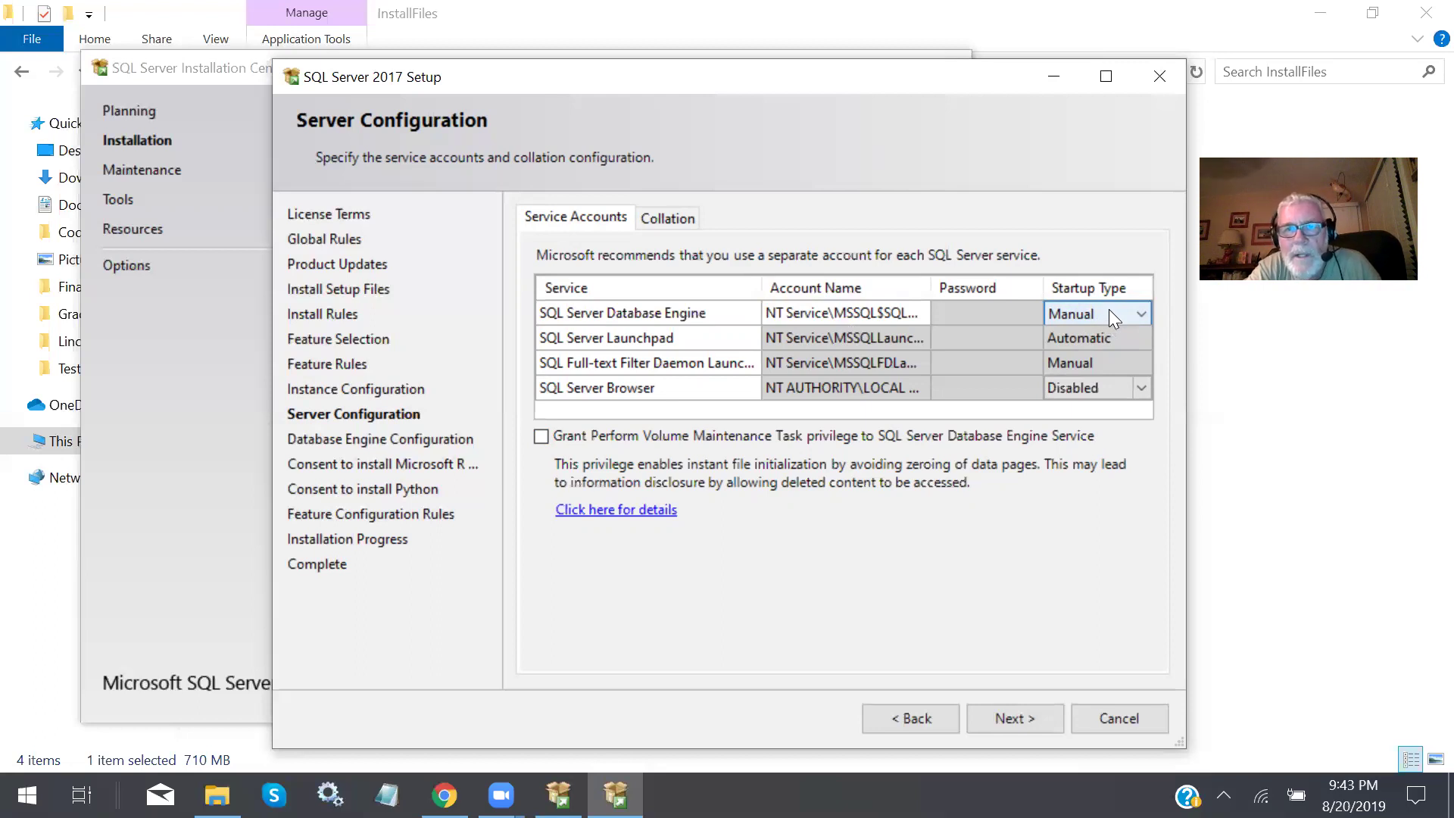
pyautogui.click(1137, 313)
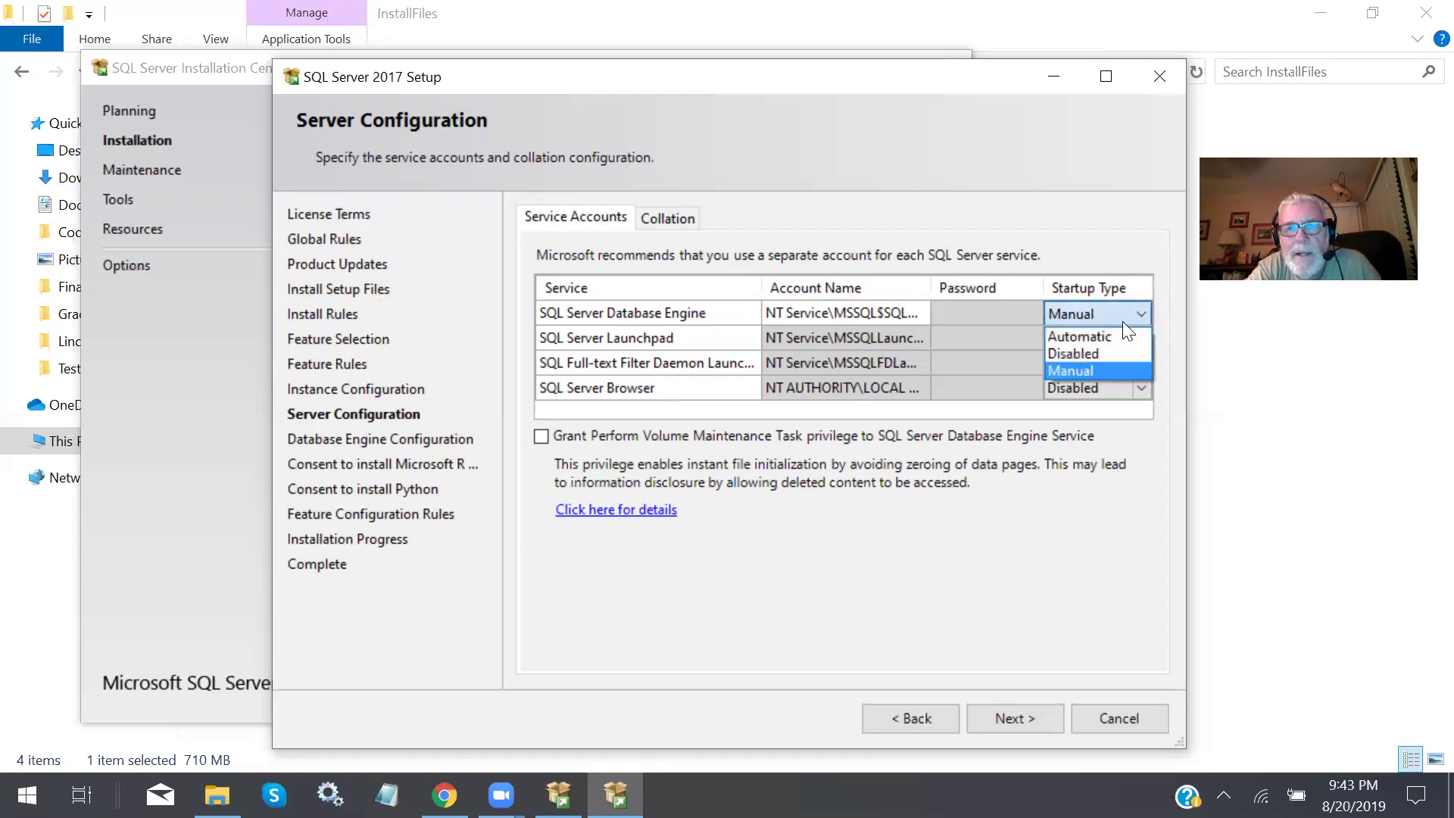
pyautogui.click(1115, 336)
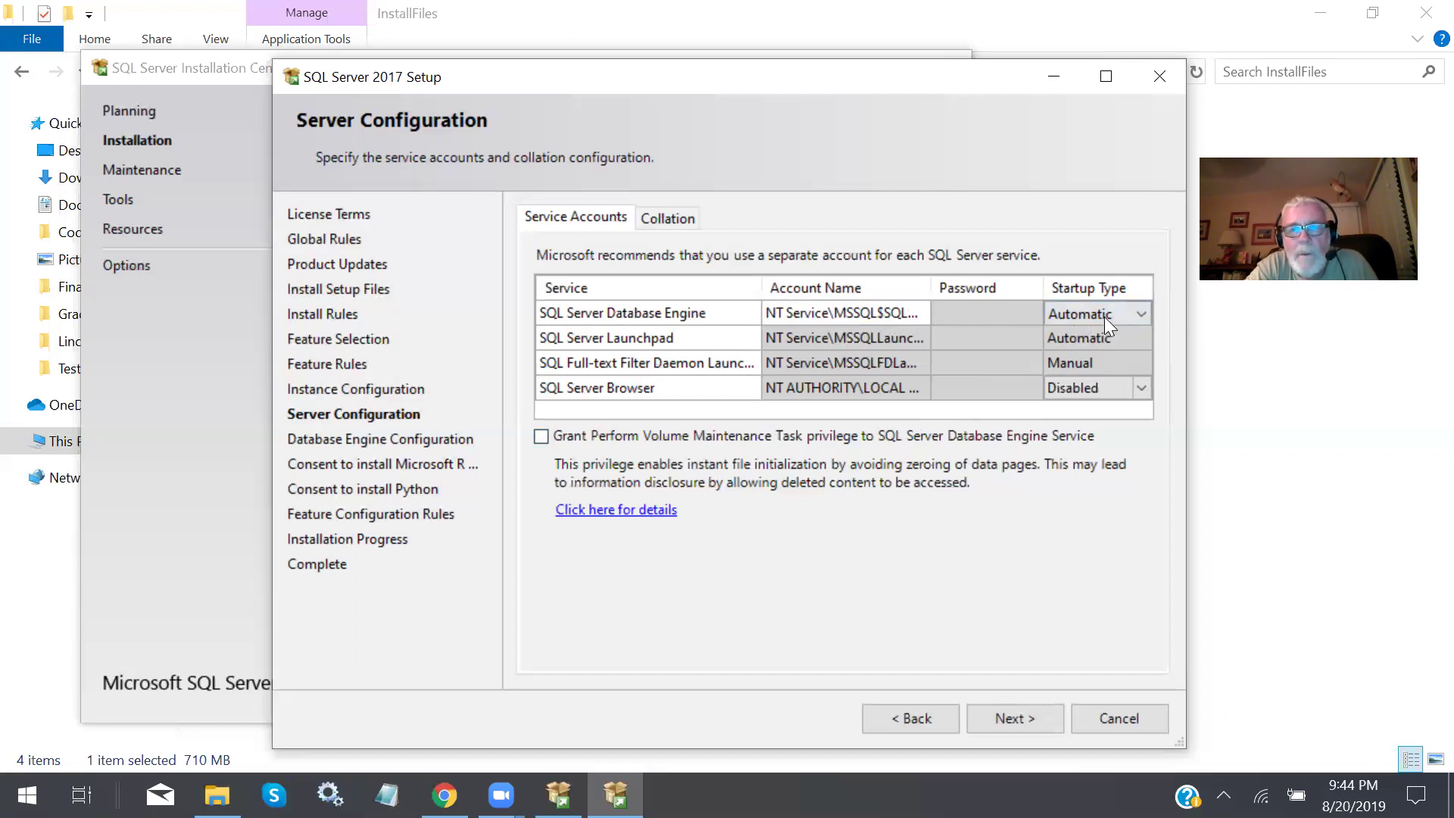
pyautogui.click(1142, 313)
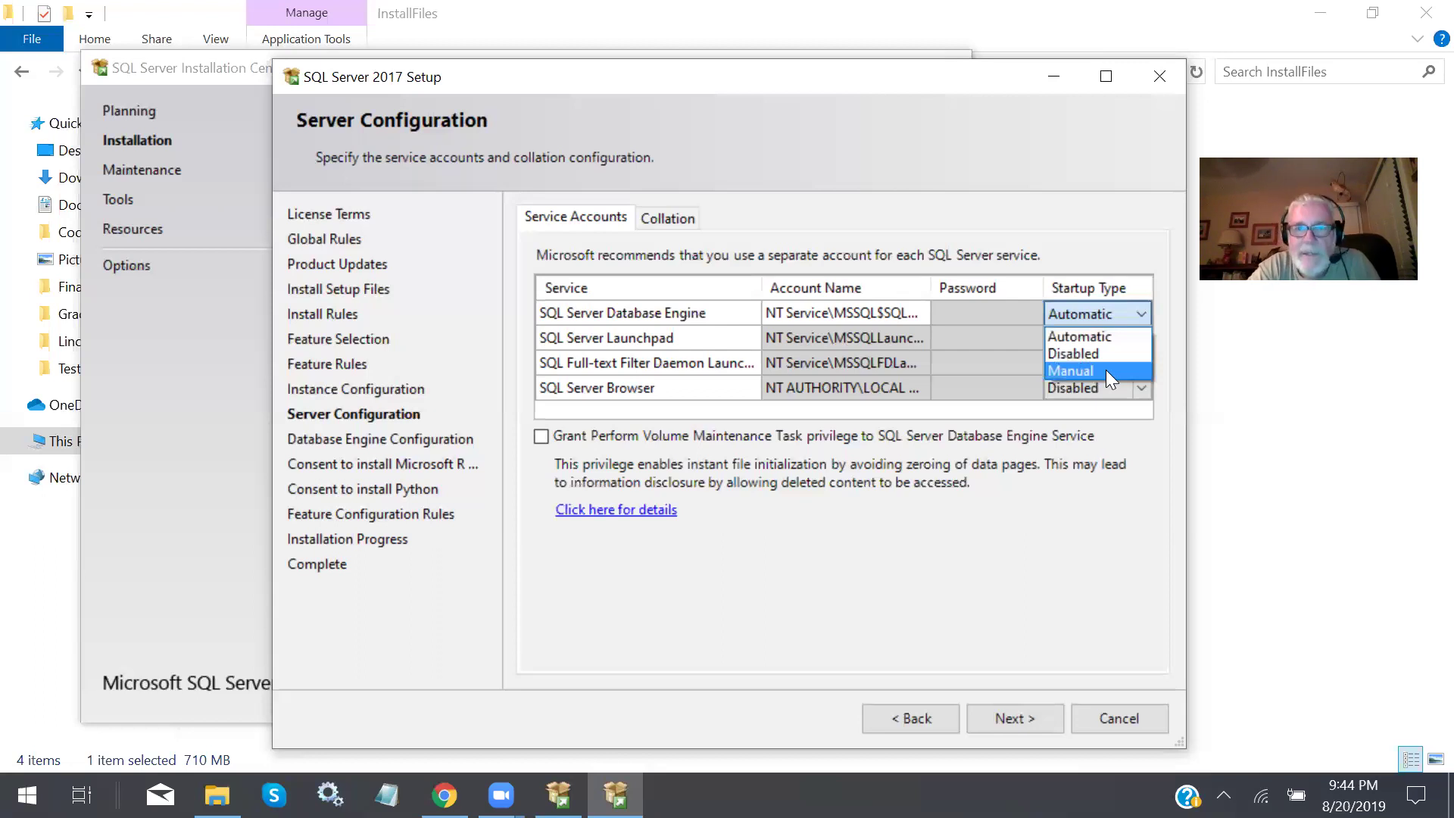
pyautogui.click(1118, 313)
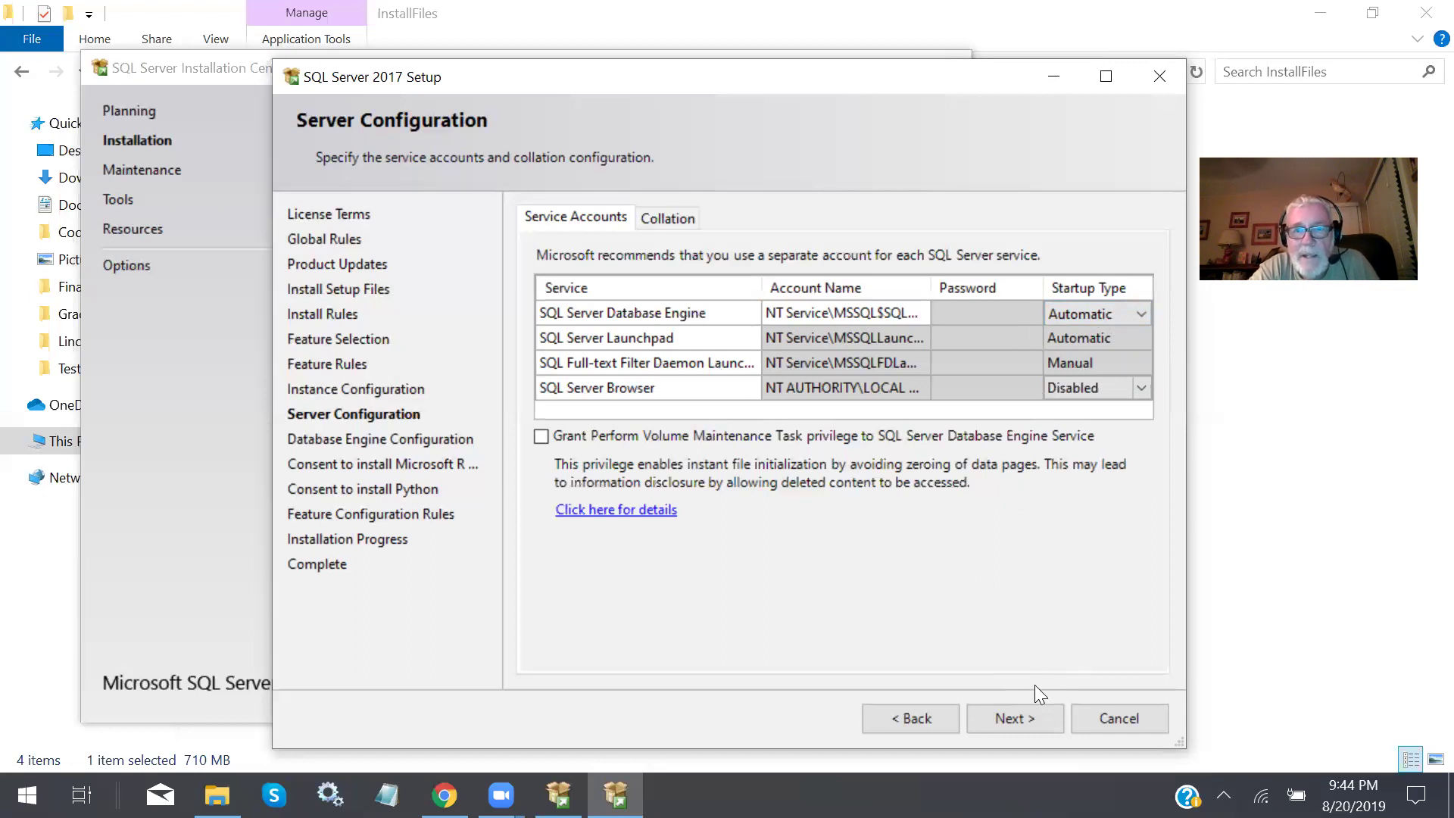
pyautogui.click(647, 313)
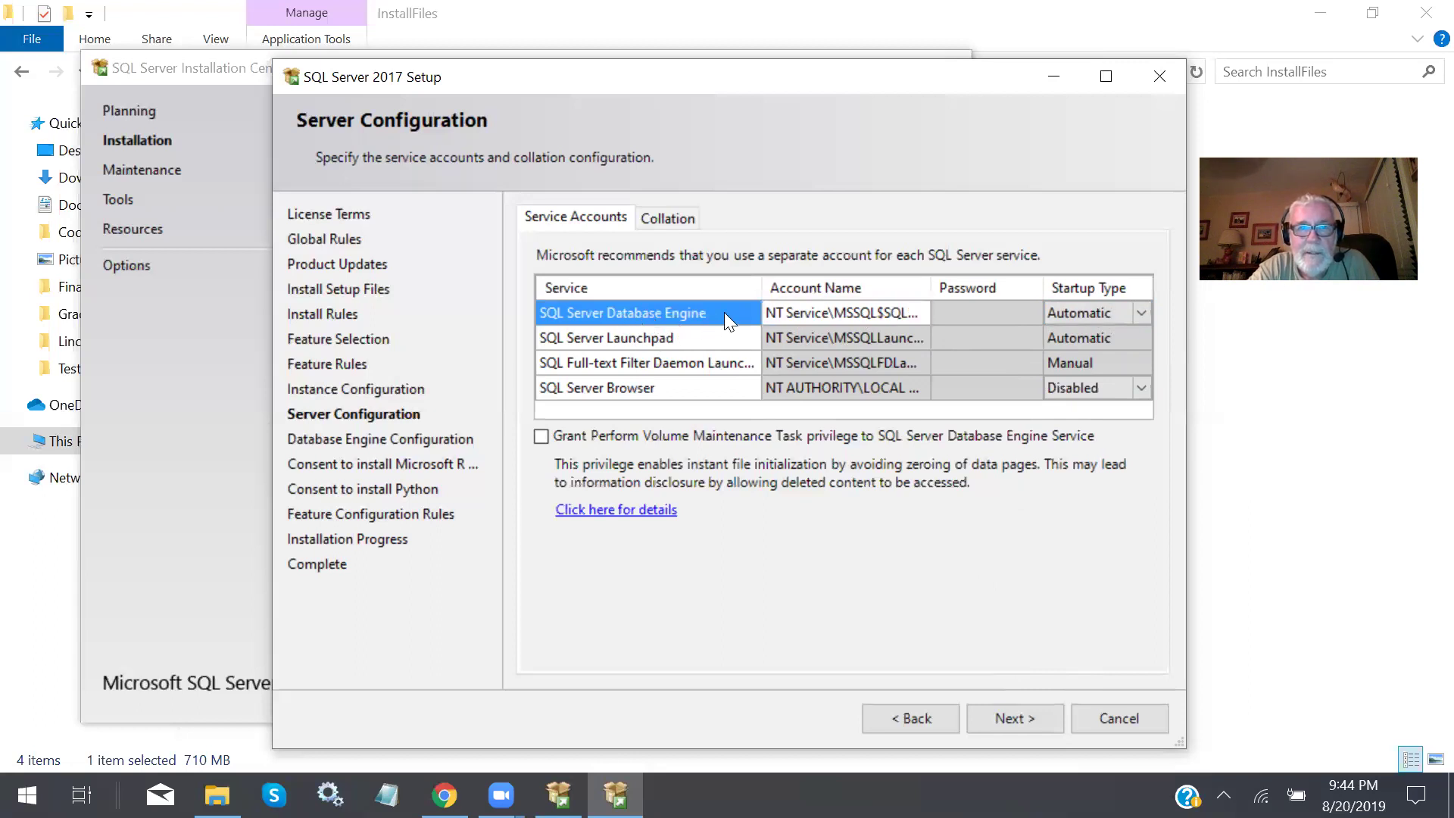
pyautogui.click(1013, 718)
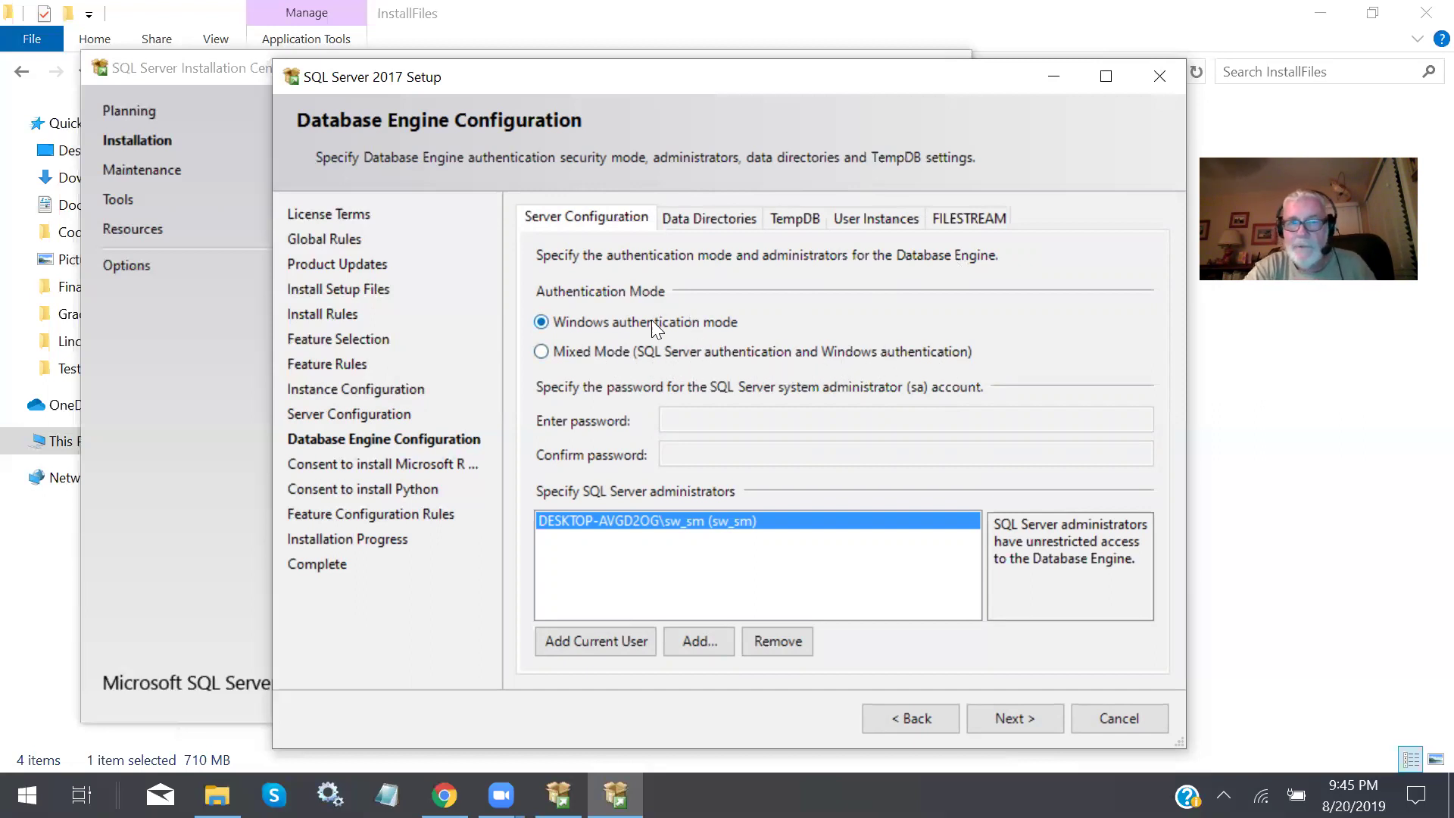
# Select Mixed Mode authentication and bring up the Notepad note for the sa password.
pyautogui.click(542, 351)
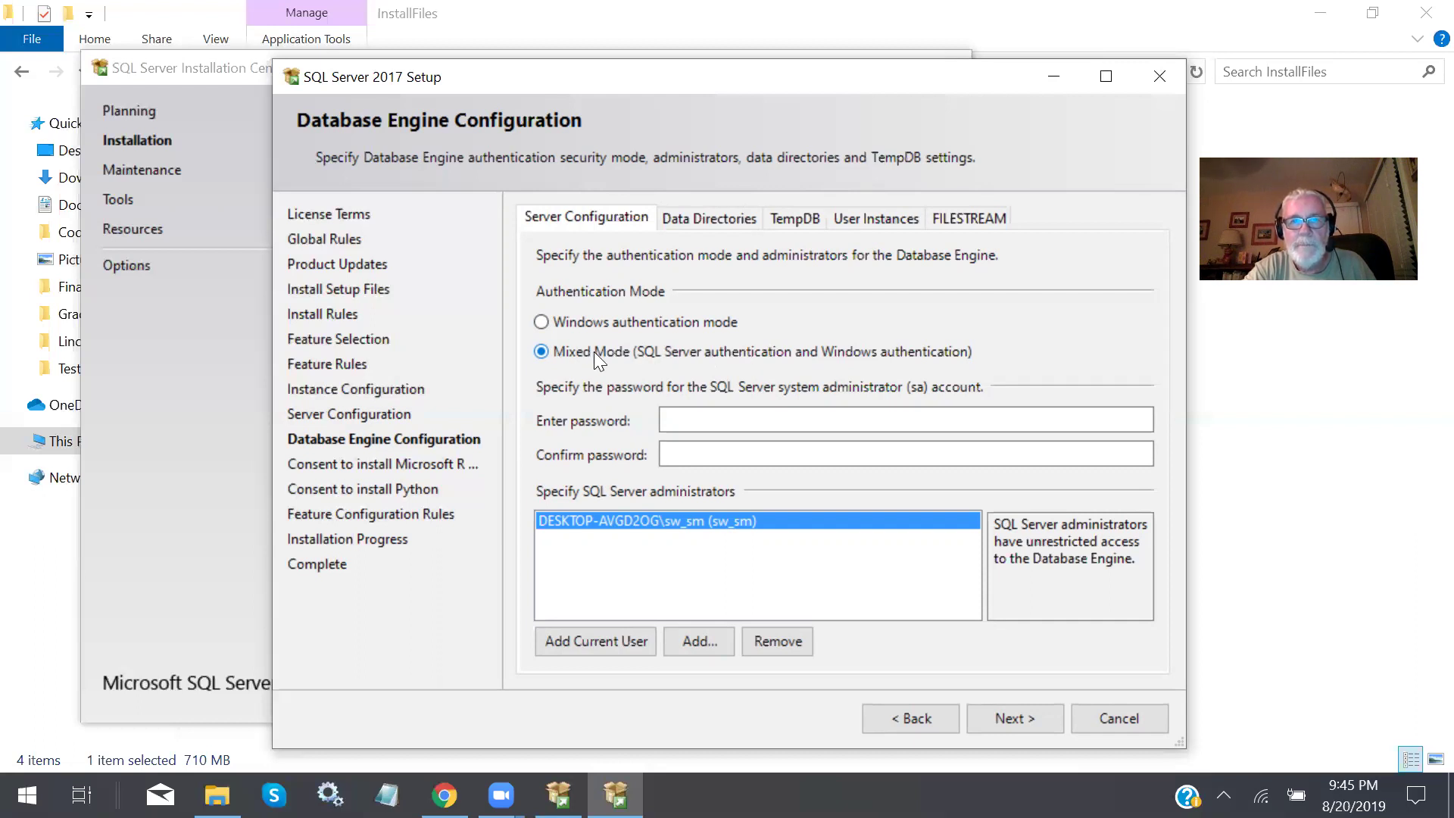
pyautogui.click(679, 419)
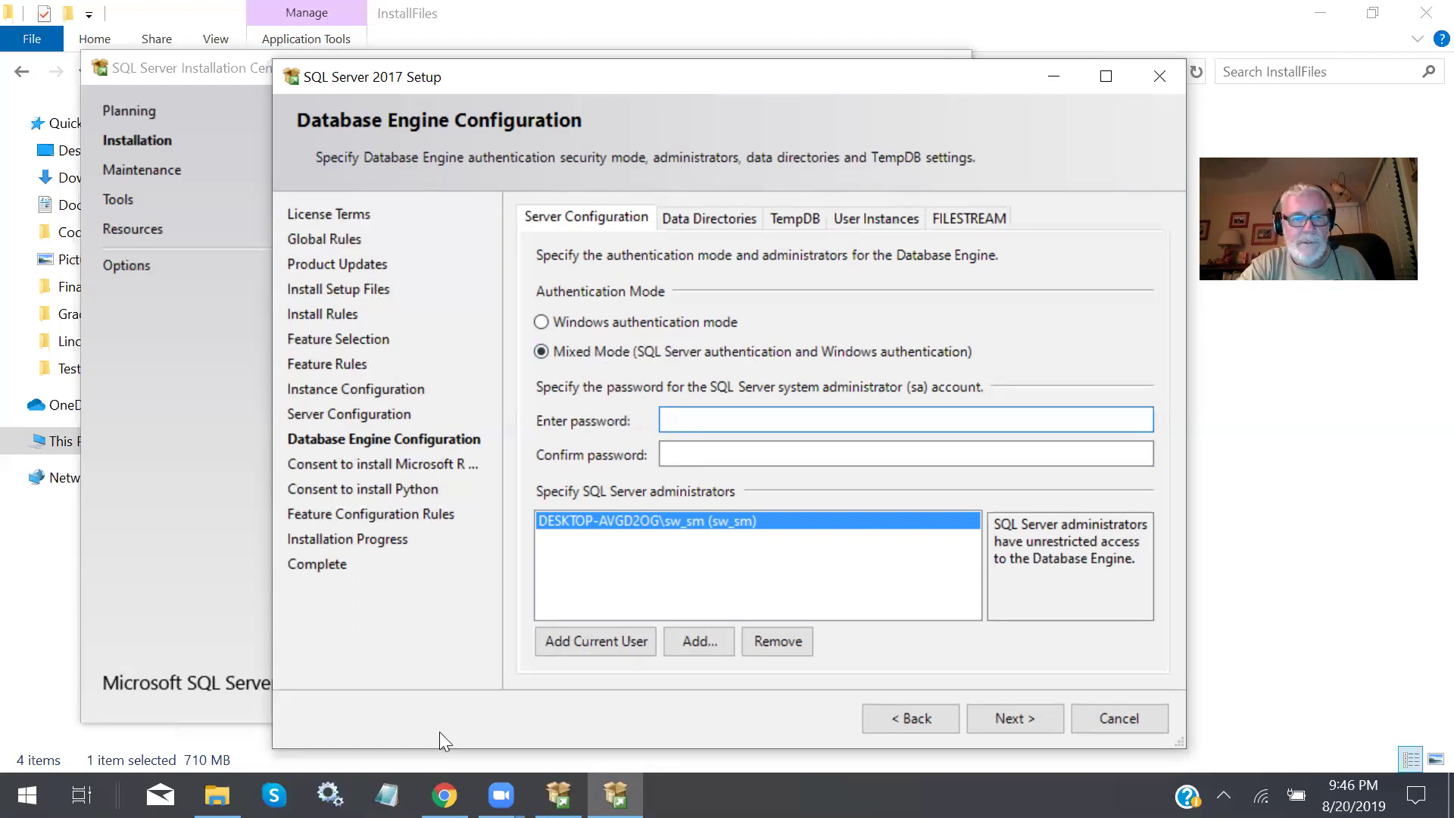
pyautogui.click(387, 794)
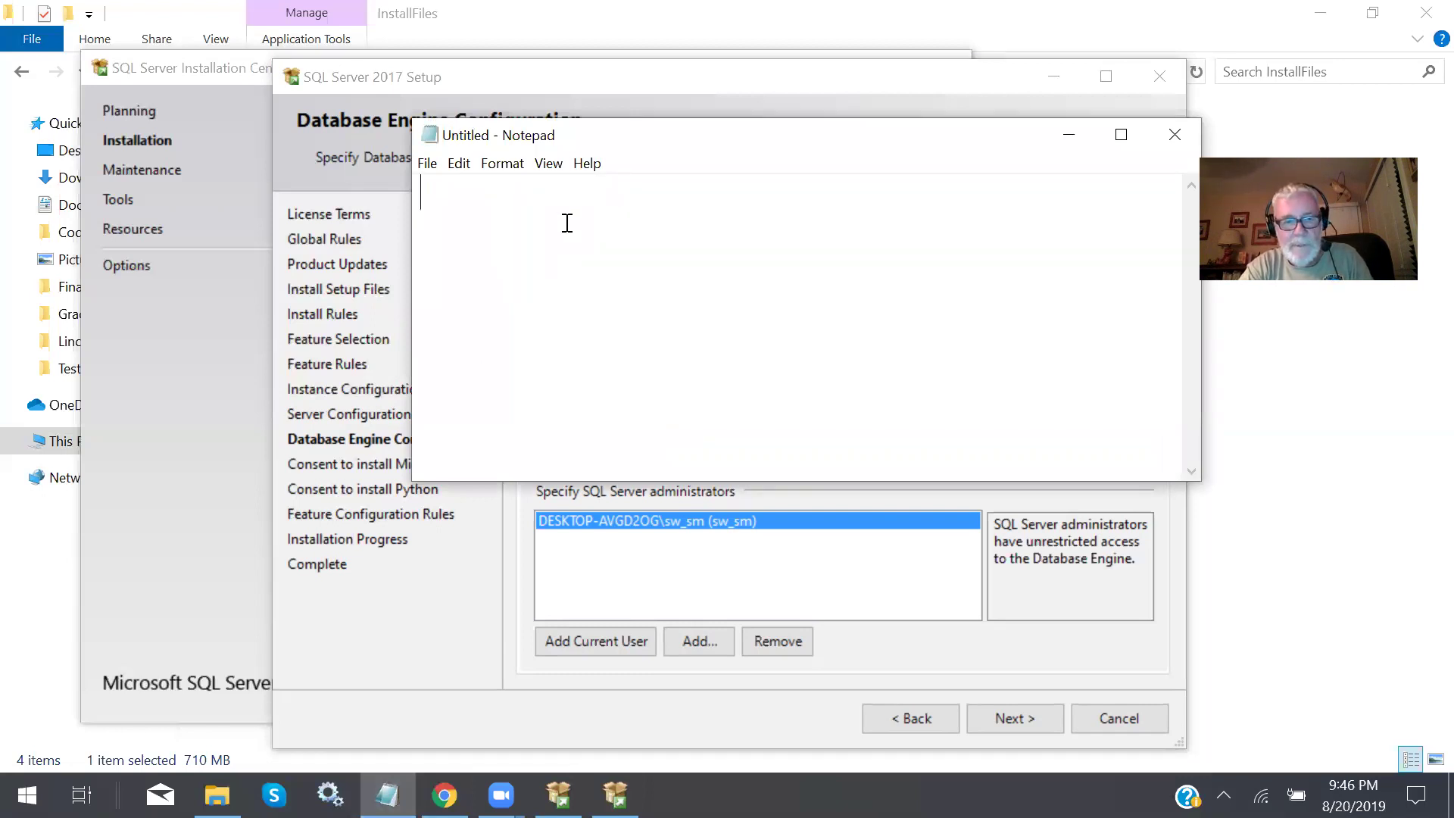
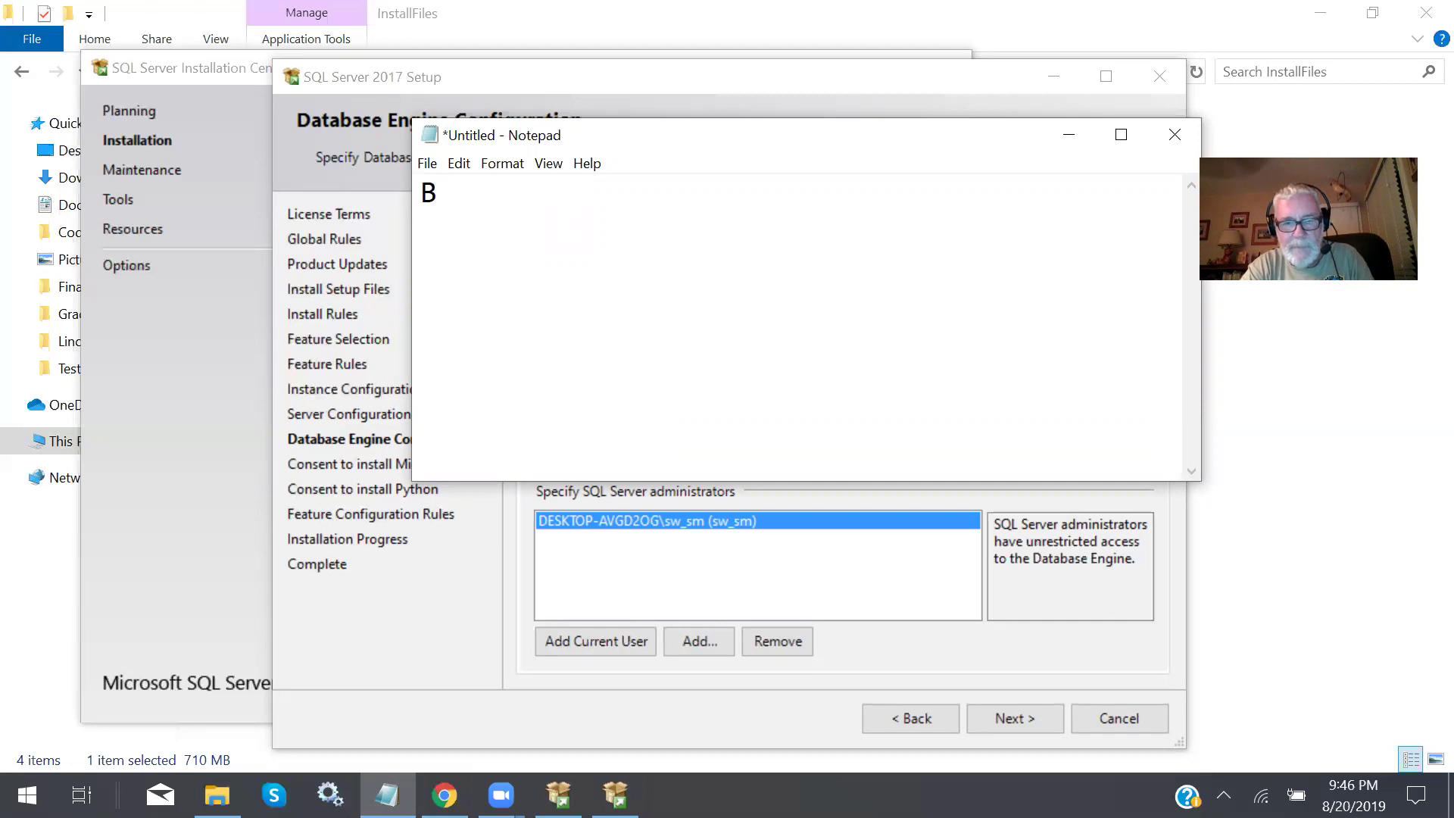
# Correct the noted sa password in Notepad, select it, and move the note aside.
pyautogui.press('BackSpace')
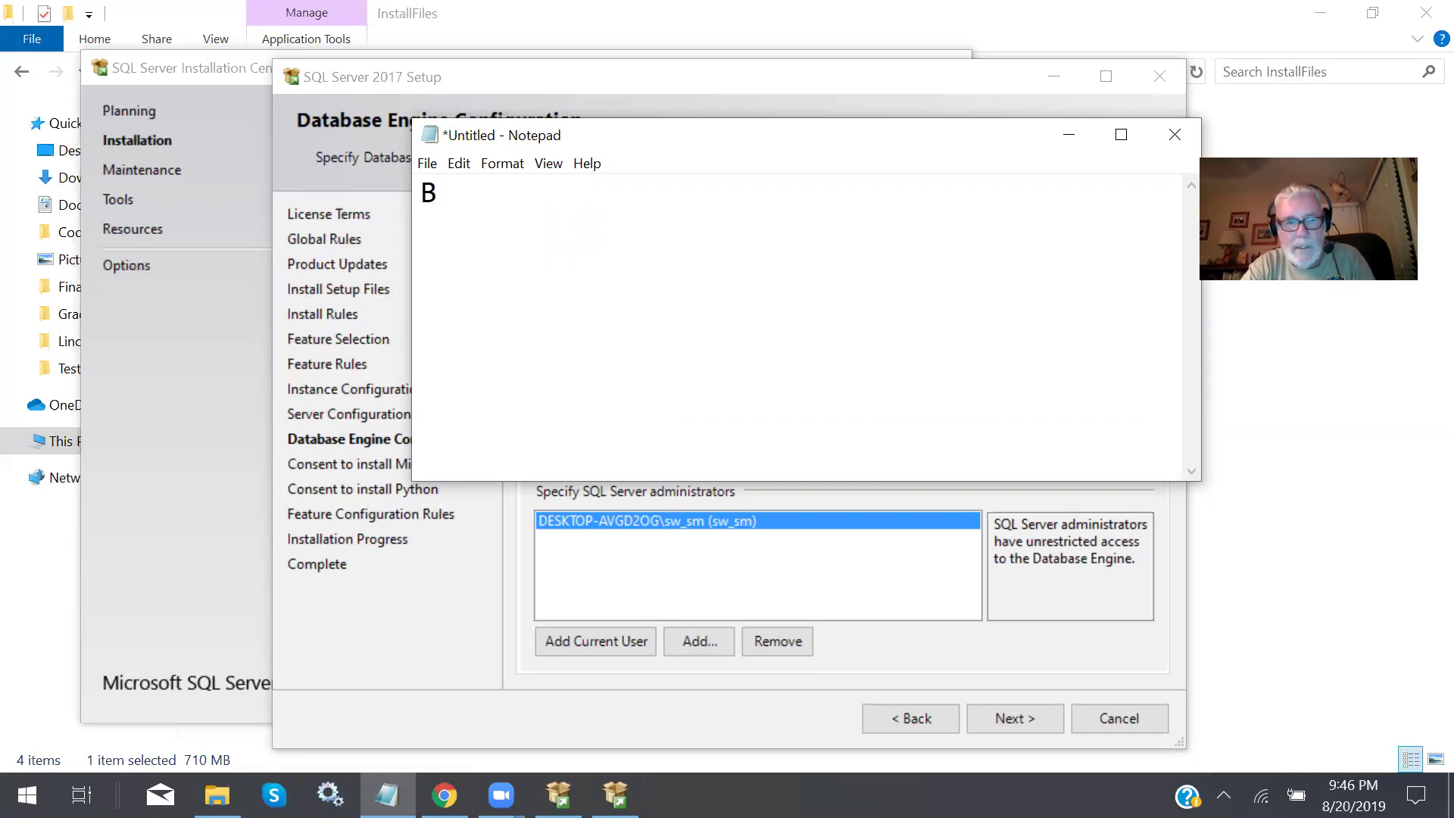
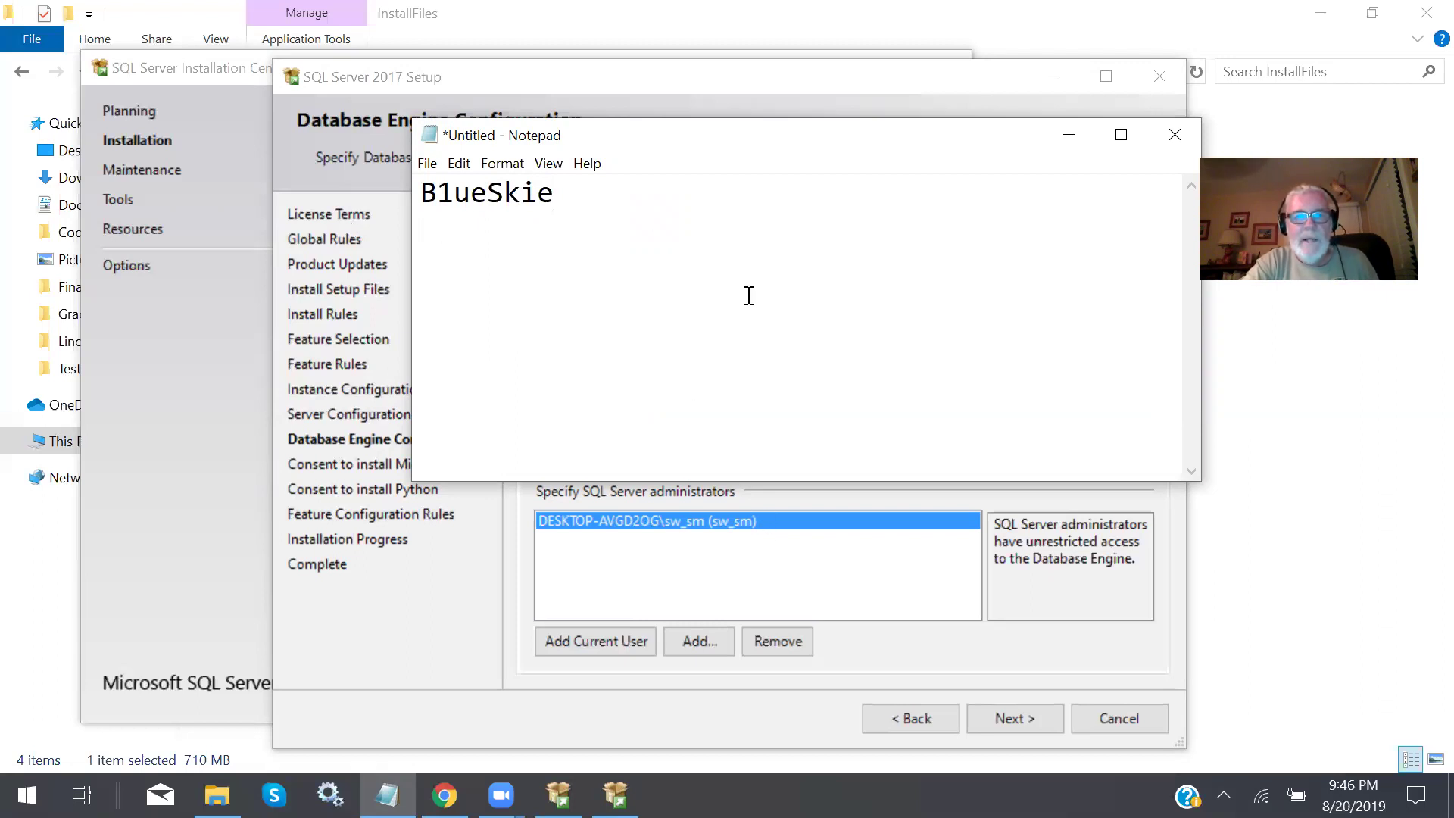
pyautogui.moveTo(556, 194); pyautogui.dragTo(417, 189)
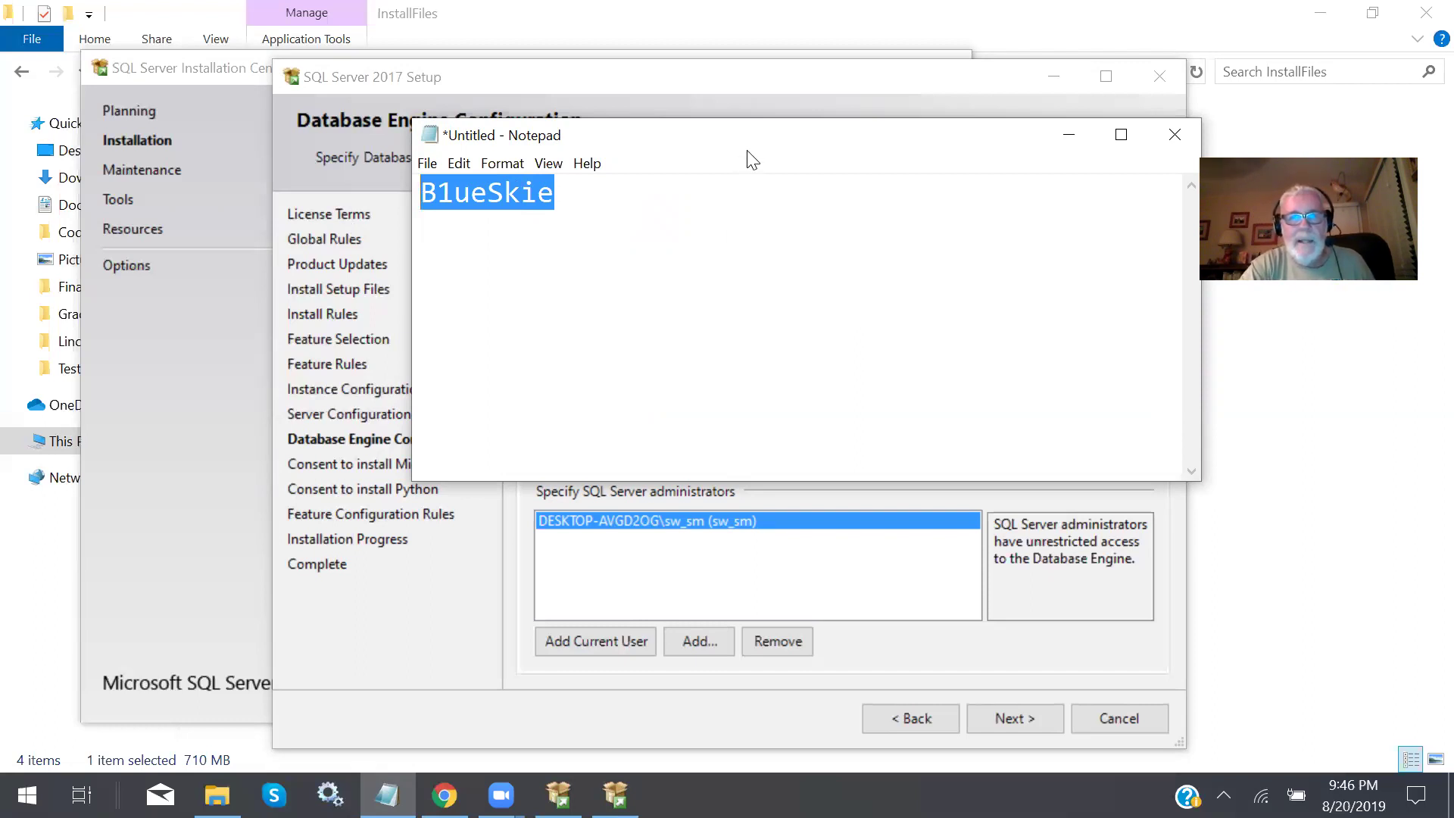
pyautogui.moveTo(747, 151); pyautogui.dragTo(645, 586)
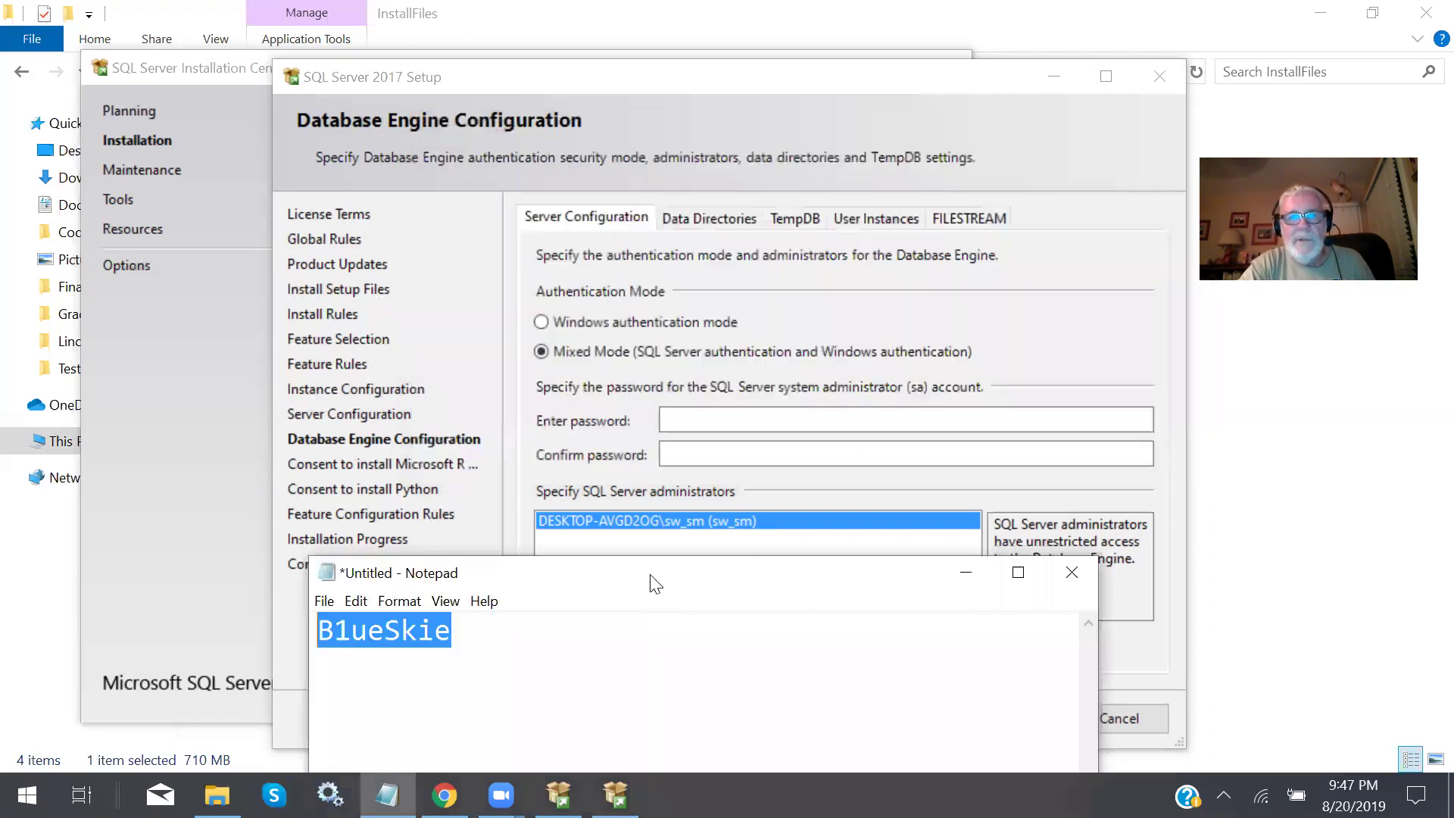
# Paste the sa password into both the Enter password and Confirm password fields.
pyautogui.click(698, 415)
pyautogui.hotkey('ctrl', 'v')
pyautogui.click(693, 448)
pyautogui.hotkey('ctrl', 'v')
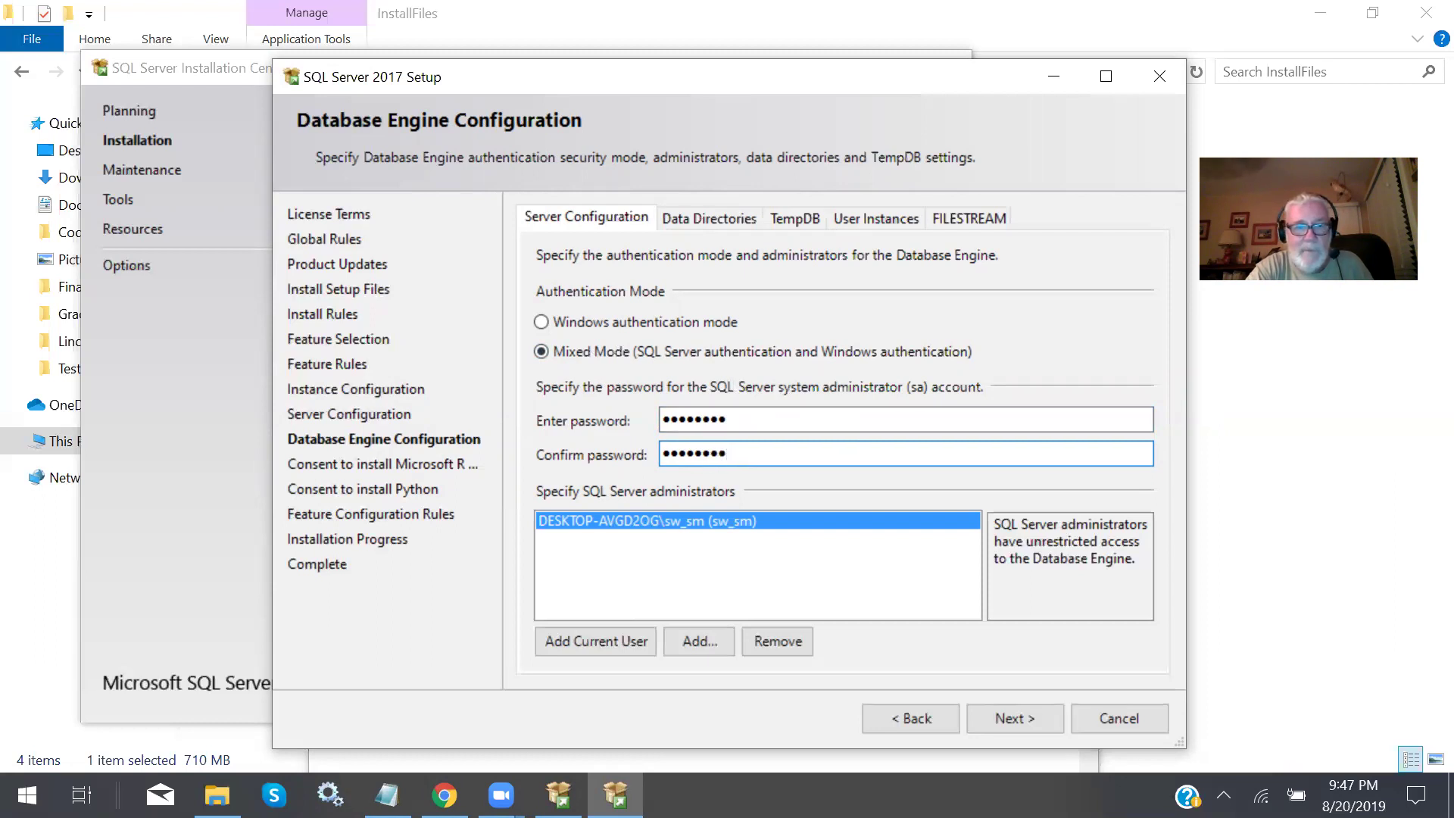
# Return to the setup wizard and advance past Database Engine Configuration.
pyautogui.hotkey('alt', 'Tab')
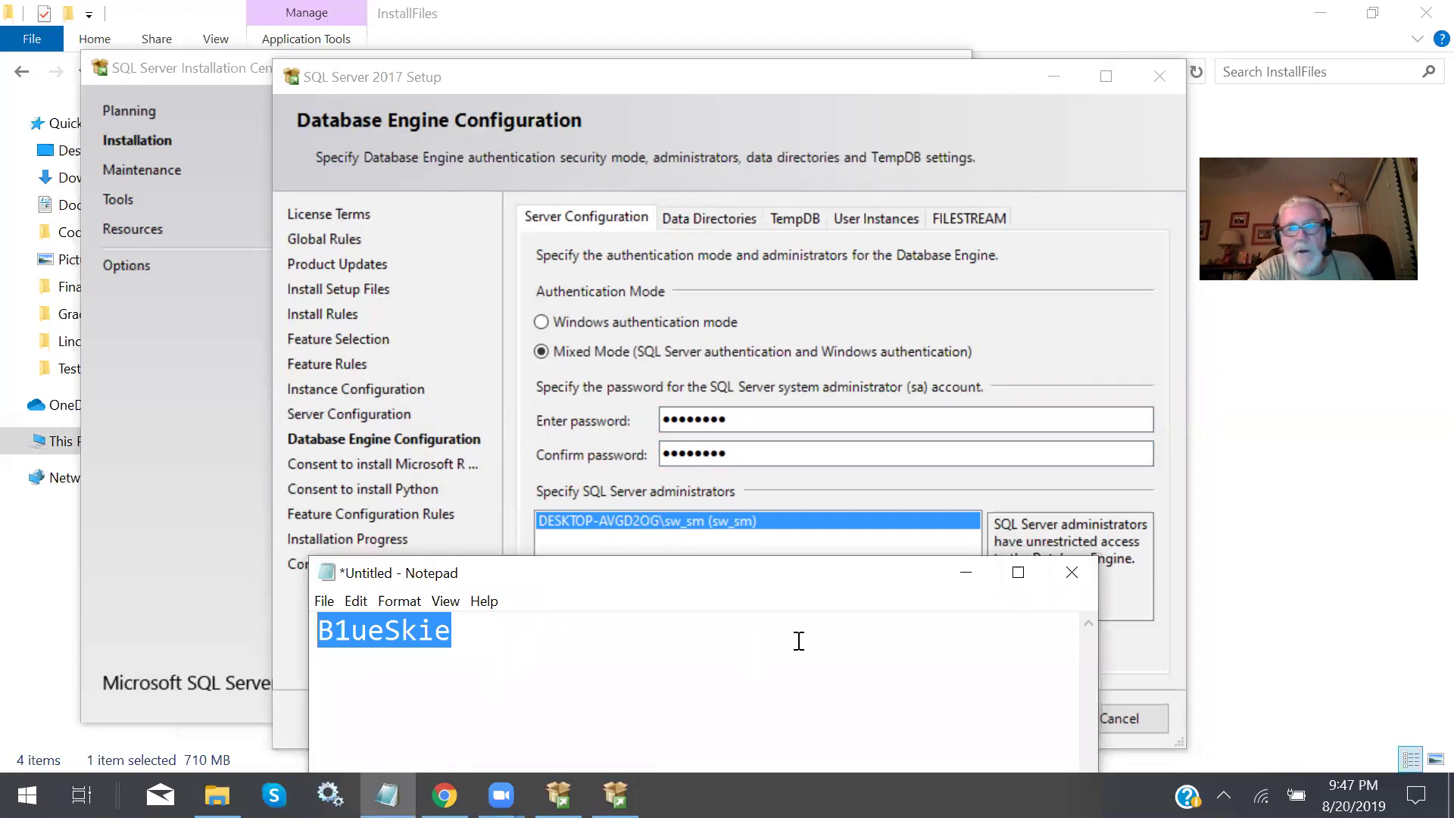
pyautogui.click(1238, 474)
pyautogui.click(1239, 473)
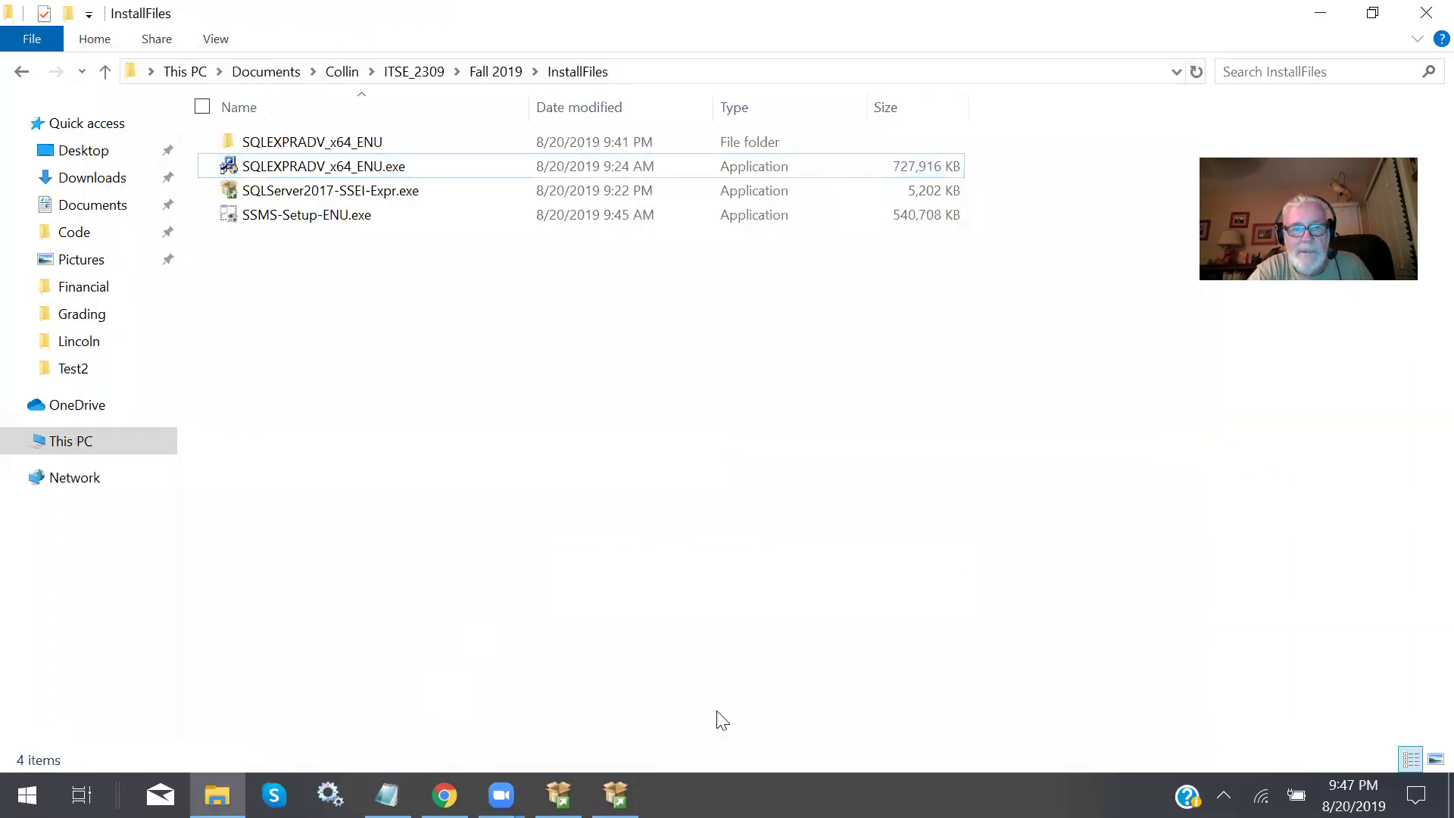
pyautogui.click(558, 795)
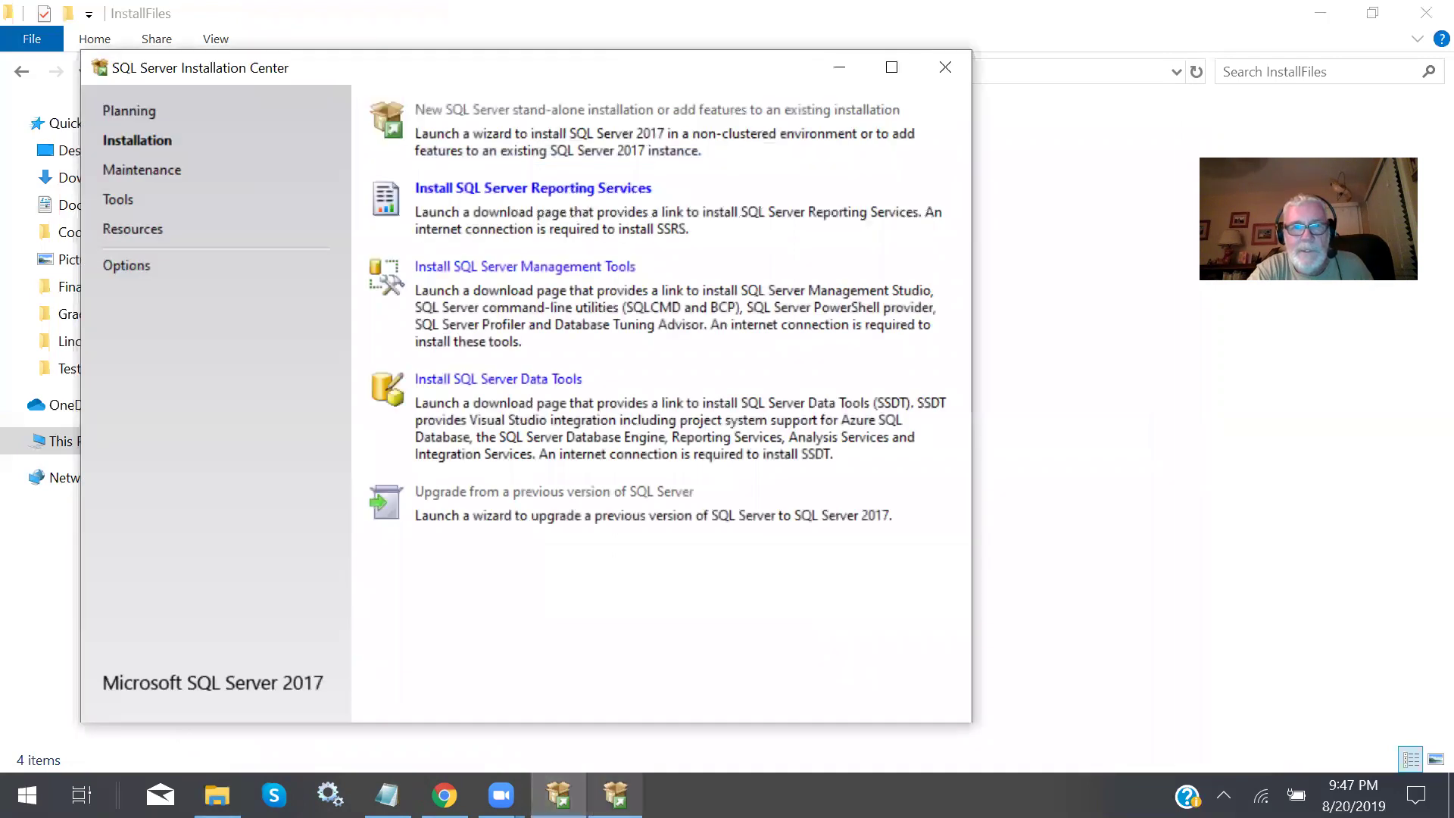
pyautogui.click(615, 795)
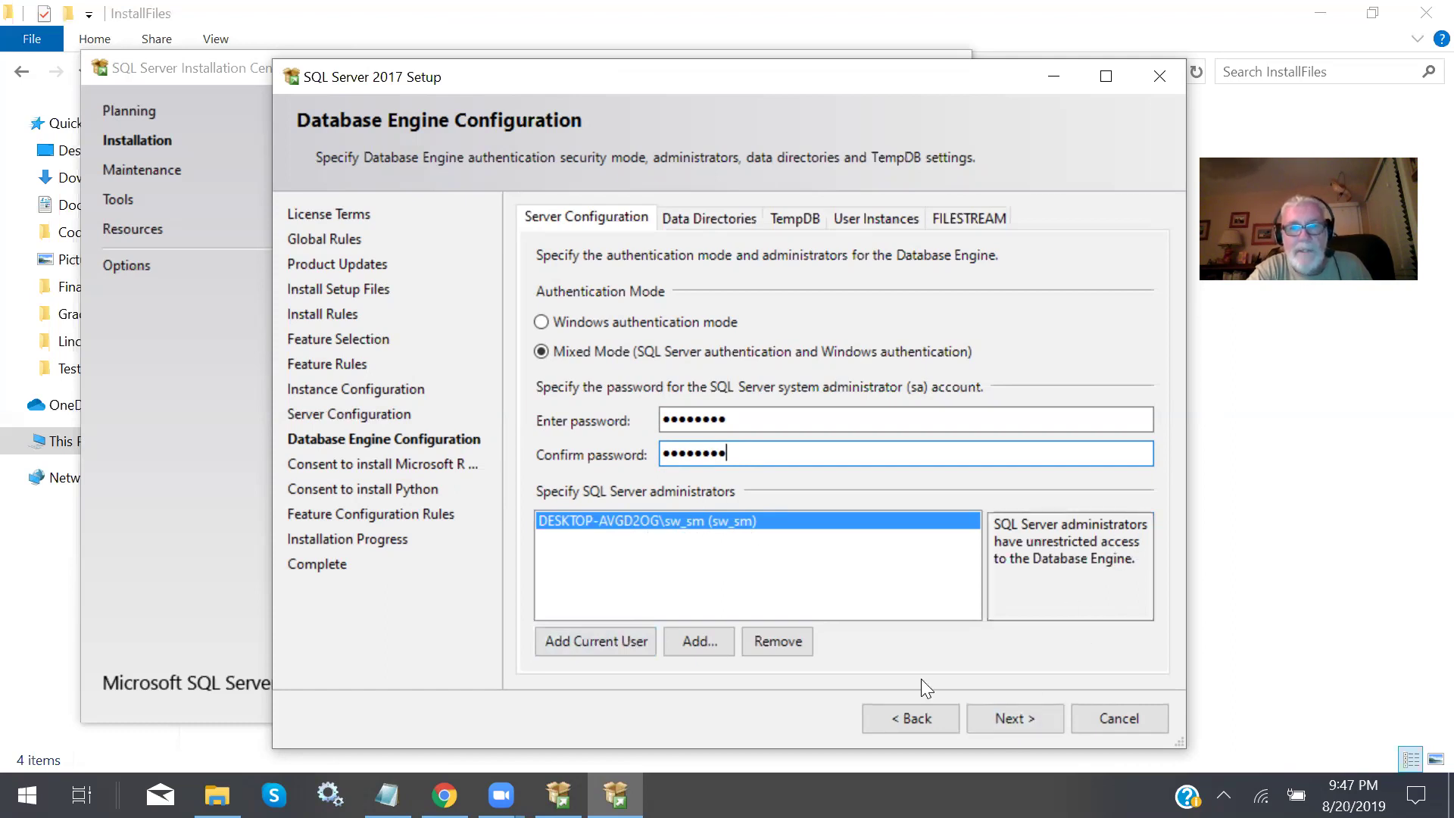
pyautogui.click(1014, 720)
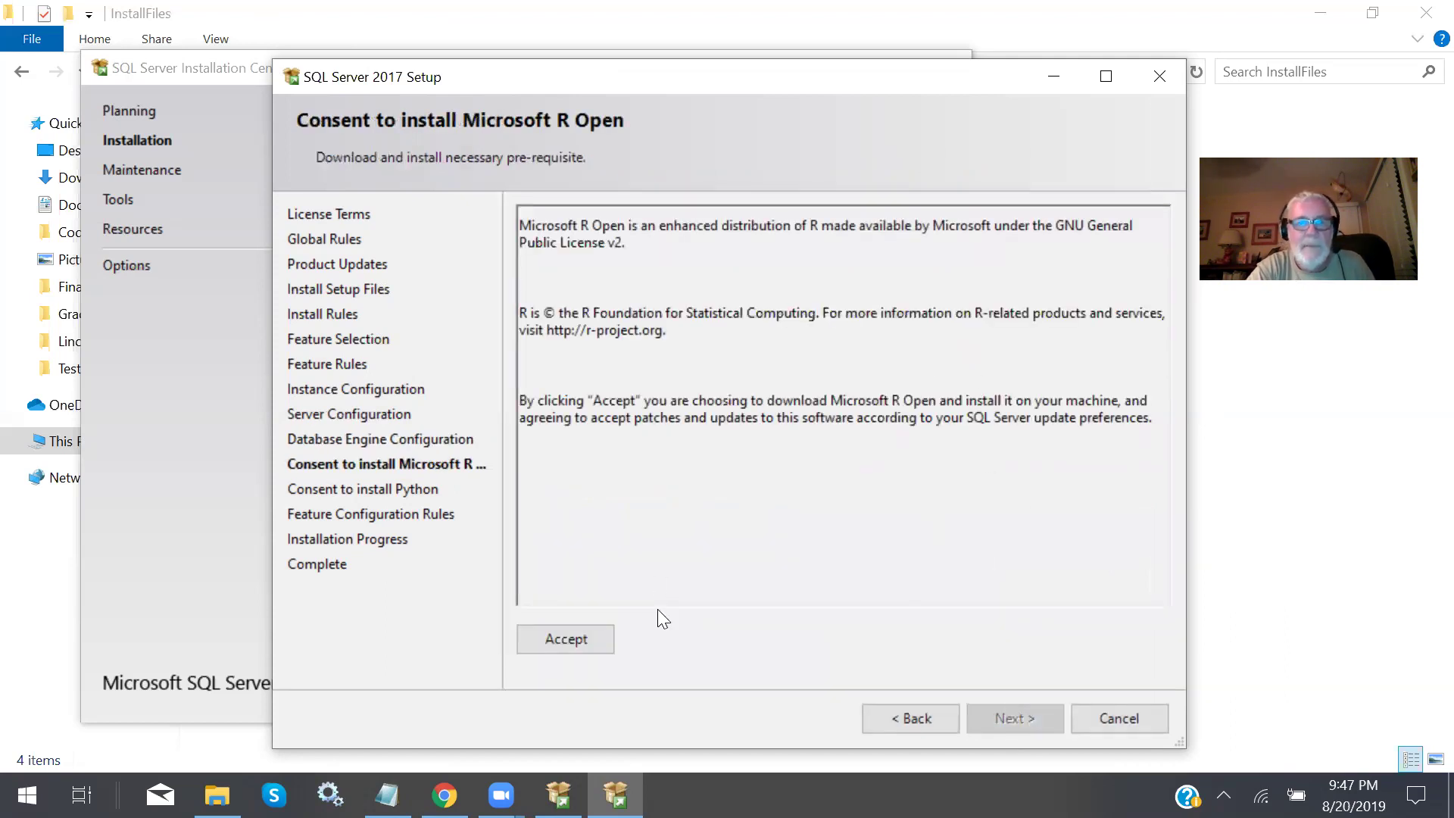
# Return to the R Open consent page and accept both the Microsoft R Open and Python downloads.
pyautogui.click(927, 719)
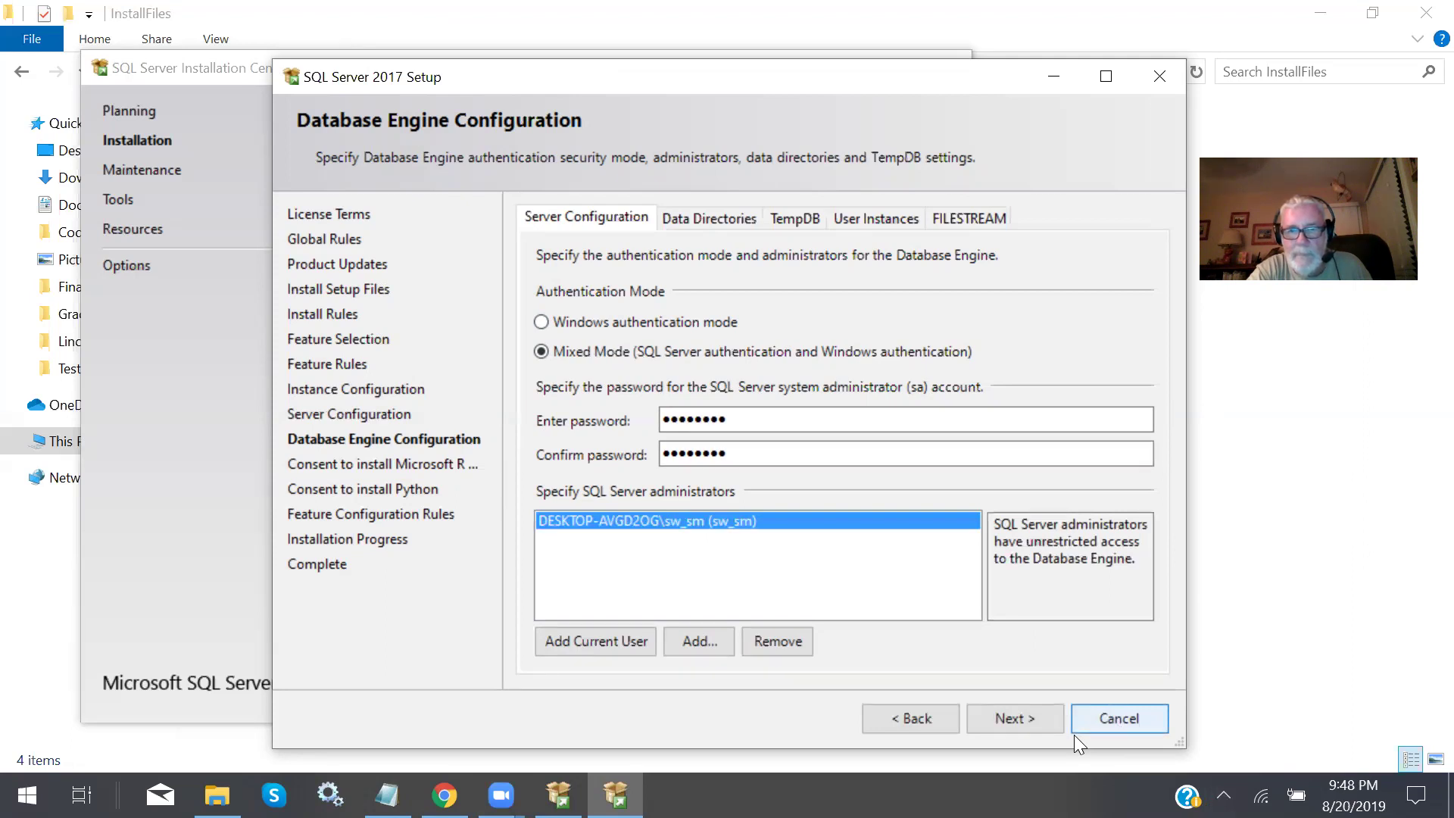
pyautogui.click(984, 716)
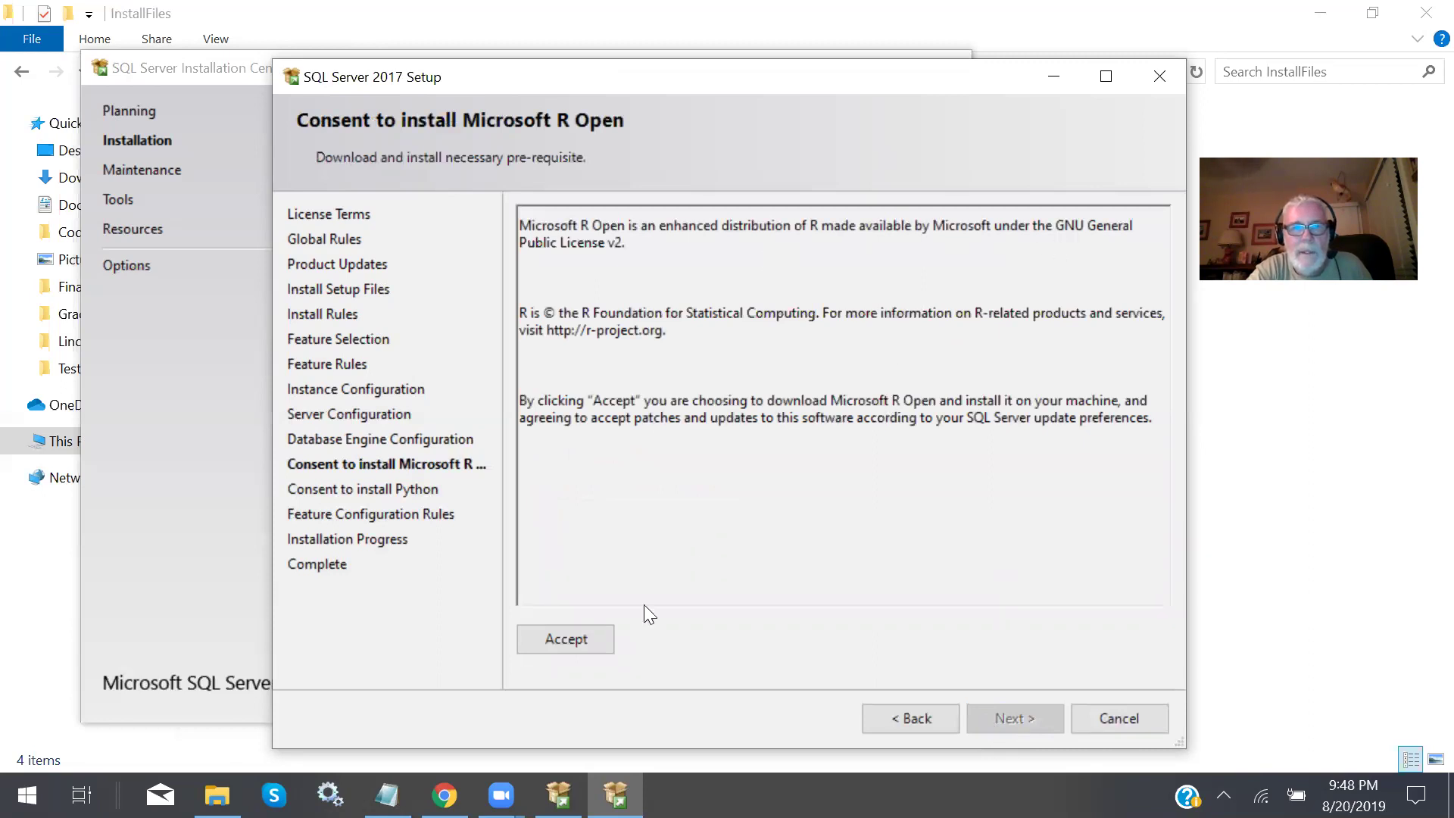
pyautogui.click(574, 641)
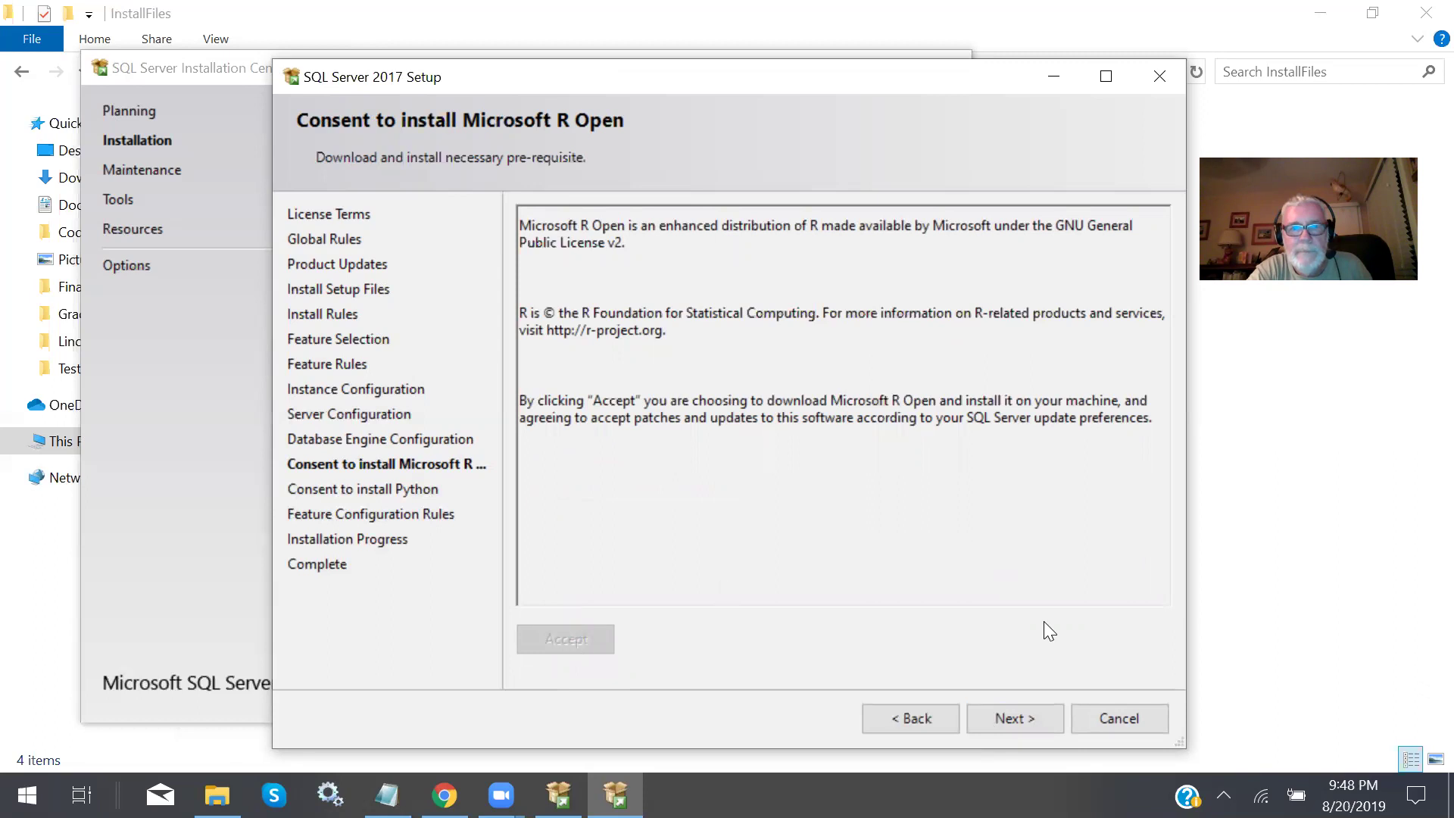
pyautogui.click(1029, 713)
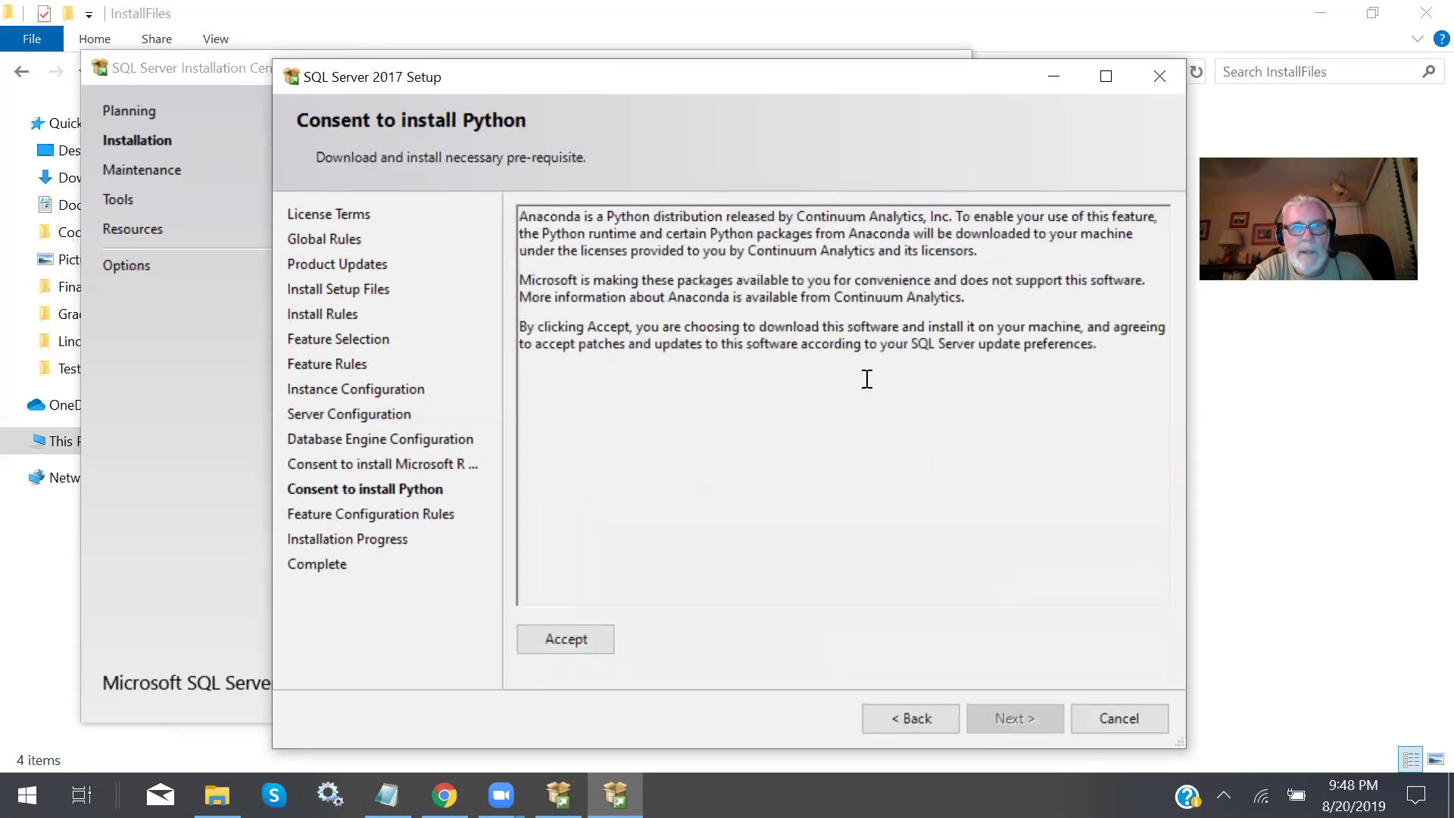
pyautogui.click(594, 636)
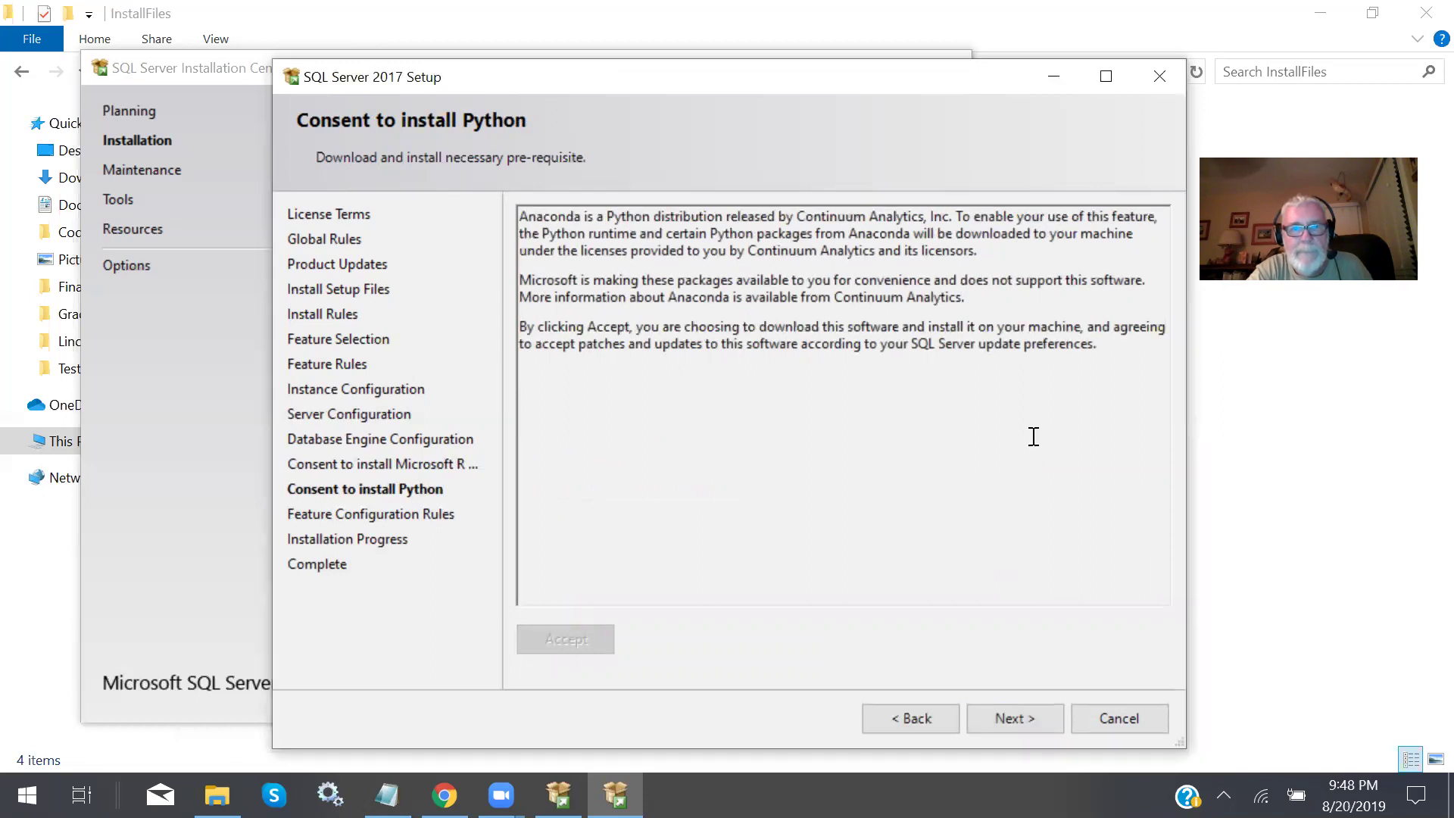
# Run the installation until all features succeed, then close Setup and the Installation Center.
pyautogui.click(1003, 719)
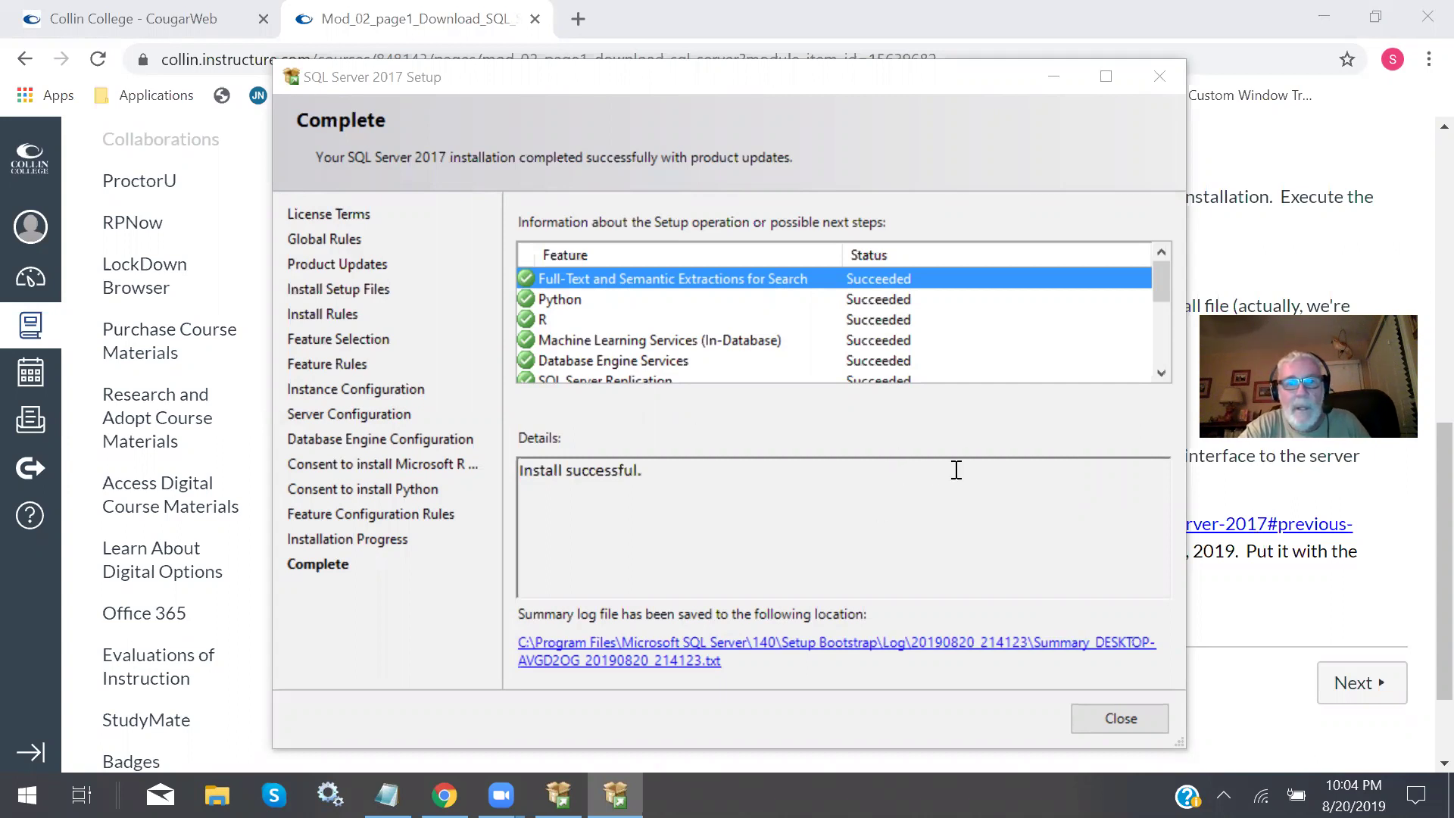
pyautogui.moveTo(1159, 282)
pyautogui.mouseDown()
pyautogui.moveTo(1145, 366)
pyautogui.moveTo(1161, 267)
pyautogui.mouseUp()
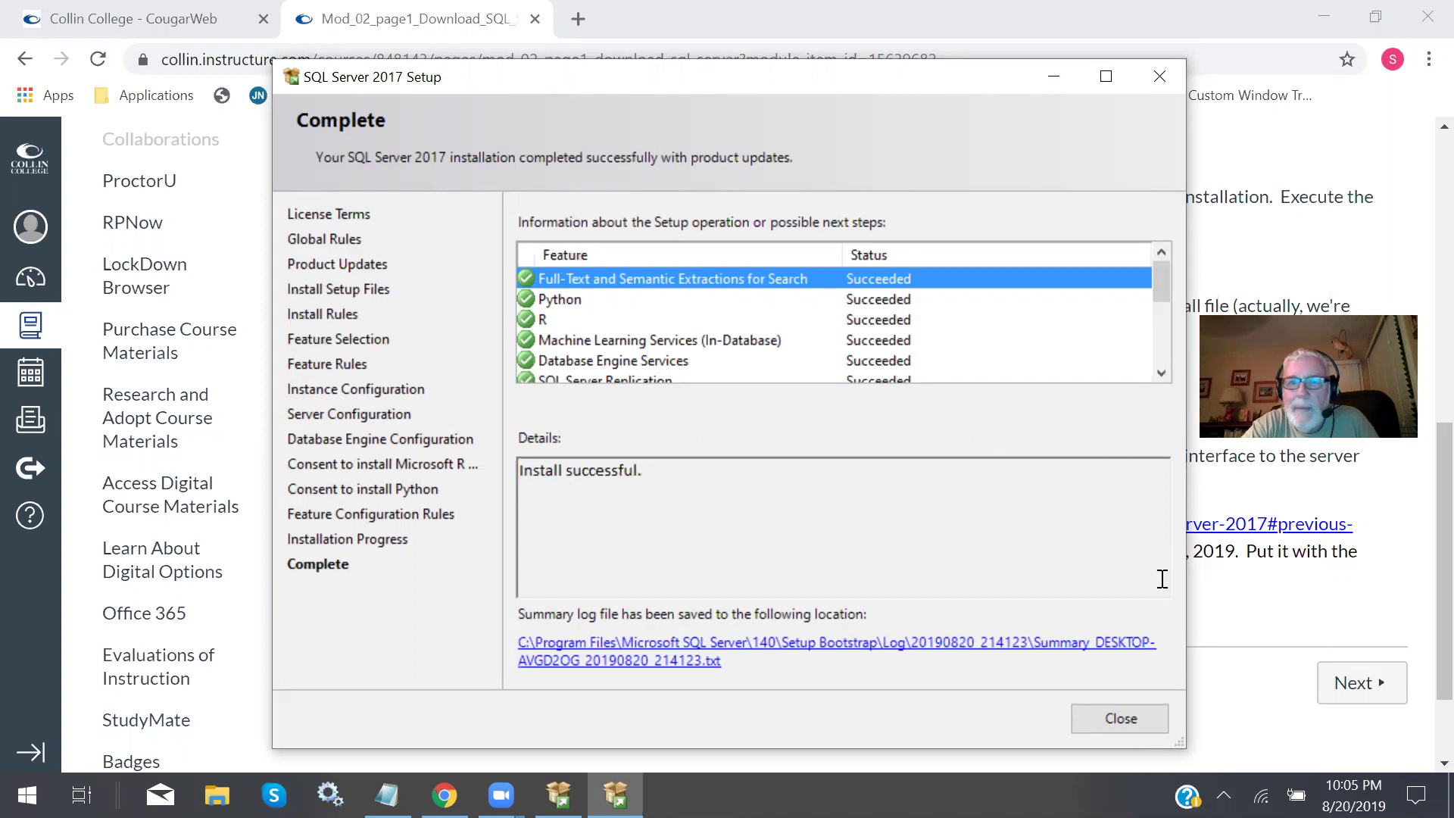
pyautogui.click(1110, 719)
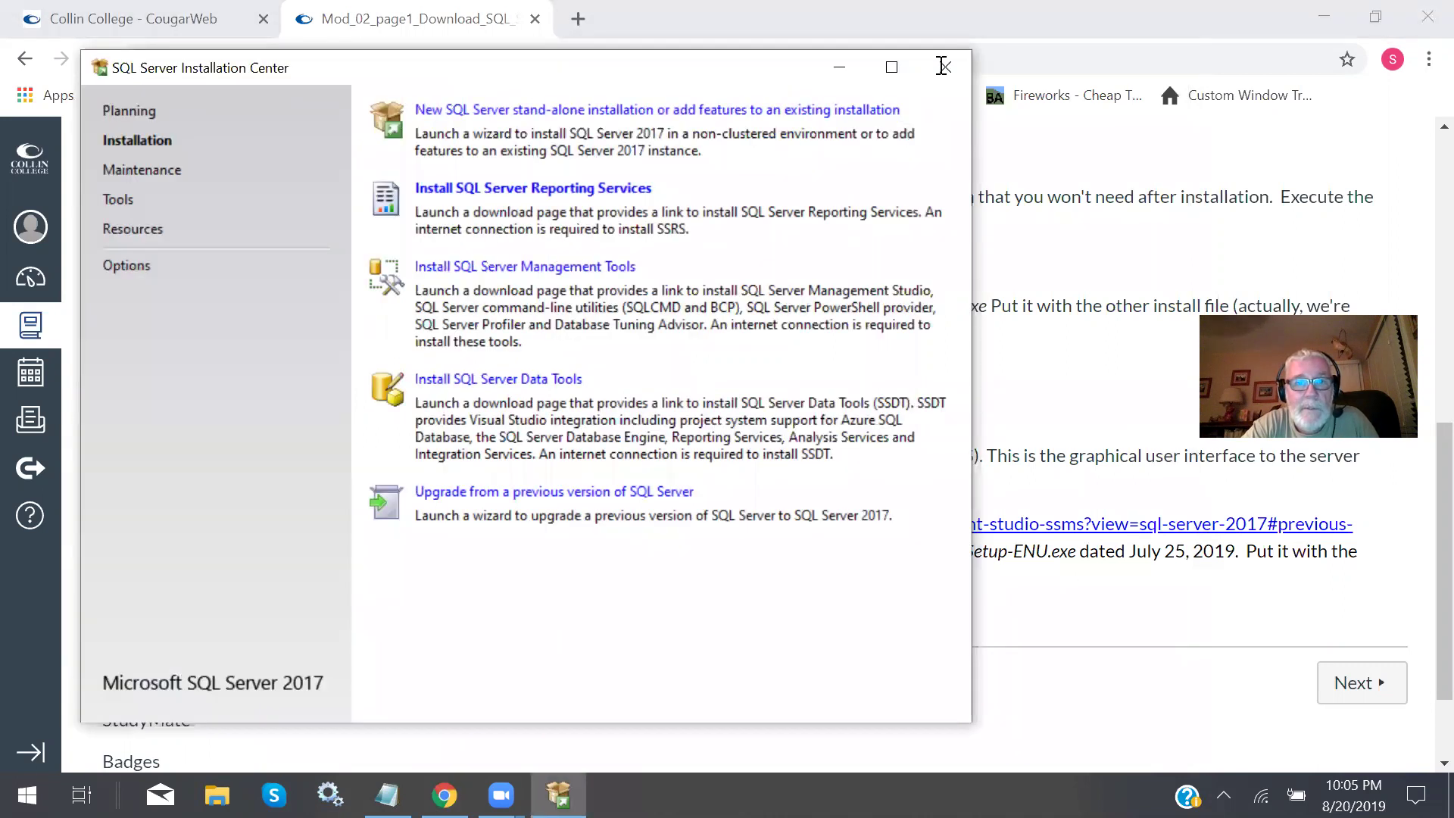
pyautogui.click(943, 66)
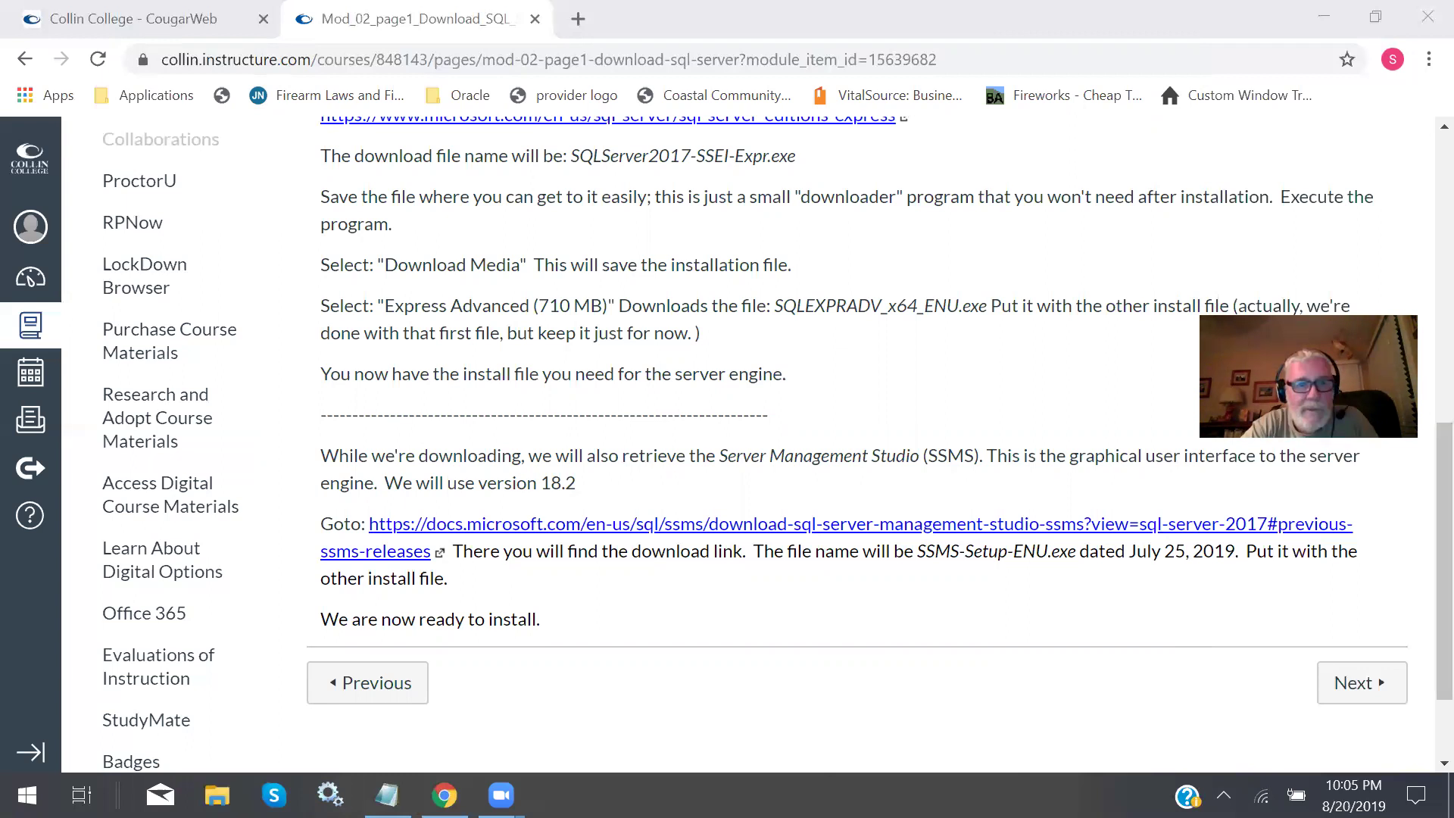
# Launch Services from Windows Administrative Tools in the Start menu.
pyautogui.press('super')
pyautogui.scroll(-5, 203, 274)
pyautogui.scroll(-15, 203, 276)
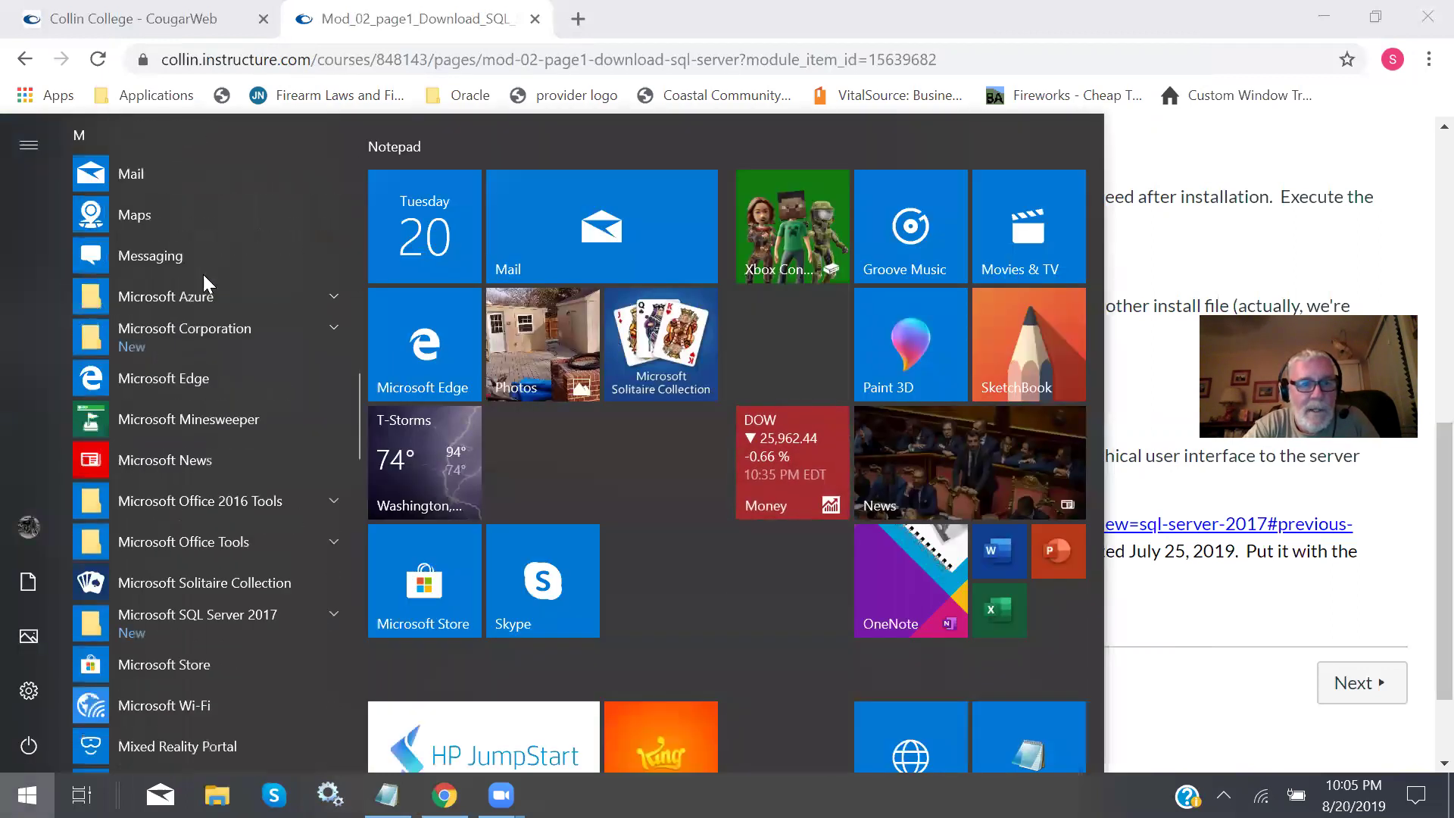
pyautogui.scroll(-7, 203, 274)
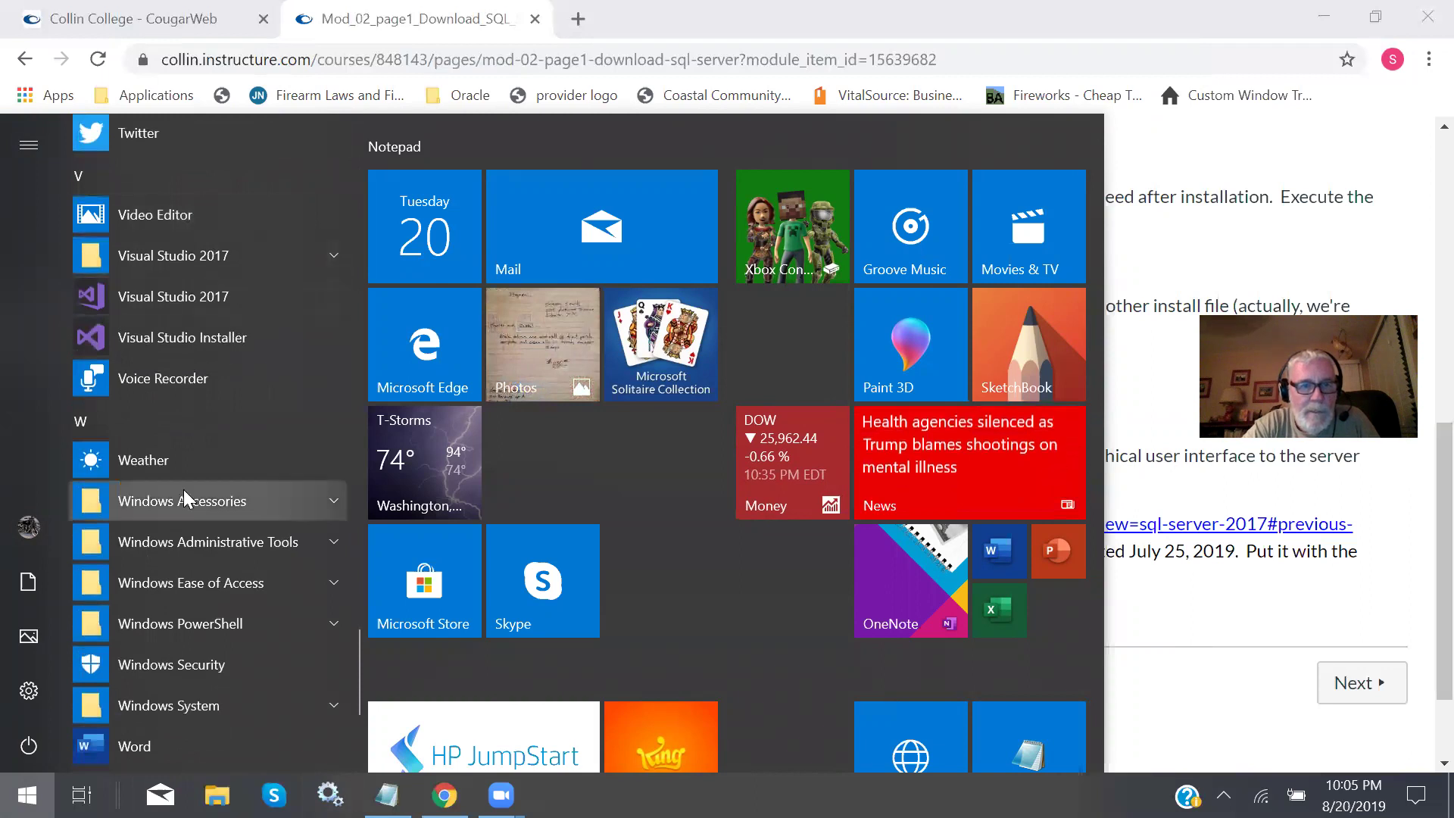
pyautogui.click(336, 539)
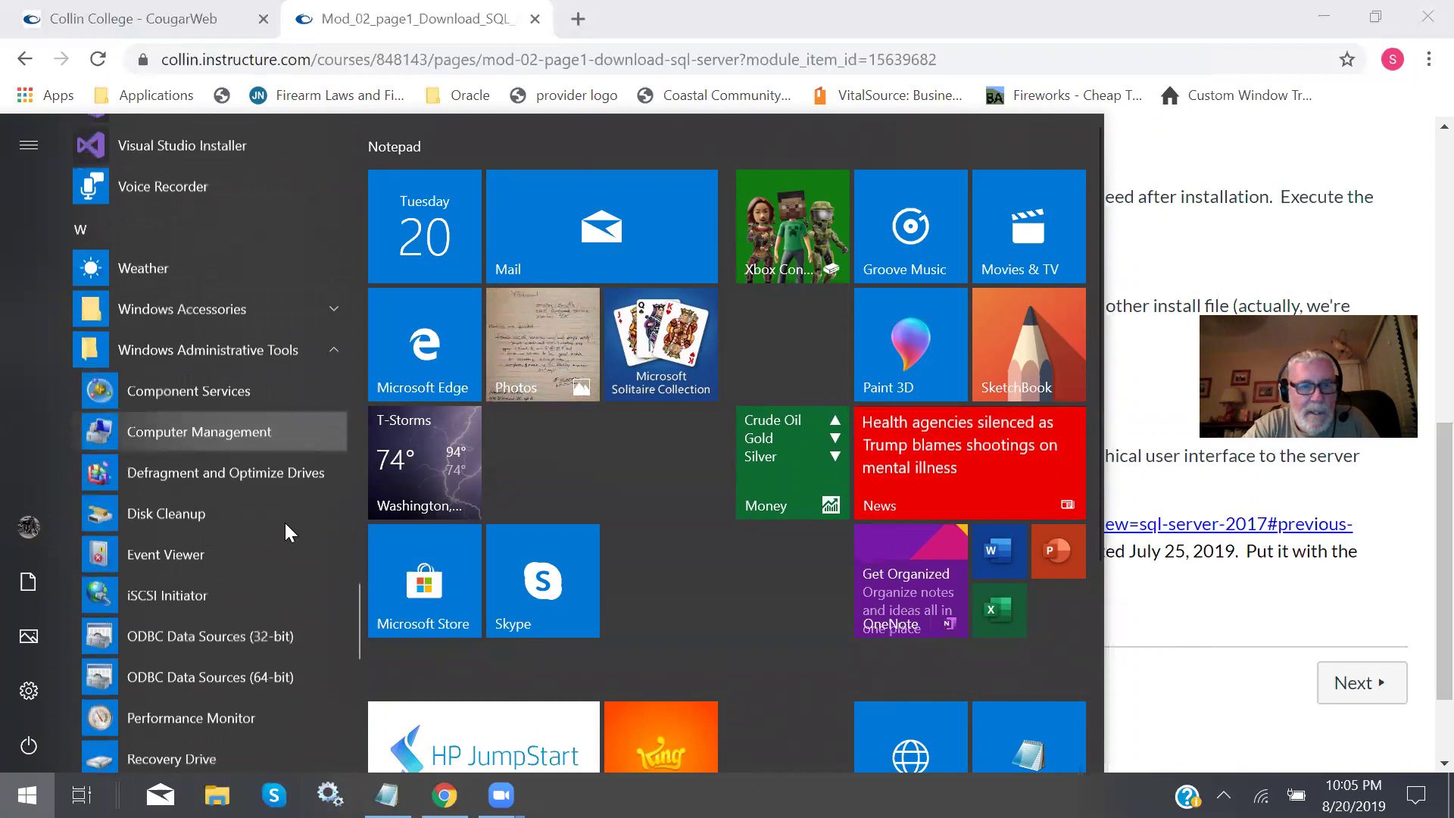
pyautogui.scroll(-3, 285, 522)
pyautogui.scroll(-1, 197, 324)
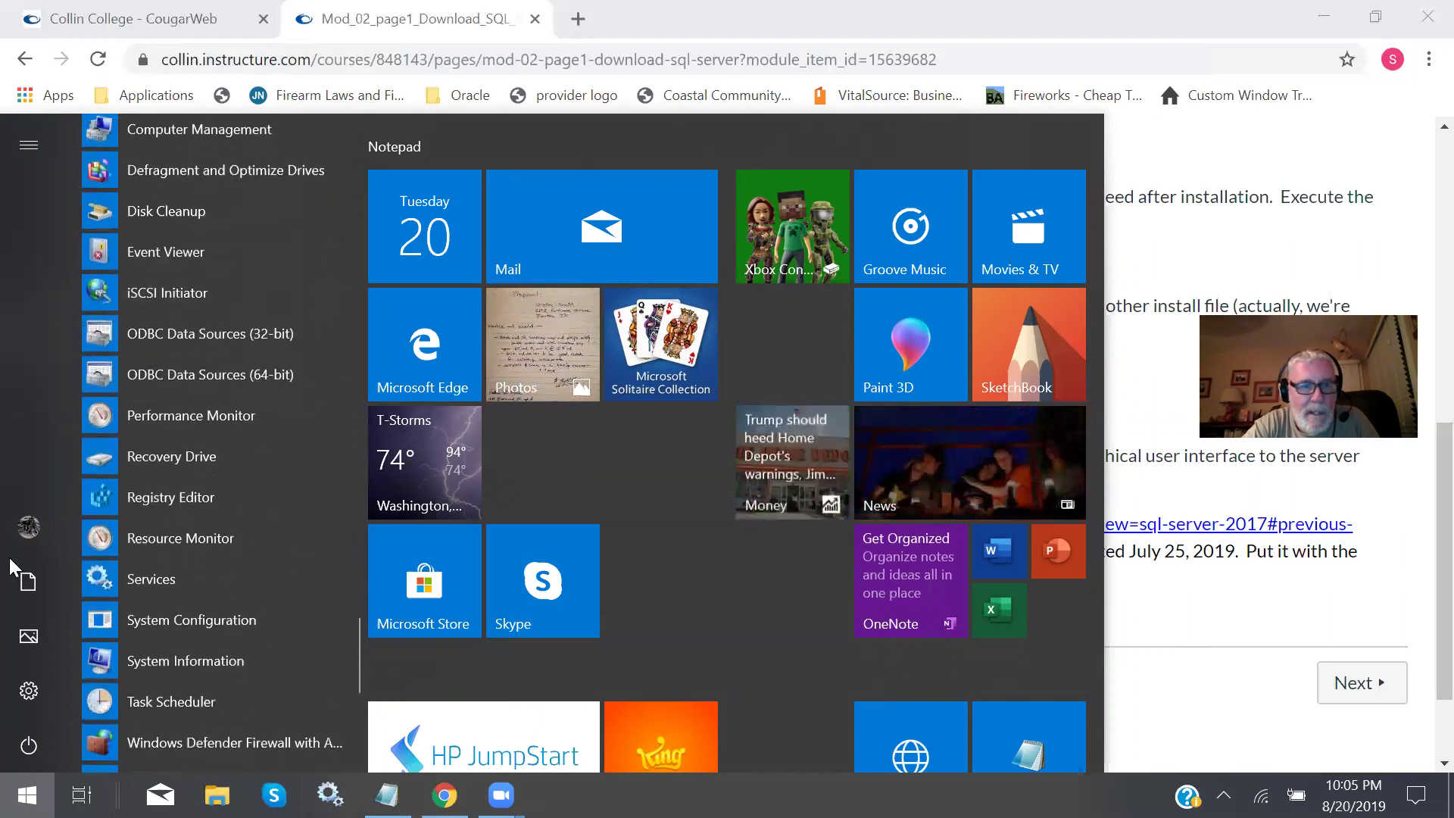
pyautogui.click(151, 583)
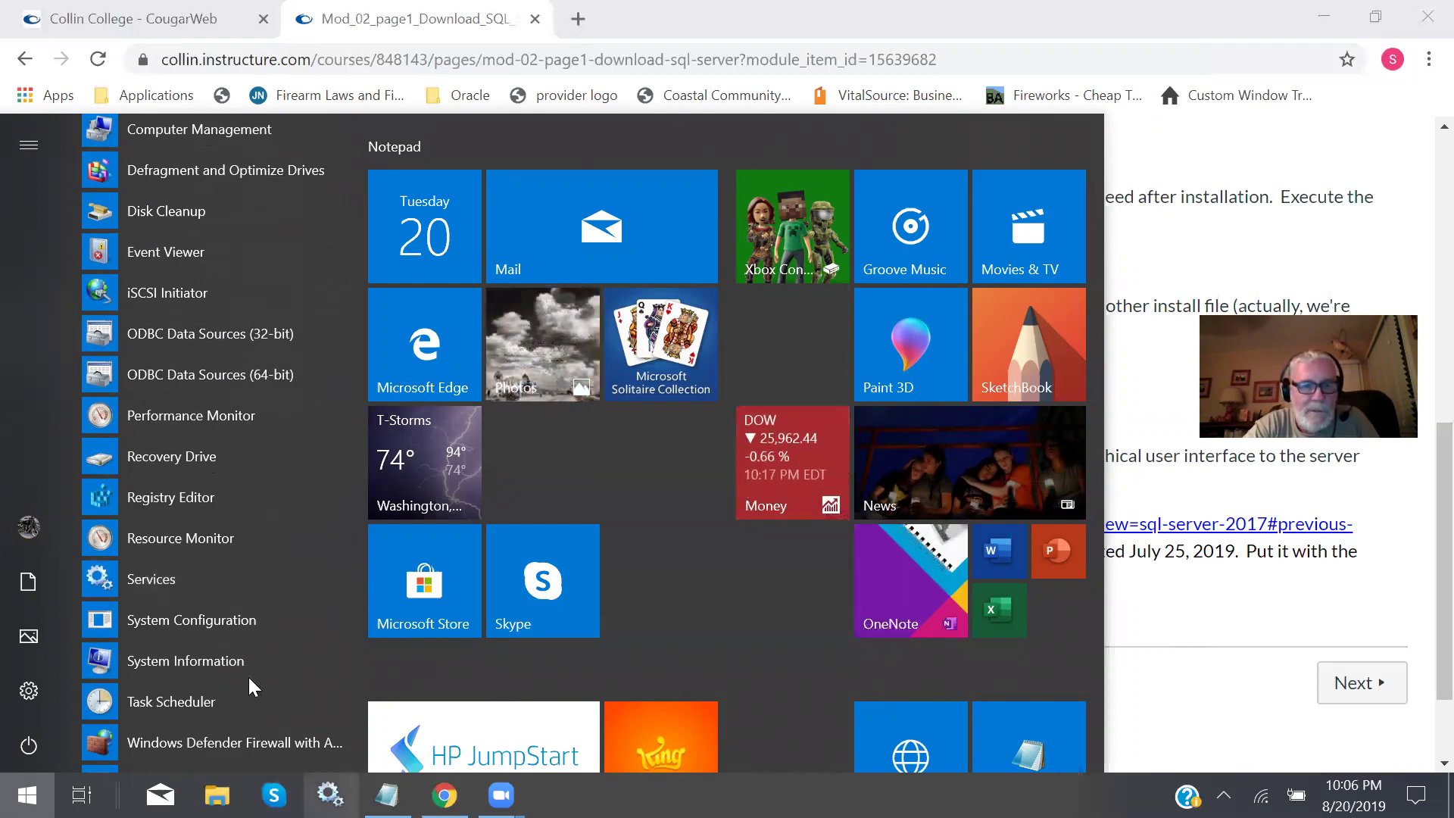
pyautogui.click(153, 582)
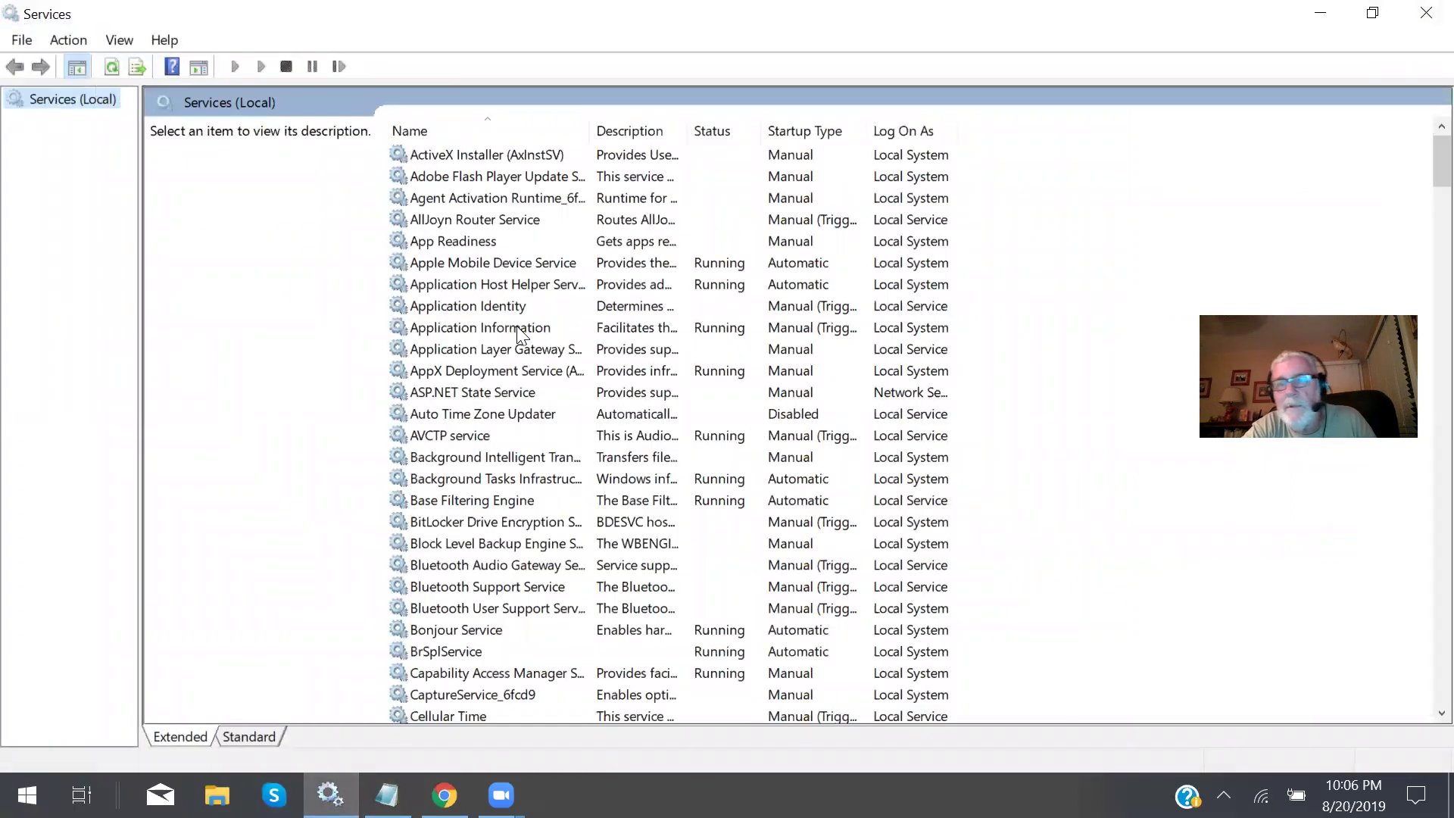
# Select SQL Server (SQLEXPRESS) in Services to confirm it is Running with Automatic startup.
pyautogui.scroll(-11, 502, 301)
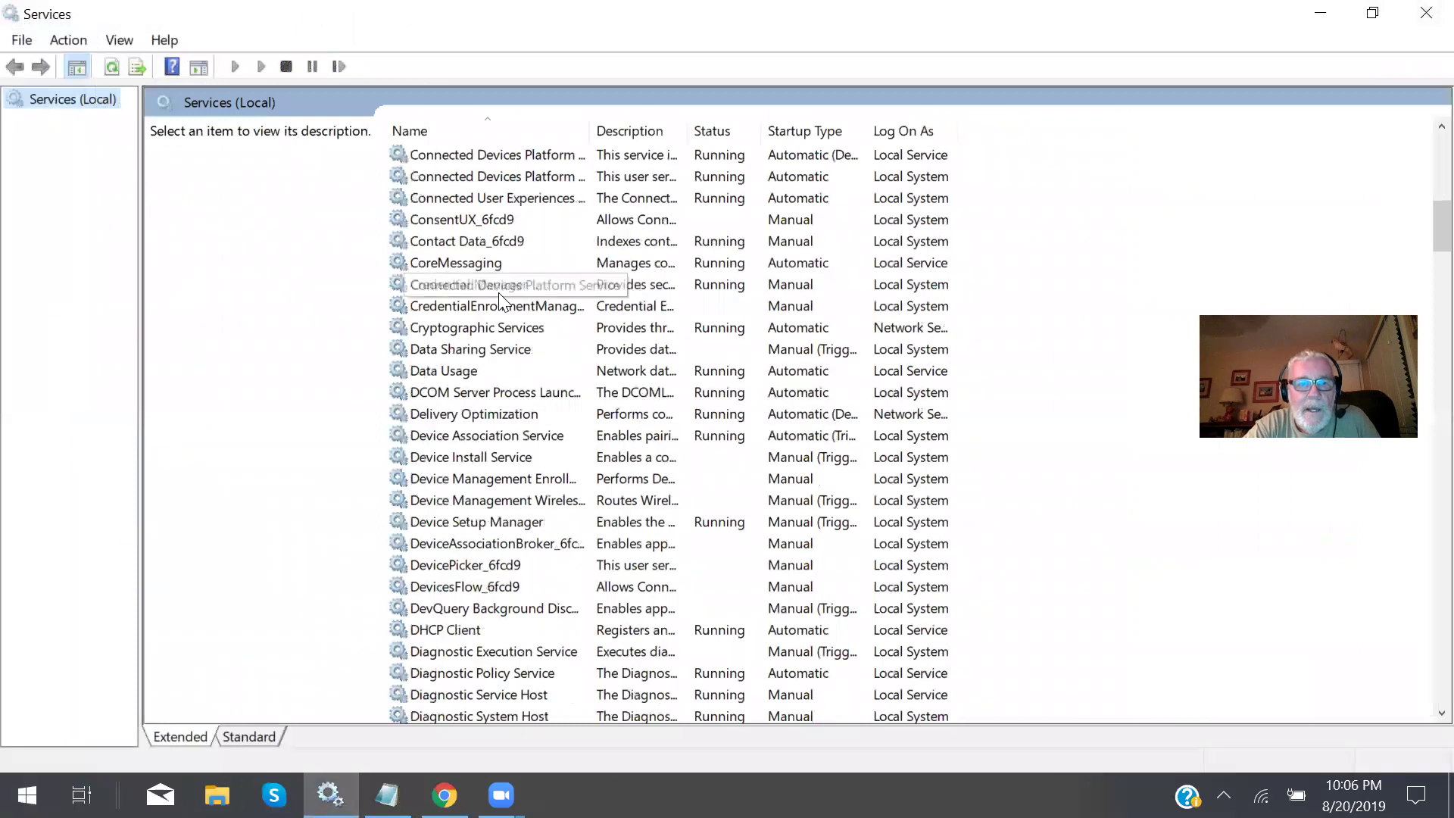
pyautogui.scroll(-20, 501, 302)
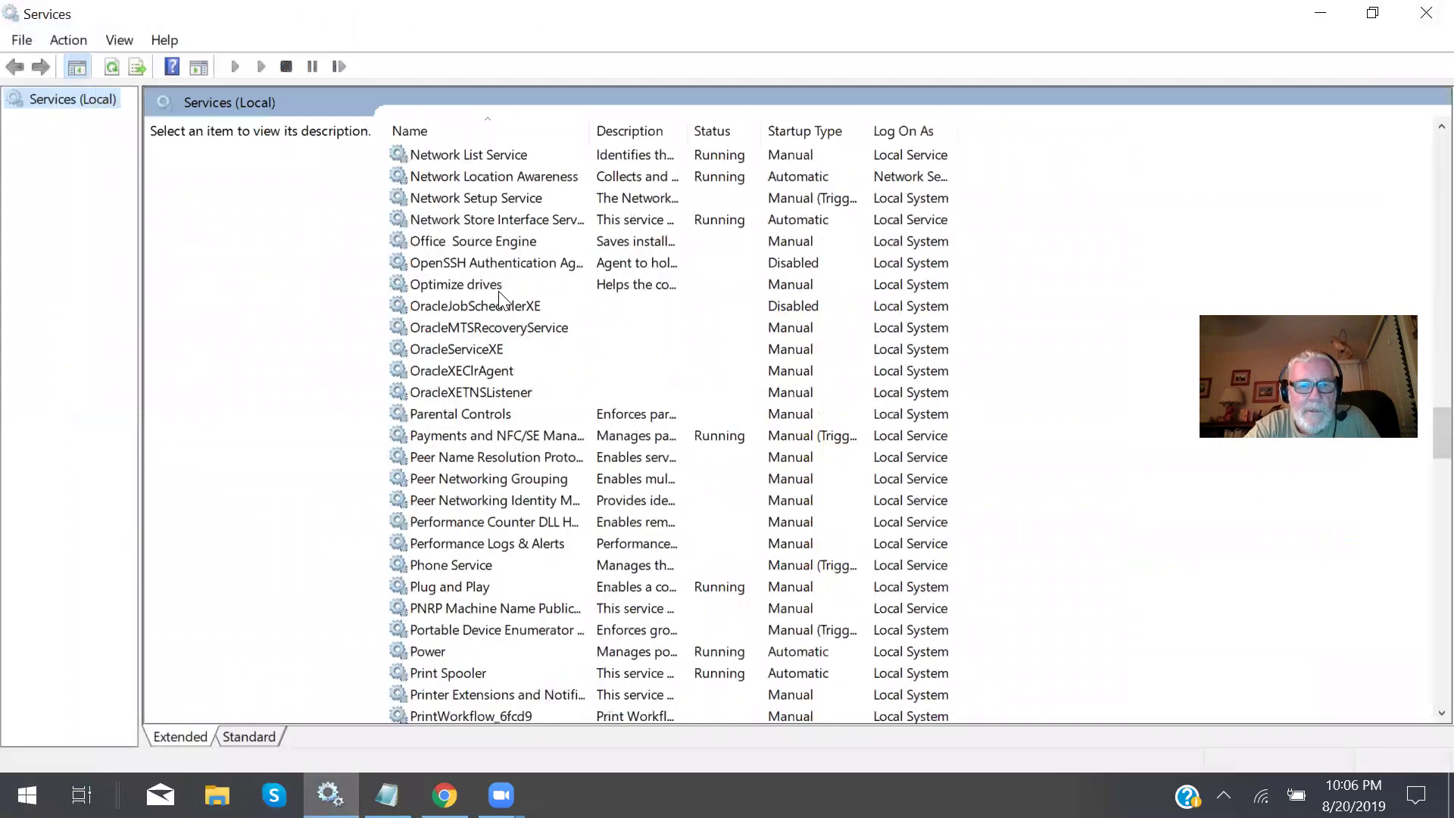
pyautogui.scroll(-12, 499, 295)
pyautogui.scroll(-4, 499, 295)
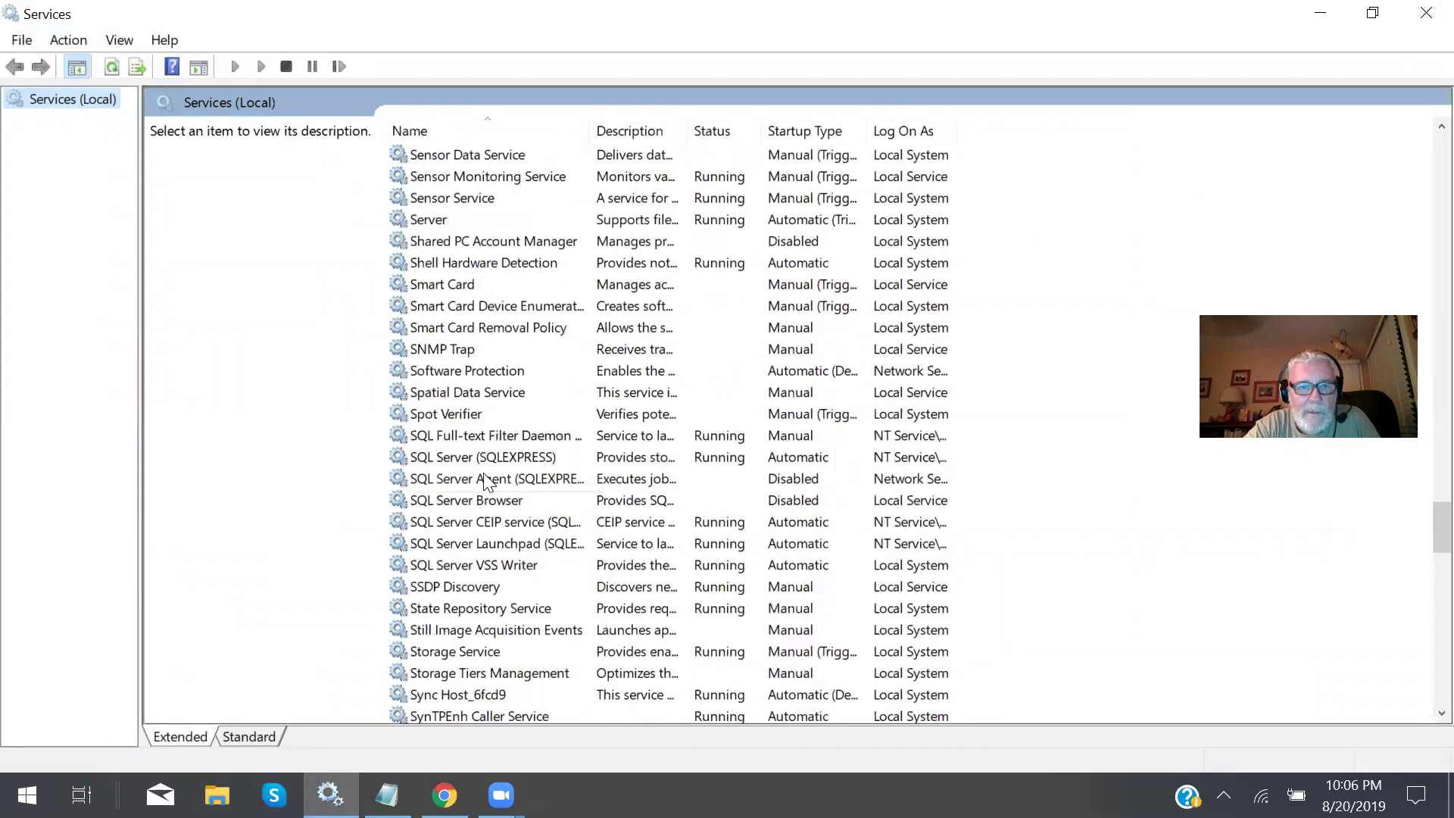
pyautogui.click(485, 478)
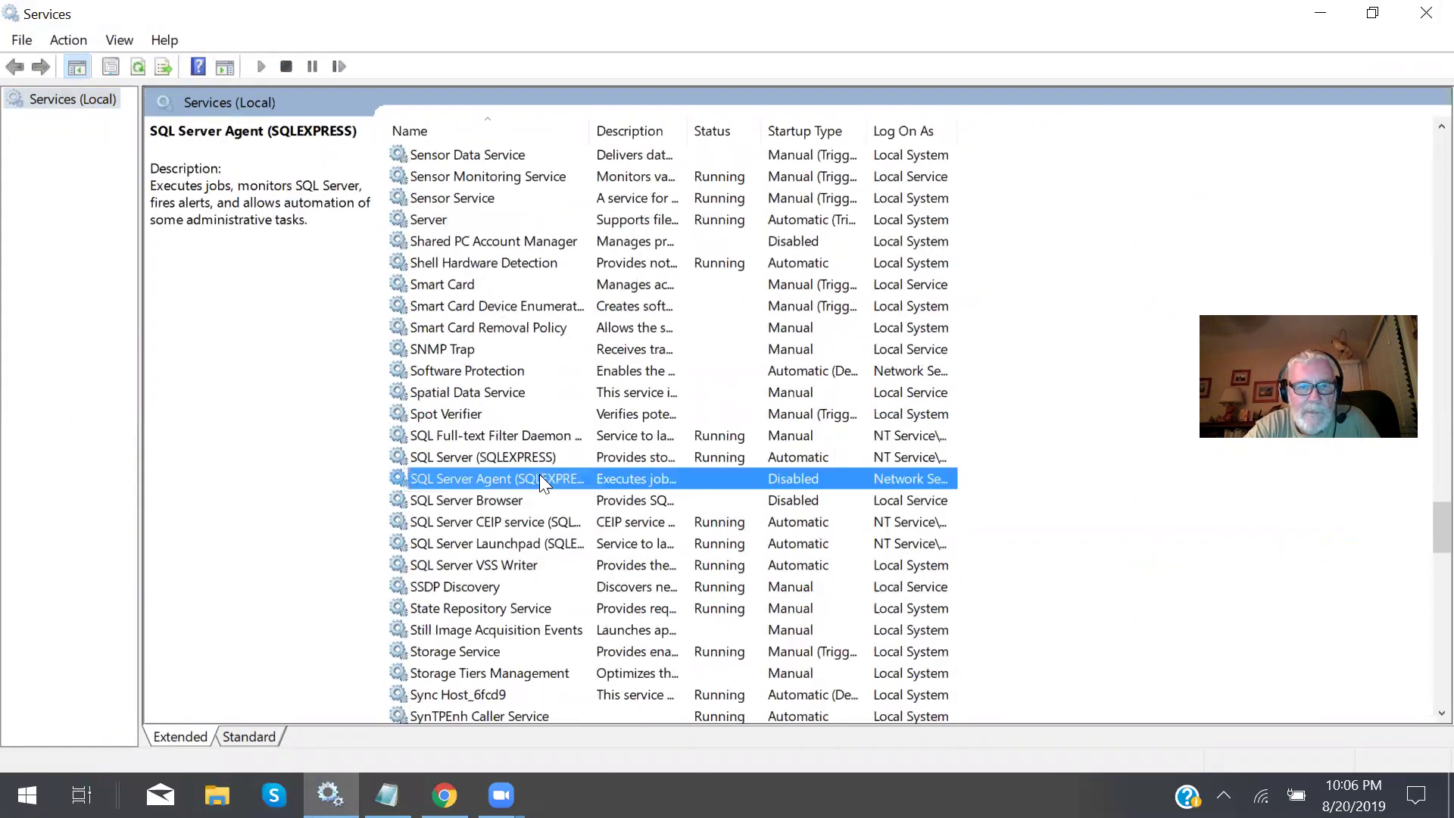
pyautogui.click(488, 456)
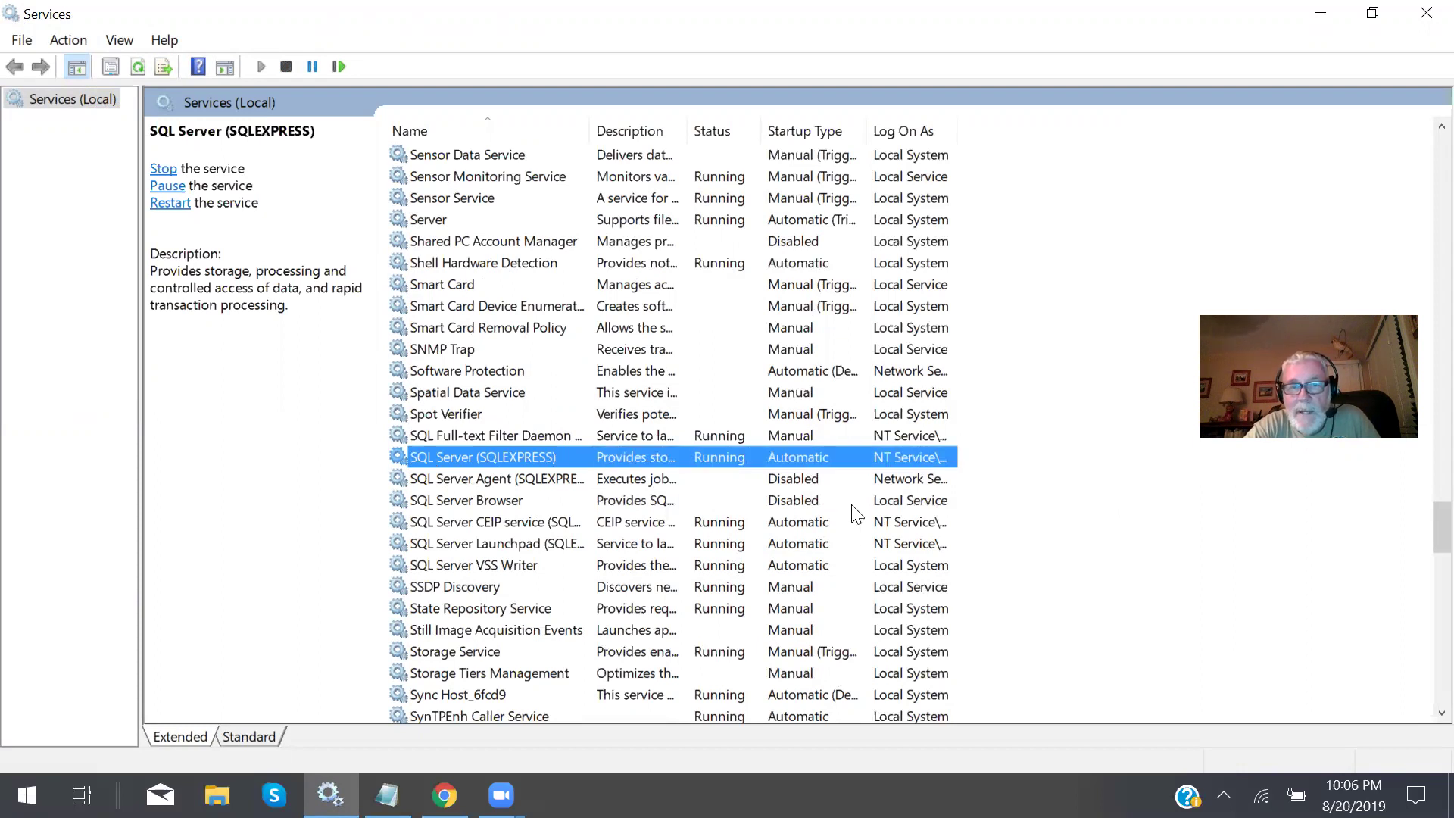
# Change the SQL Server (SQLEXPRESS) service's startup type to Manual in its properties.
pyautogui.doubleClick(459, 455)
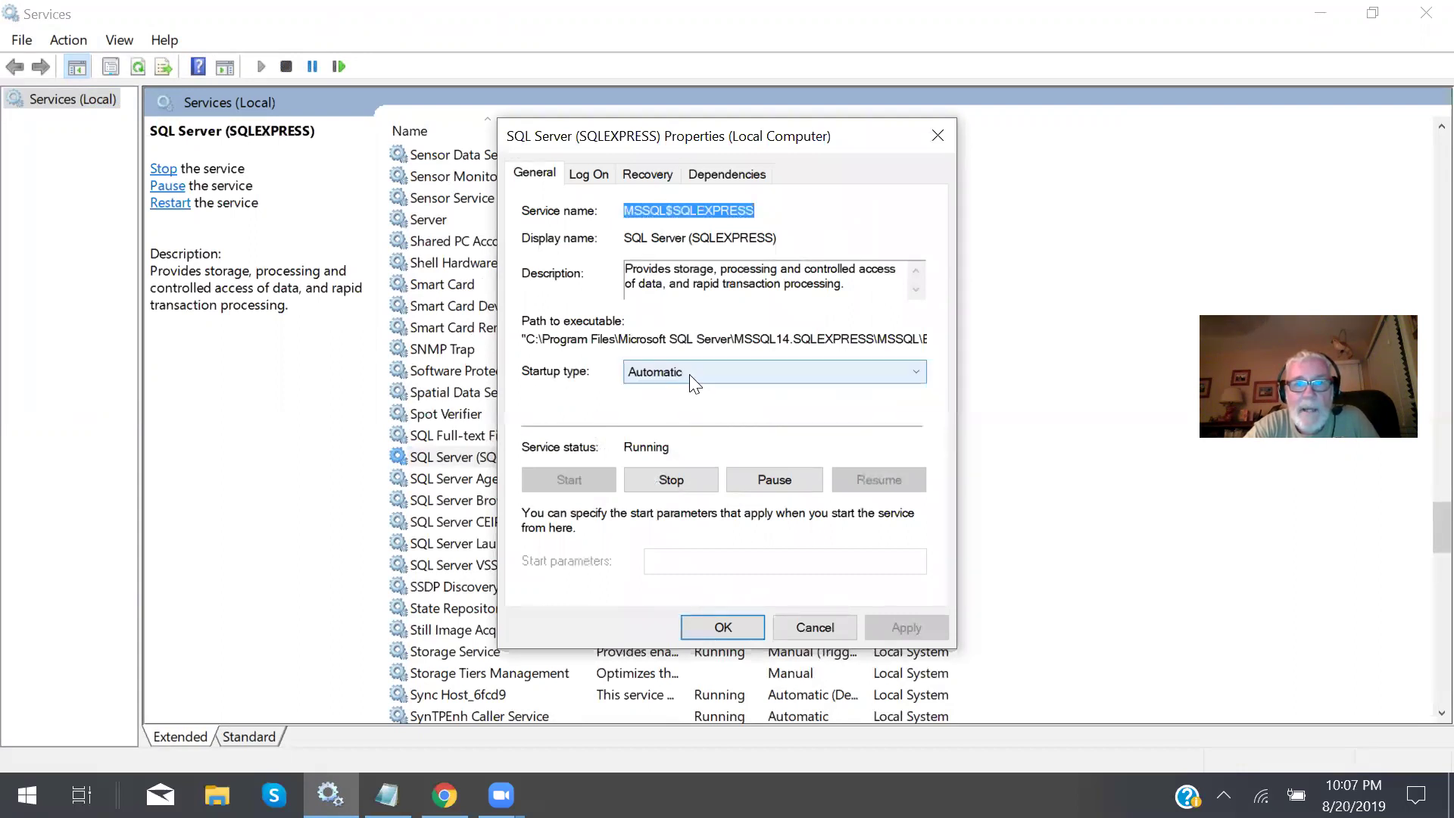
pyautogui.click(917, 373)
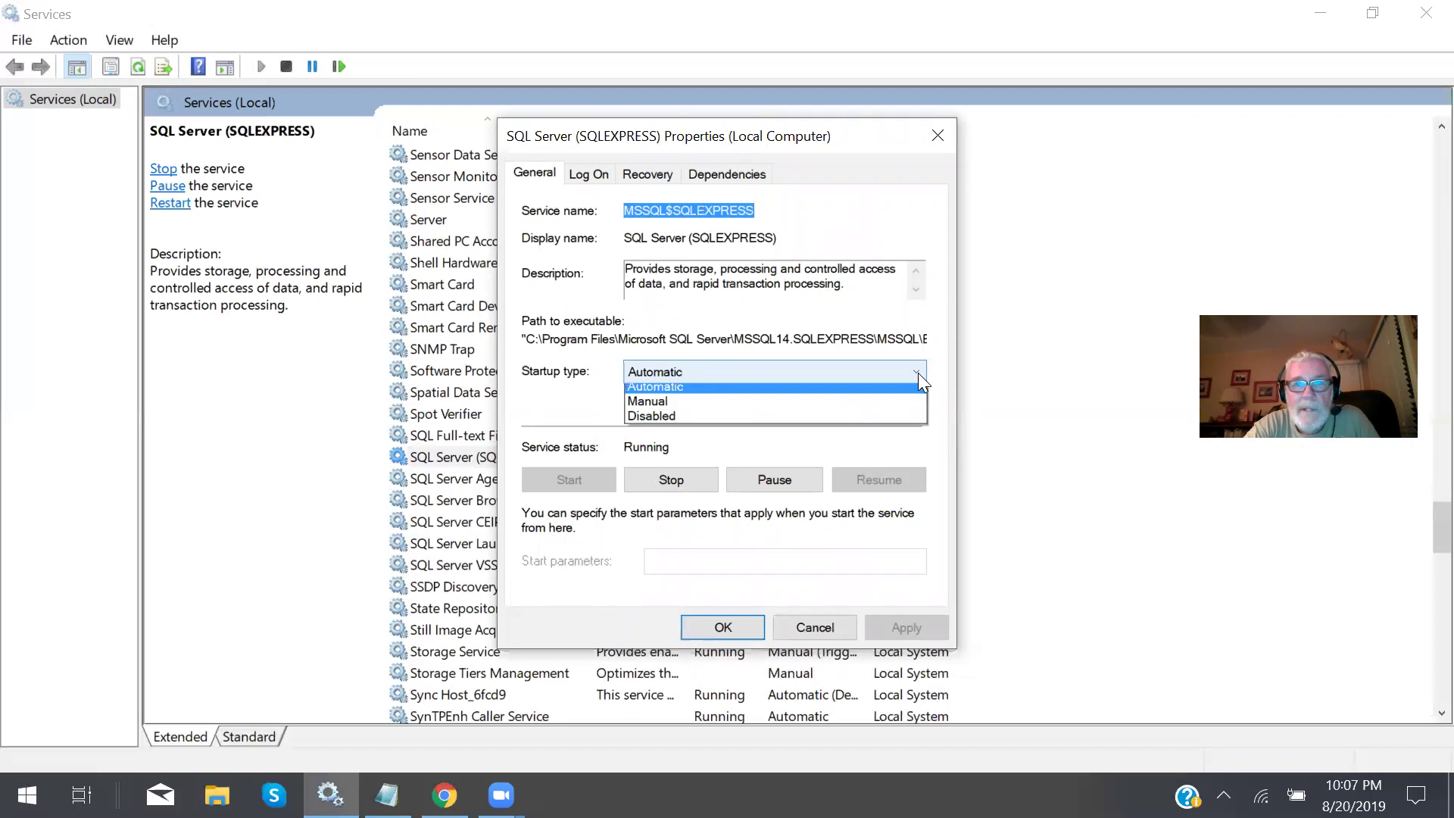
pyautogui.click(716, 421)
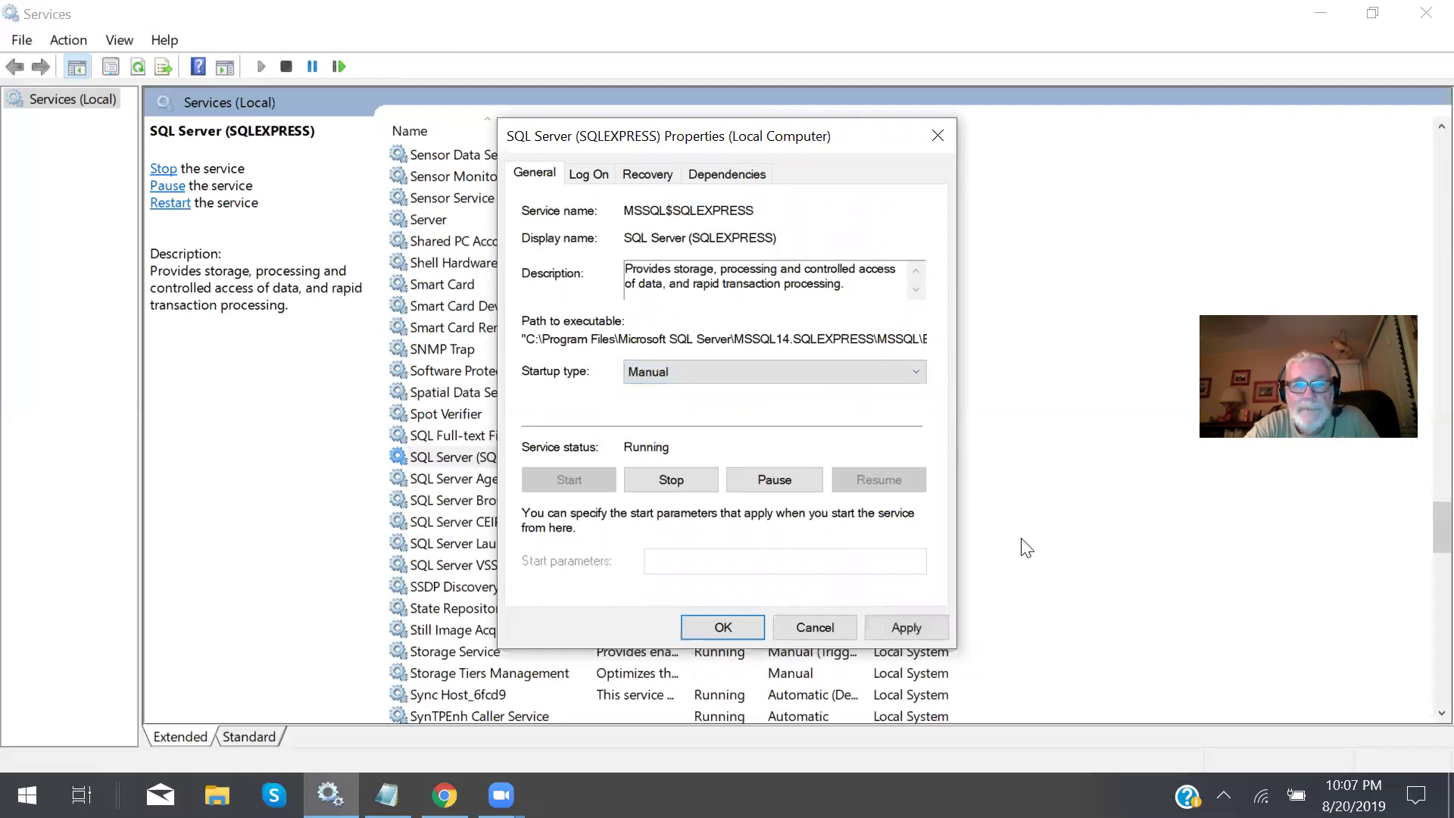
pyautogui.click(737, 624)
pyautogui.click(804, 459)
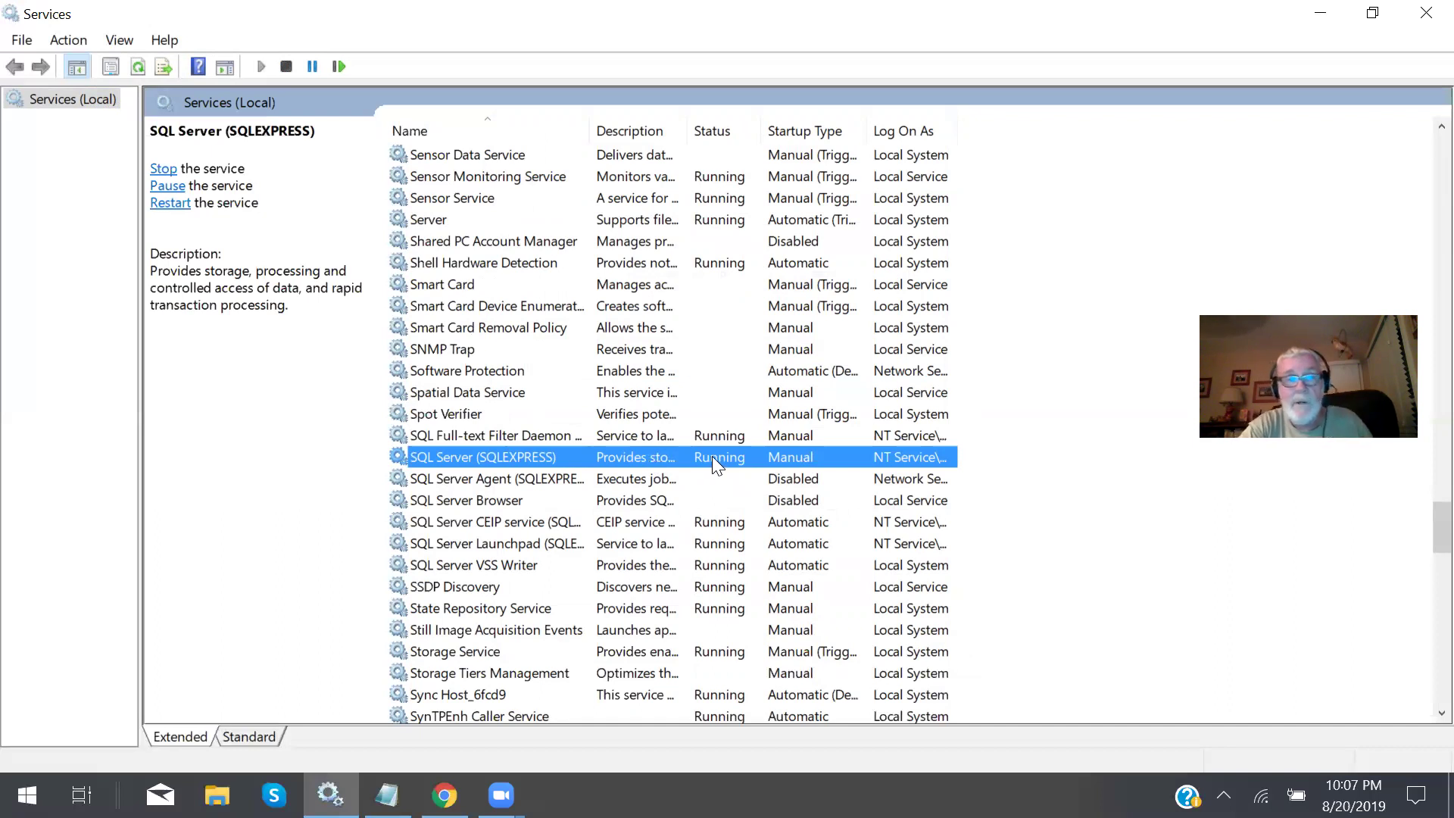
# Stop SQL Server (SQLEXPRESS) from its properties, agreeing to also stop the Launchpad service.
pyautogui.doubleClick(448, 454)
pyautogui.press('Escape')
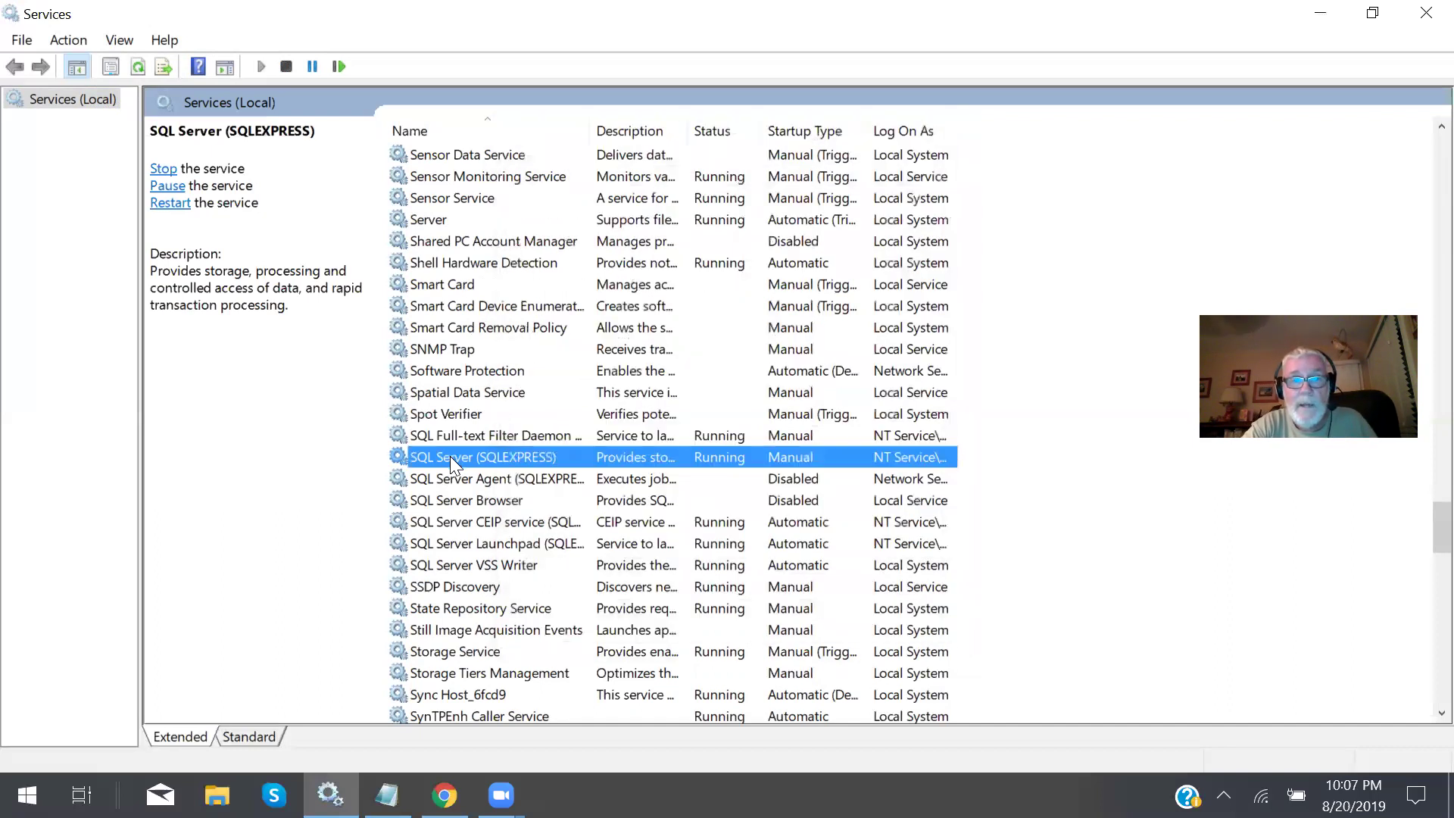
pyautogui.doubleClick(450, 455)
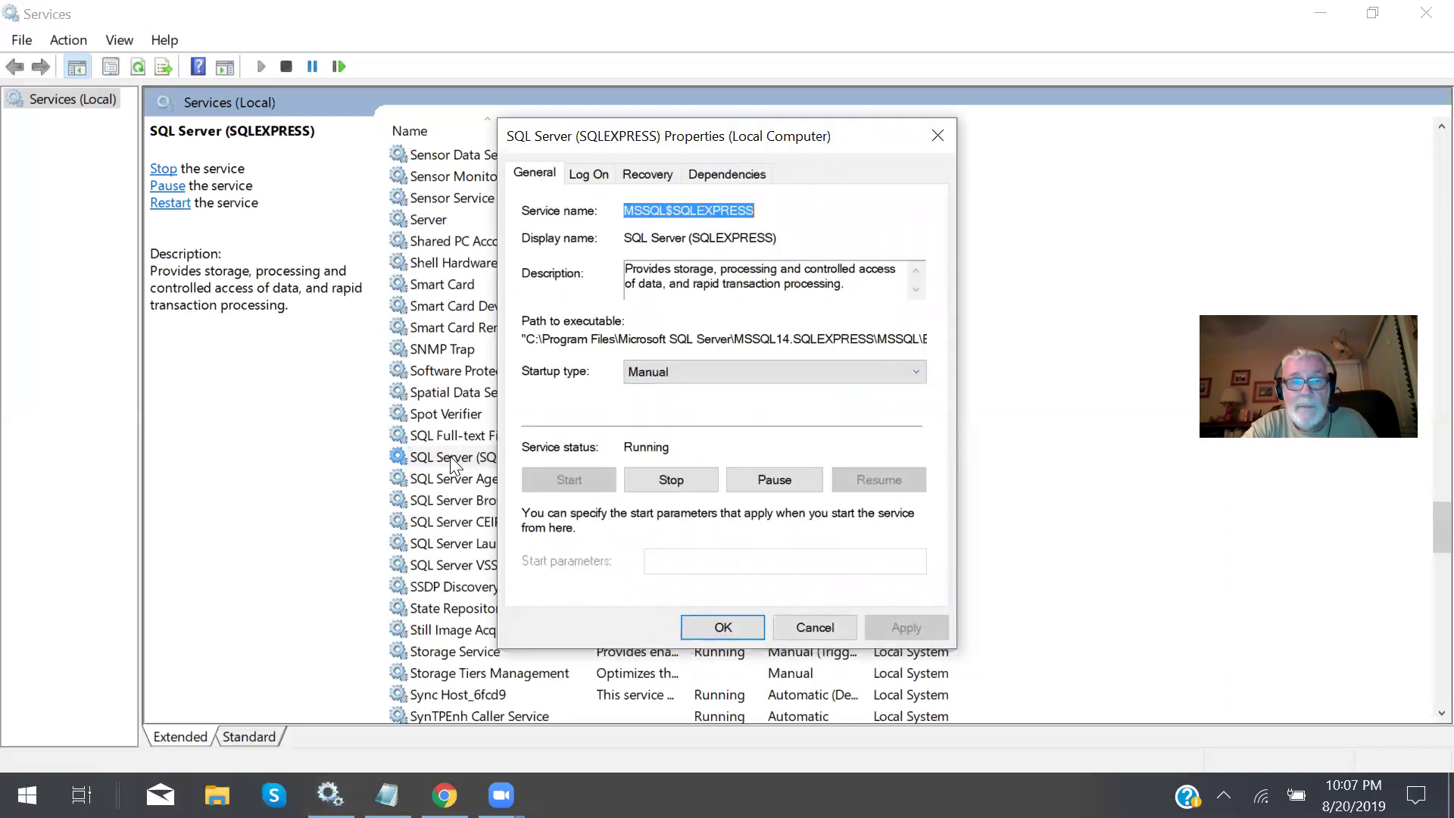
pyautogui.click(671, 479)
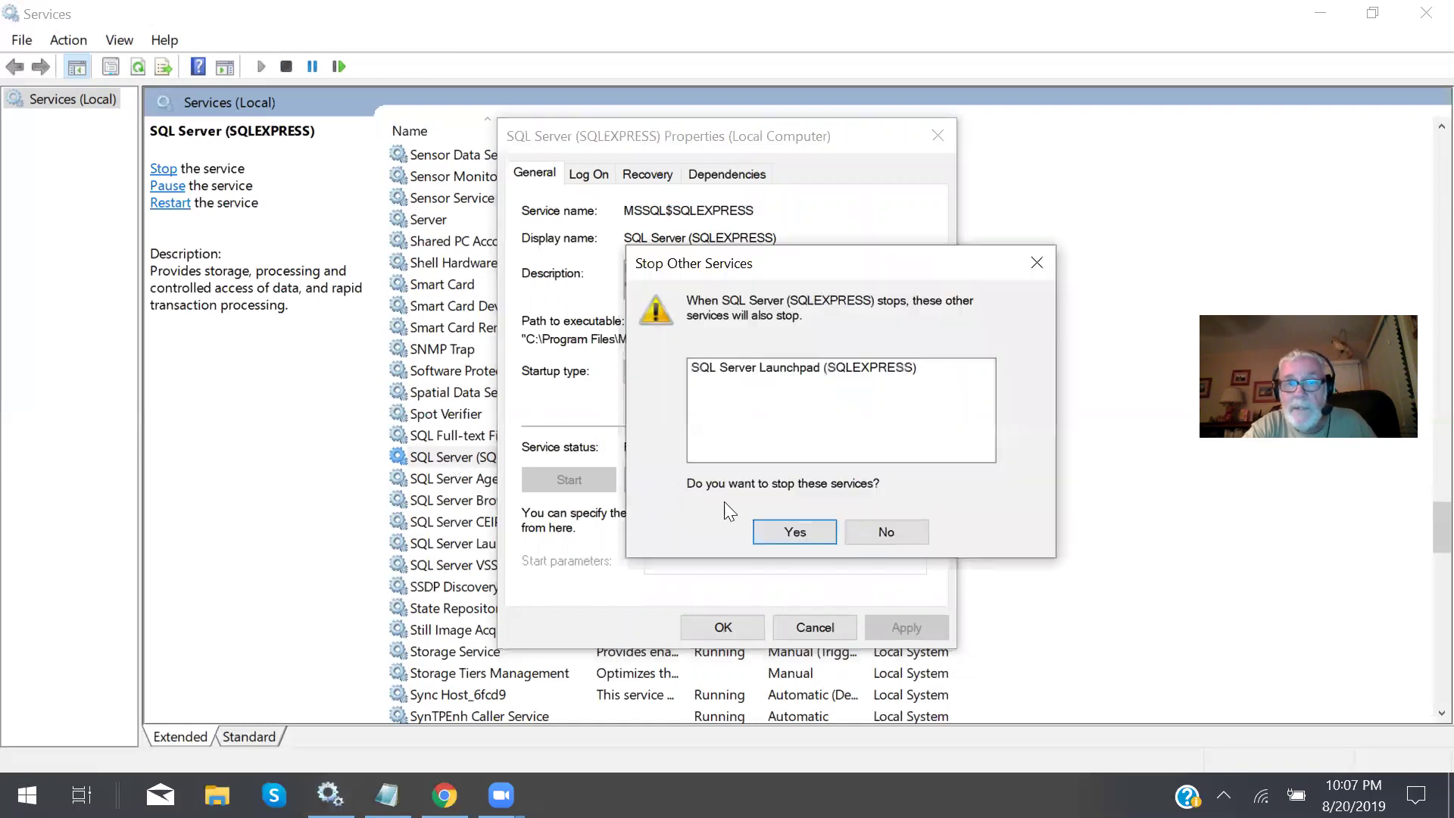
pyautogui.click(806, 522)
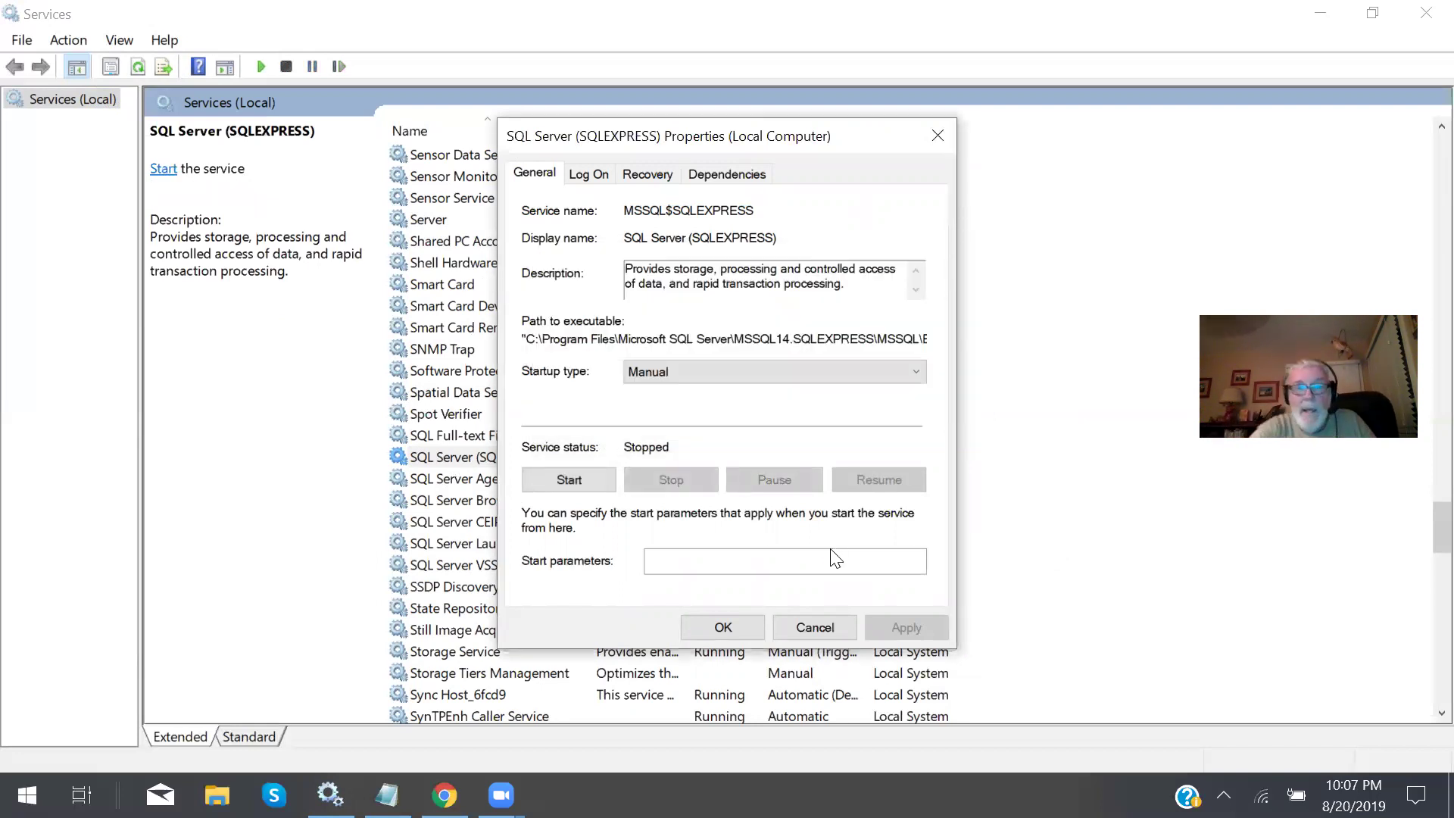
pyautogui.click(743, 624)
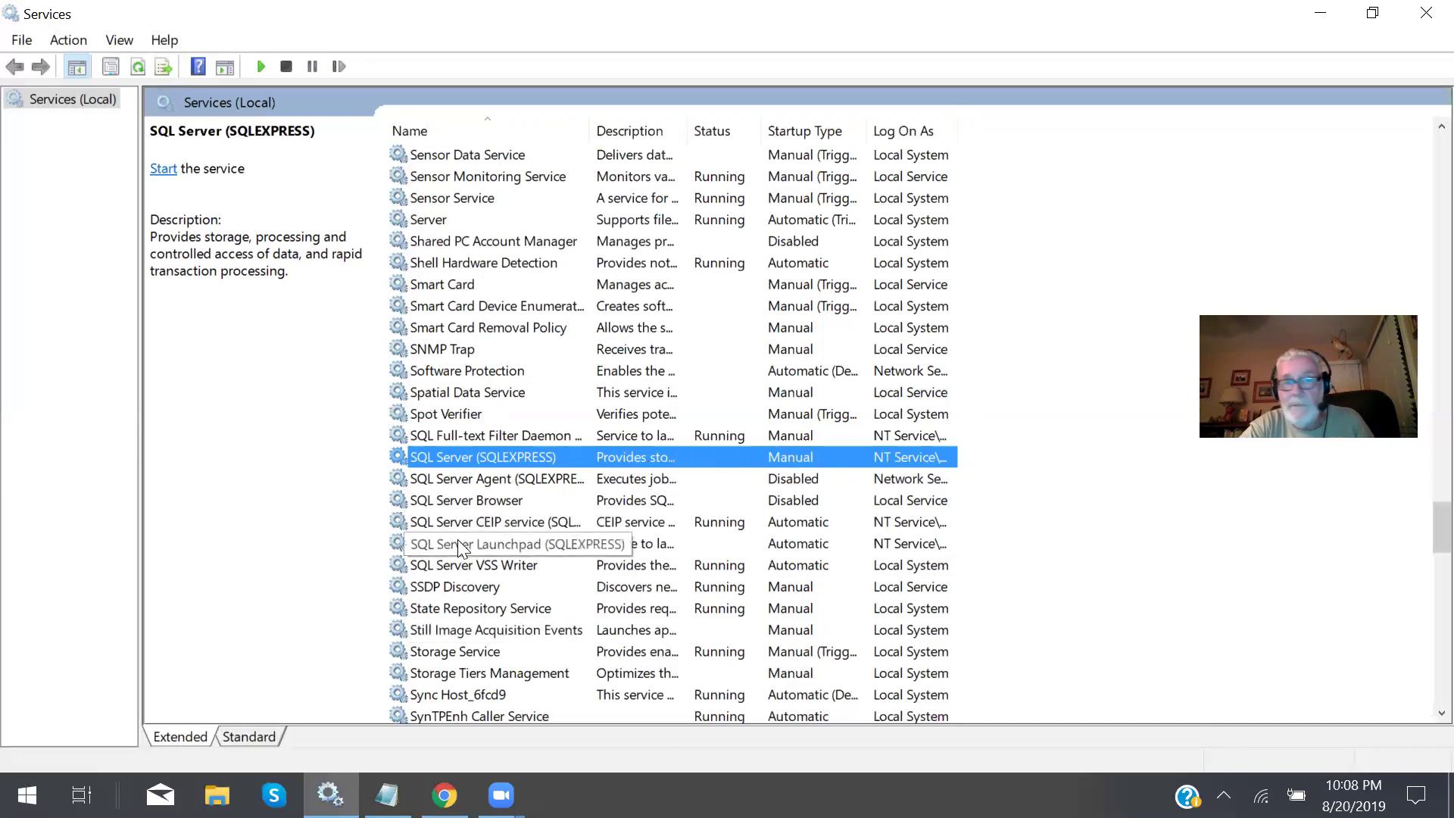
# Start SQL Server (SQLEXPRESS) again from its properties and close the Services console.
pyautogui.doubleClick(428, 457)
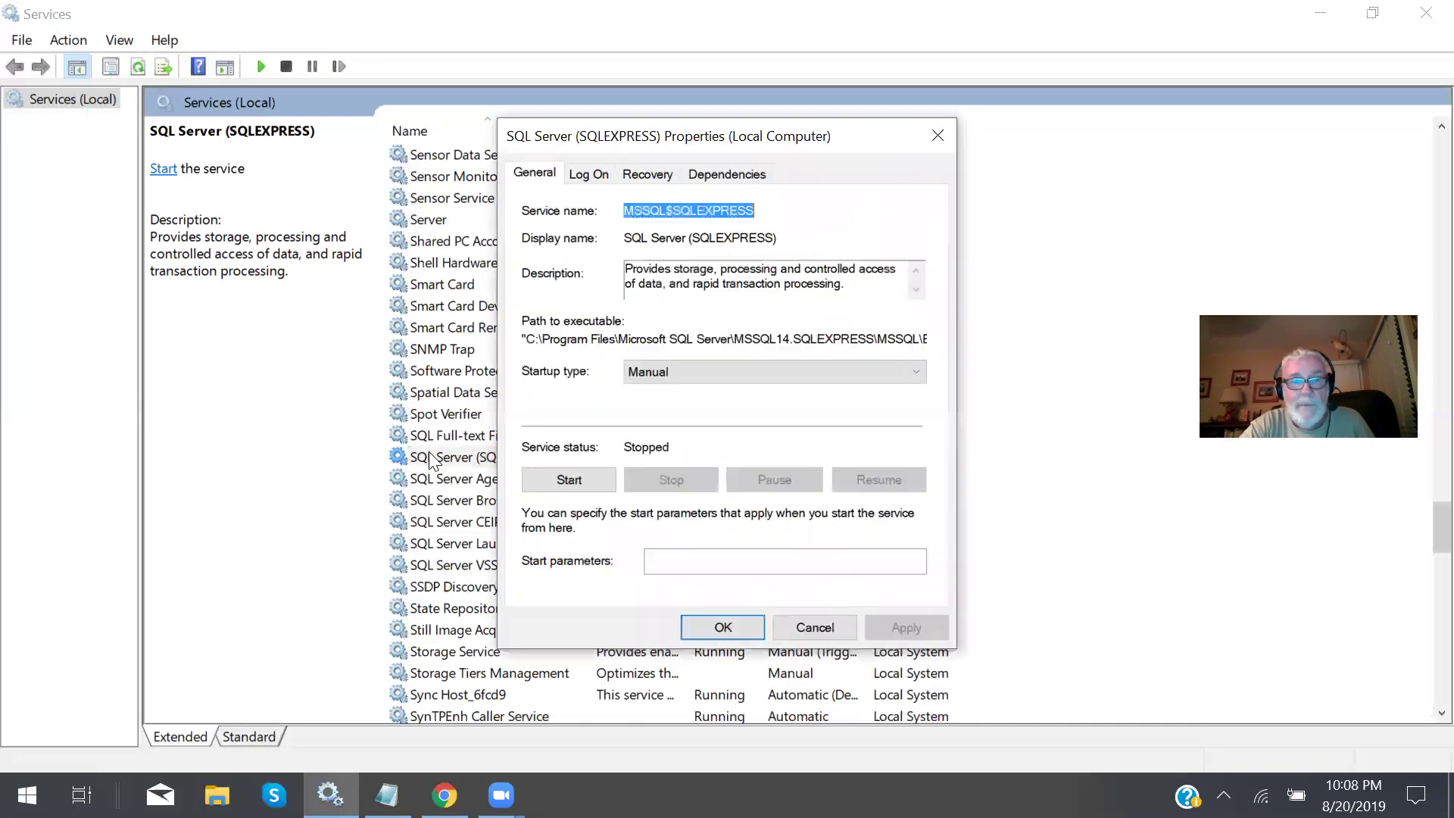
pyautogui.click(569, 483)
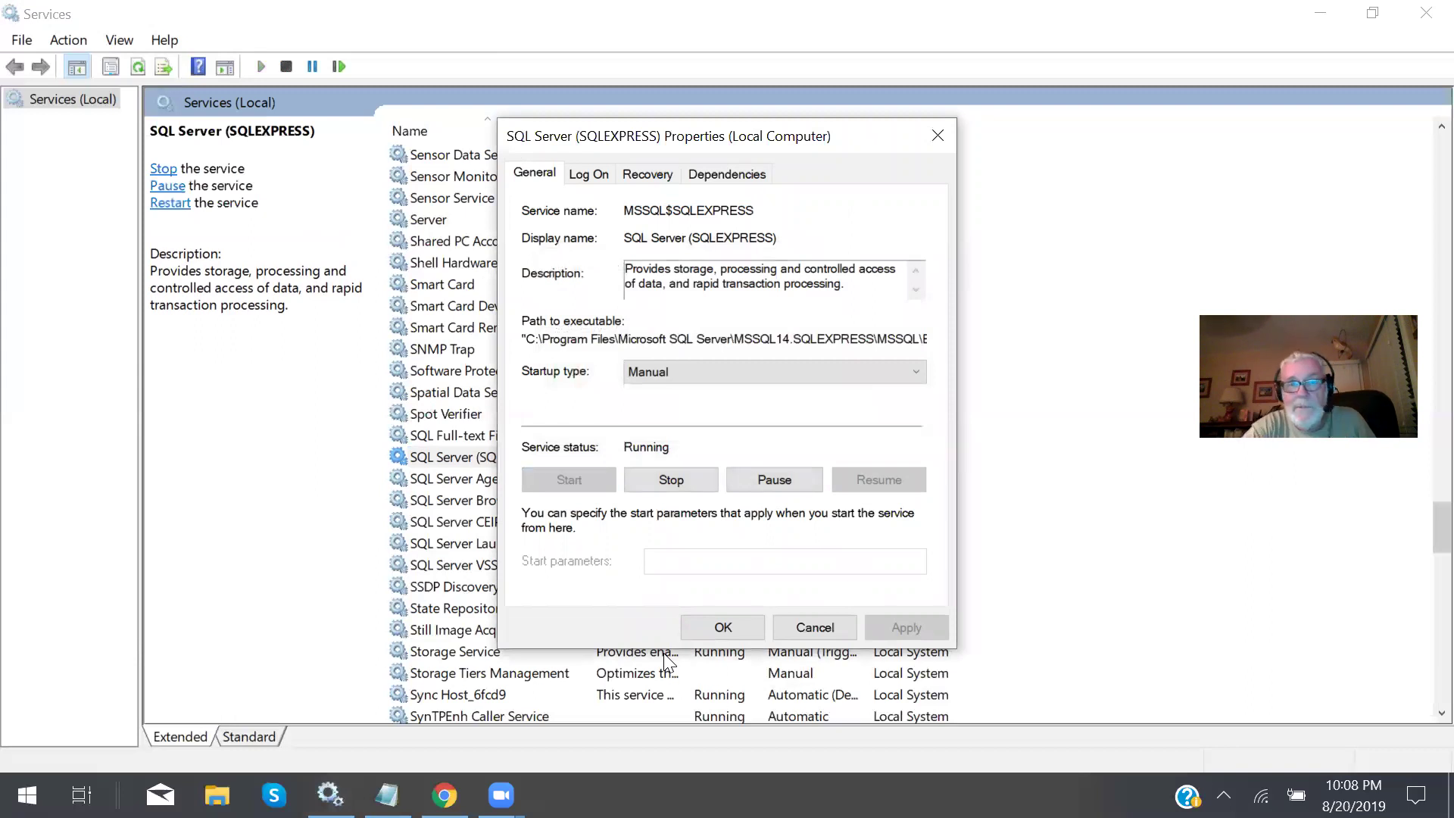
pyautogui.click(748, 625)
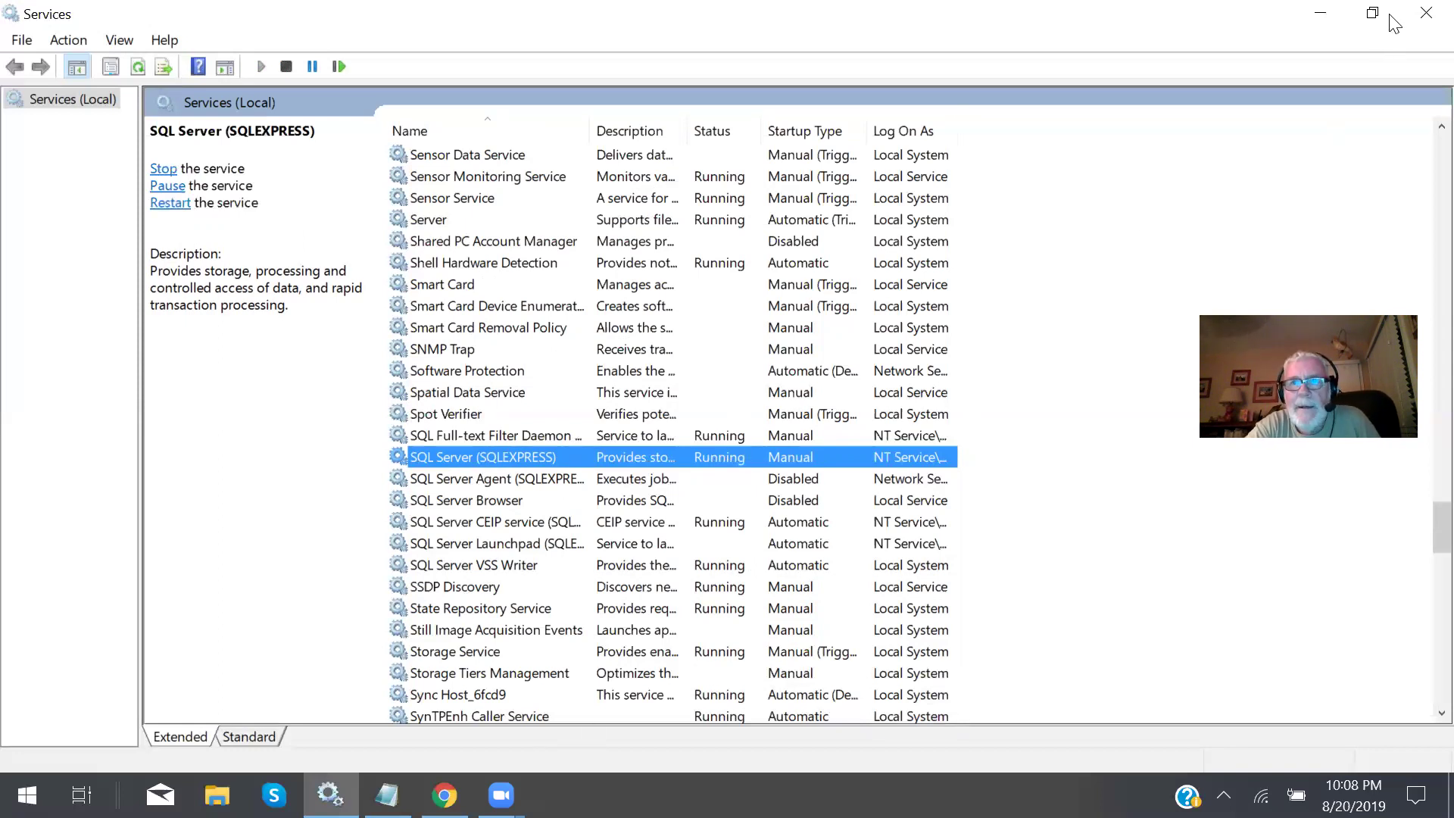
pyautogui.click(1417, 19)
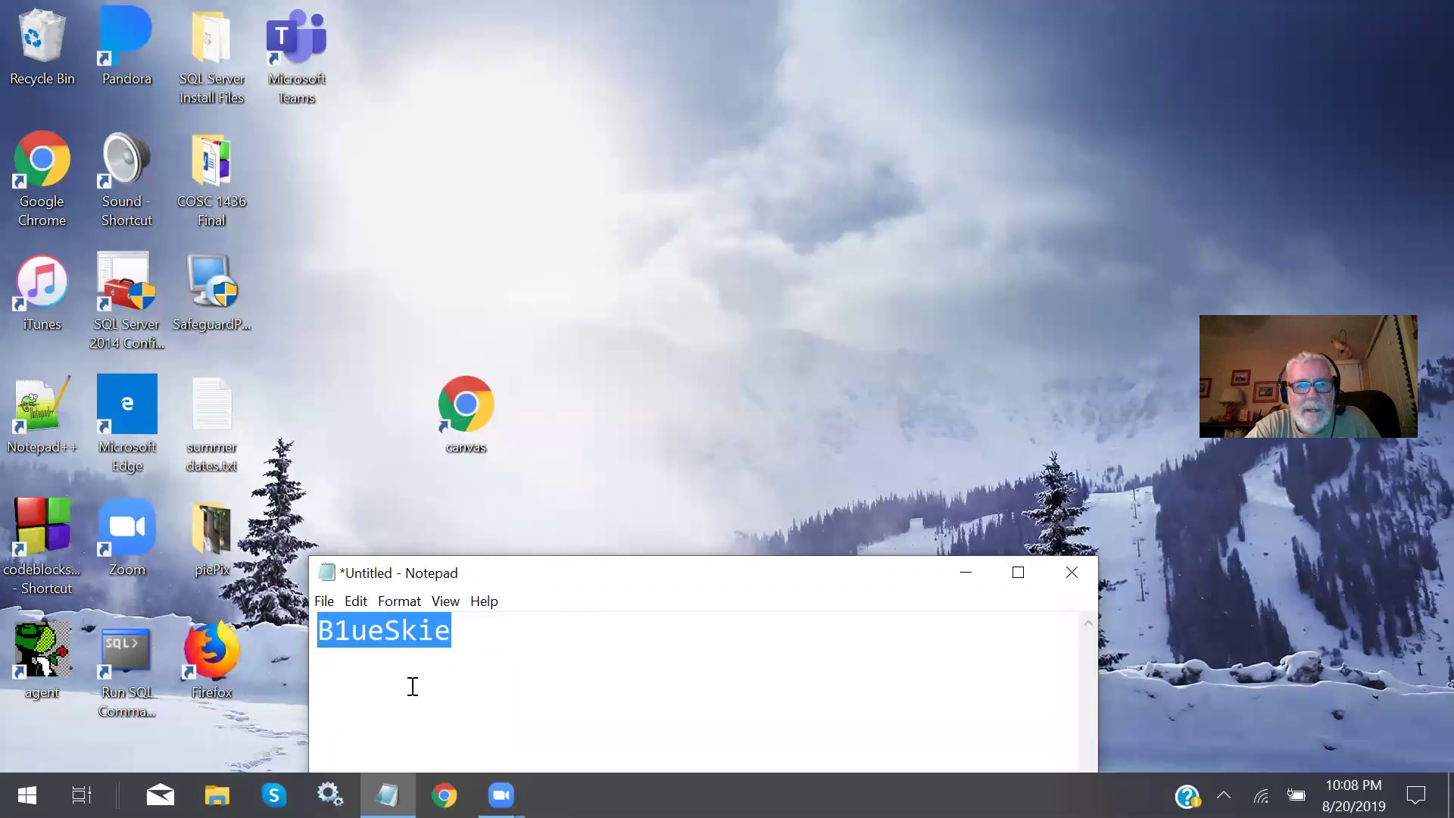
# Close the Services console and discard the untitled Notepad note without saving.
pyautogui.click(331, 794)
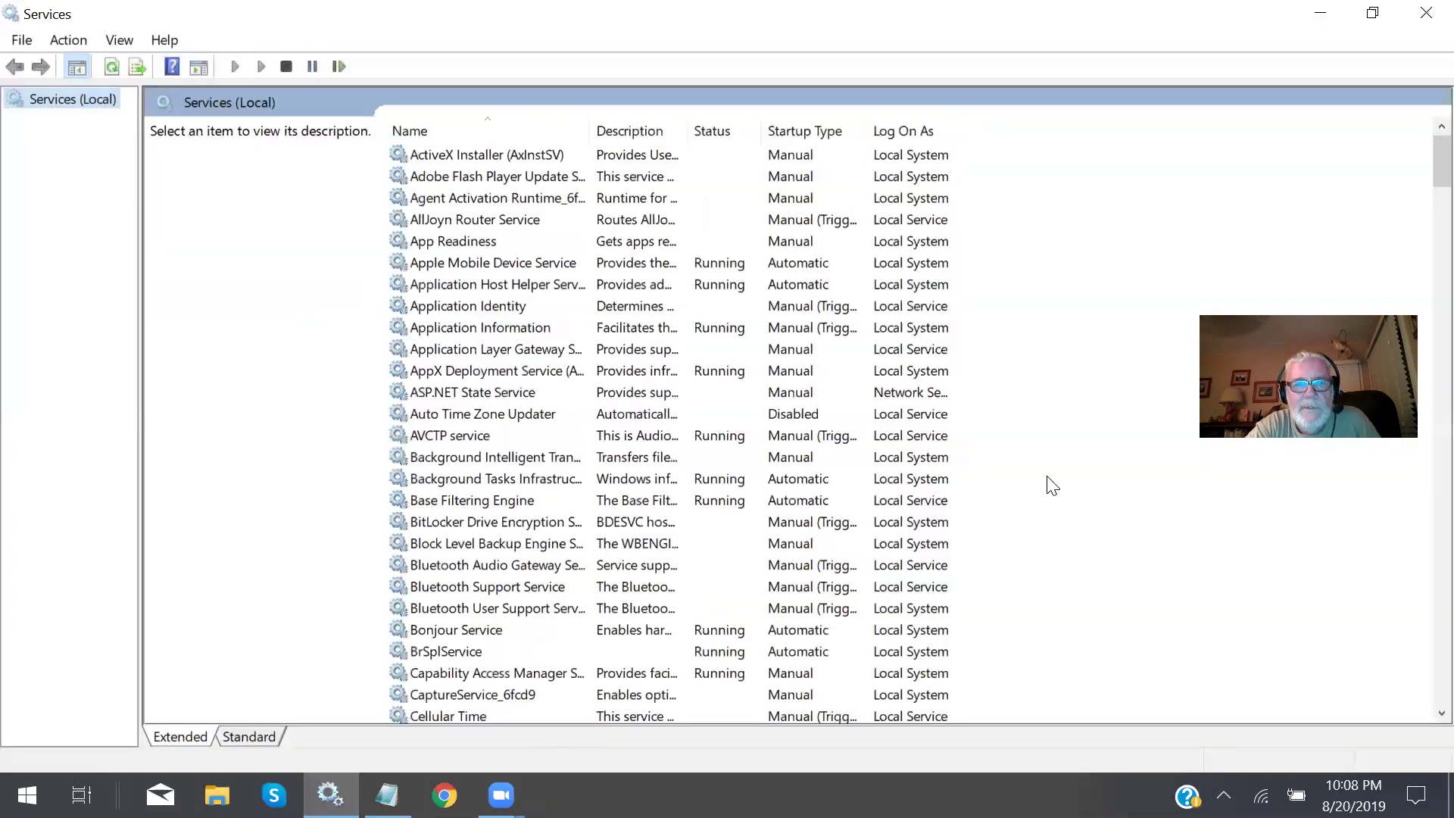
pyautogui.click(1421, 19)
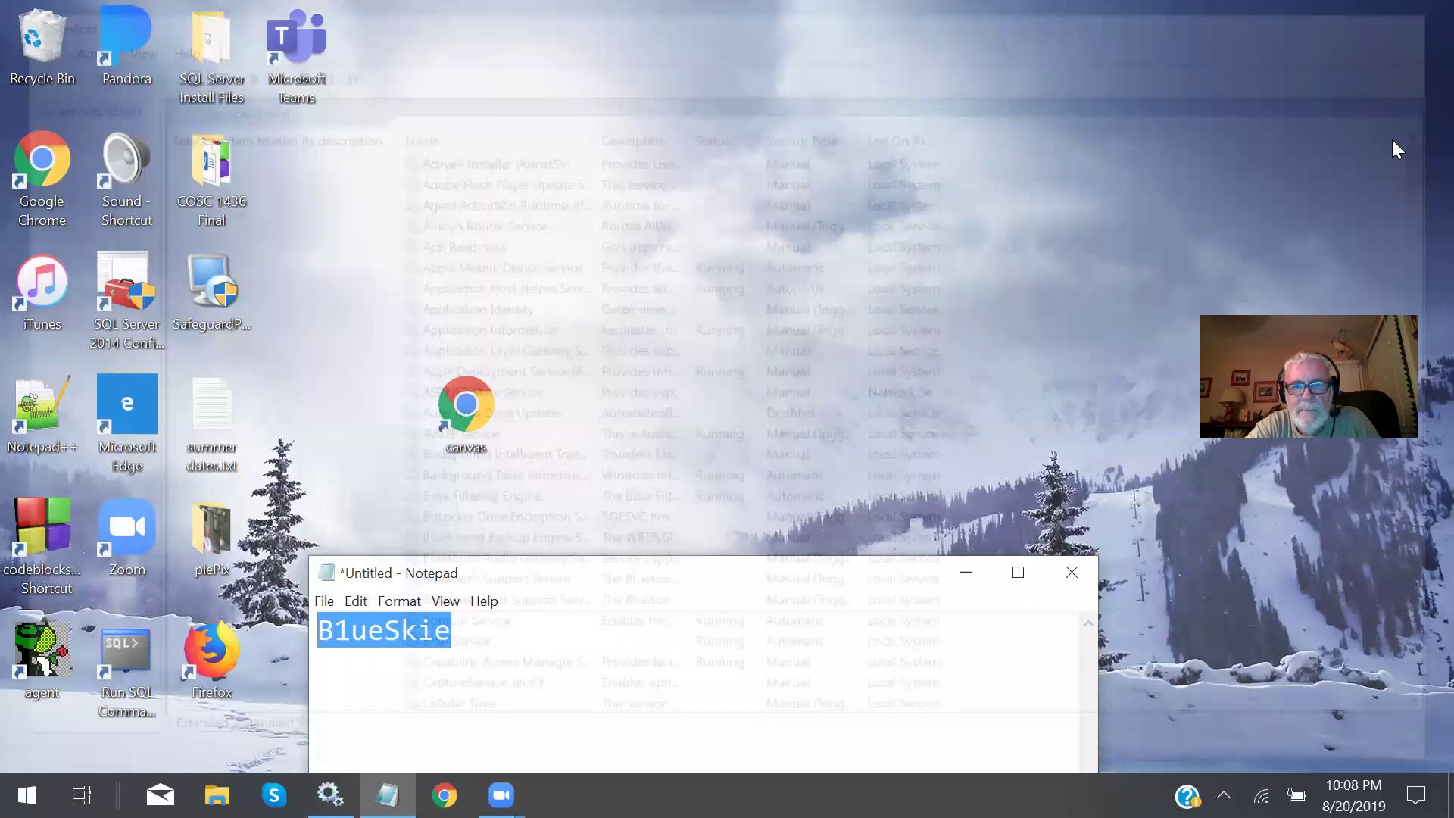
pyautogui.click(1072, 572)
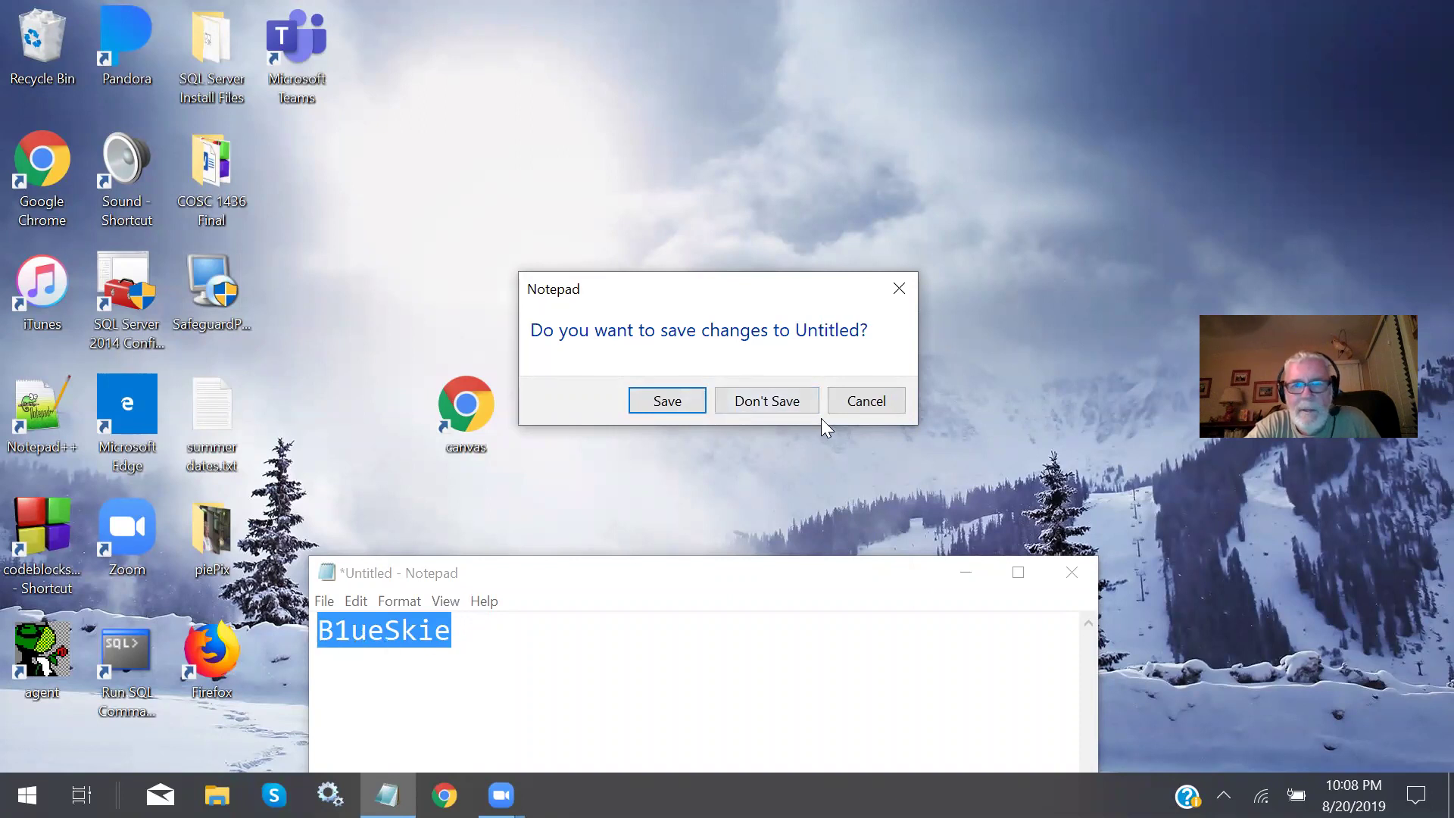
pyautogui.click(797, 399)
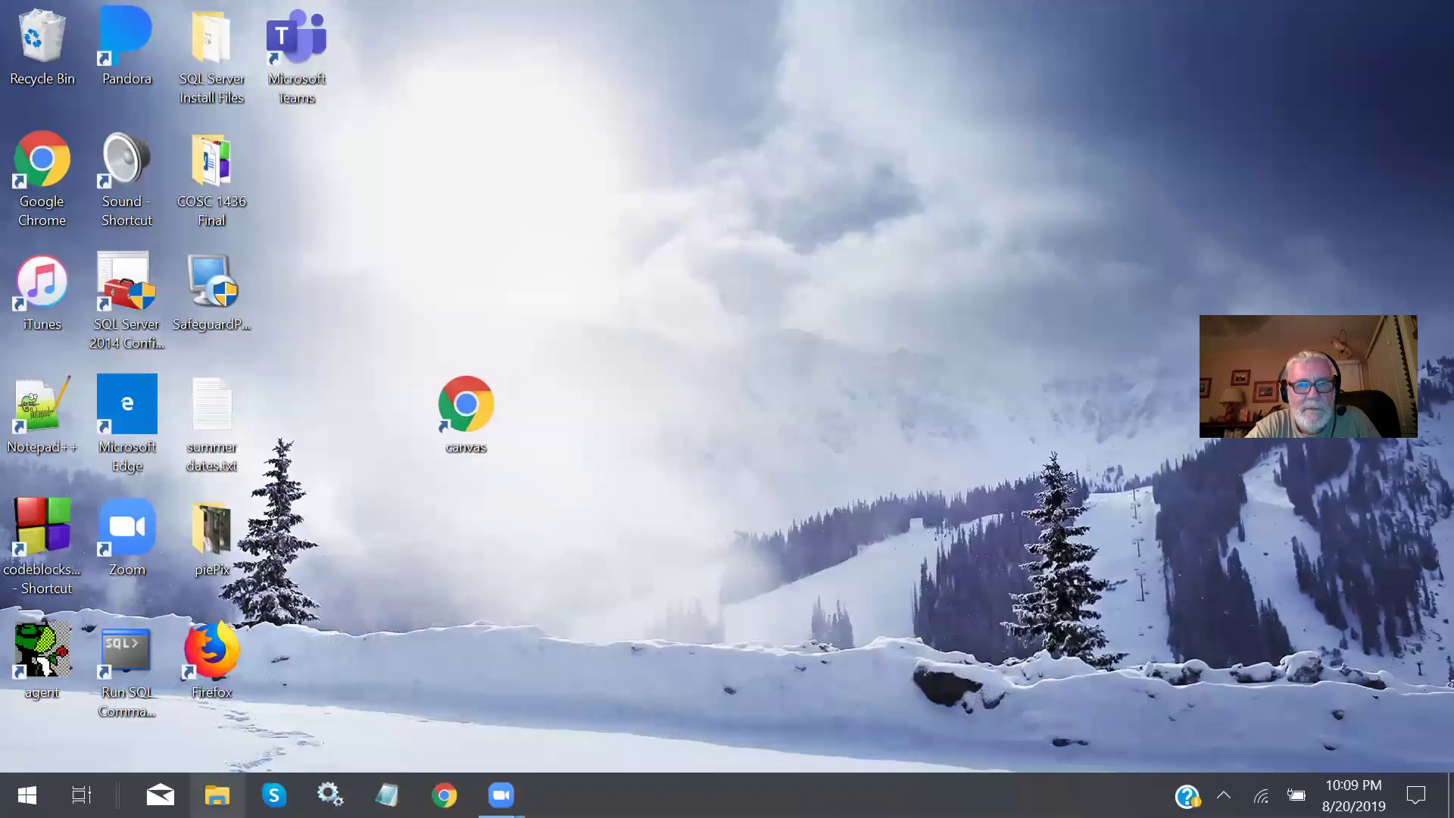
pyautogui.click(217, 794)
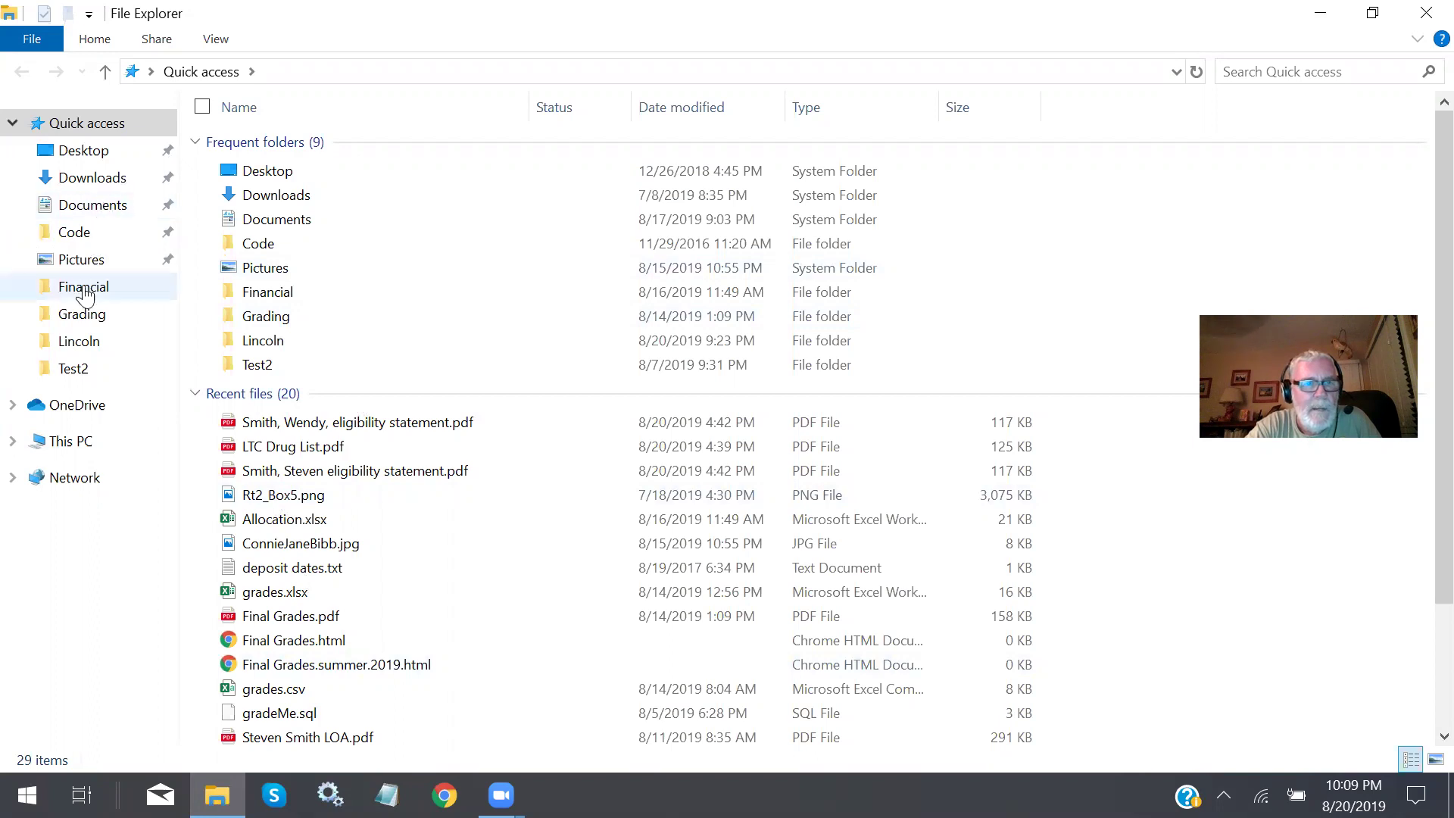
# Browse to Documents > Collin > ITSE_2309 > Fall 2019 > InstallFiles and run SSMS-Setup-ENU.exe.
pyautogui.click(106, 213)
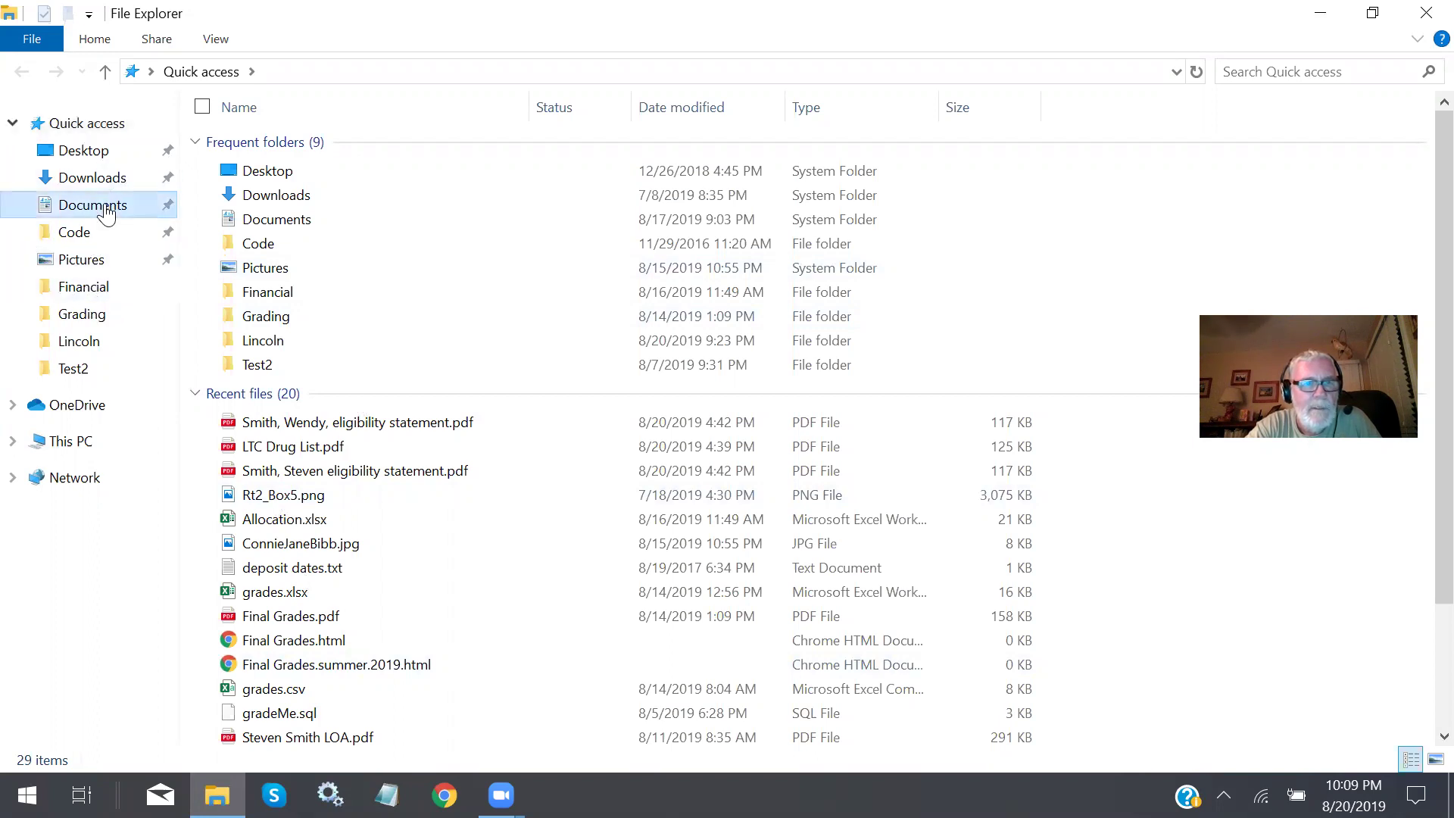
pyautogui.doubleClick(250, 214)
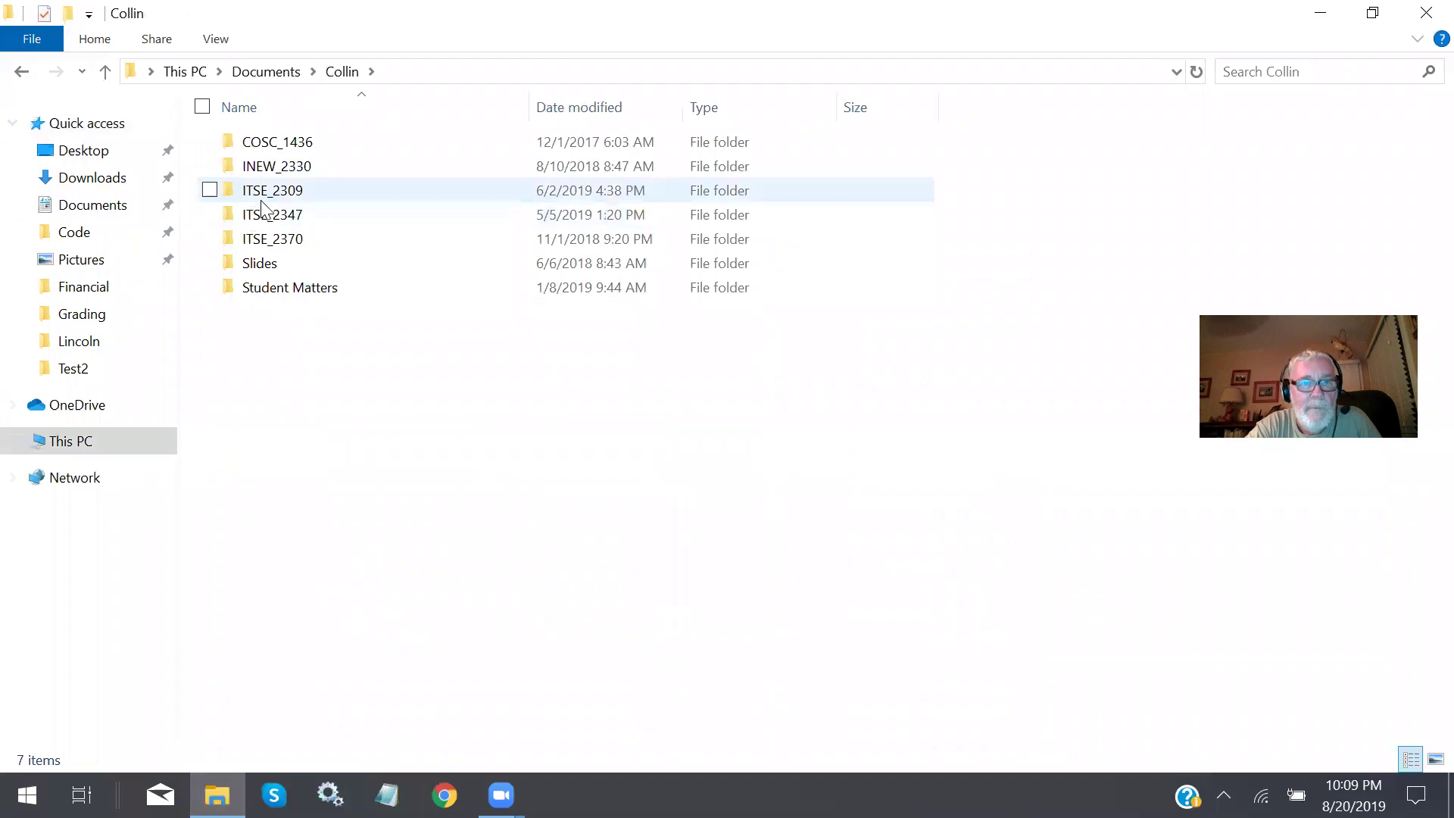
pyautogui.doubleClick(274, 196)
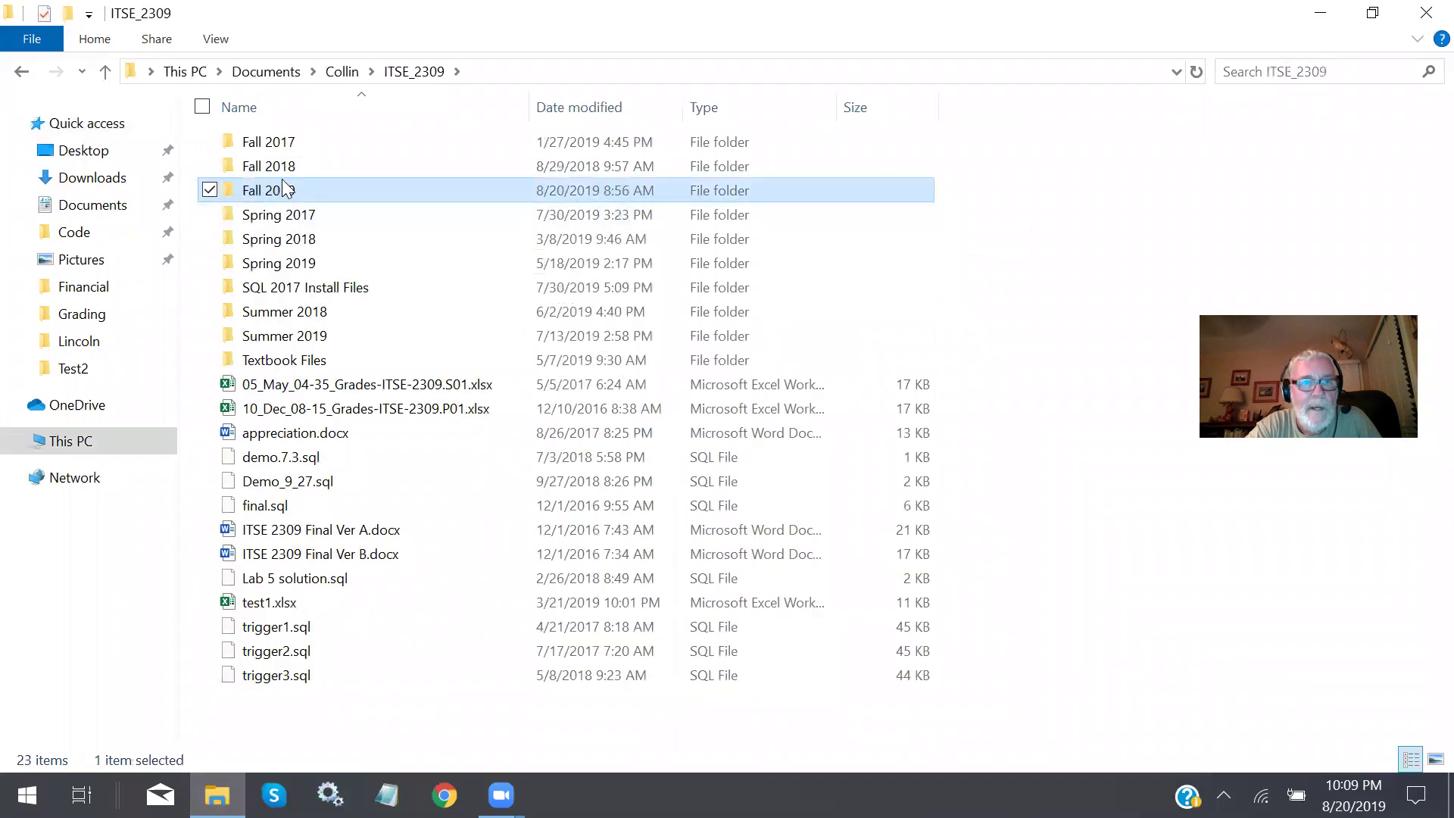
pyautogui.doubleClick(285, 192)
pyautogui.doubleClick(292, 144)
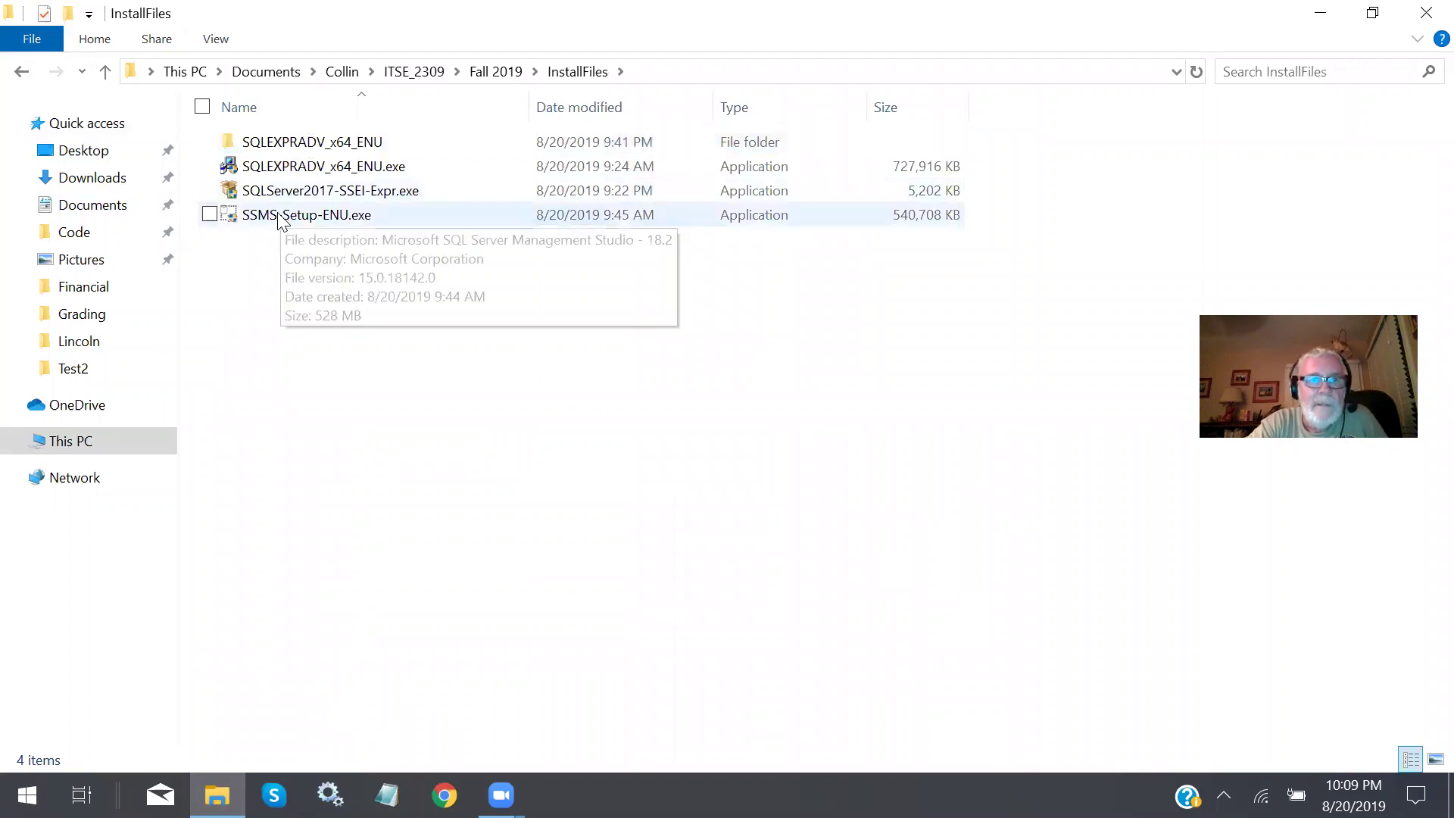
pyautogui.click(280, 218)
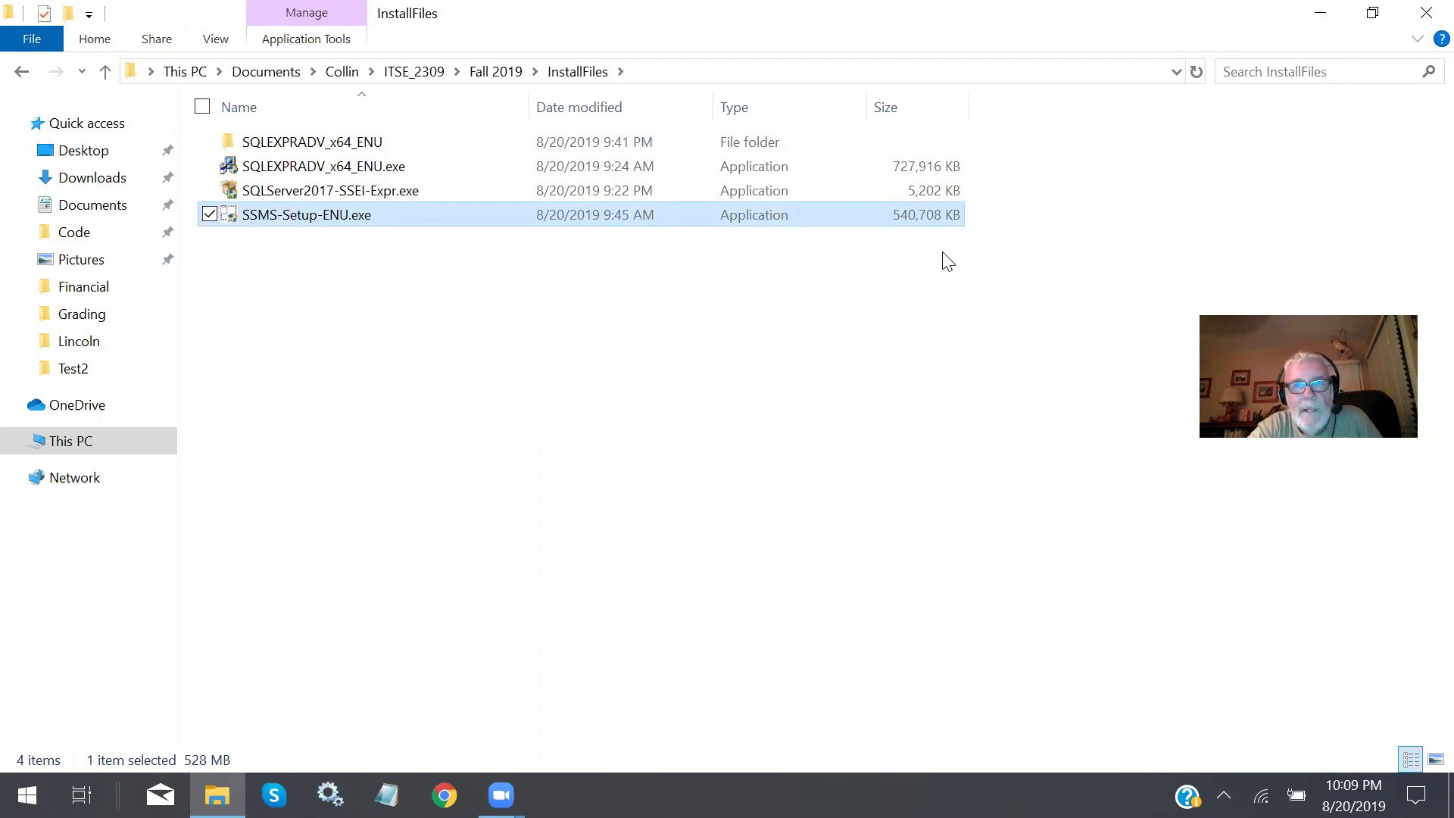
pyautogui.doubleClick(299, 215)
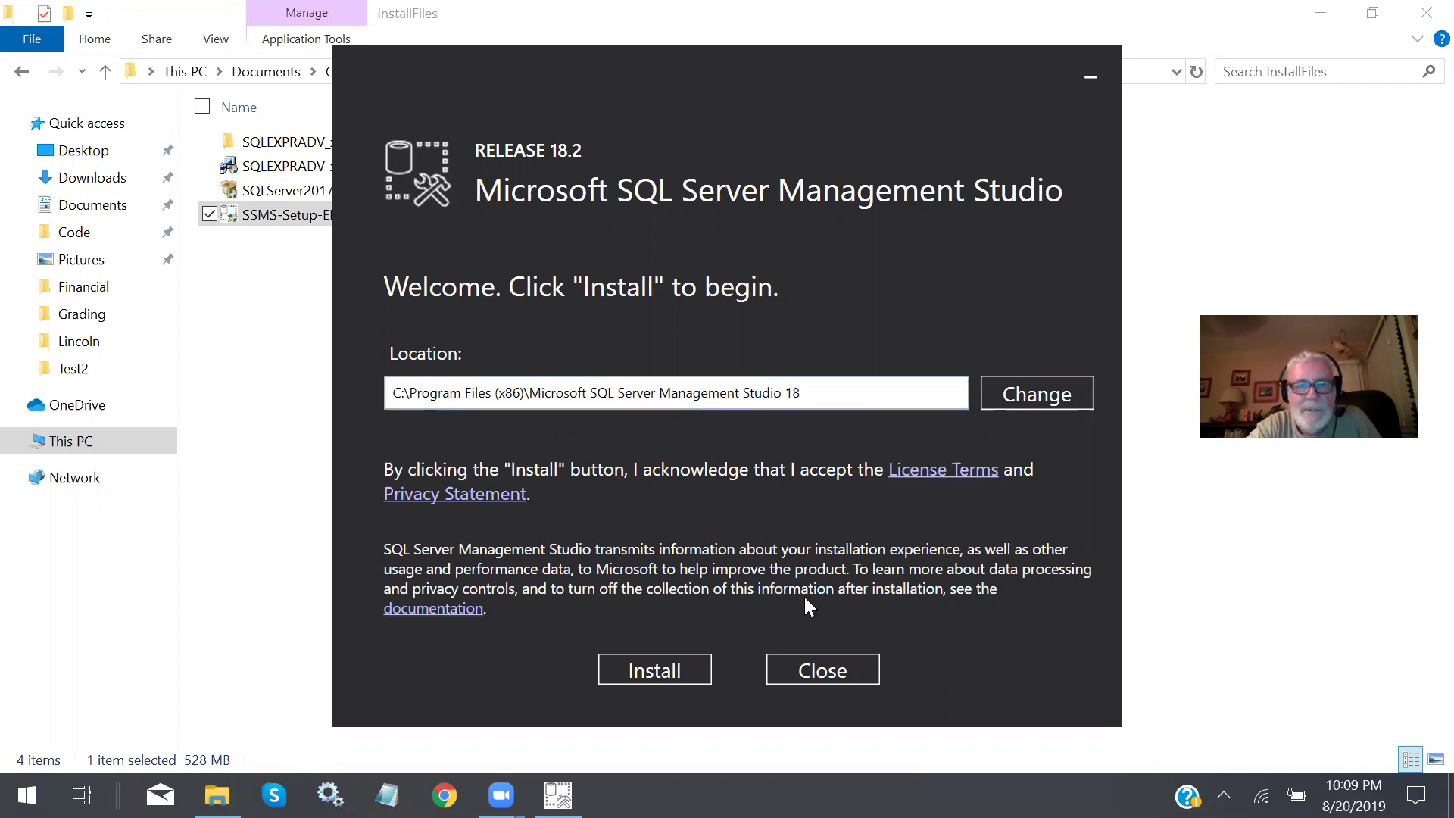
# Install Management Studio 18.2 to the default folder and close setup without restarting.
pyautogui.click(674, 663)
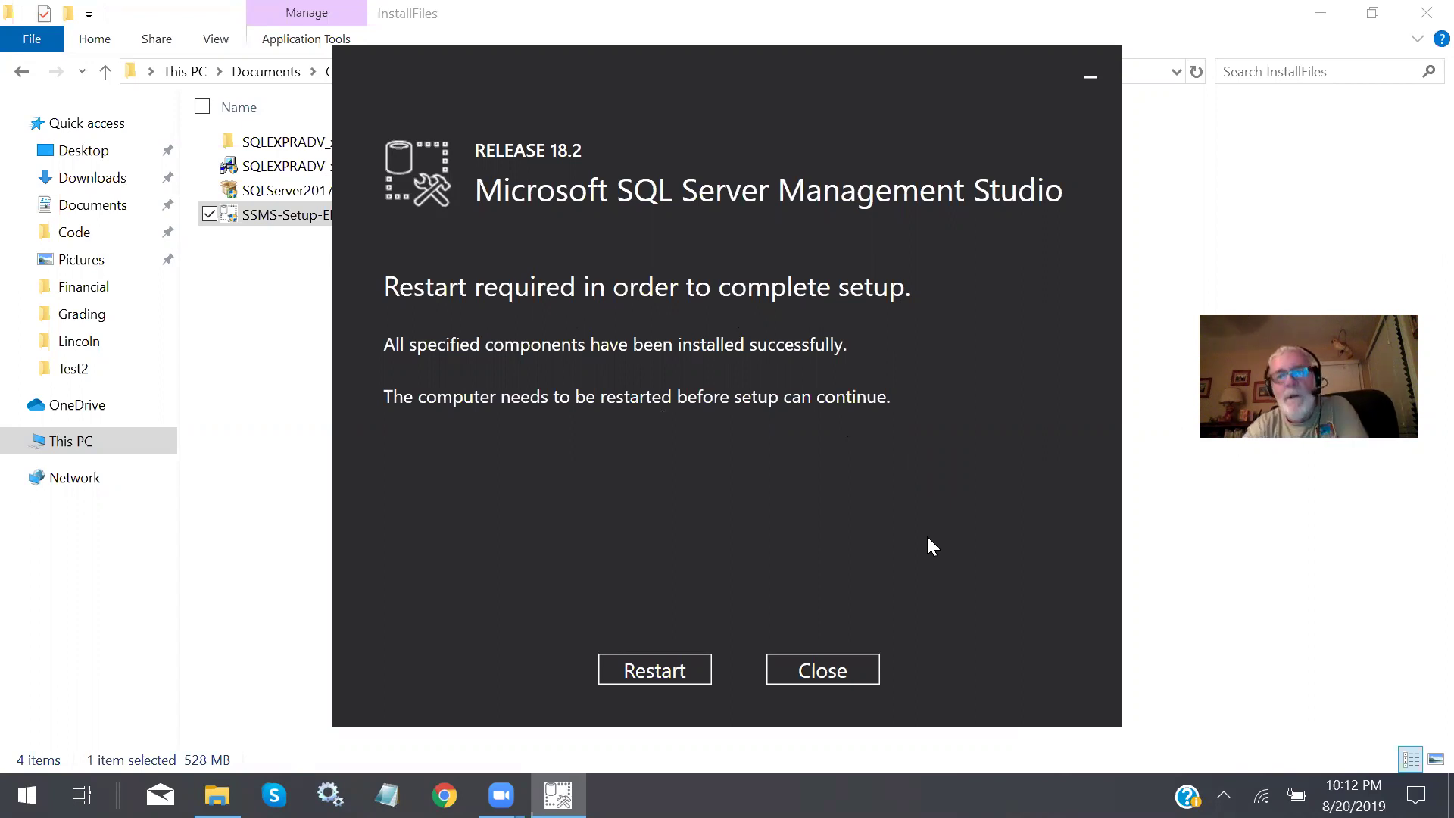
pyautogui.click(844, 671)
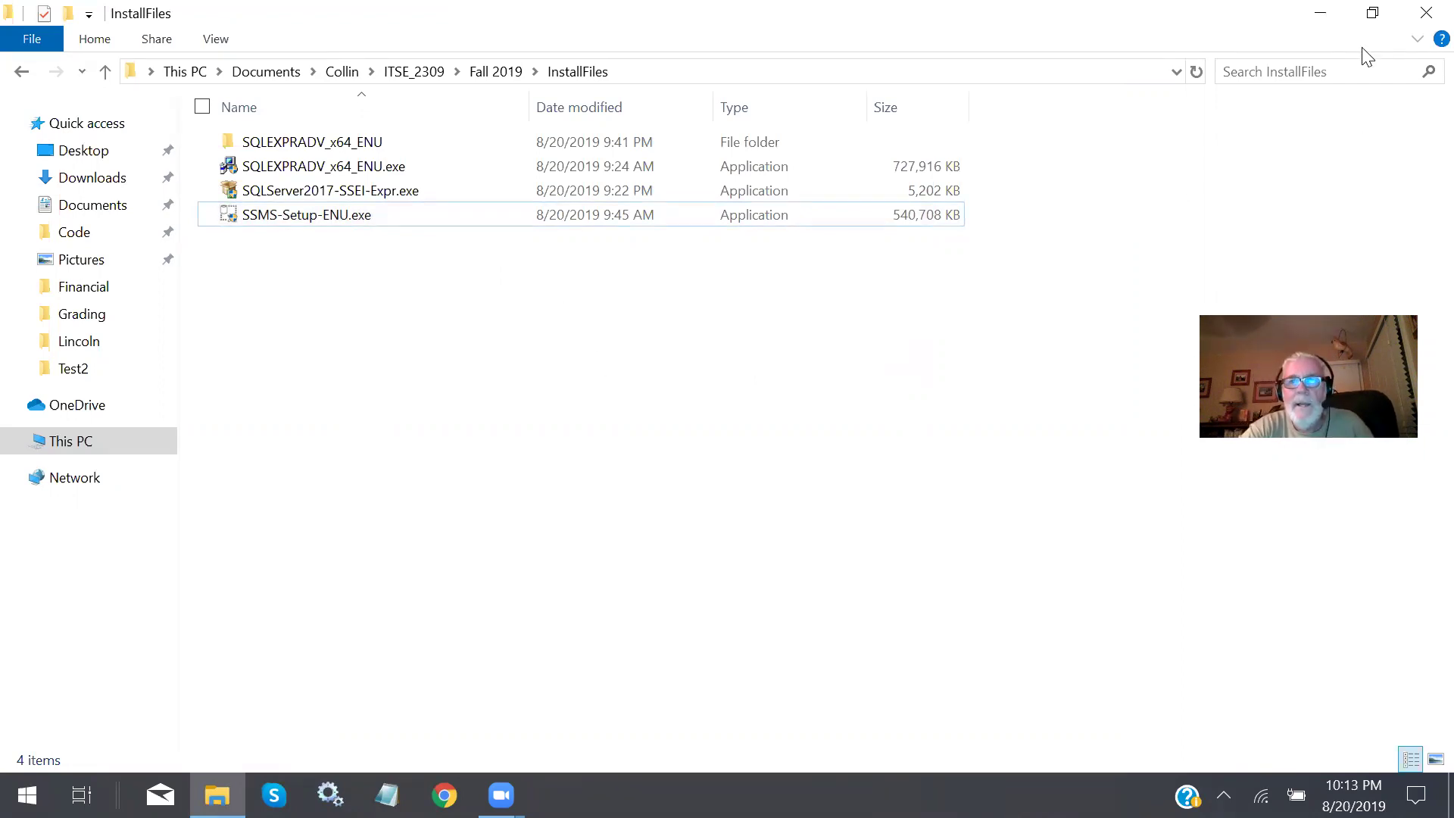
# Minimize Explorer, confirm in Services that SQL Server (SQLEXPRESS) is Running, then close Services.
pyautogui.click(1316, 17)
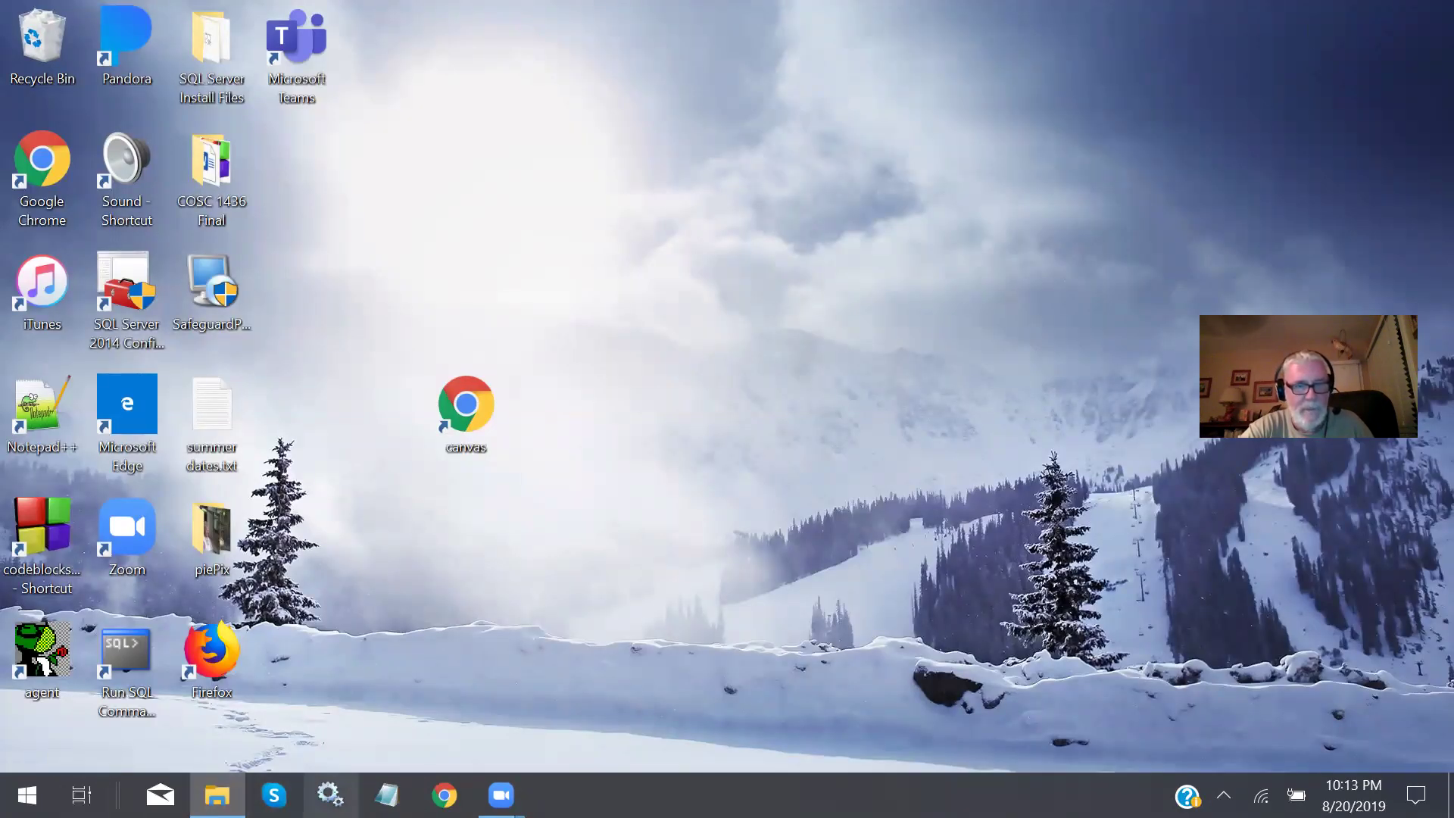
pyautogui.click(329, 794)
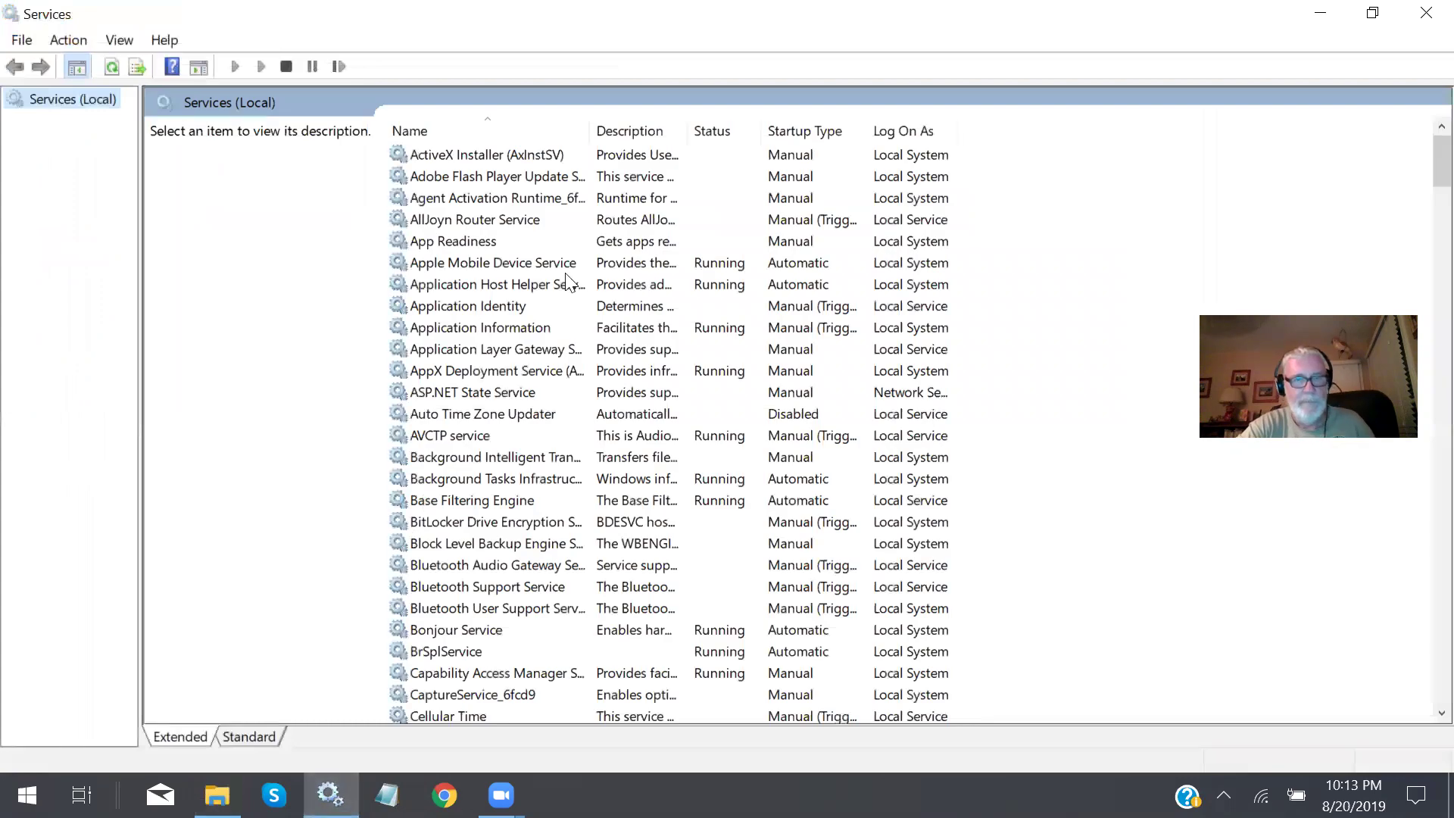
pyautogui.scroll(-6, 568, 282)
pyautogui.scroll(-20, 566, 281)
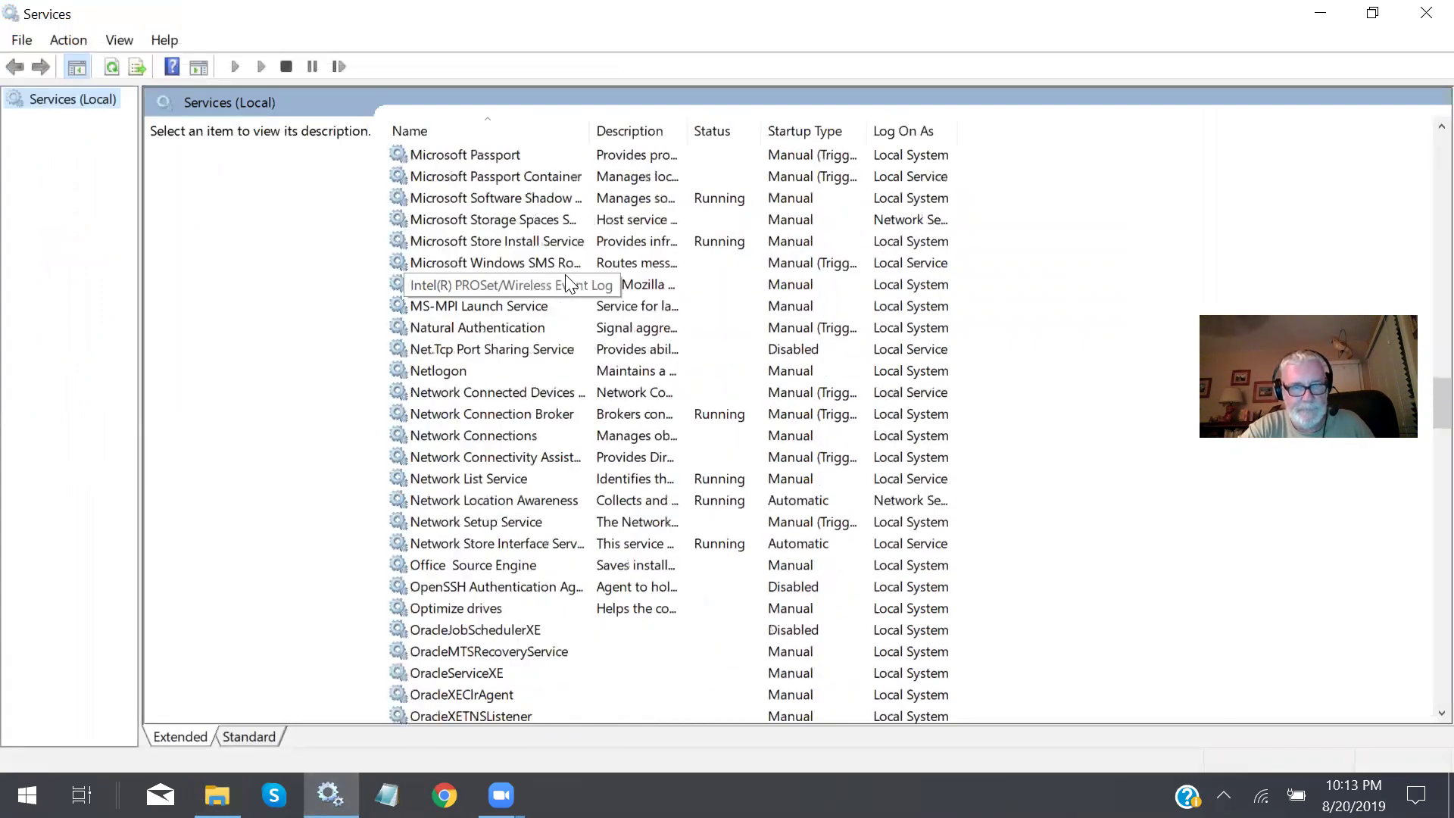
pyautogui.scroll(-20, 571, 283)
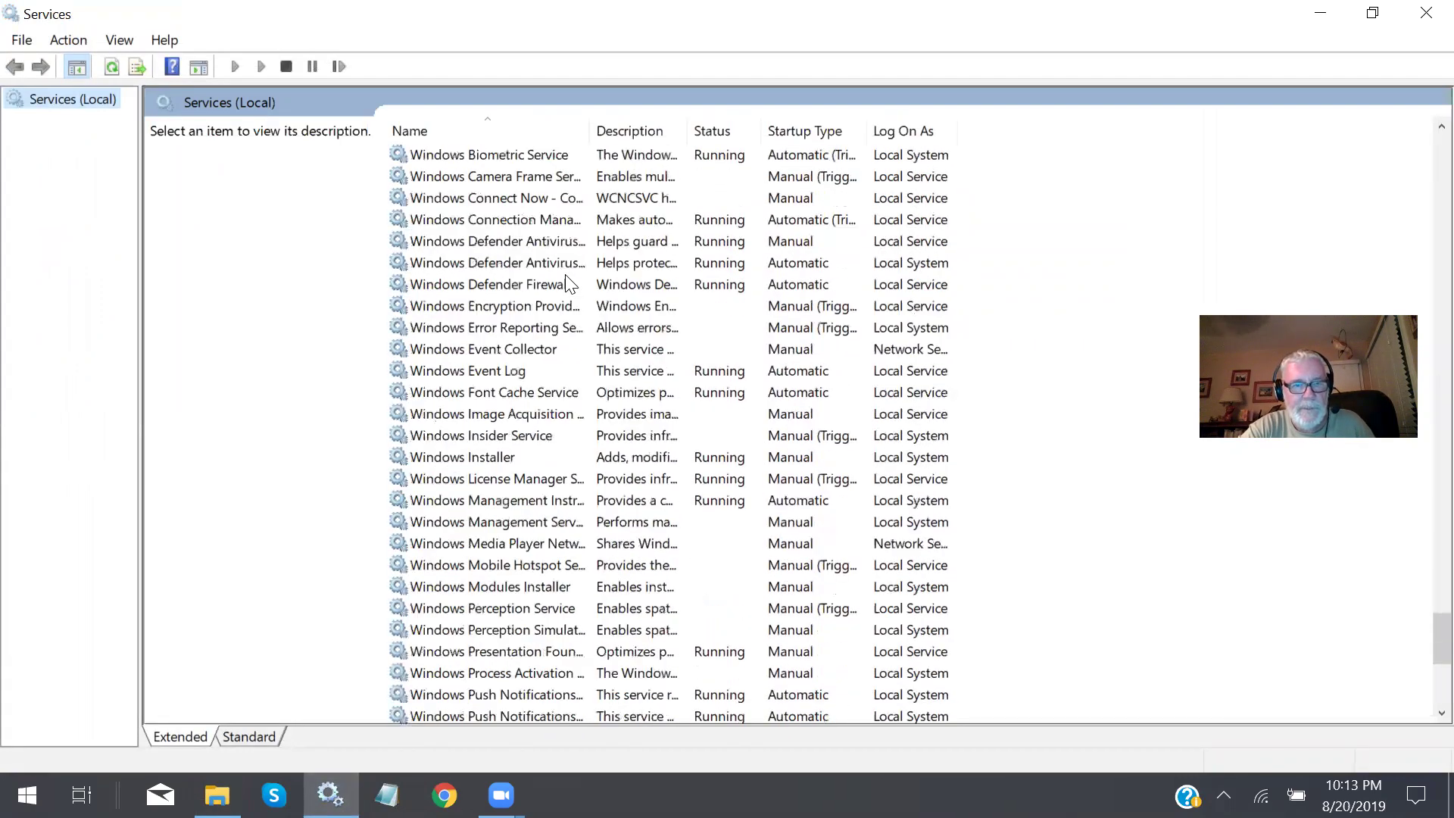
pyautogui.scroll(20, 566, 282)
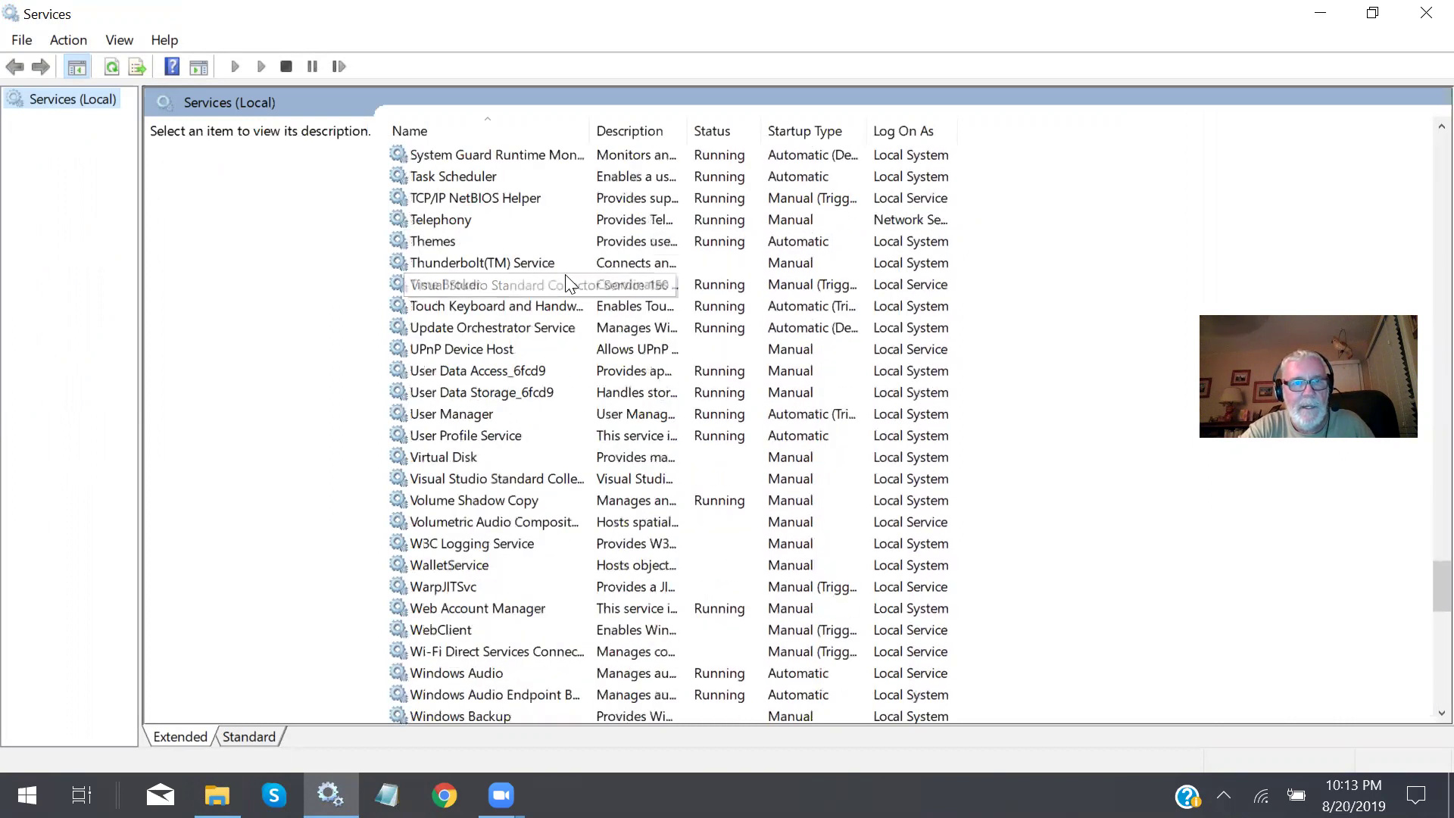
pyautogui.scroll(6, 566, 279)
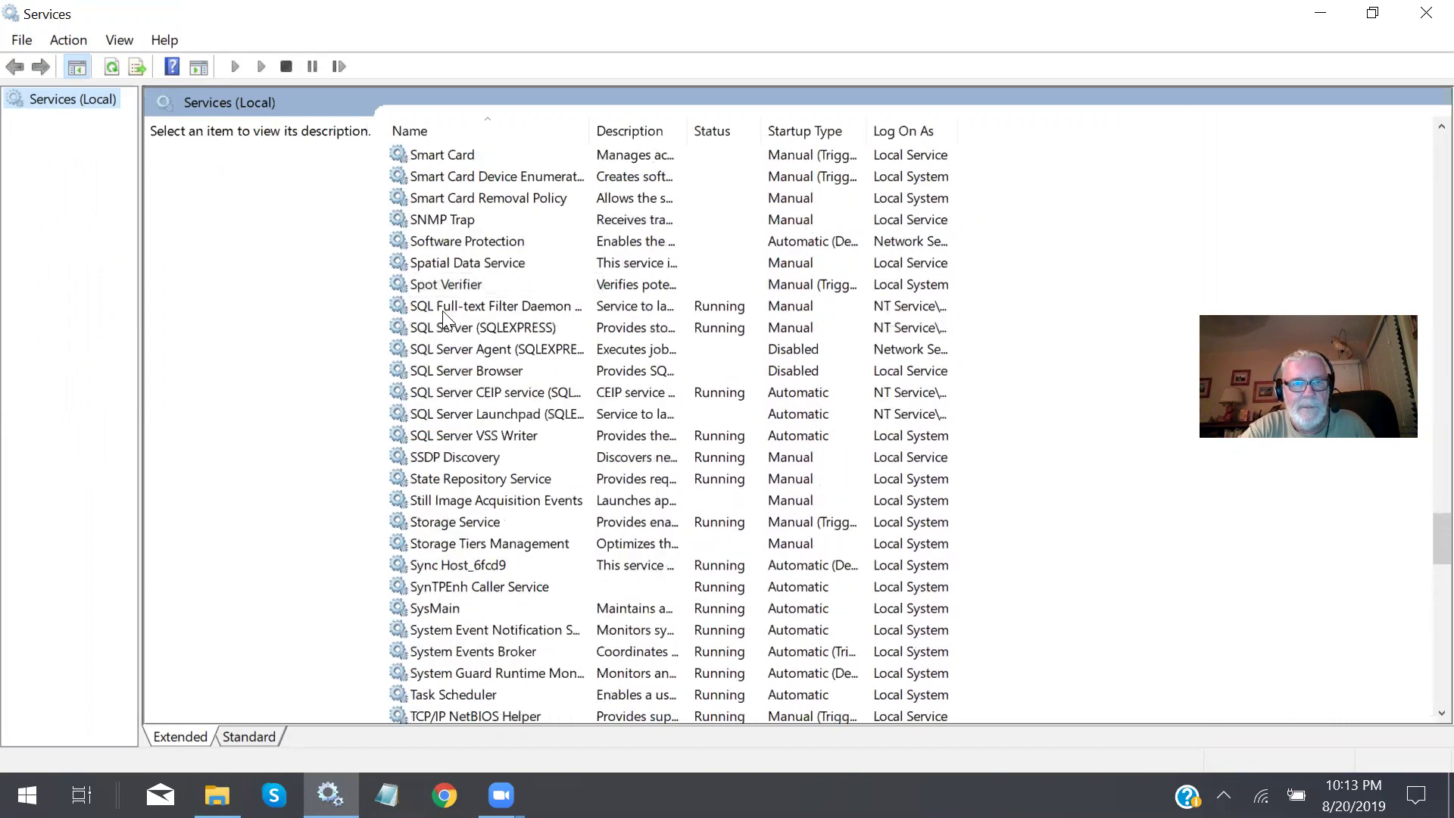
pyautogui.doubleClick(718, 331)
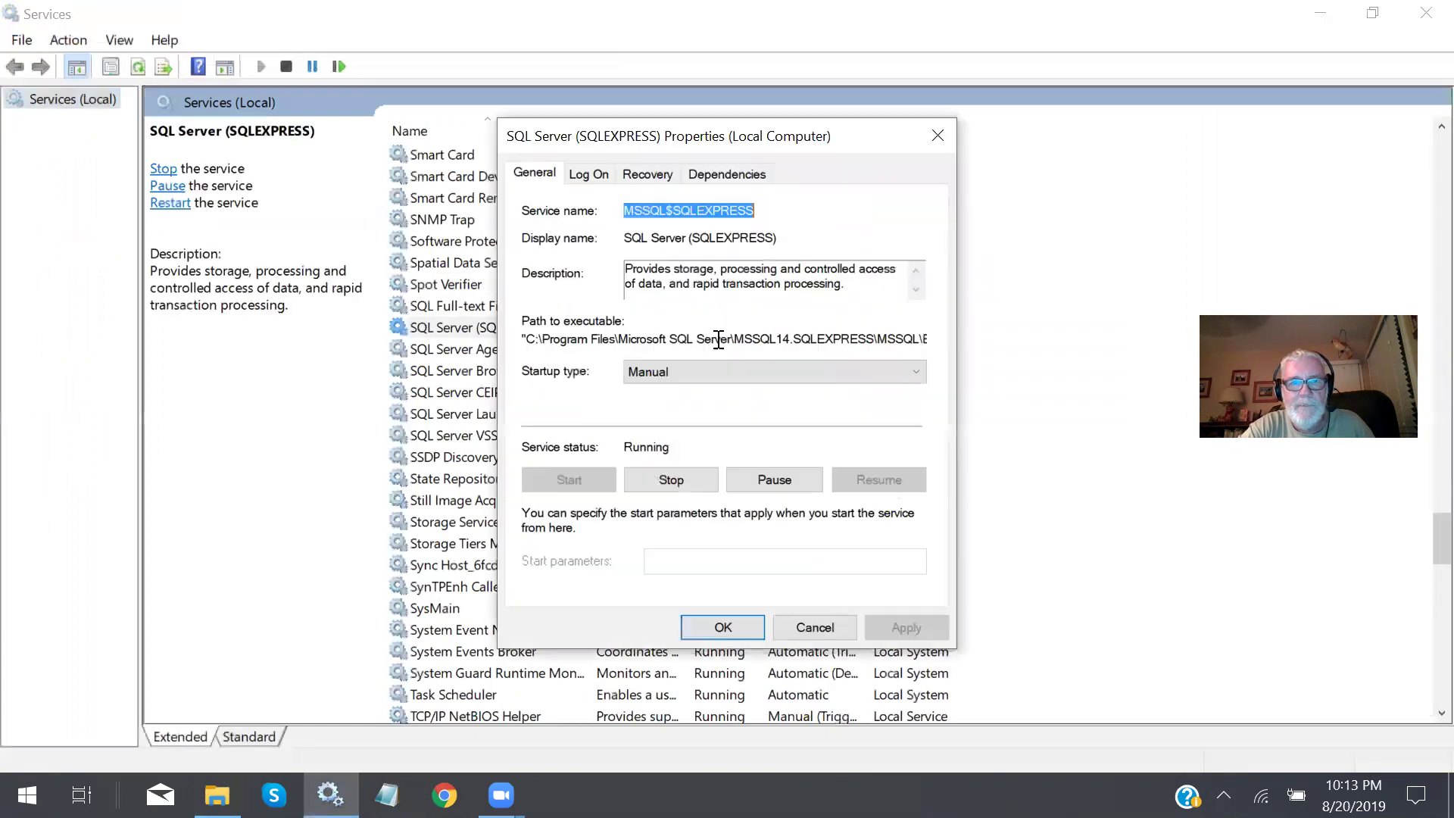
pyautogui.click(833, 628)
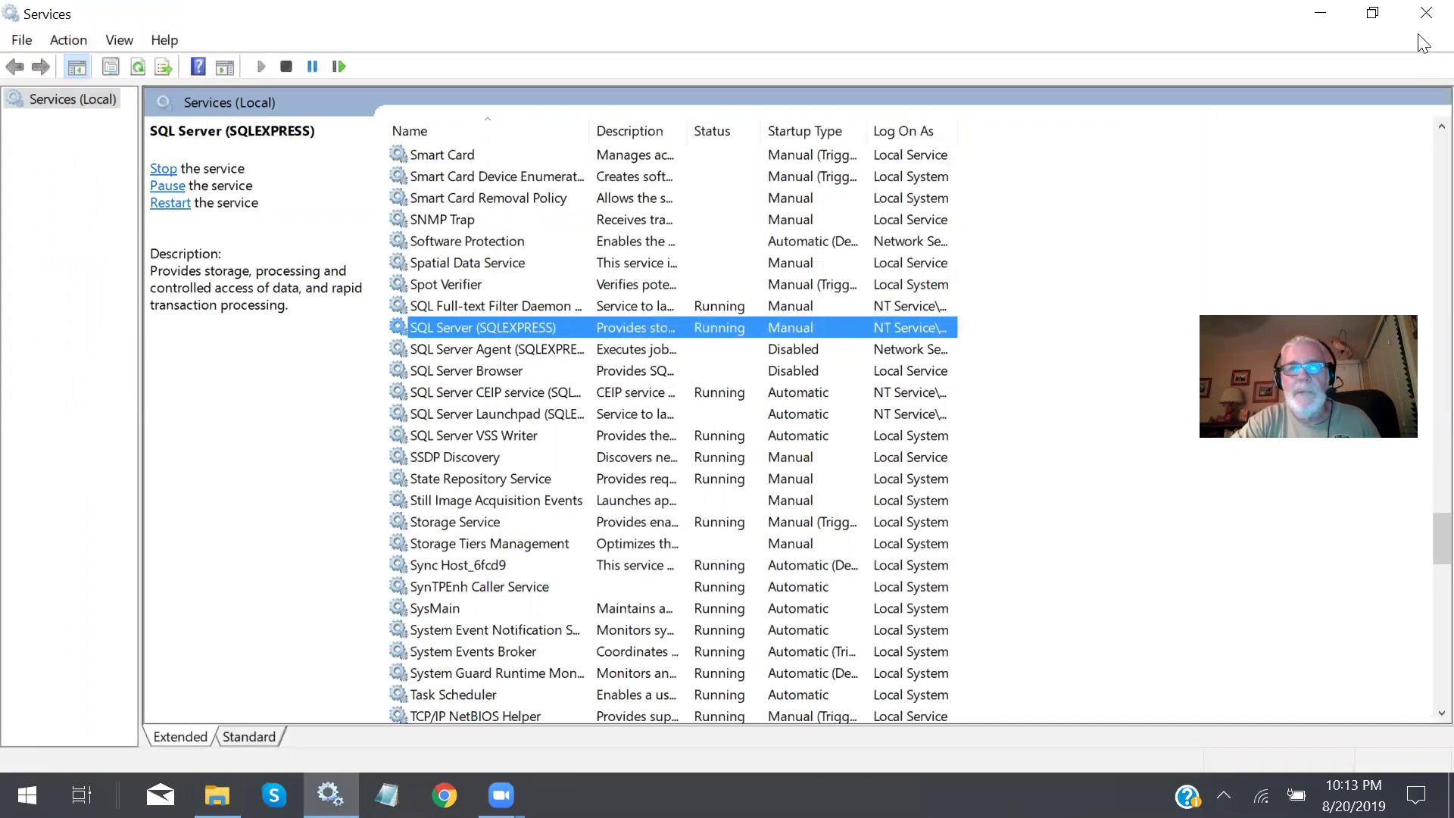
pyautogui.click(1426, 12)
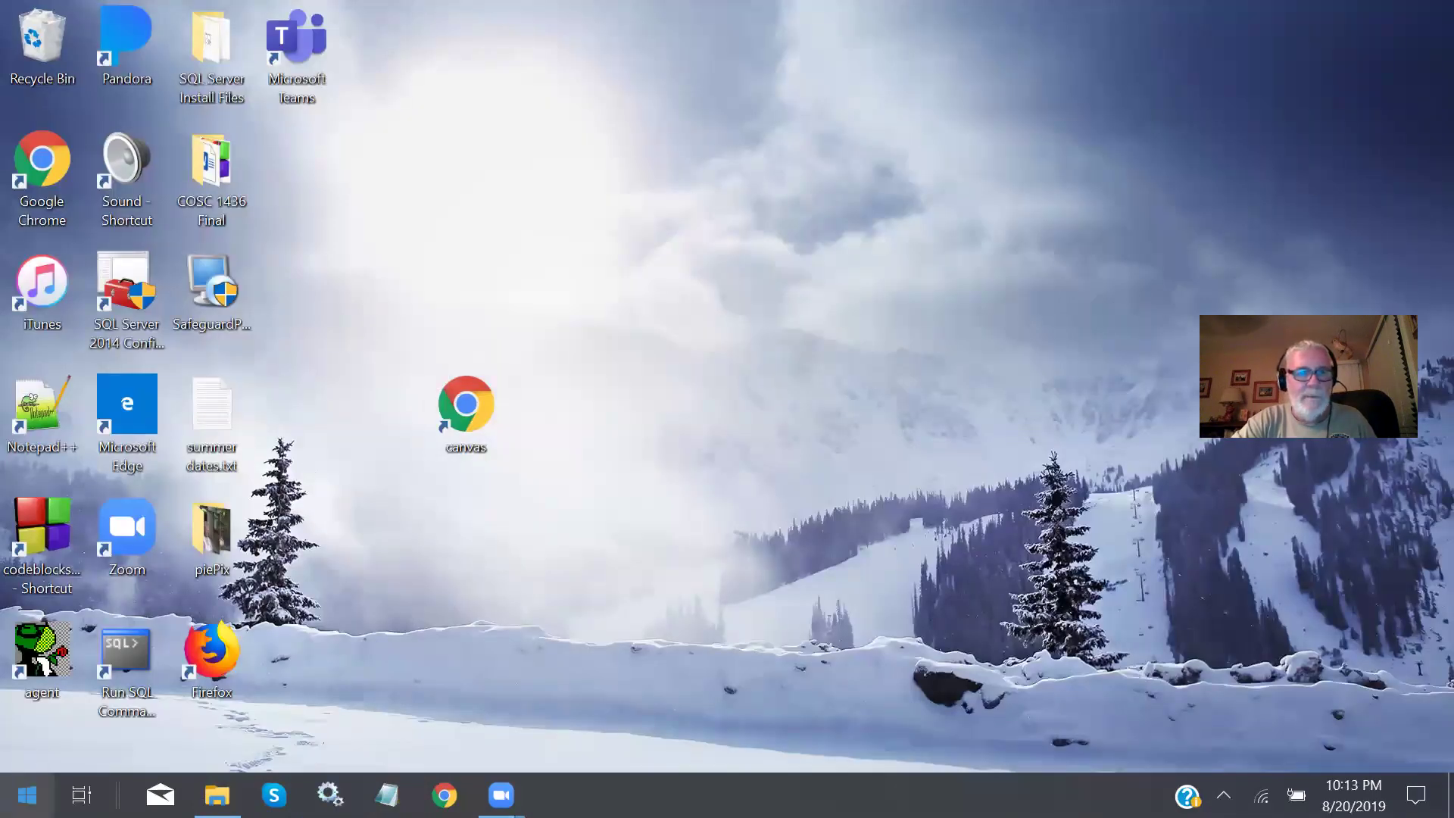
# Launch Management Studio 18 from the Start menu's Microsoft SQL Server Tools 18 group.
pyautogui.click(26, 794)
pyautogui.scroll(-6, 182, 390)
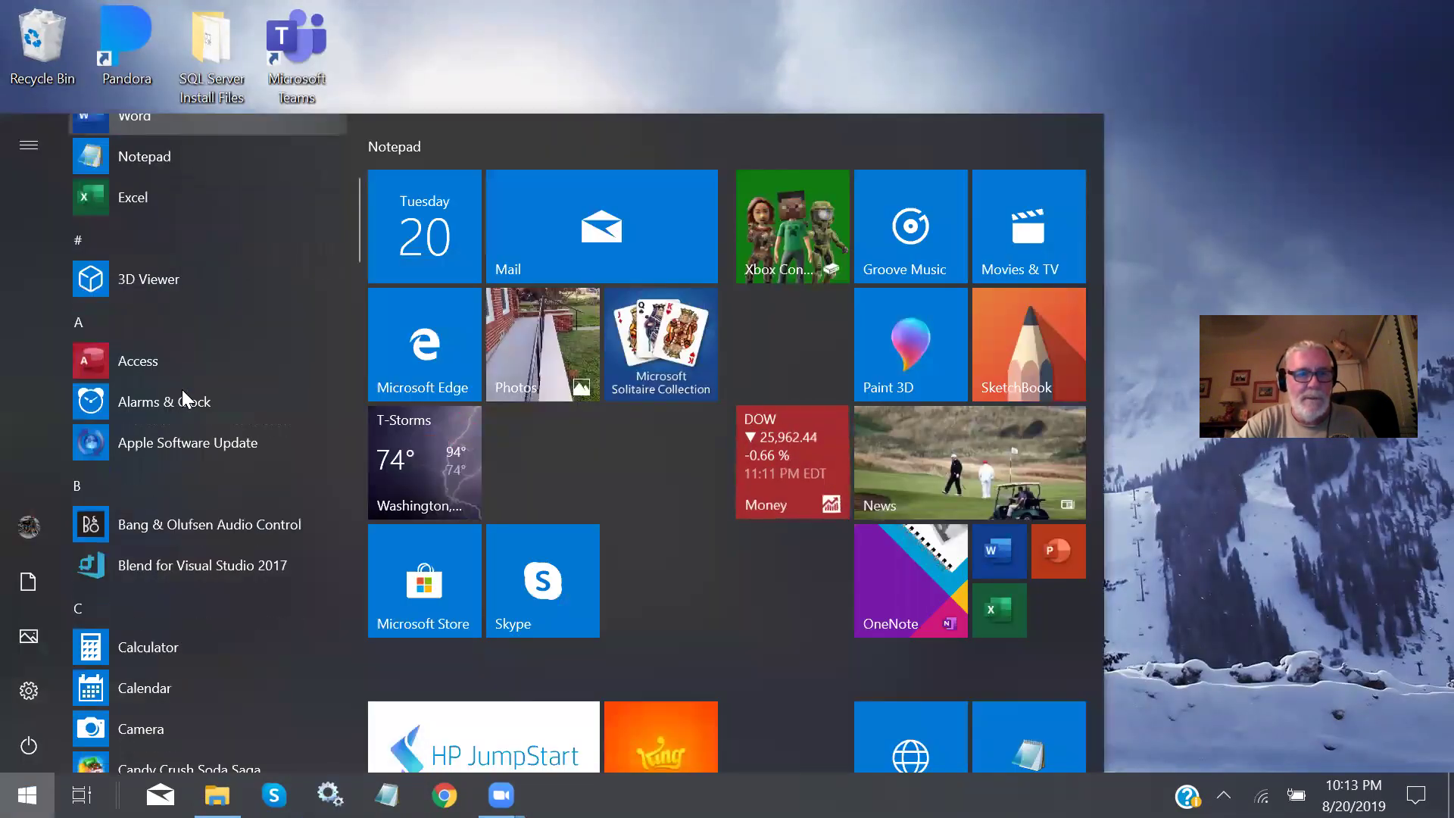
pyautogui.scroll(-10, 182, 389)
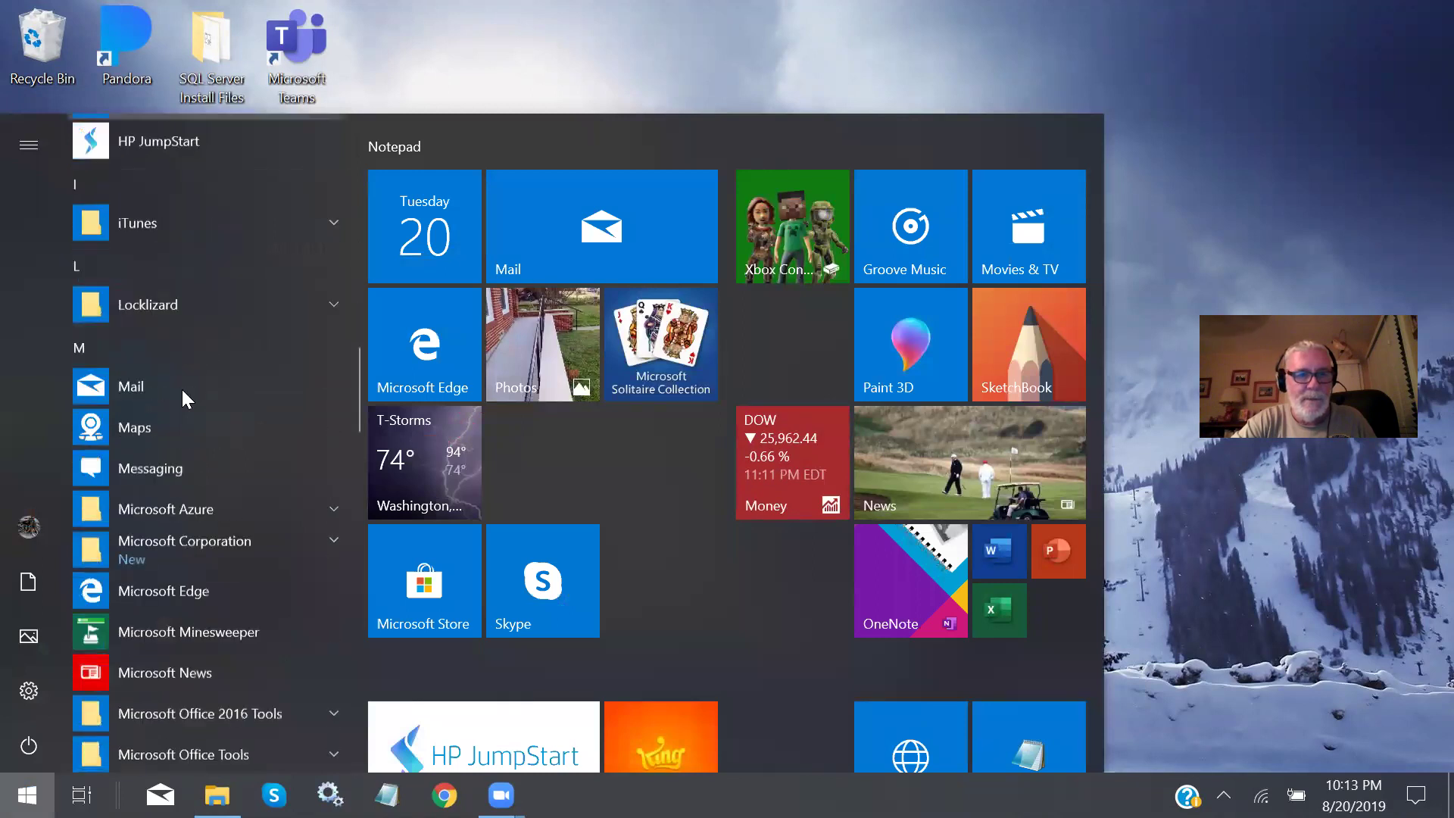
pyautogui.scroll(-5, 182, 389)
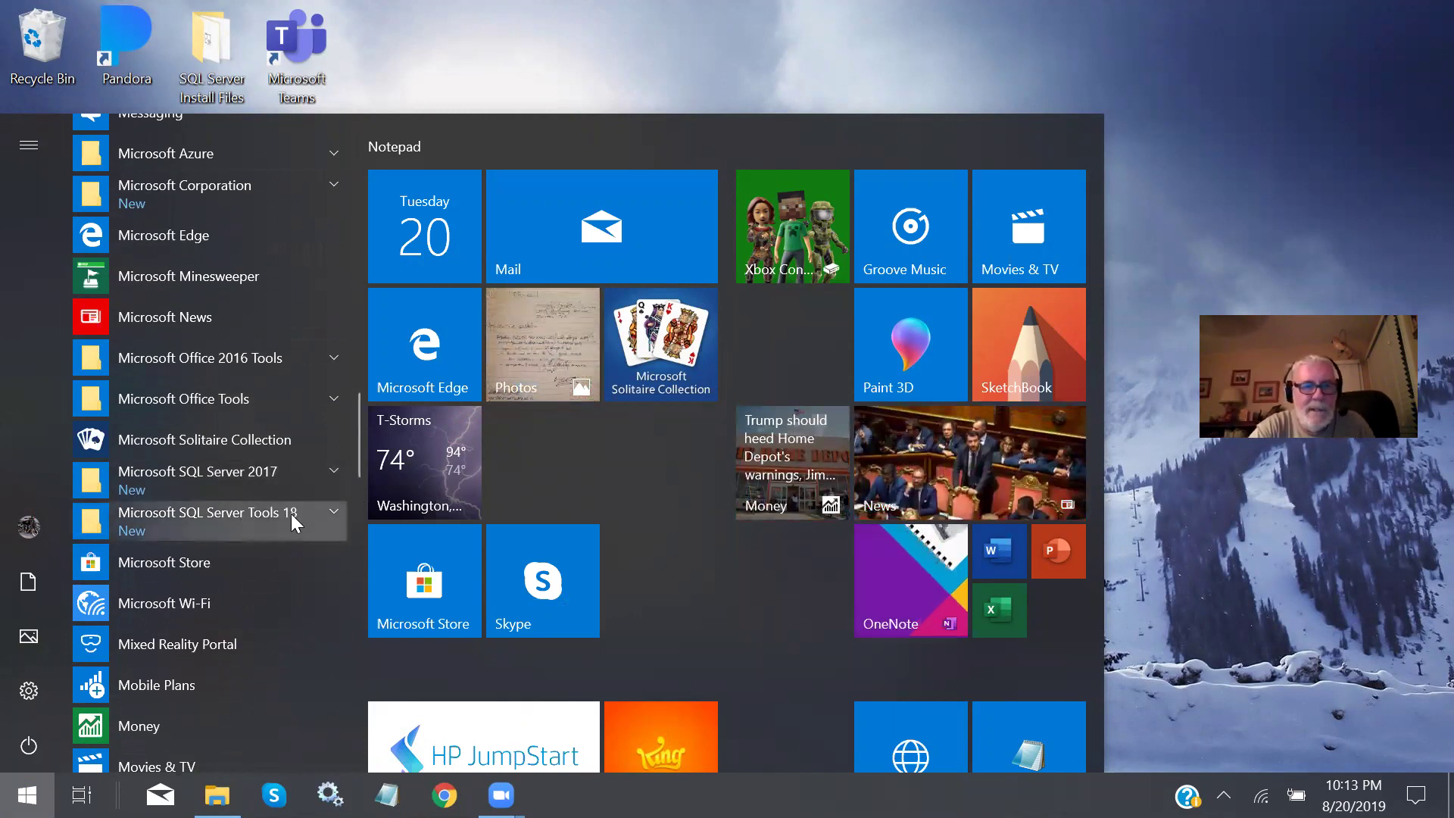
pyautogui.click(333, 512)
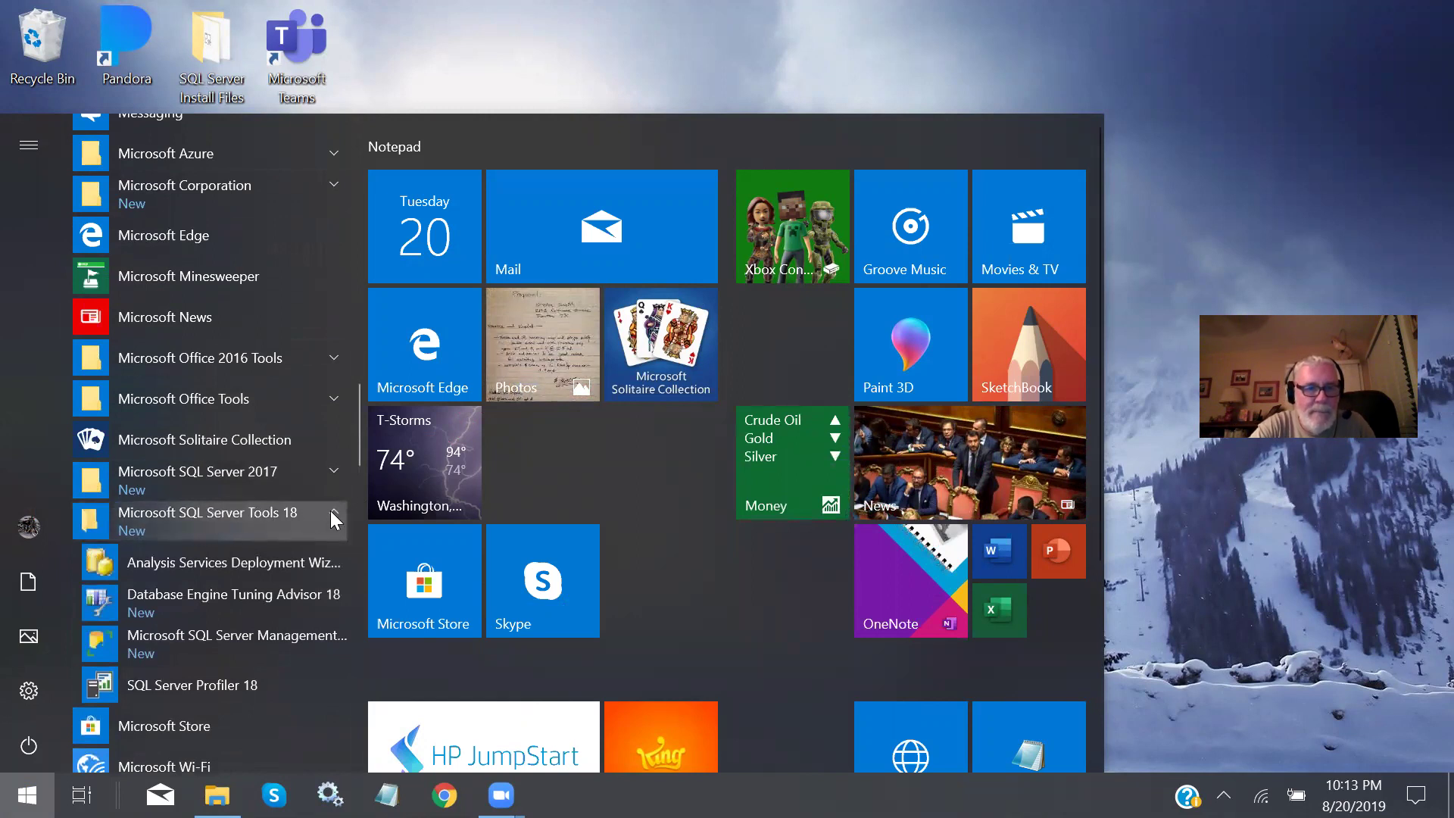
pyautogui.scroll(-2, 215, 508)
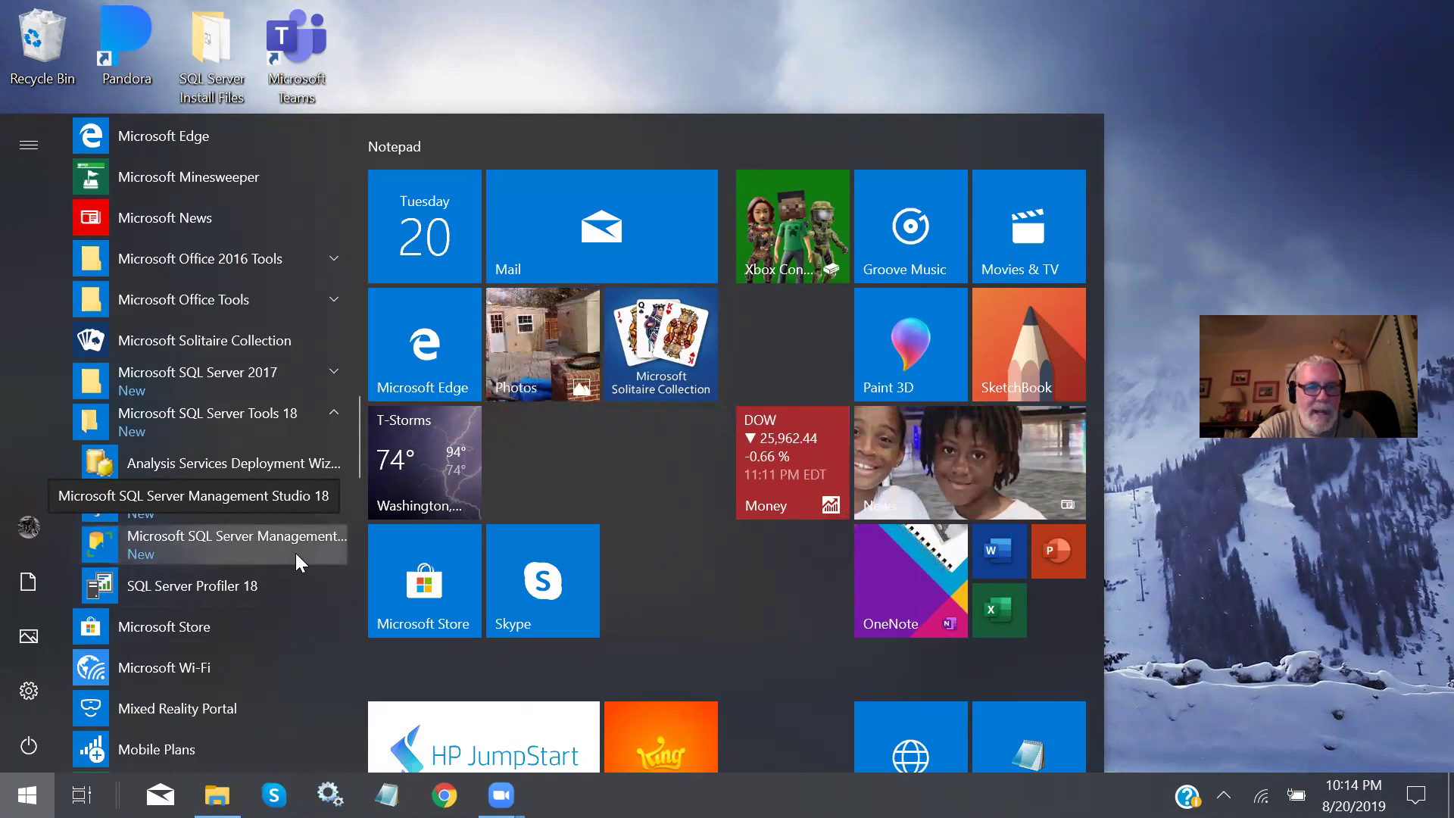
pyautogui.click(245, 536)
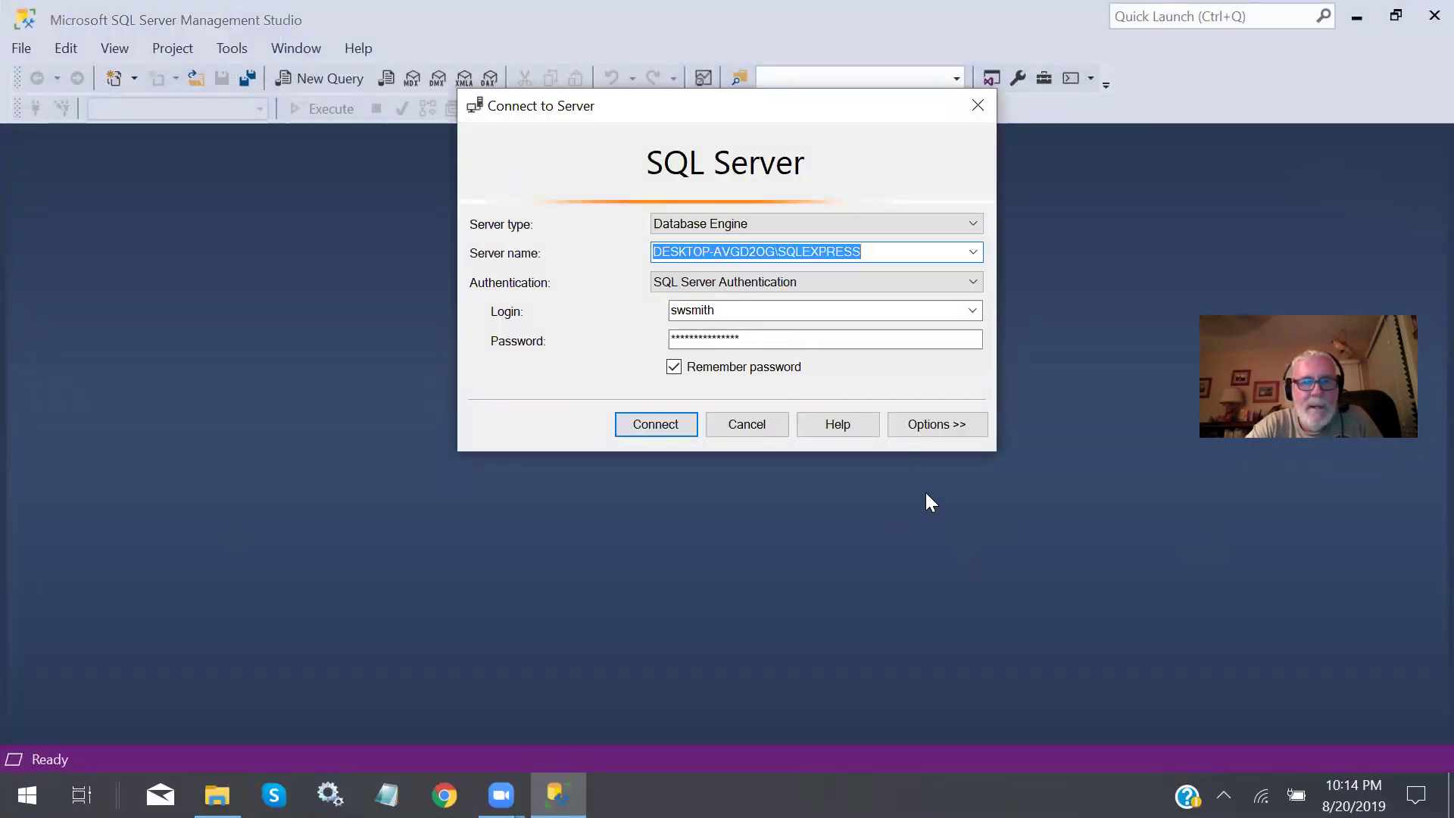
# Set Connect to Server to Windows Authentication and connect to the local SQLEXPRESS instance.
pyautogui.click(973, 310)
pyautogui.click(974, 311)
pyautogui.click(973, 310)
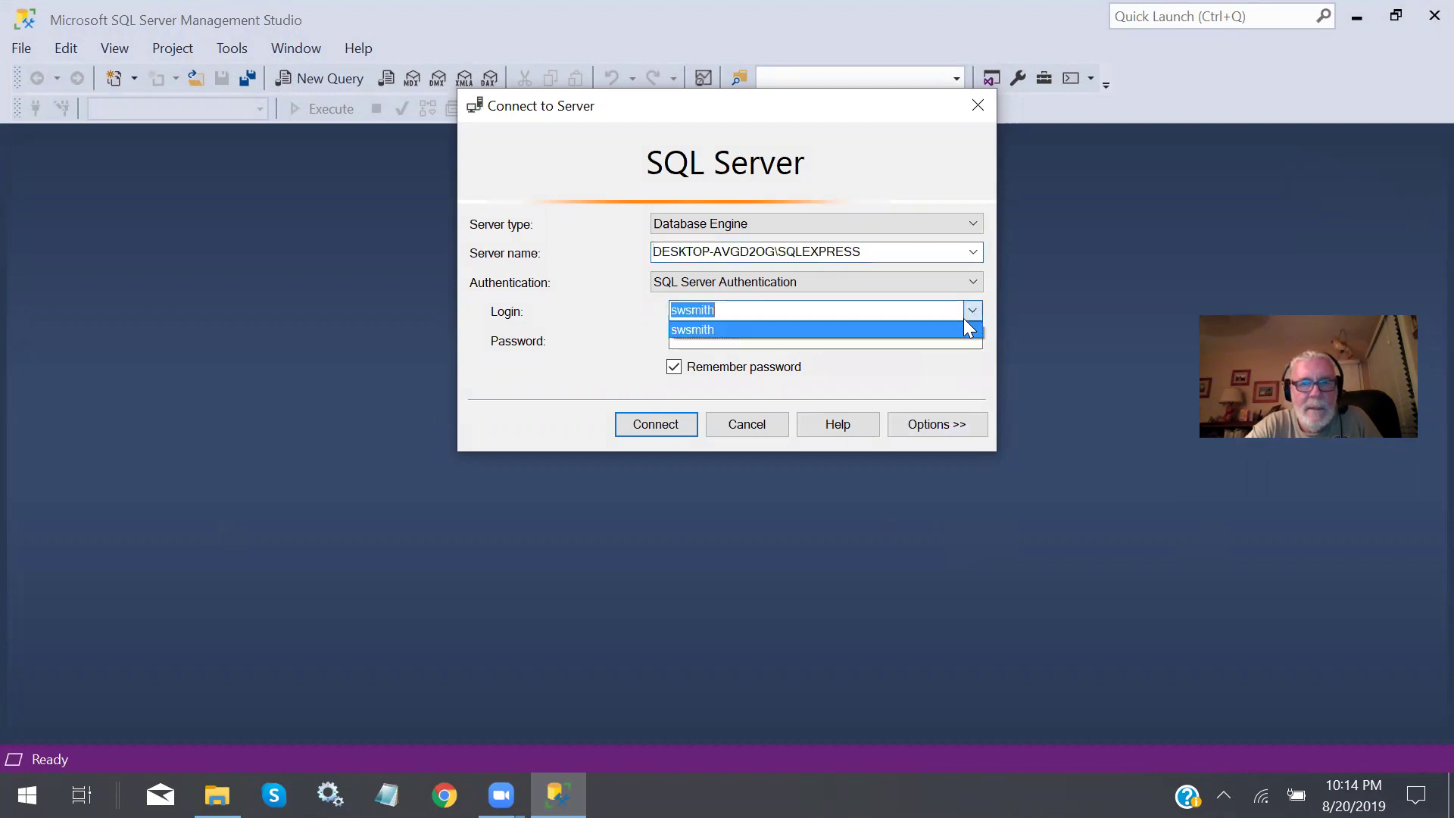
pyautogui.click(736, 425)
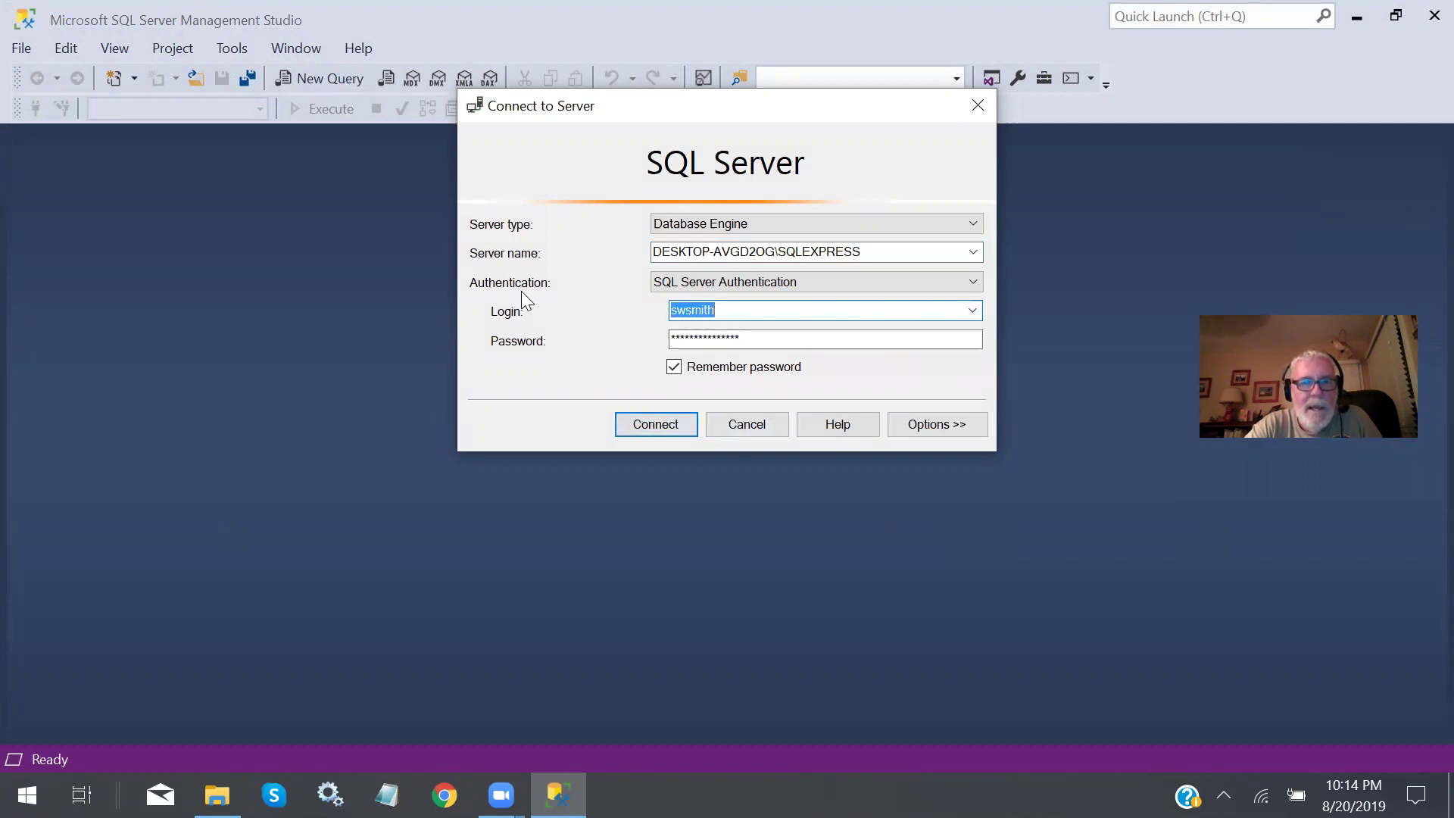
pyautogui.click(972, 282)
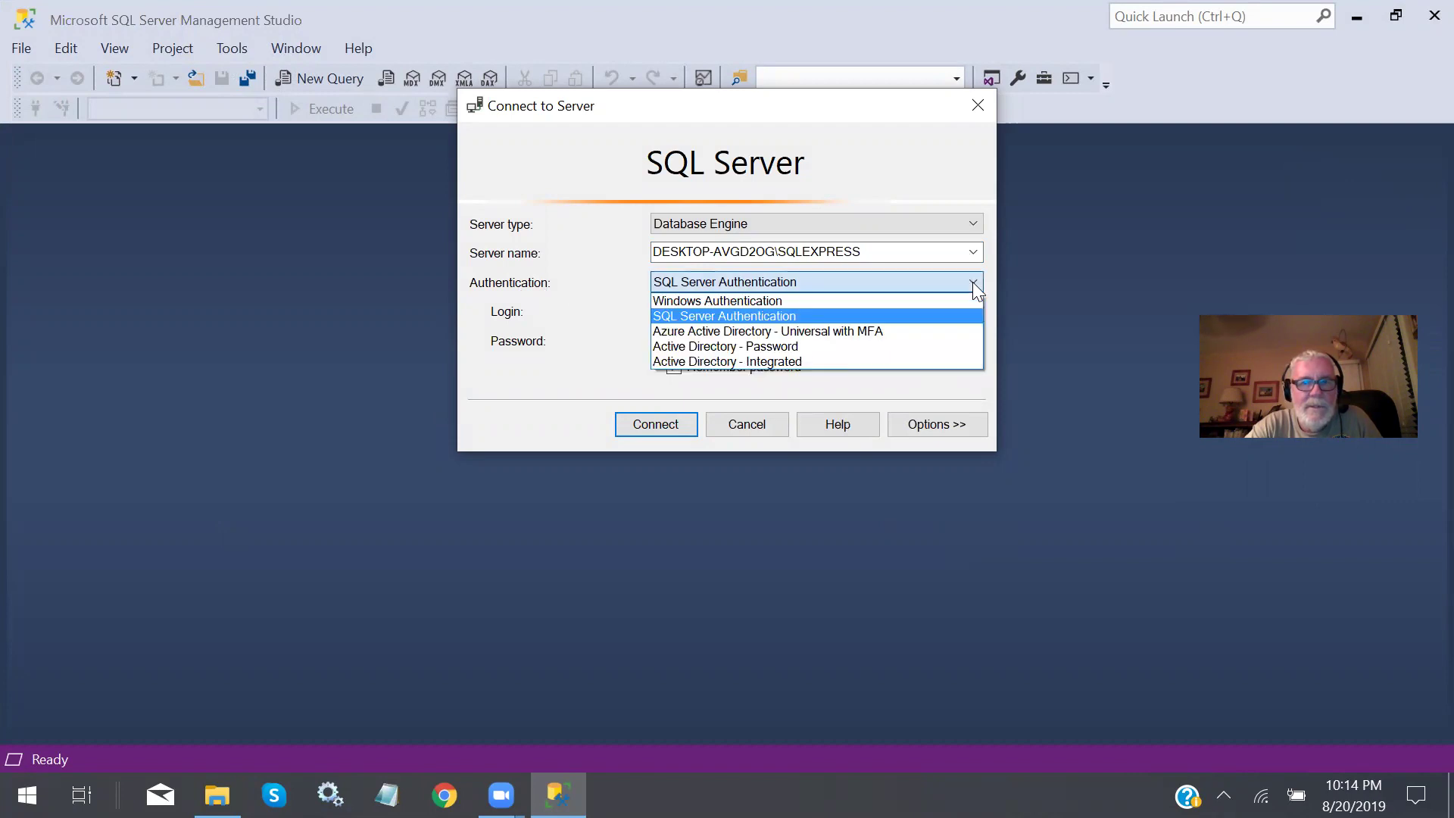
pyautogui.click(777, 303)
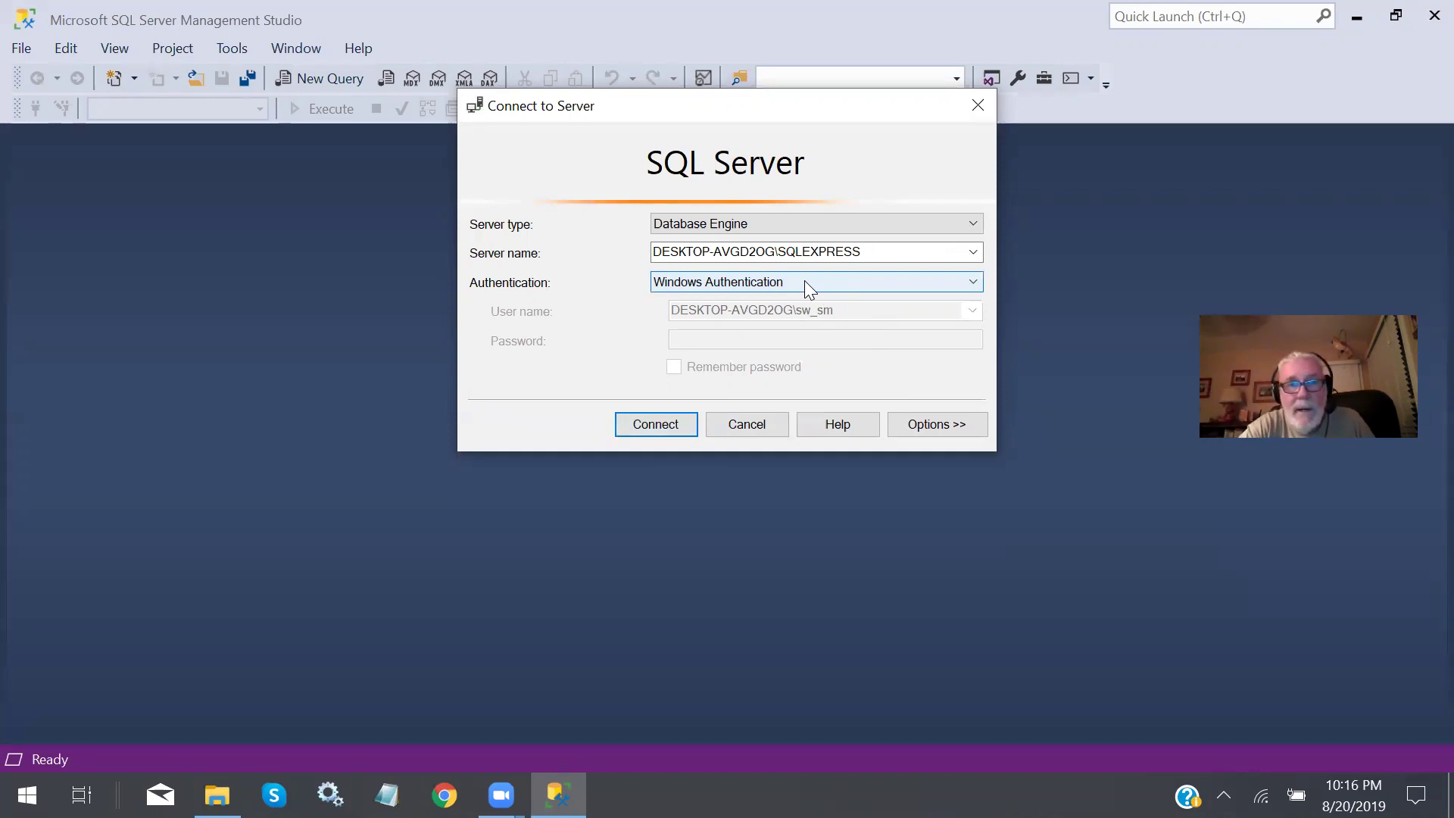
pyautogui.click(668, 424)
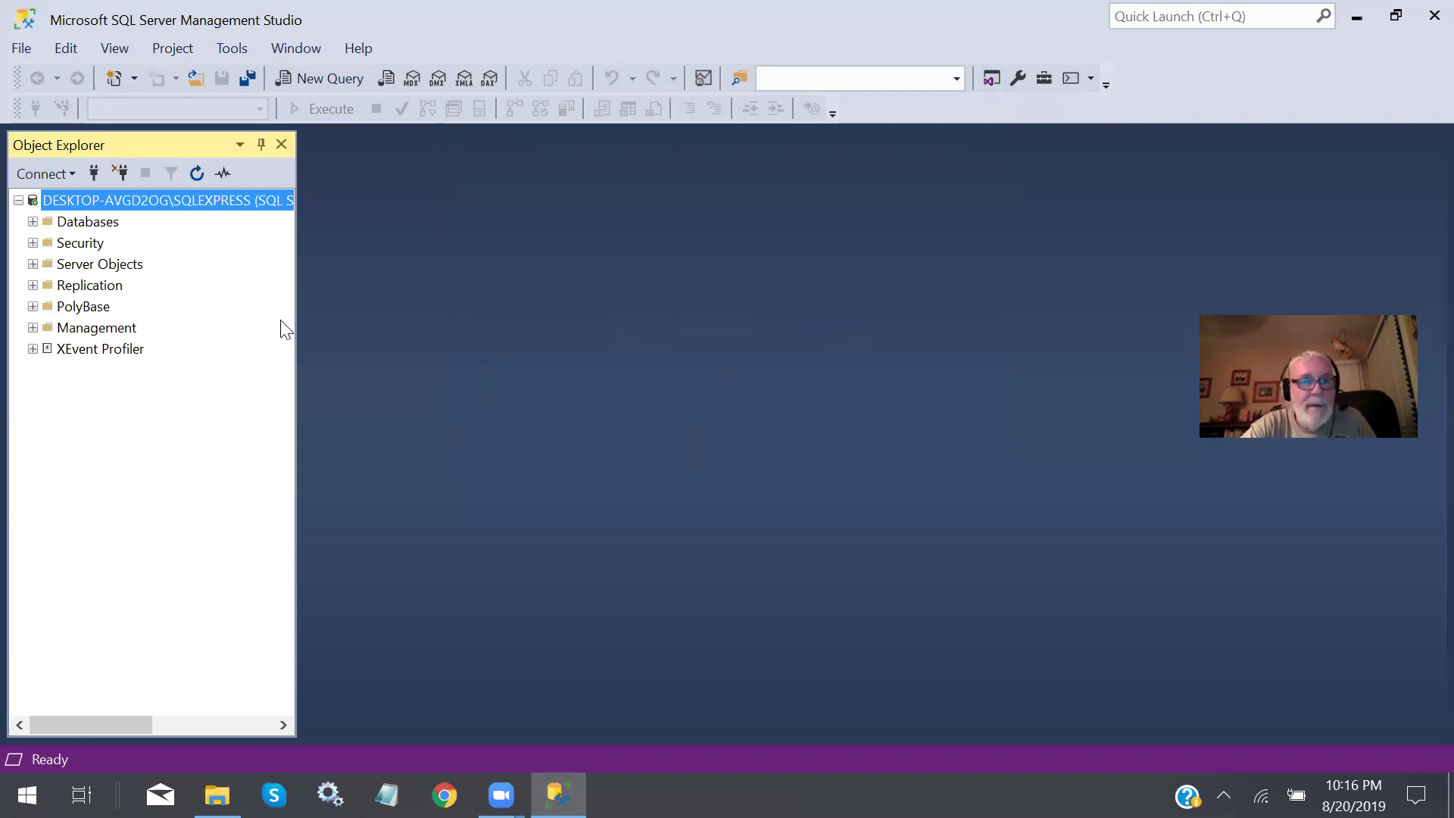
# Drag the Object Explorer pane wider until the full SQLEXPRESS server name is readable.
pyautogui.moveTo(295, 317); pyautogui.dragTo(454, 327)
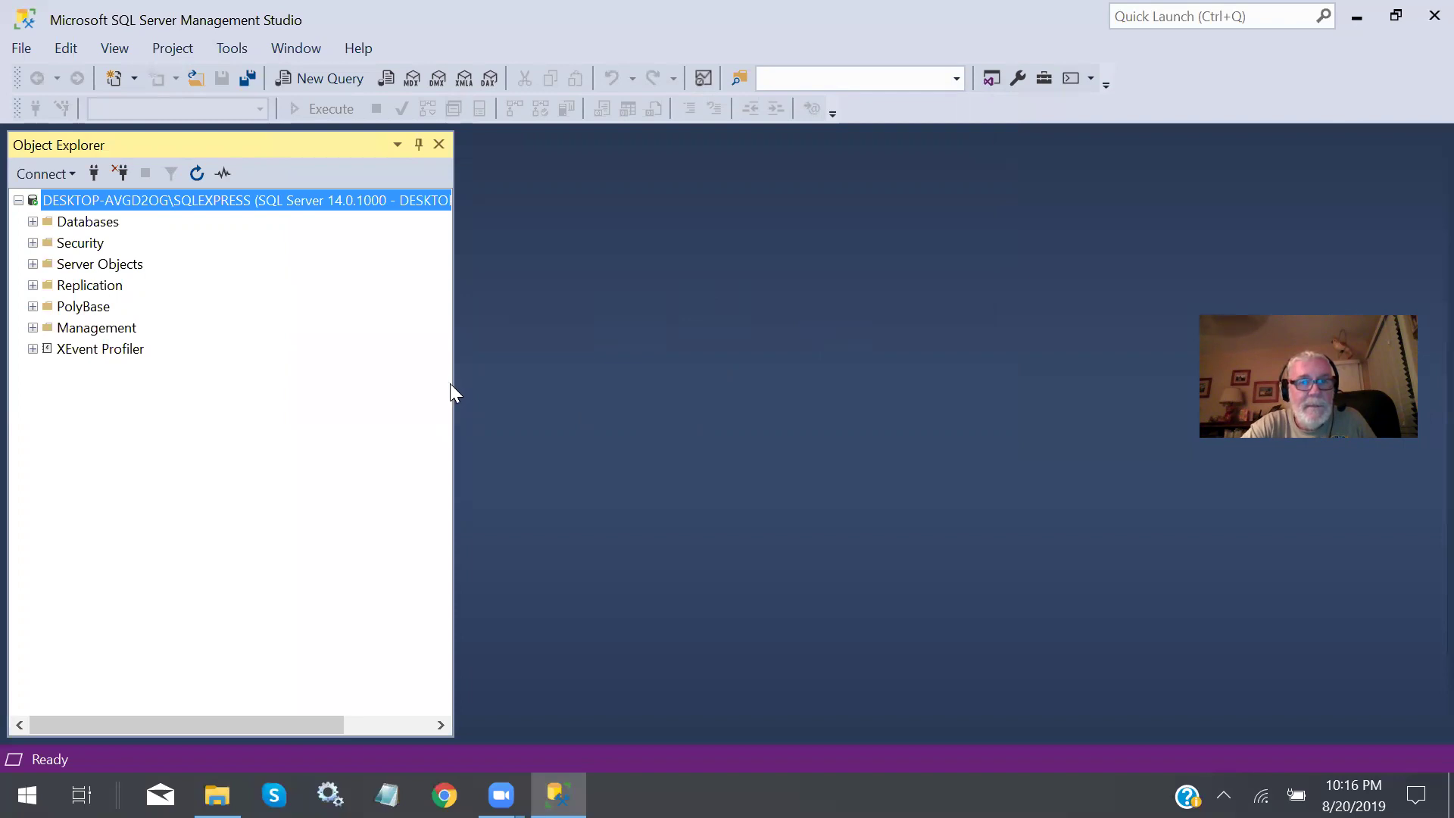
pyautogui.moveTo(454, 391); pyautogui.dragTo(493, 387)
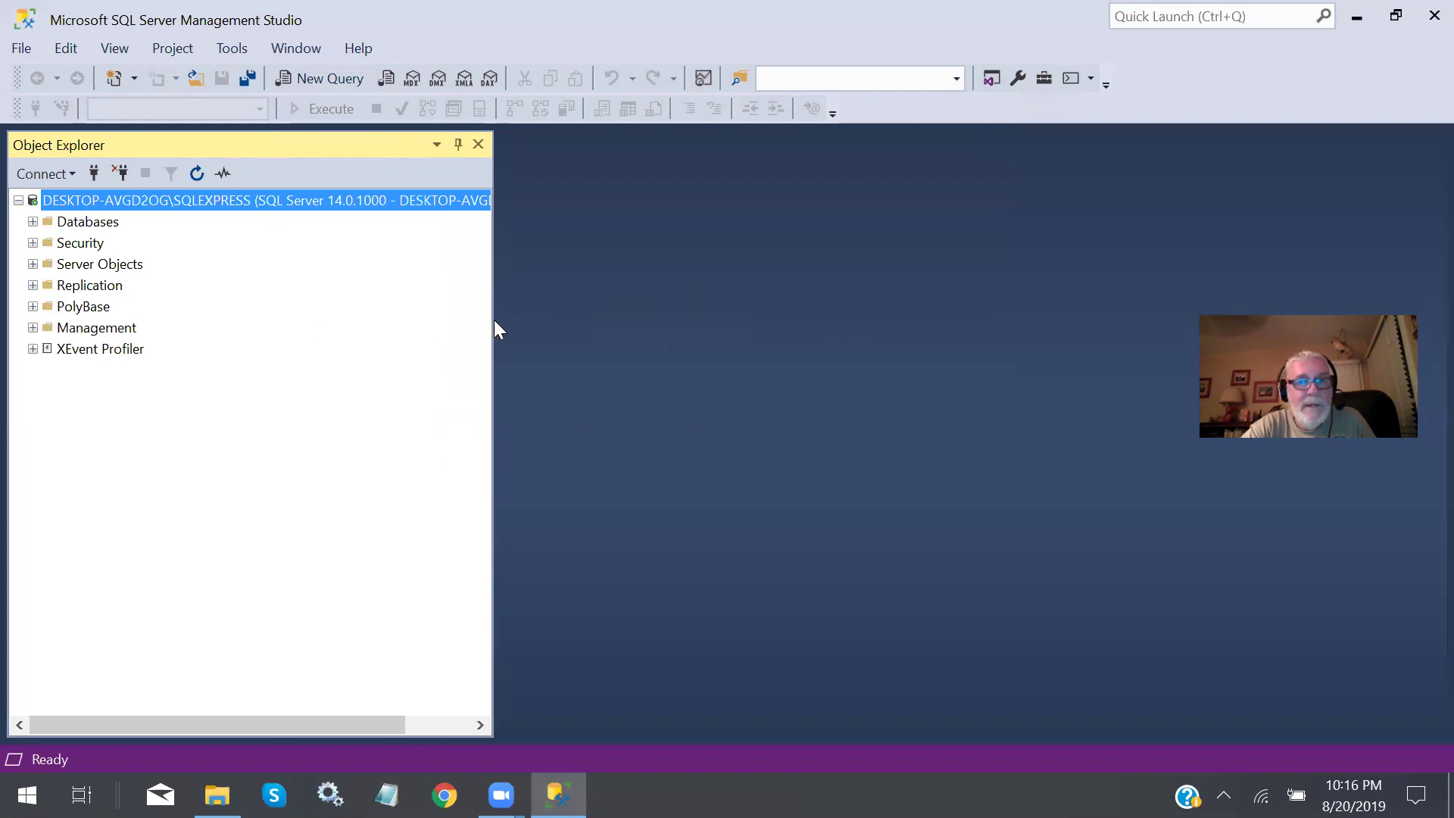
pyautogui.moveTo(496, 316); pyautogui.dragTo(589, 315)
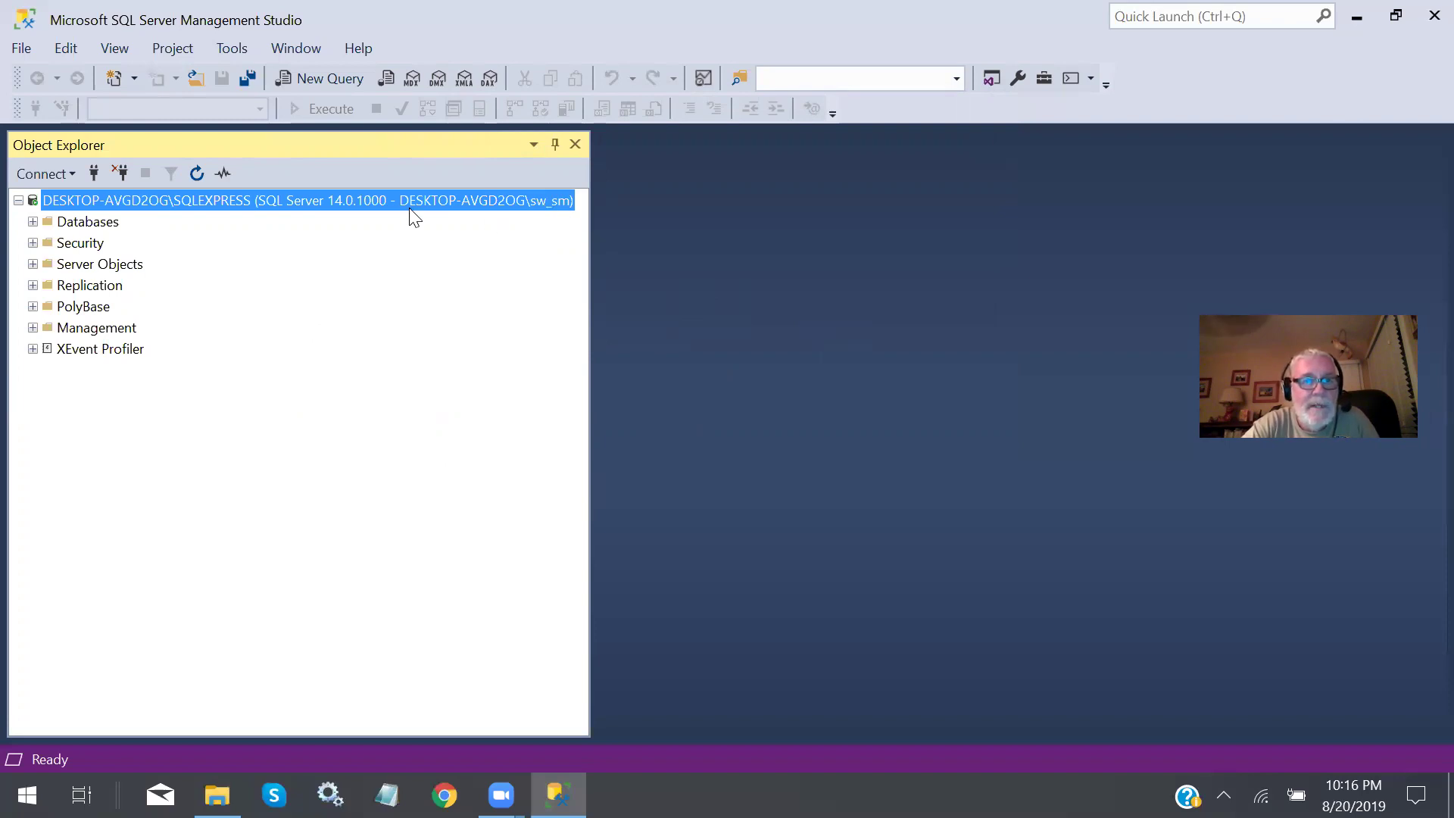
# List the logins under Security > Logins, then view and close the sa login's properties.
pyautogui.click(34, 244)
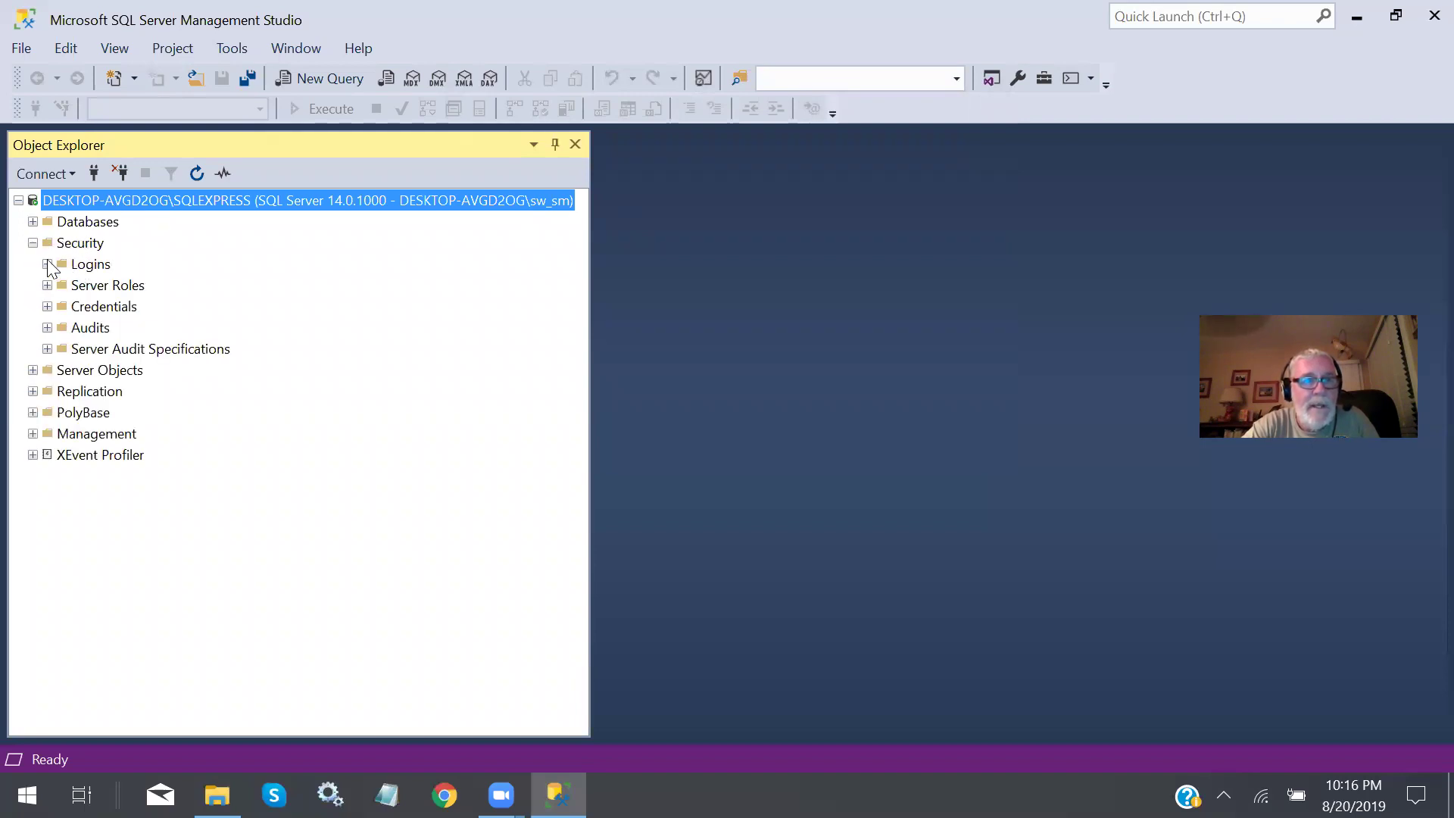
pyautogui.click(47, 265)
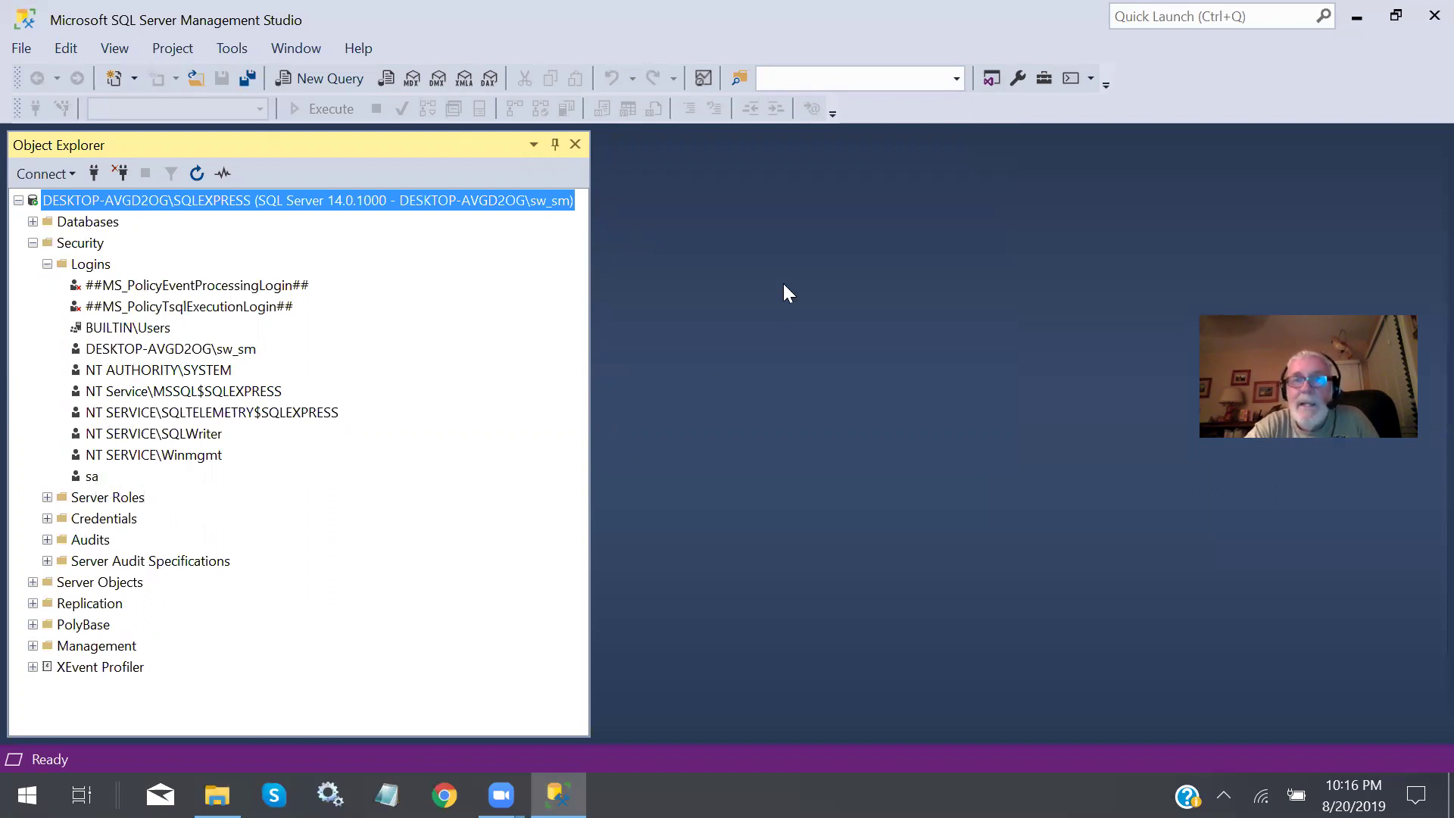
pyautogui.click(93, 476)
pyautogui.doubleClick(93, 475)
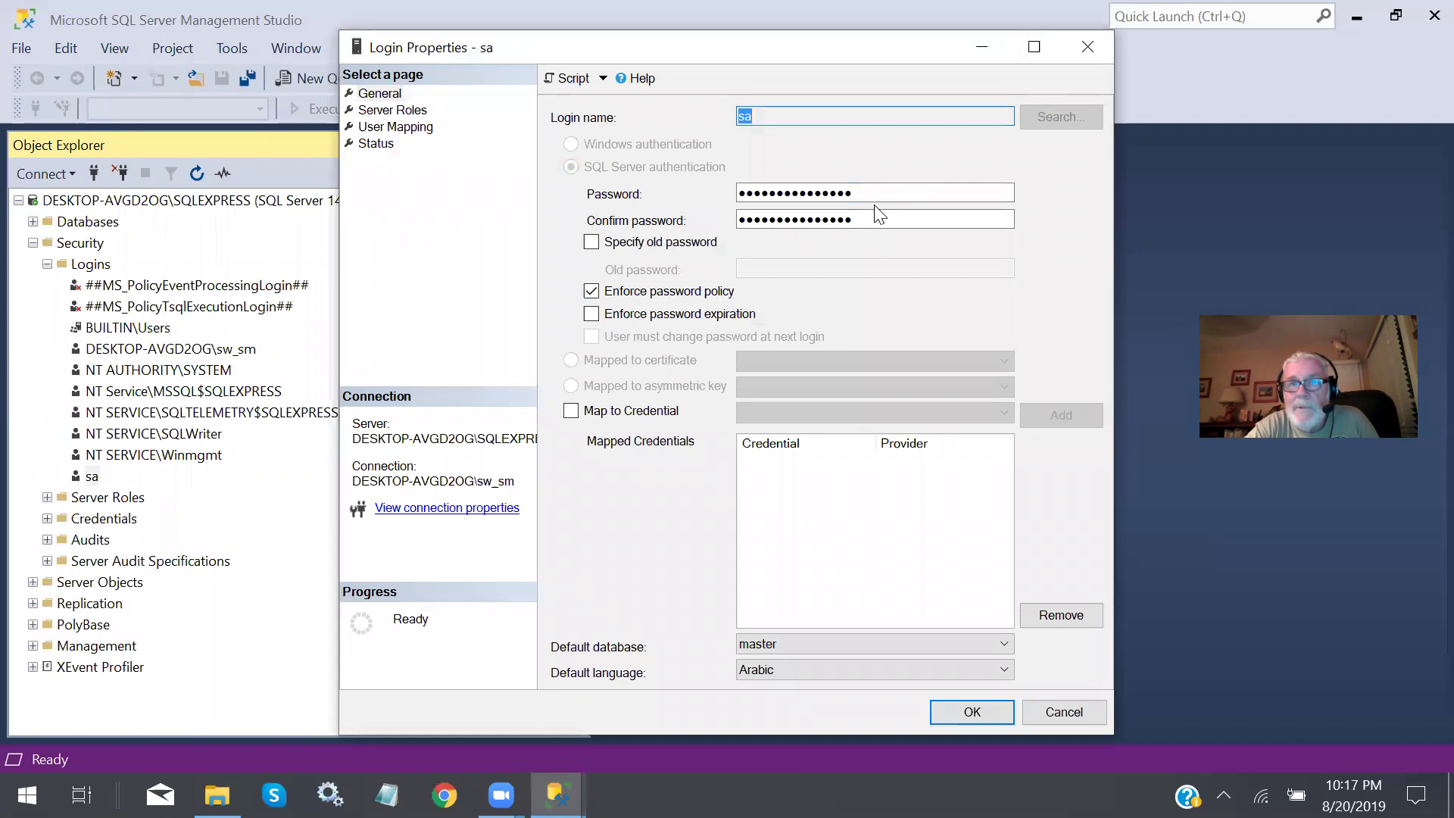
pyautogui.click(1089, 49)
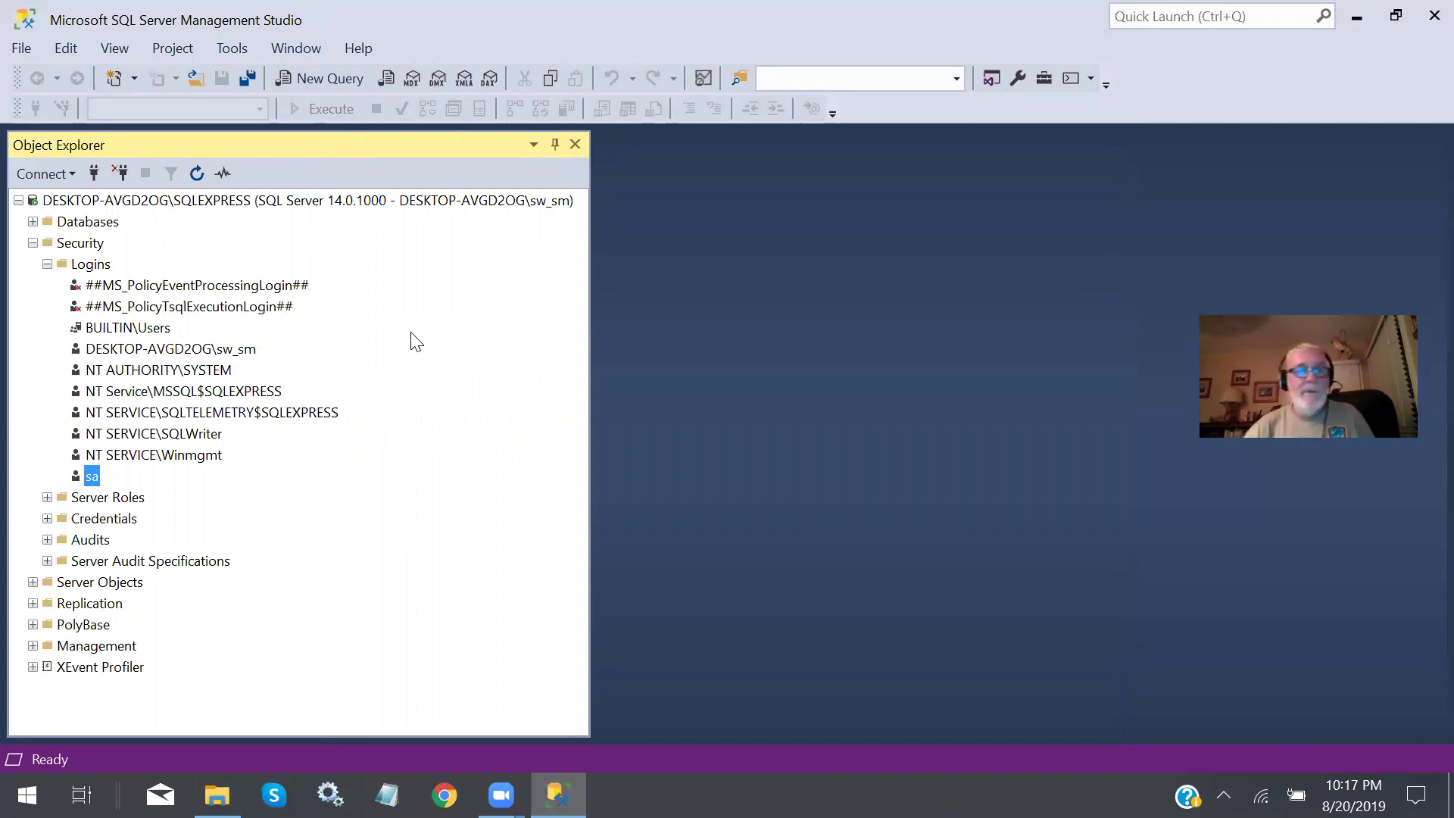
pyautogui.rightClick(95, 269)
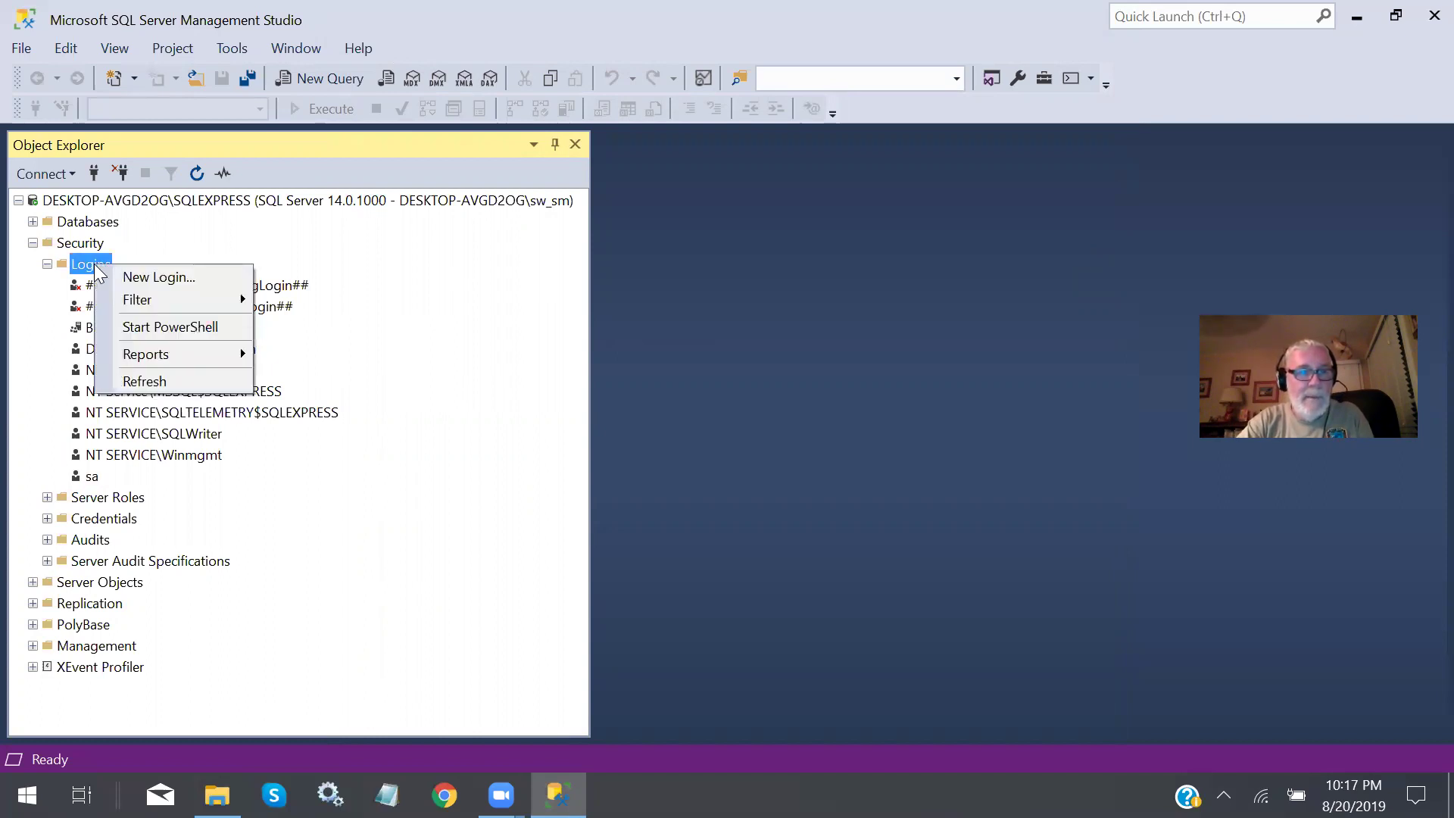
pyautogui.click(157, 279)
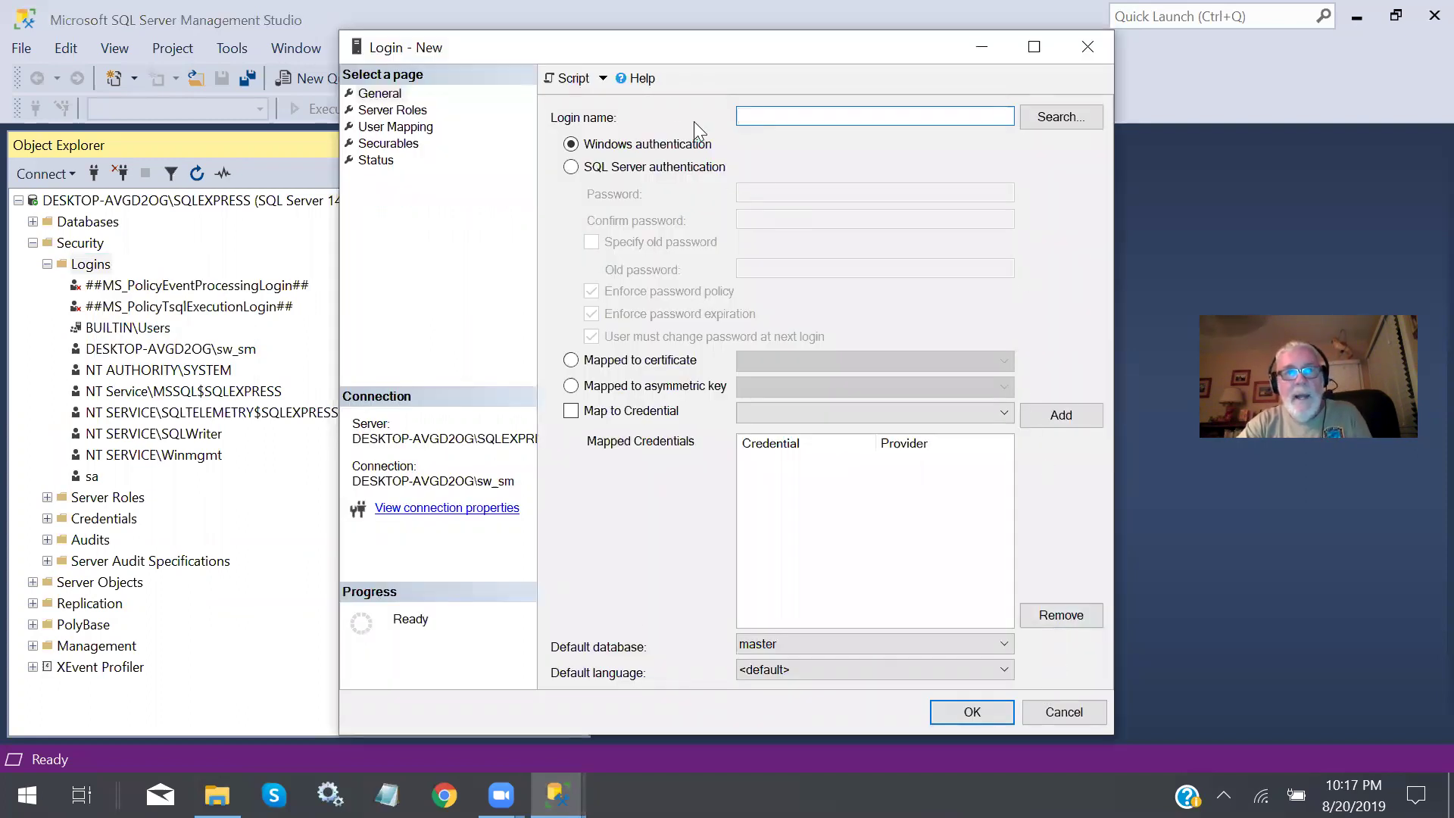
pyautogui.click(619, 169)
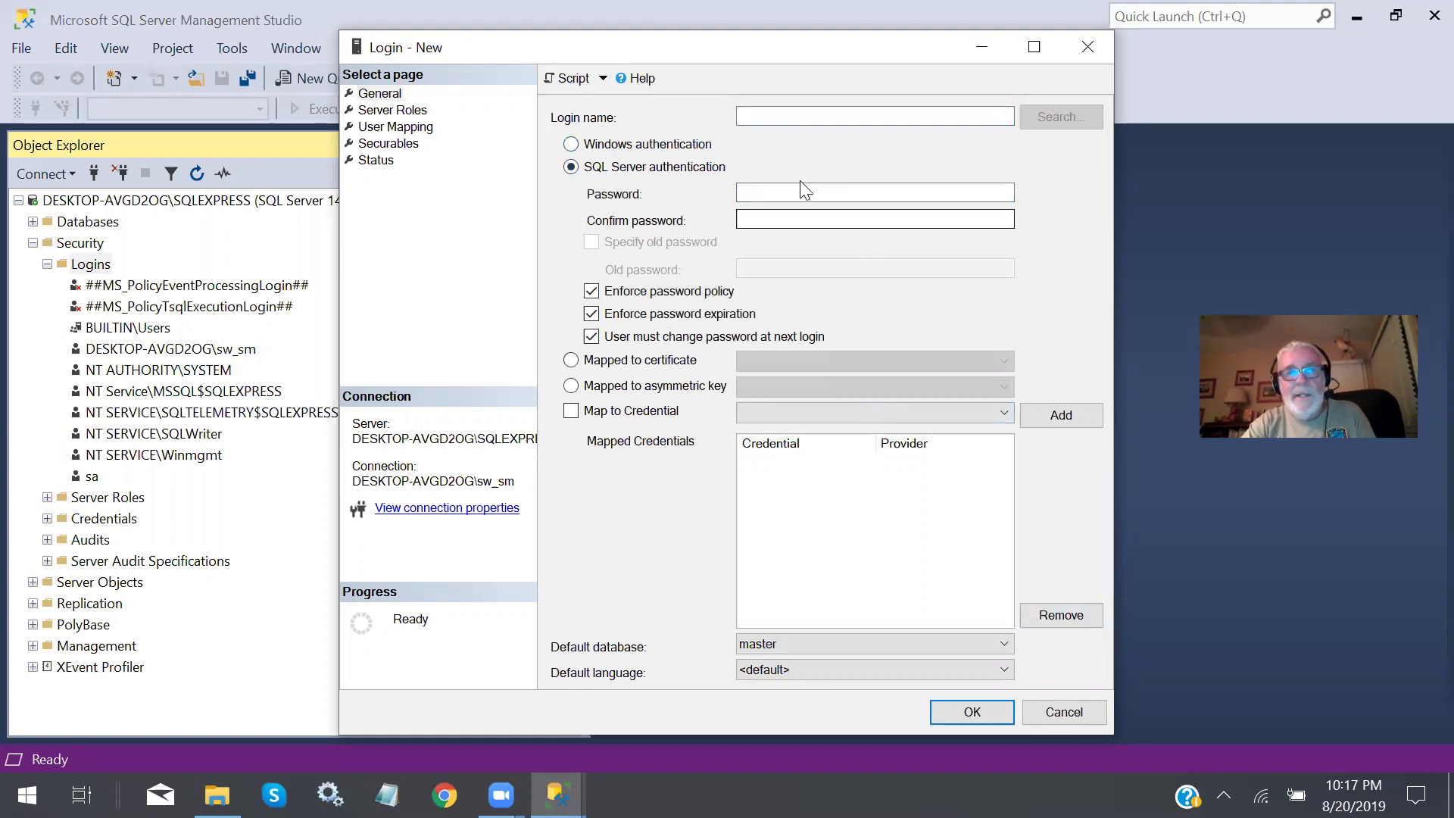
pyautogui.click(789, 117)
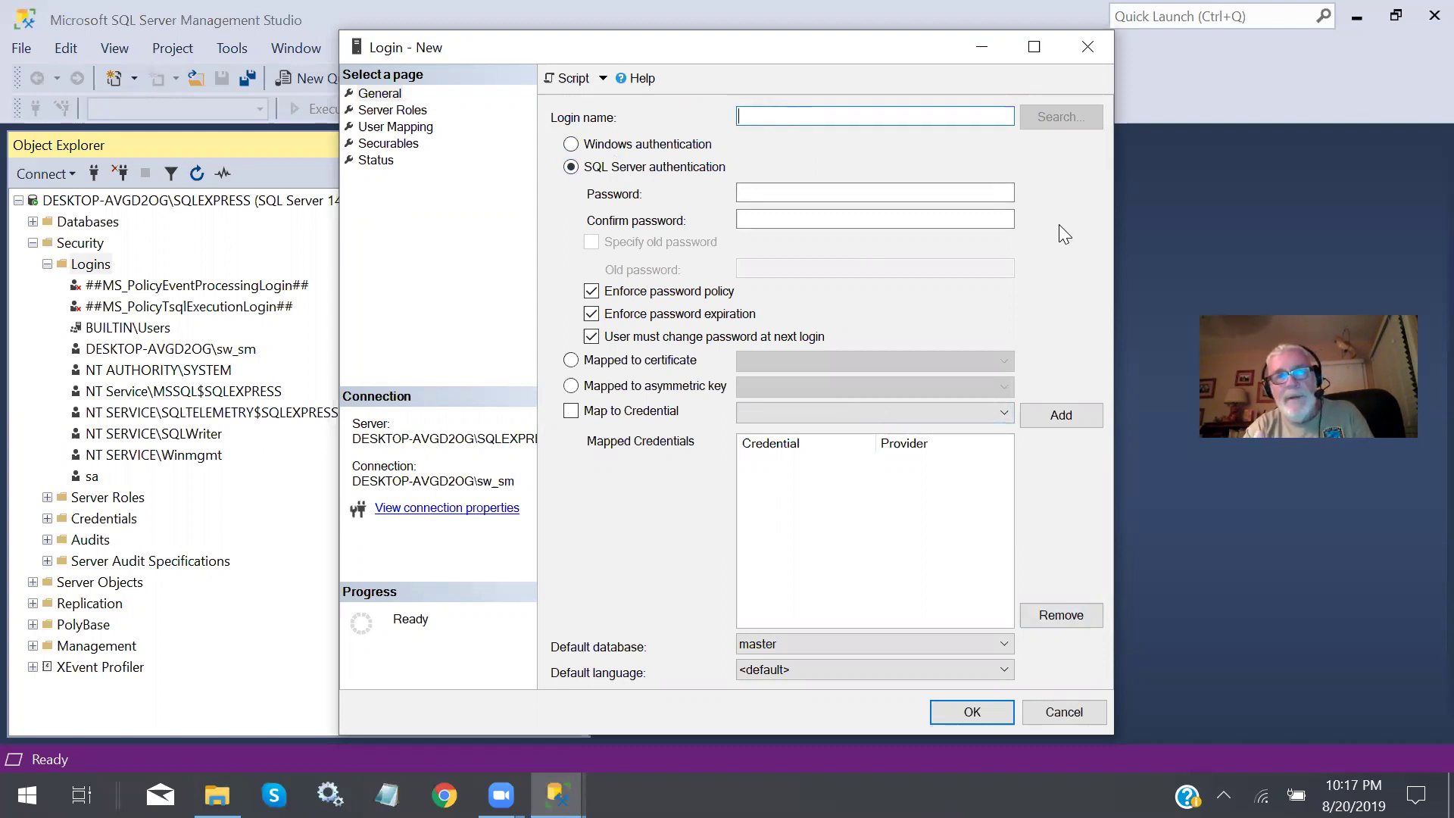
pyautogui.write('s')
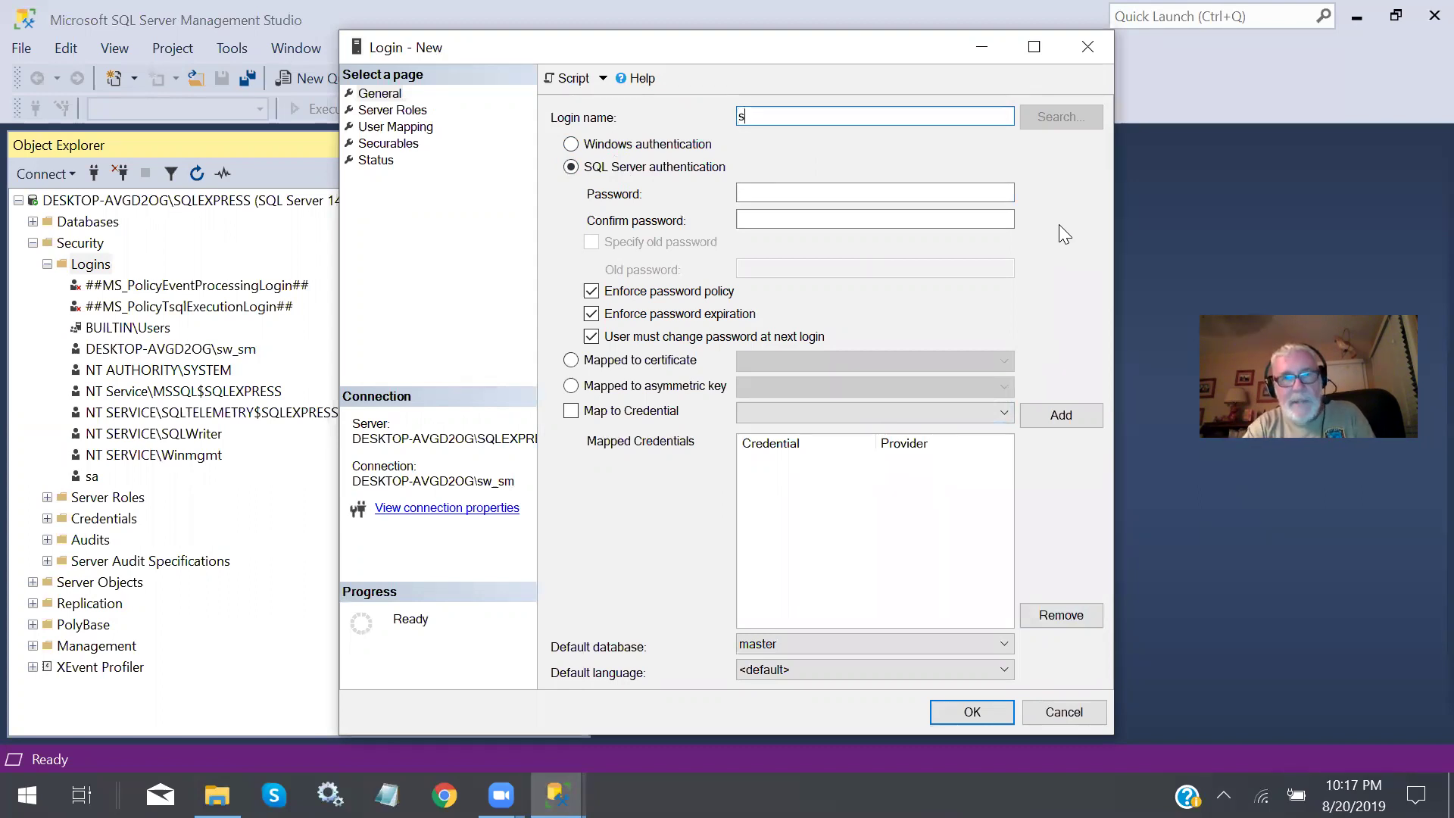
pyautogui.write('wsmith')
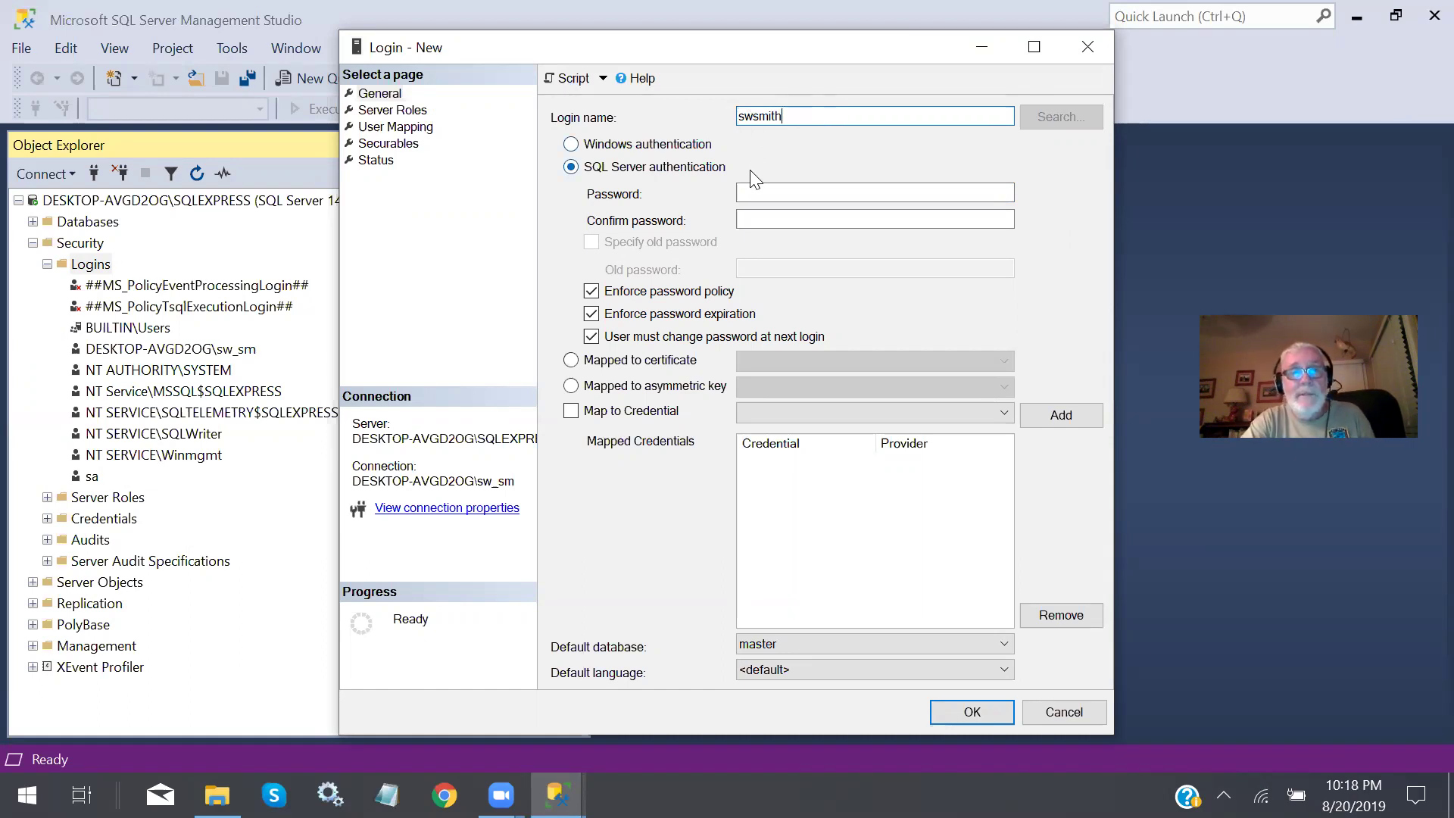
# Enter and confirm the password, keep policy enforced, turn off expiration, and create the login.
pyautogui.click(750, 191)
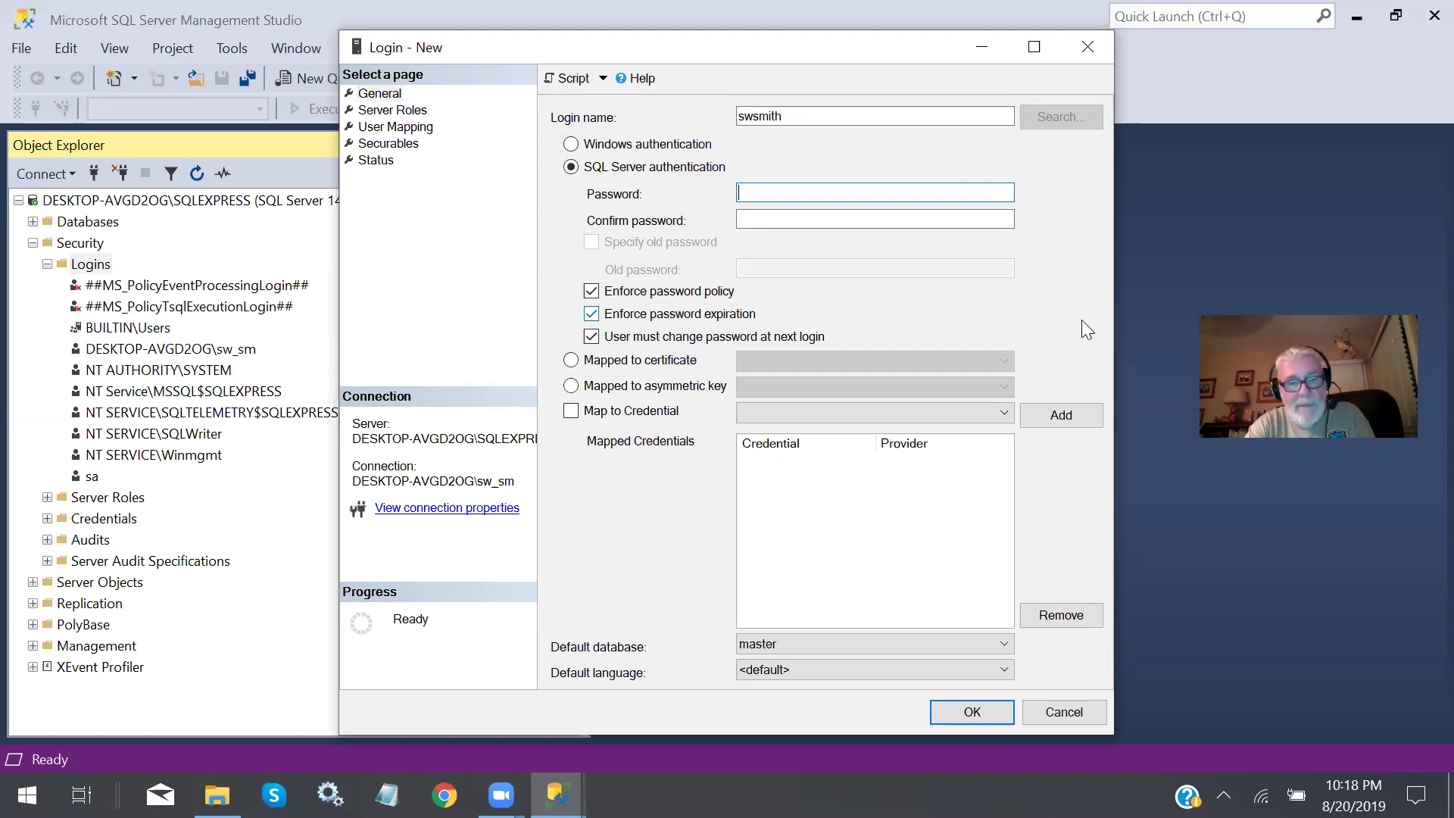
pyautogui.write('****')
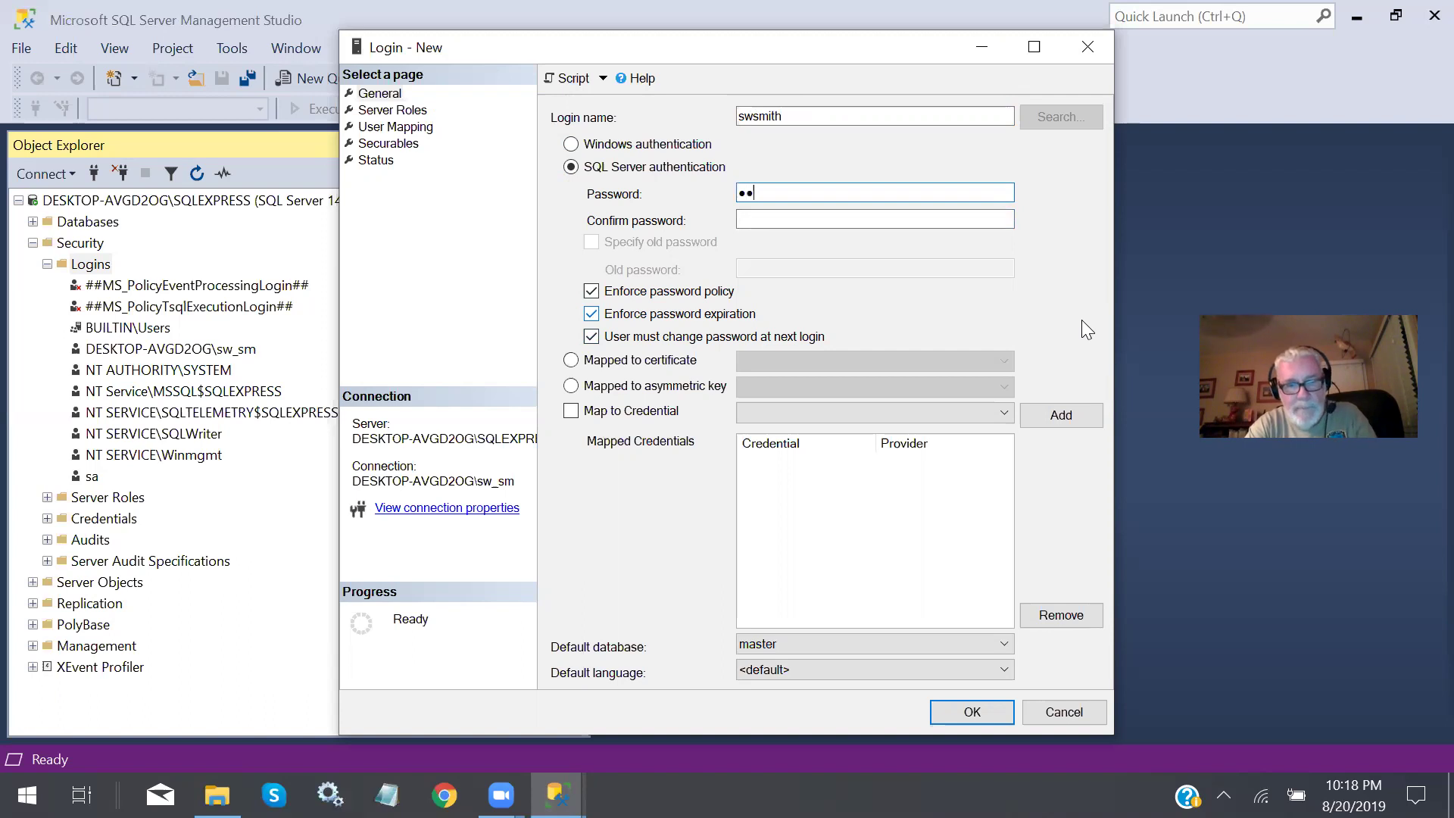
pyautogui.write('**')
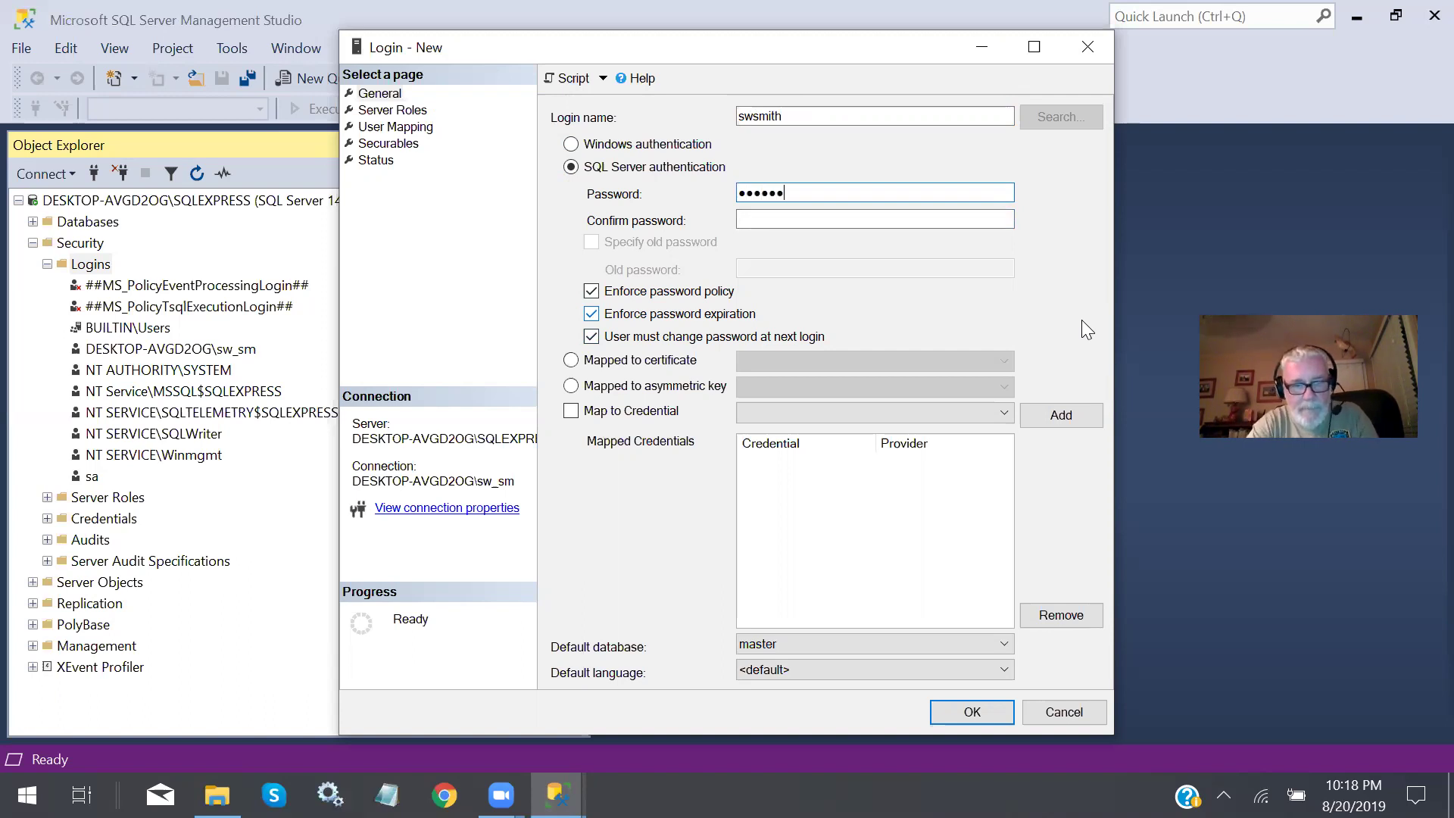
pyautogui.write('**')
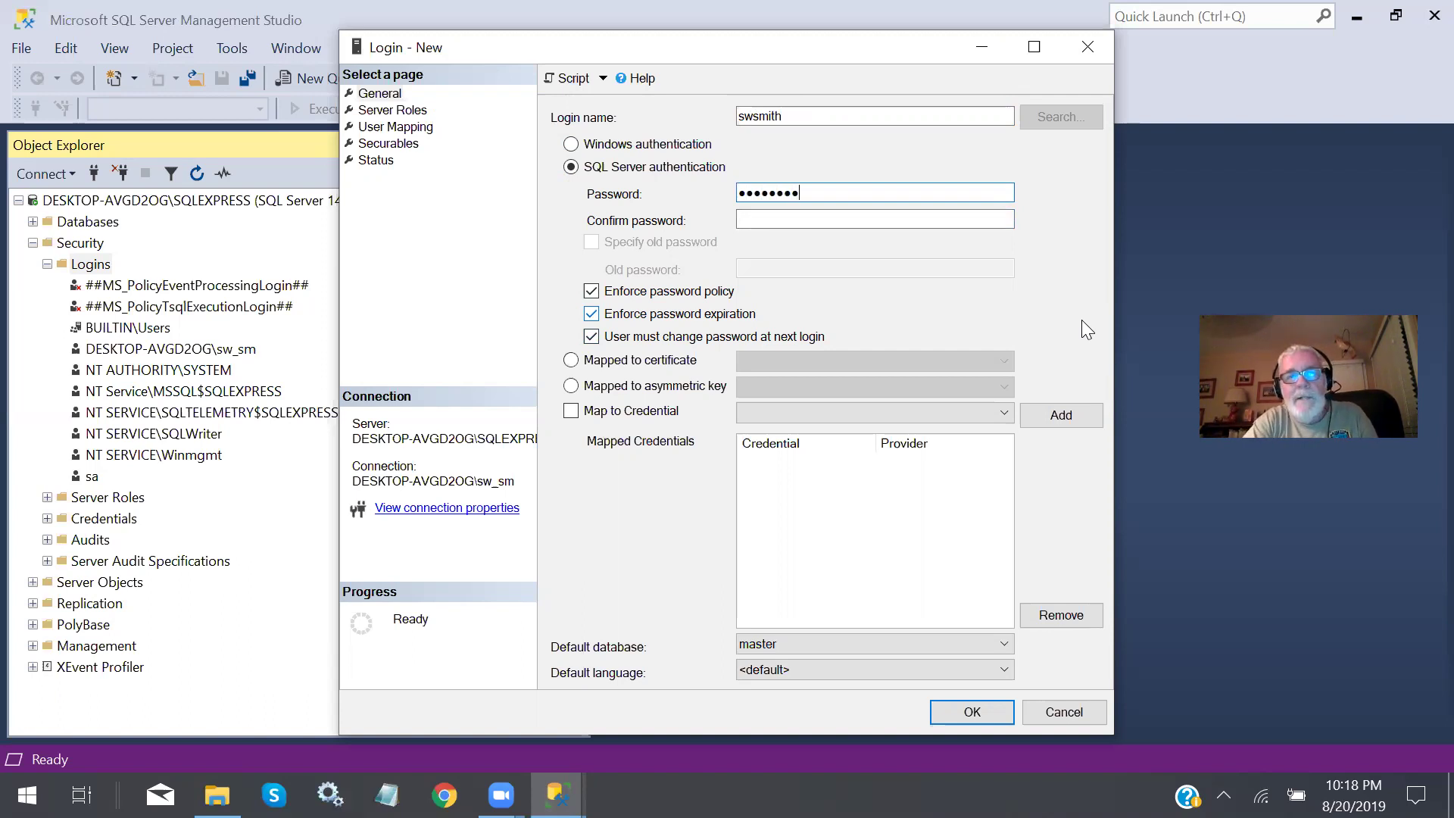
pyautogui.click(788, 217)
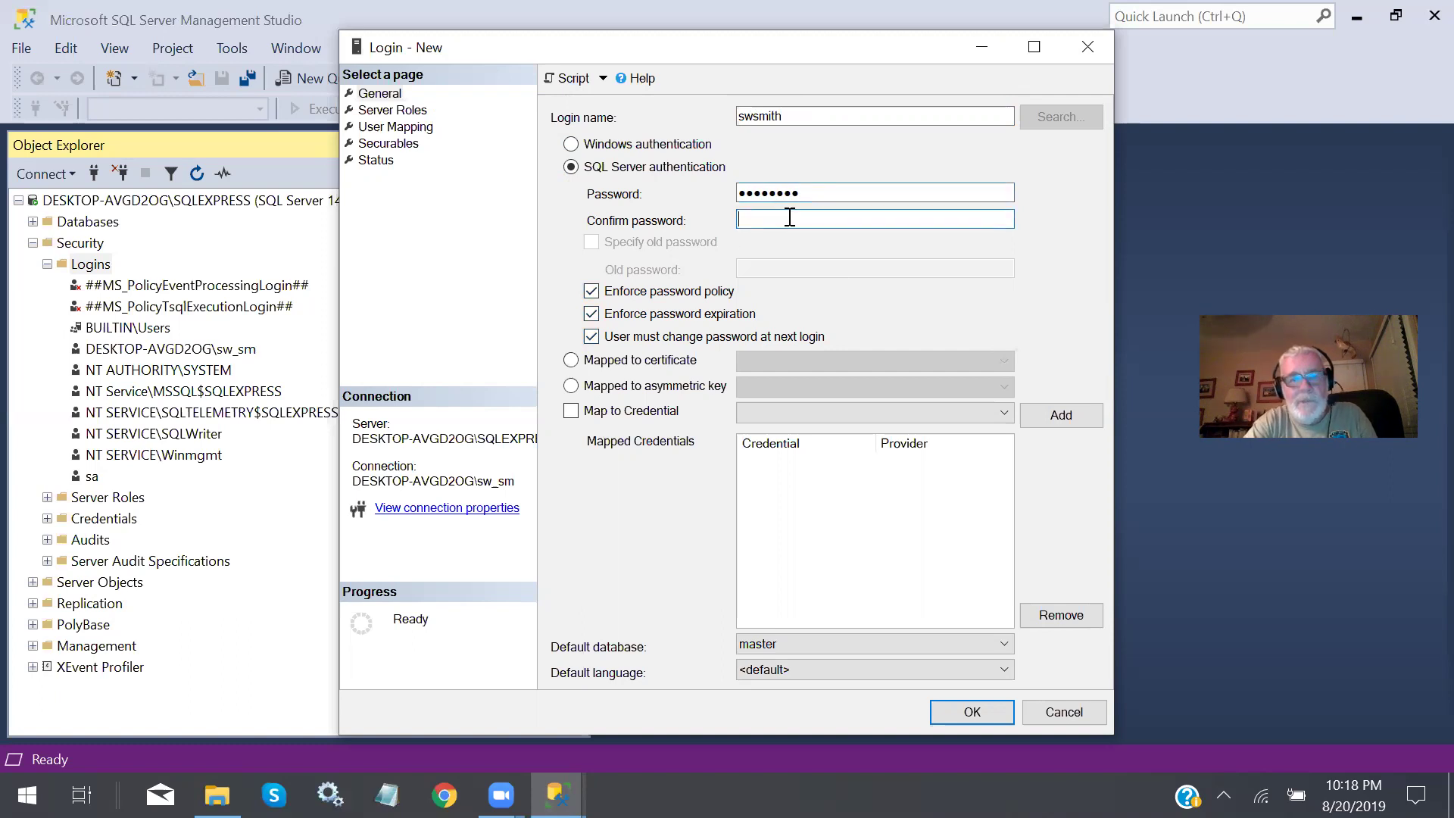
pyautogui.write('****')
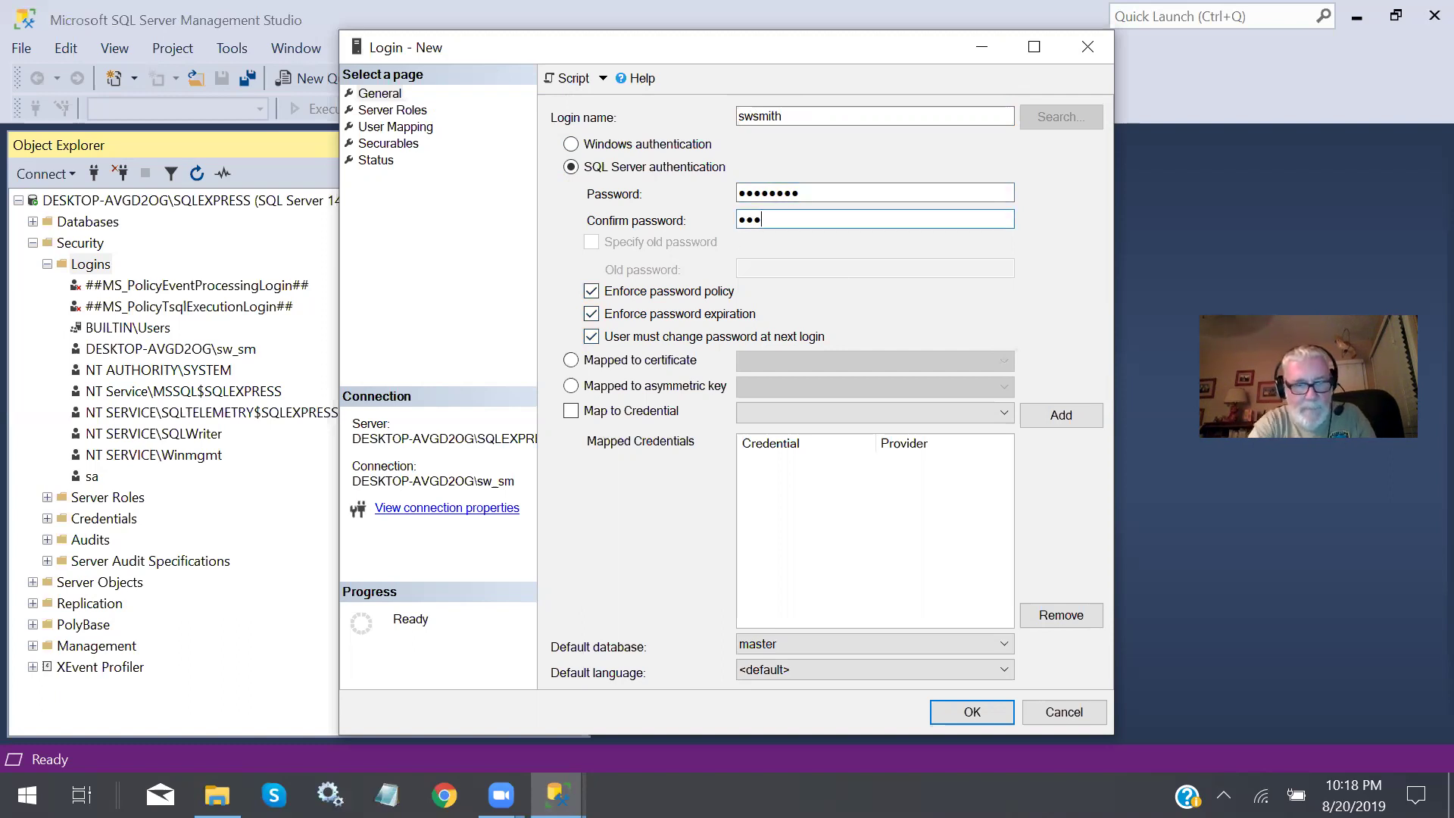
pyautogui.write('****')
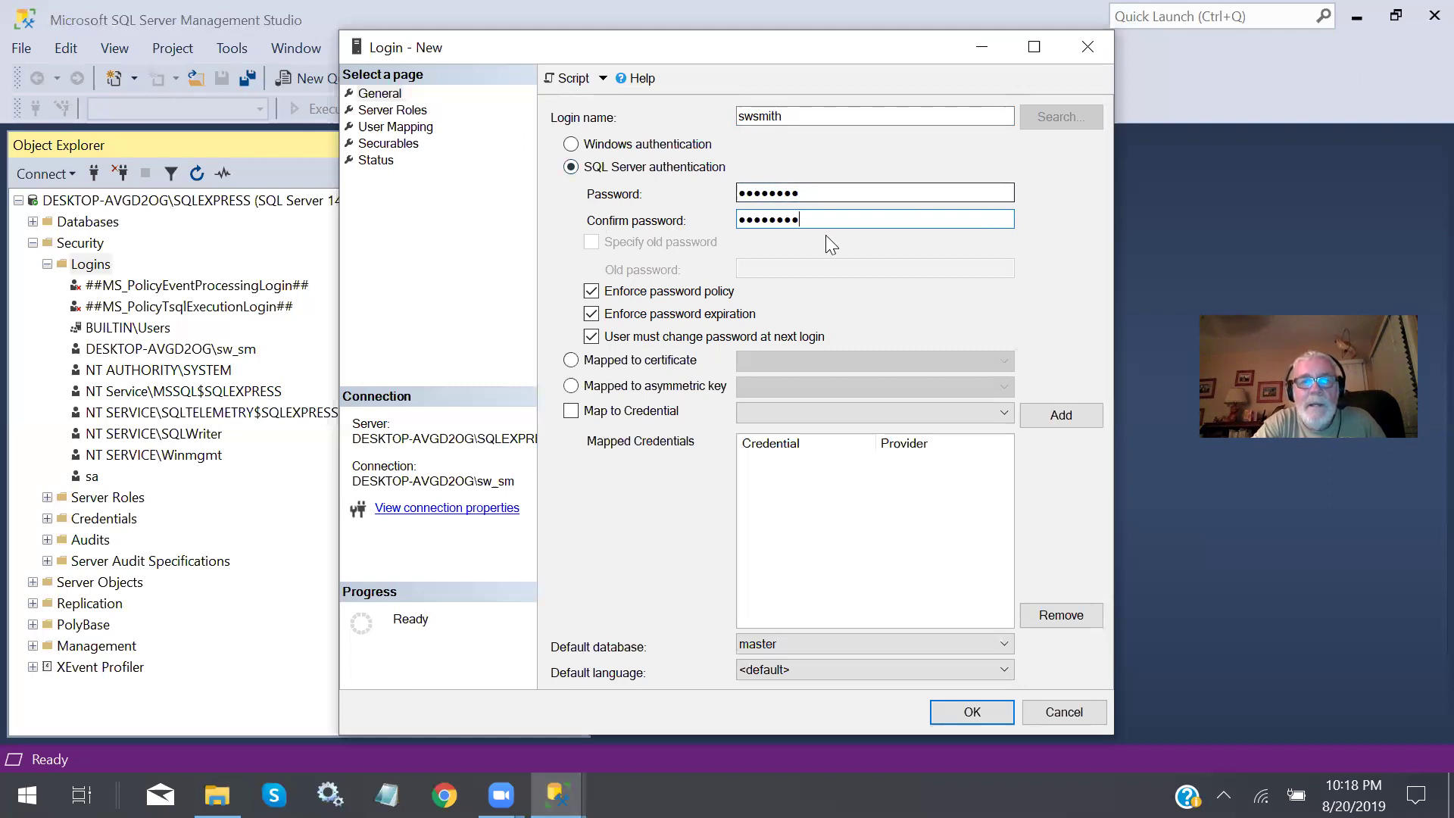
pyautogui.click(592, 294)
pyautogui.click(595, 295)
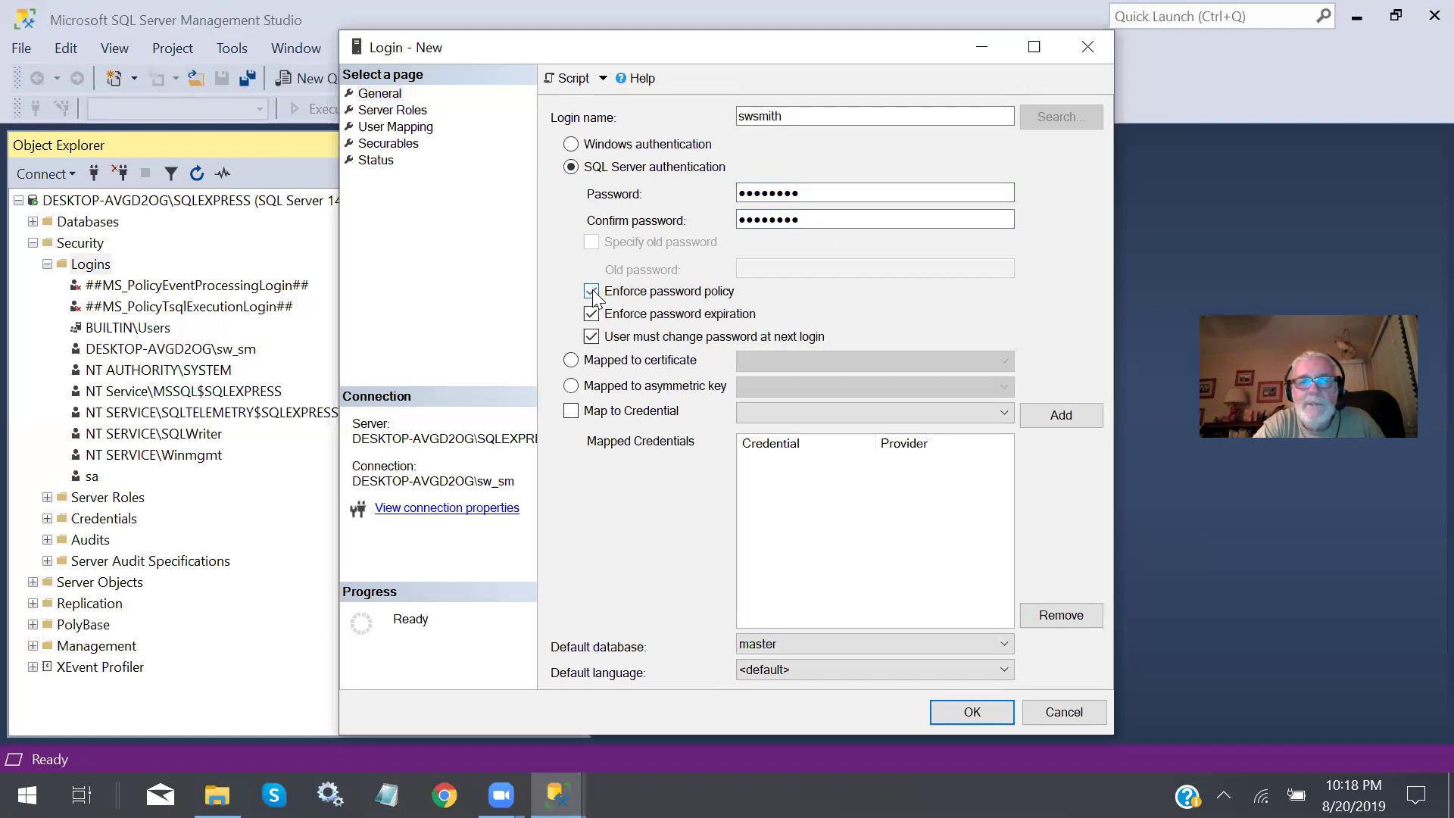
pyautogui.click(591, 315)
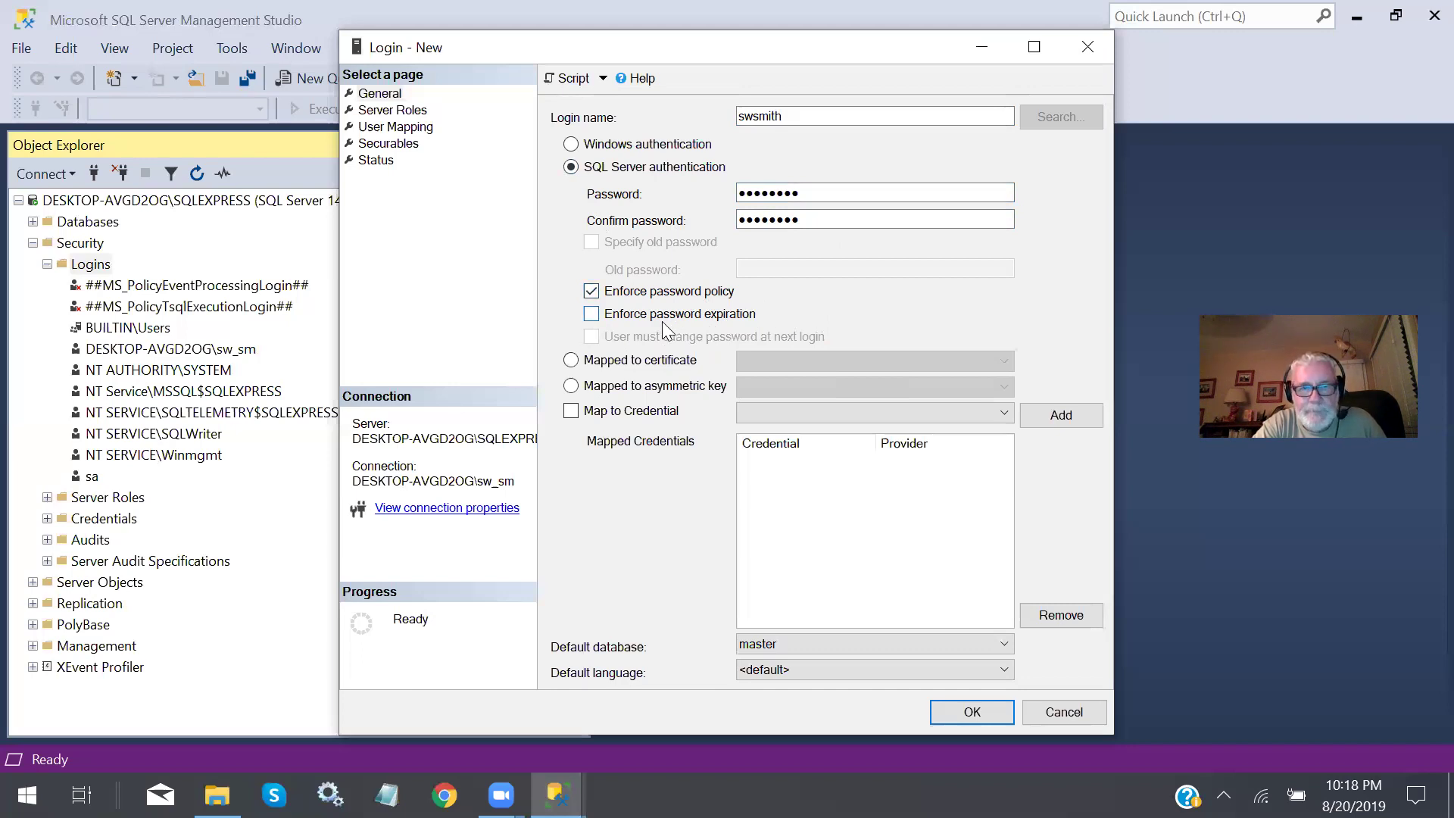
pyautogui.click(969, 715)
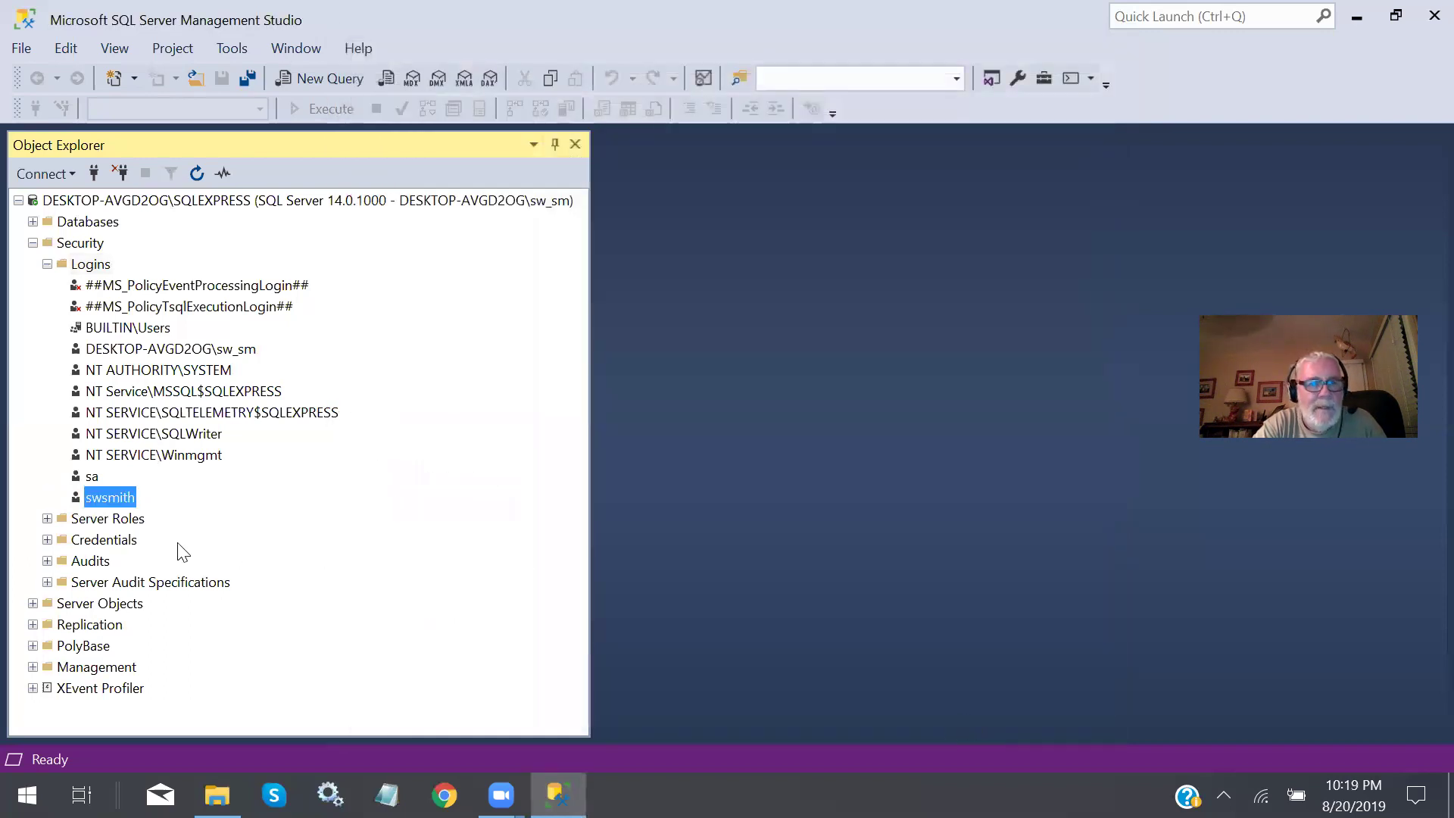
# Collapse the Logins list and the Security folder in Object Explorer.
pyautogui.click(126, 500)
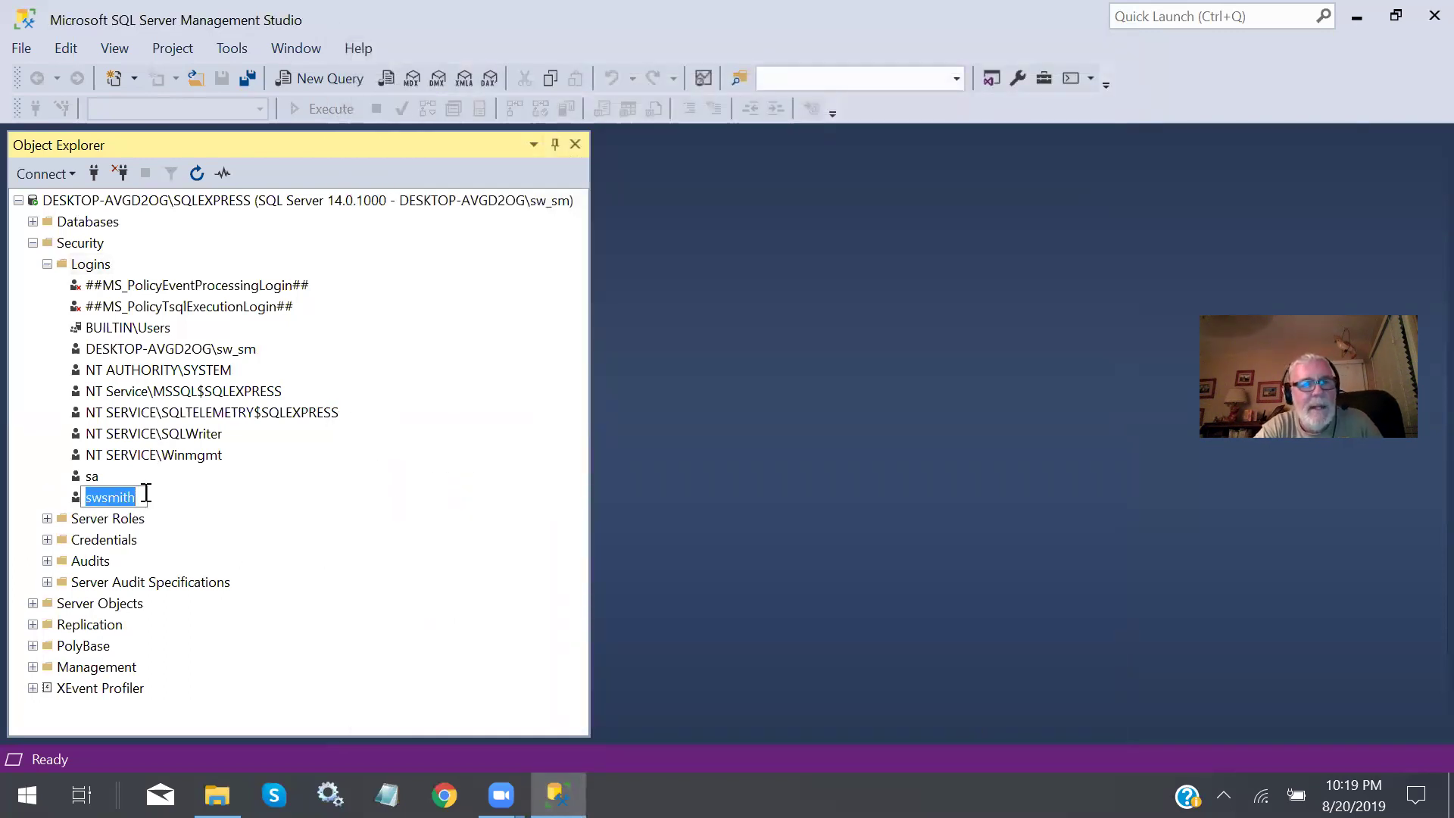
pyautogui.click(171, 503)
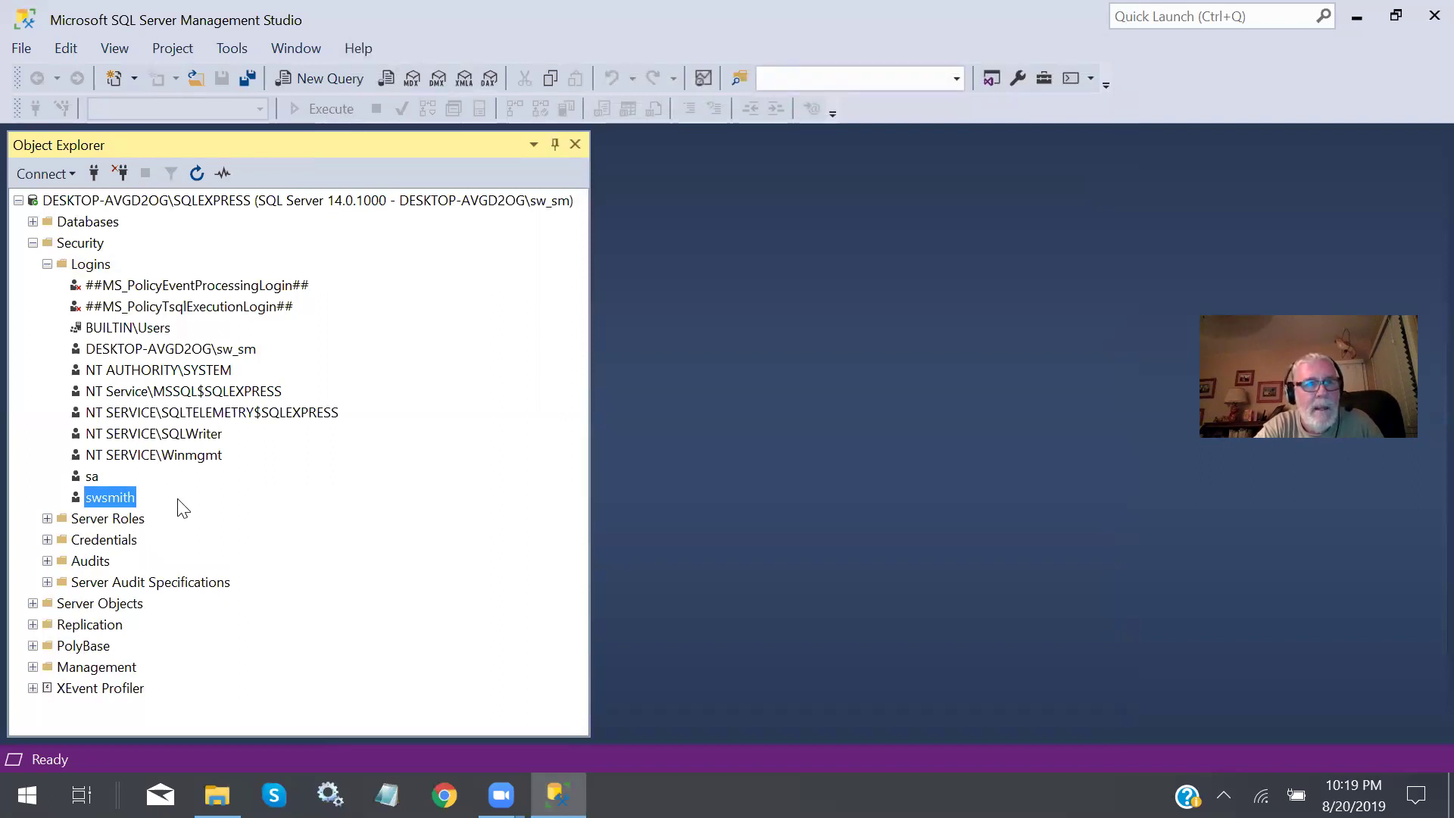
pyautogui.click(44, 265)
pyautogui.click(43, 265)
pyautogui.click(42, 266)
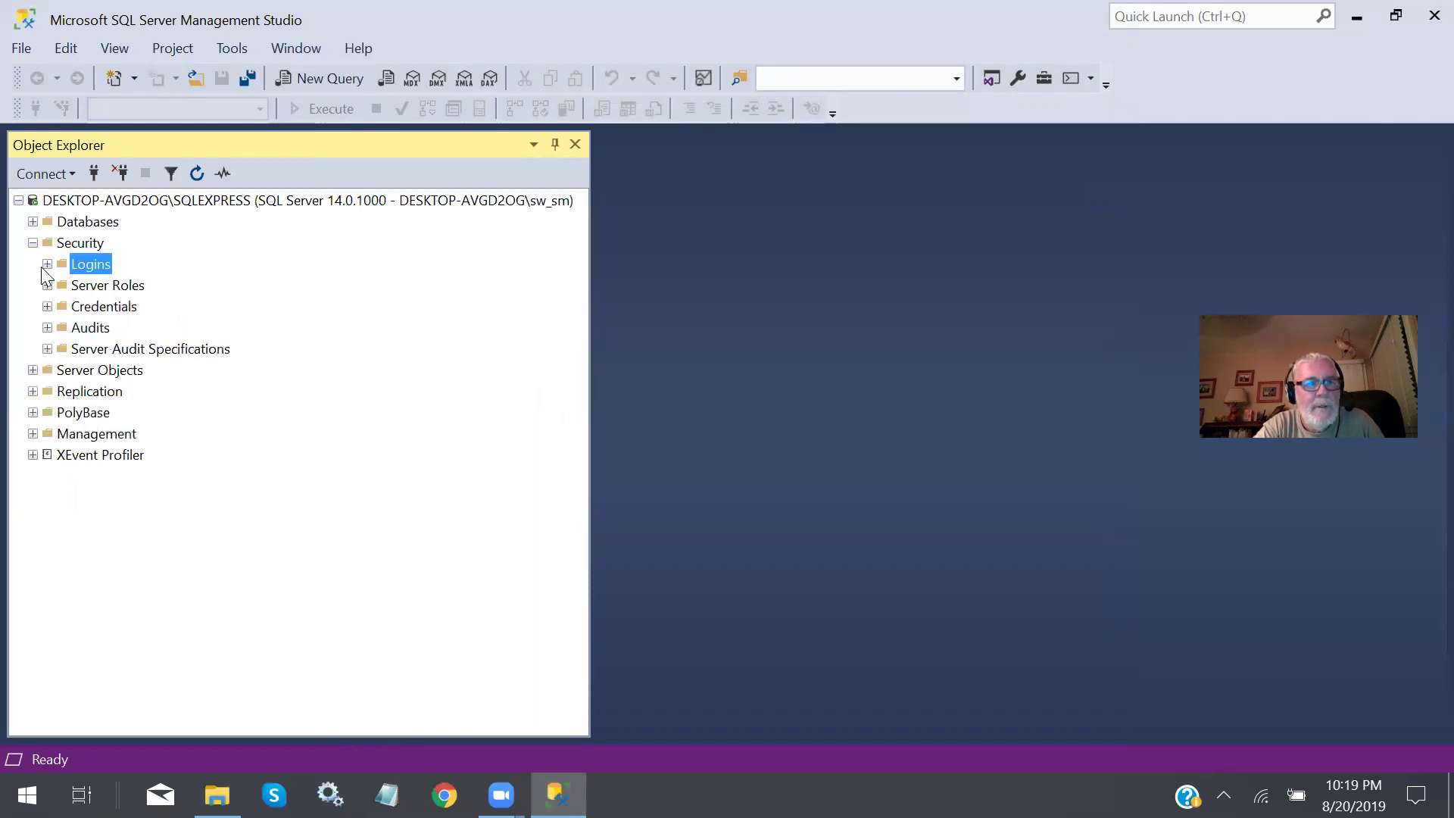
pyautogui.click(33, 243)
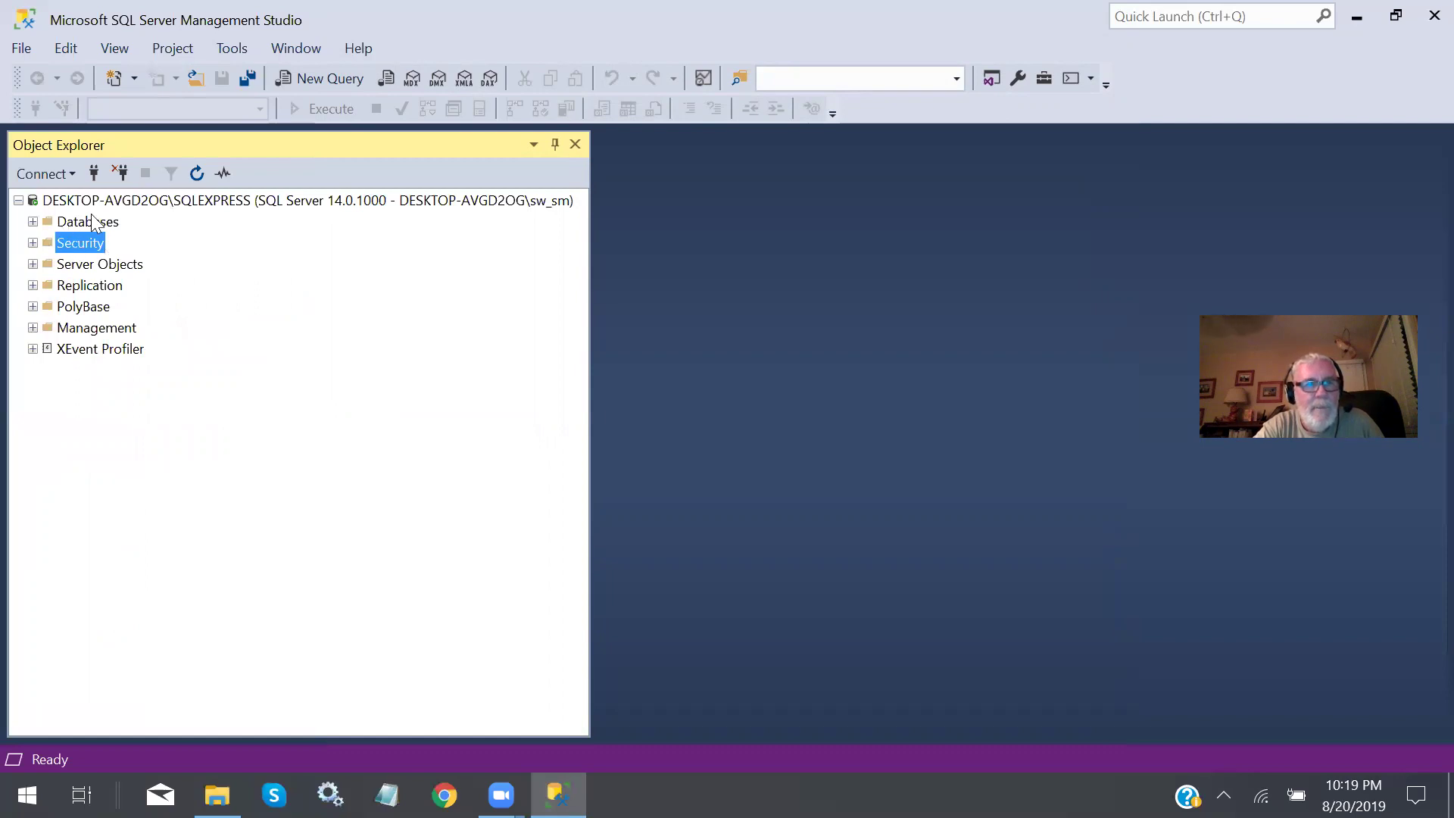
# Expand Databases and bring up the New Database dialog.
pyautogui.click(34, 220)
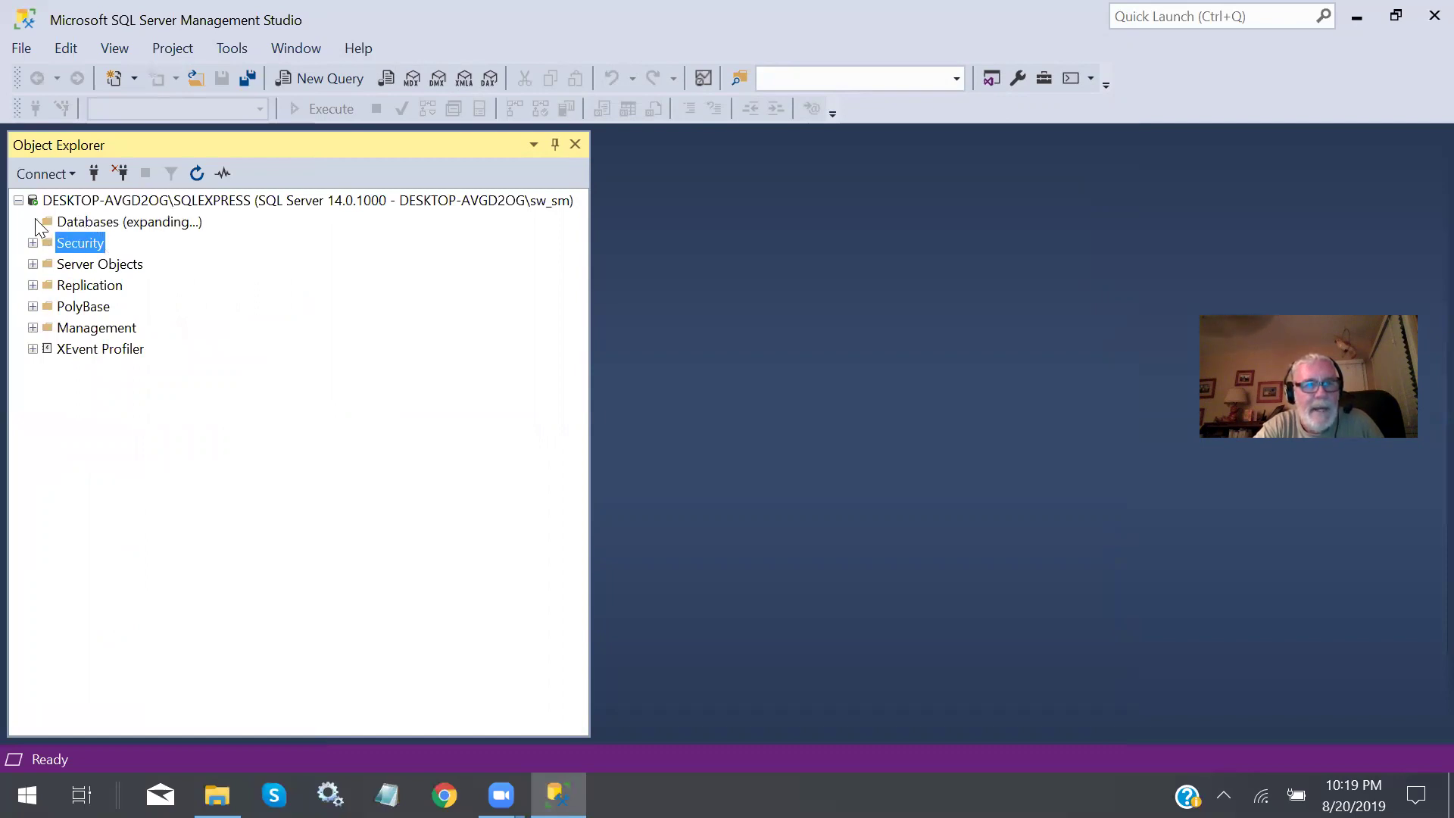
pyautogui.rightClick(82, 224)
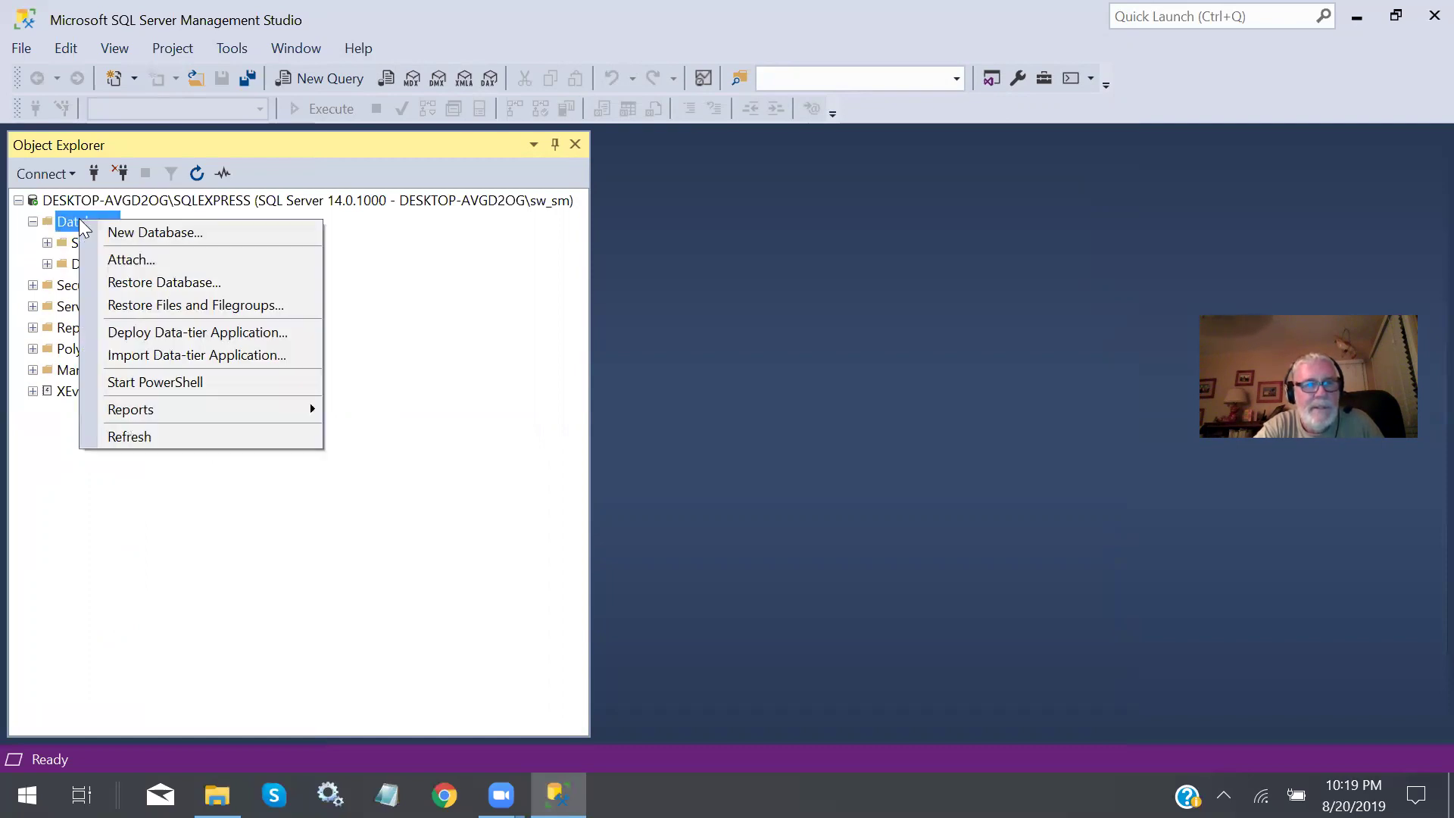
pyautogui.click(156, 233)
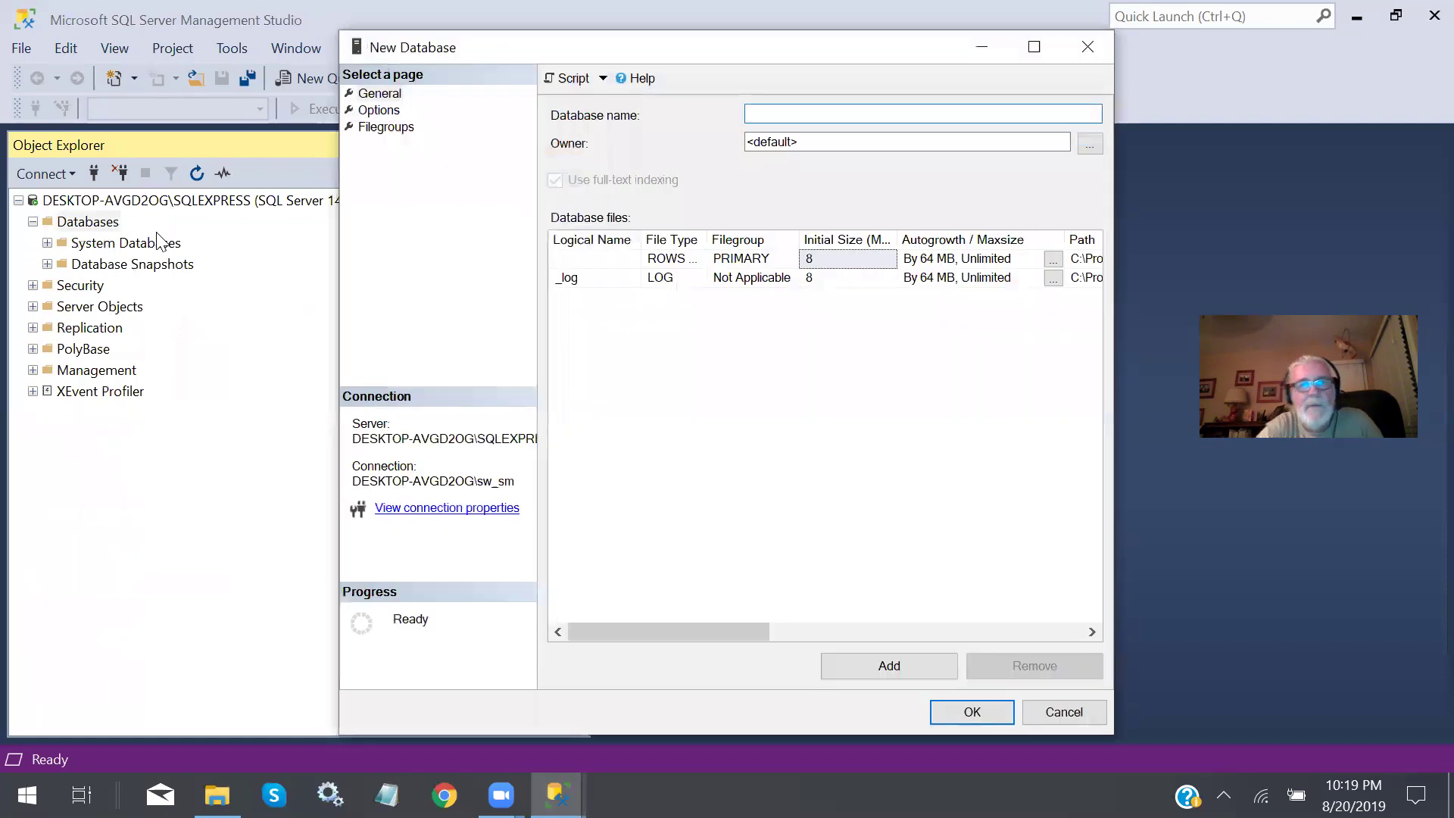
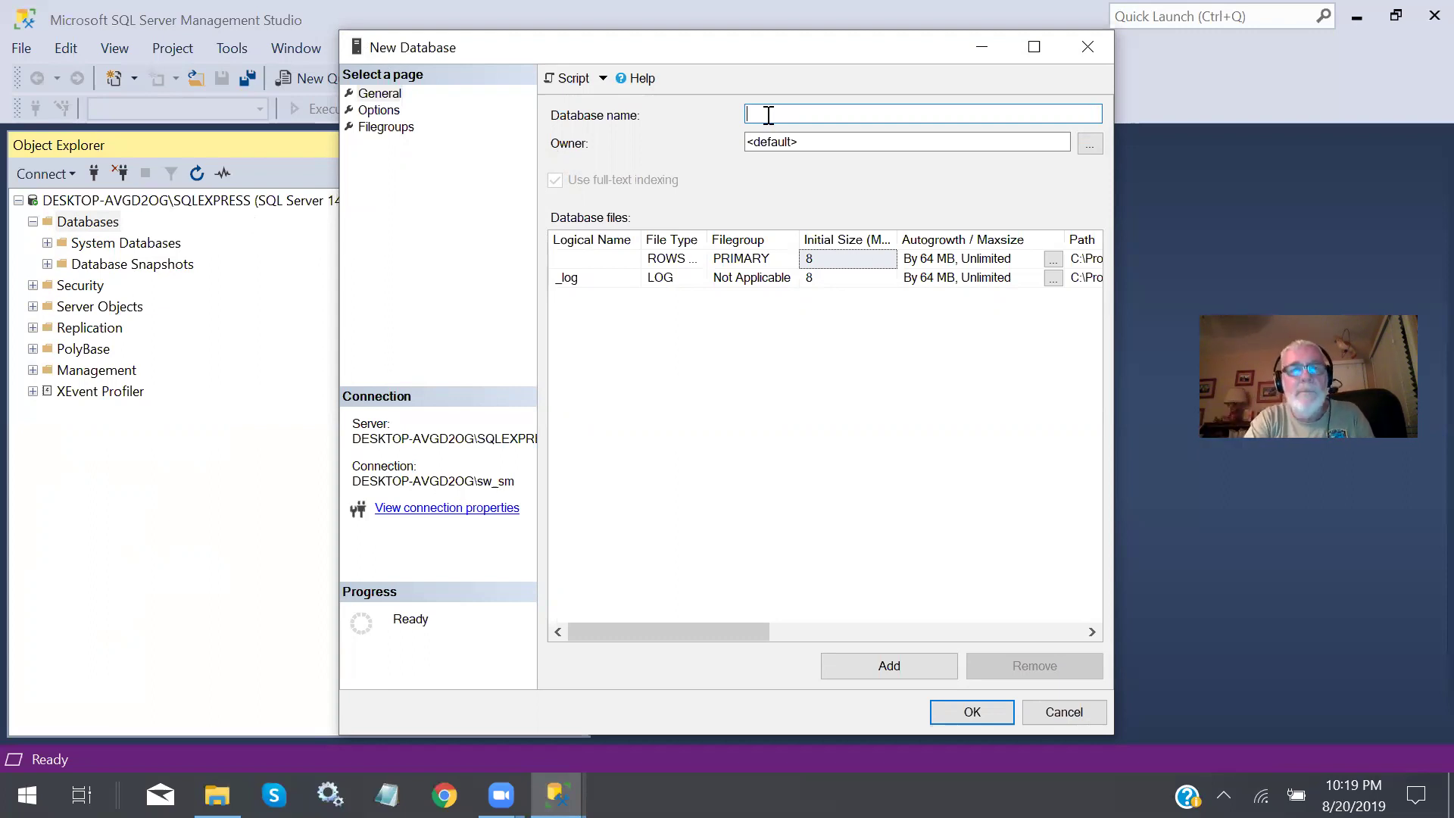
# Name the new database ap_DB and set its owner to the user's SQL login.
pyautogui.write('ap')
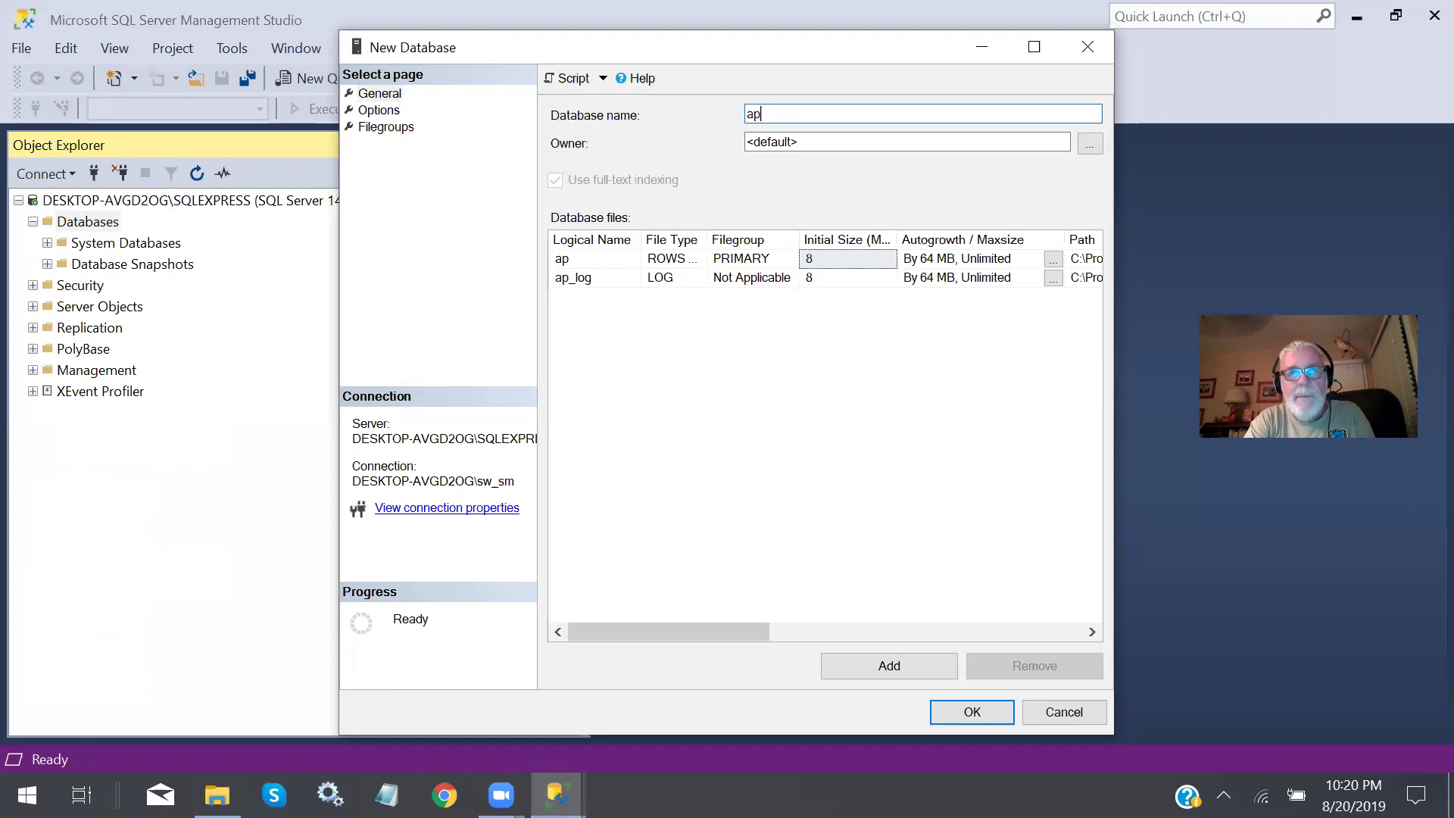
pyautogui.write('_DB')
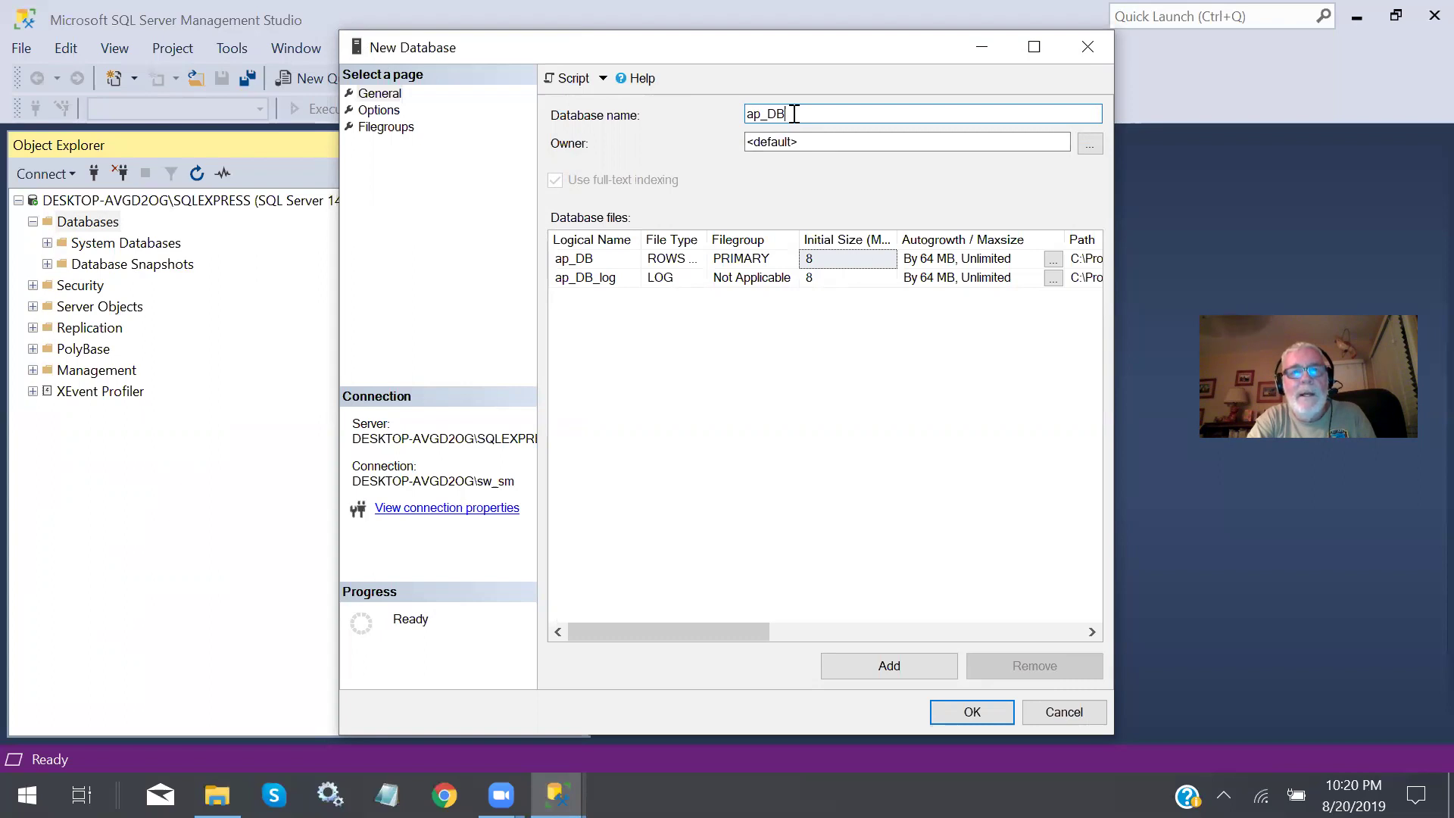
pyautogui.click(800, 142)
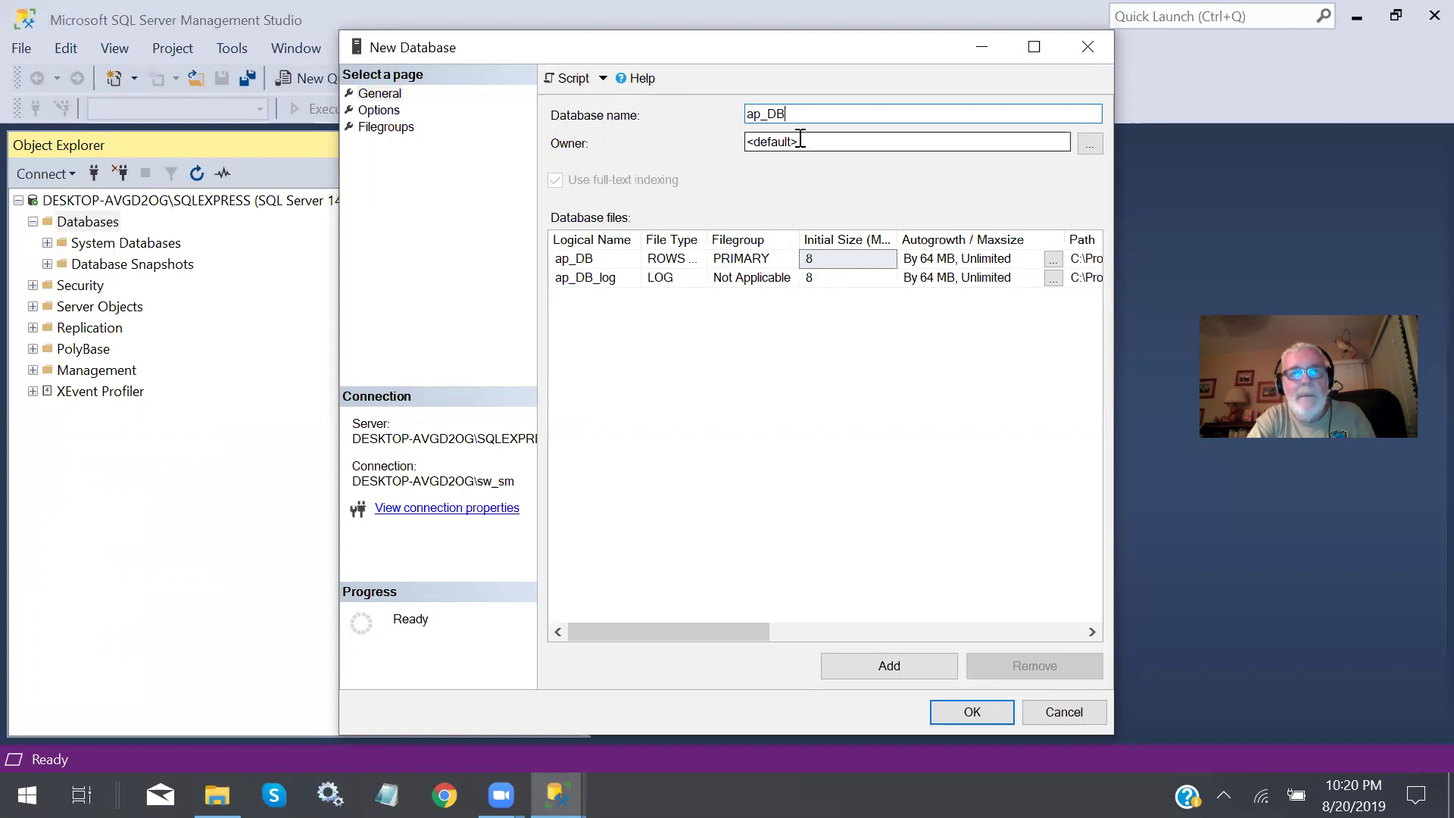
pyautogui.doubleClick(801, 142)
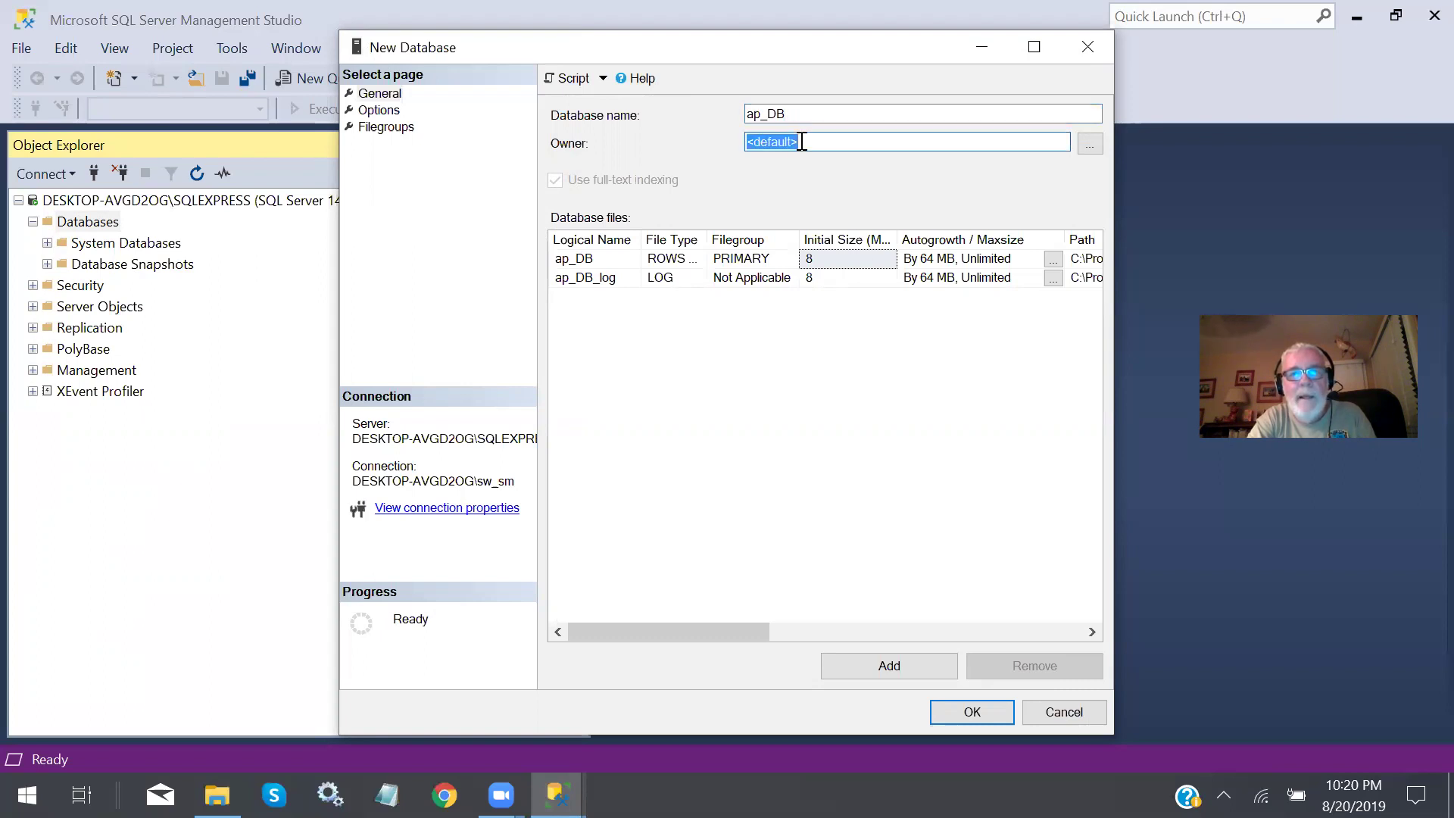
pyautogui.write('swsmith')
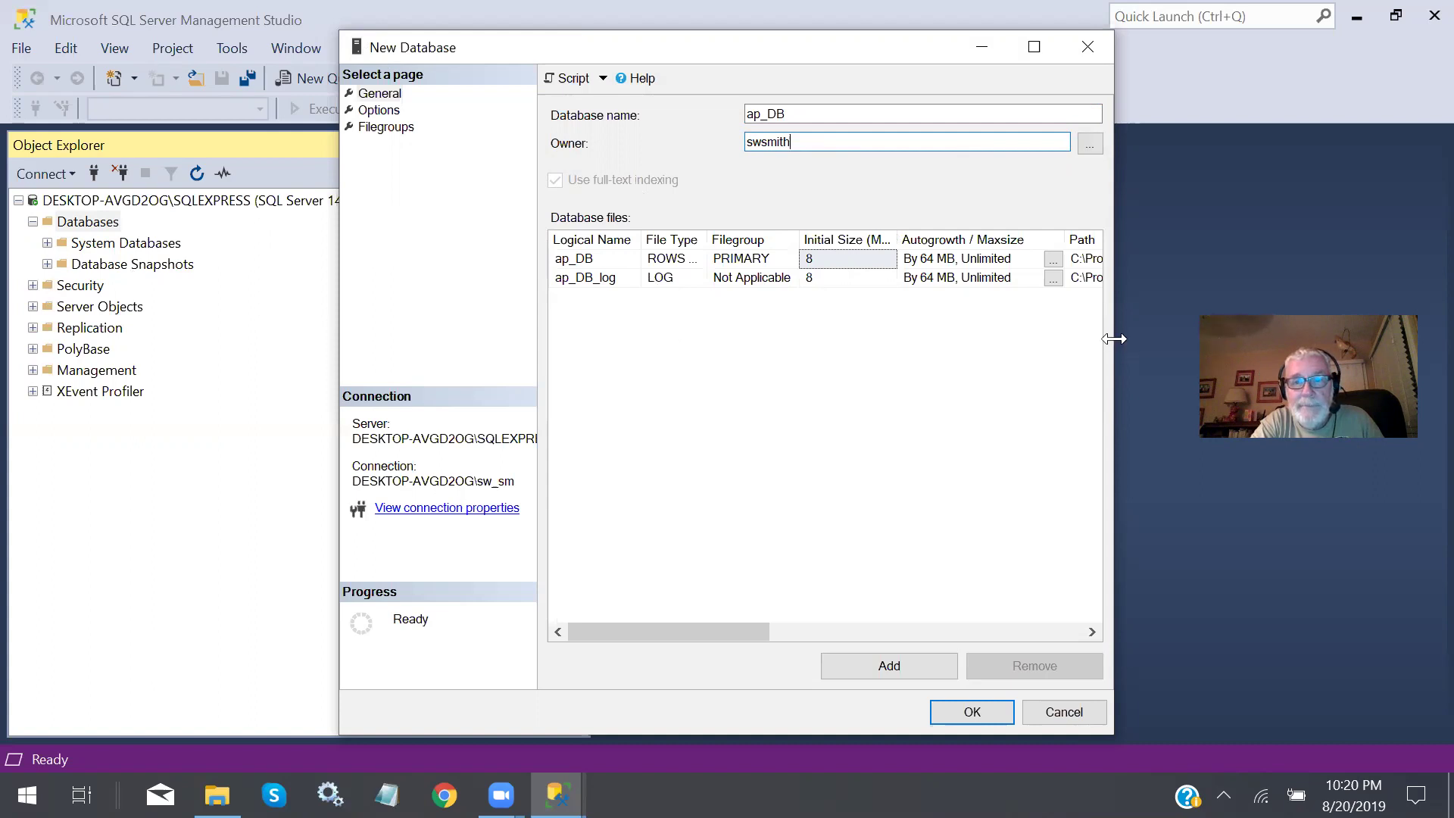
# Widen the New Database dialog to show full file paths, then create ap_DB.
pyautogui.moveTo(1113, 338); pyautogui.dragTo(1289, 333)
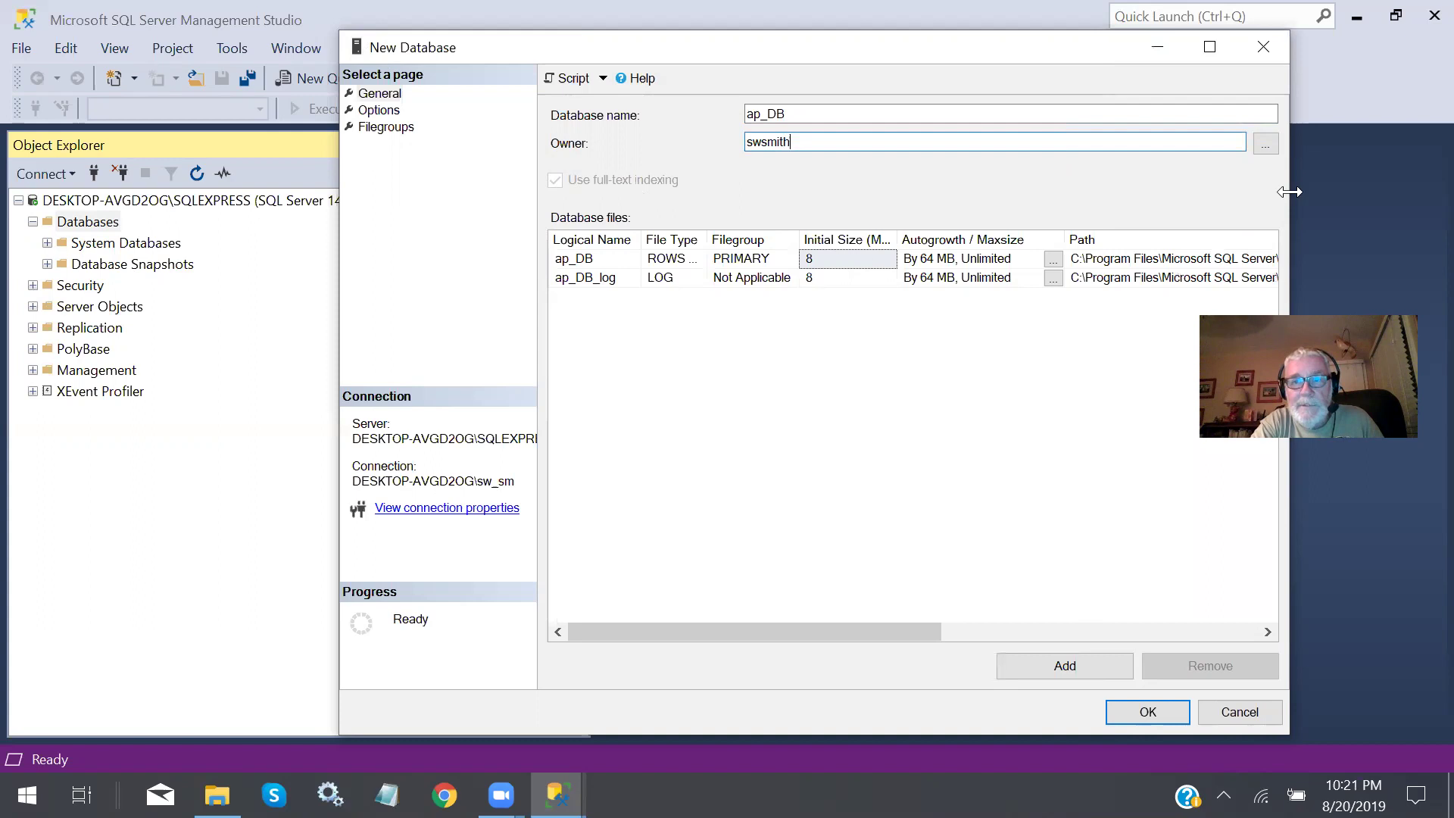
pyautogui.moveTo(1290, 191); pyautogui.dragTo(1419, 191)
pyautogui.moveTo(945, 622); pyautogui.dragTo(1042, 625)
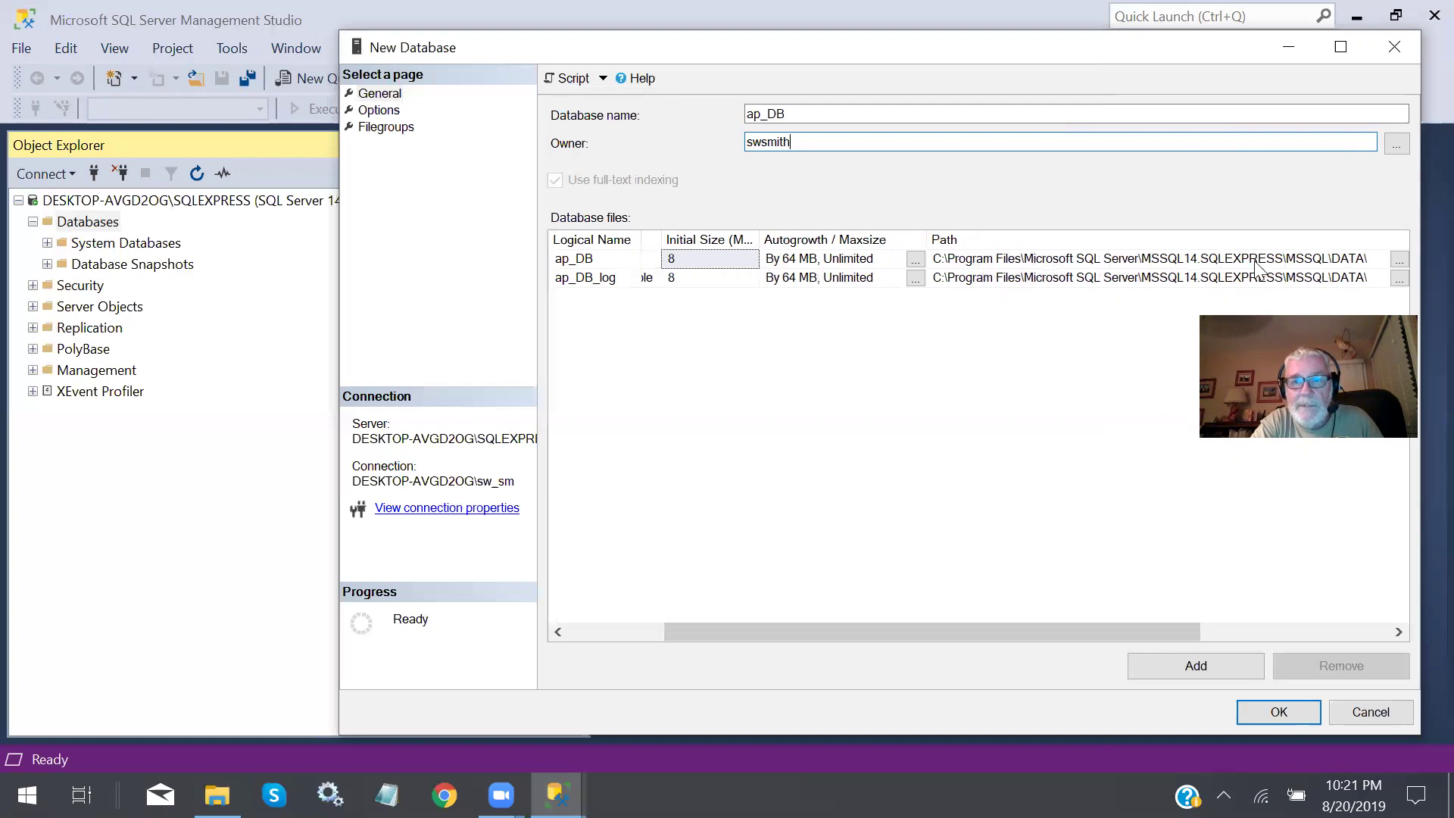
pyautogui.moveTo(1004, 621); pyautogui.dragTo(769, 601)
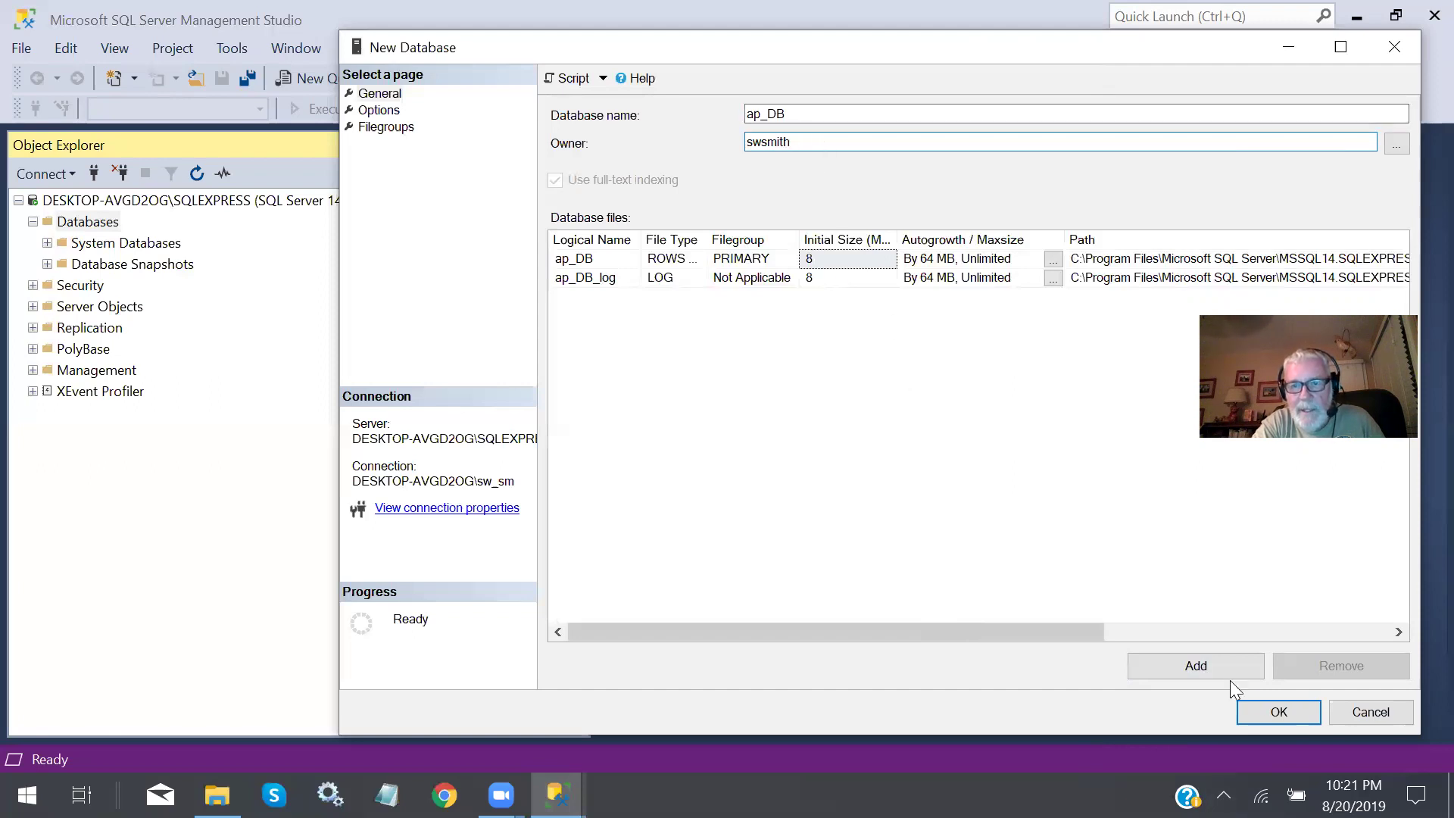
pyautogui.click(1284, 712)
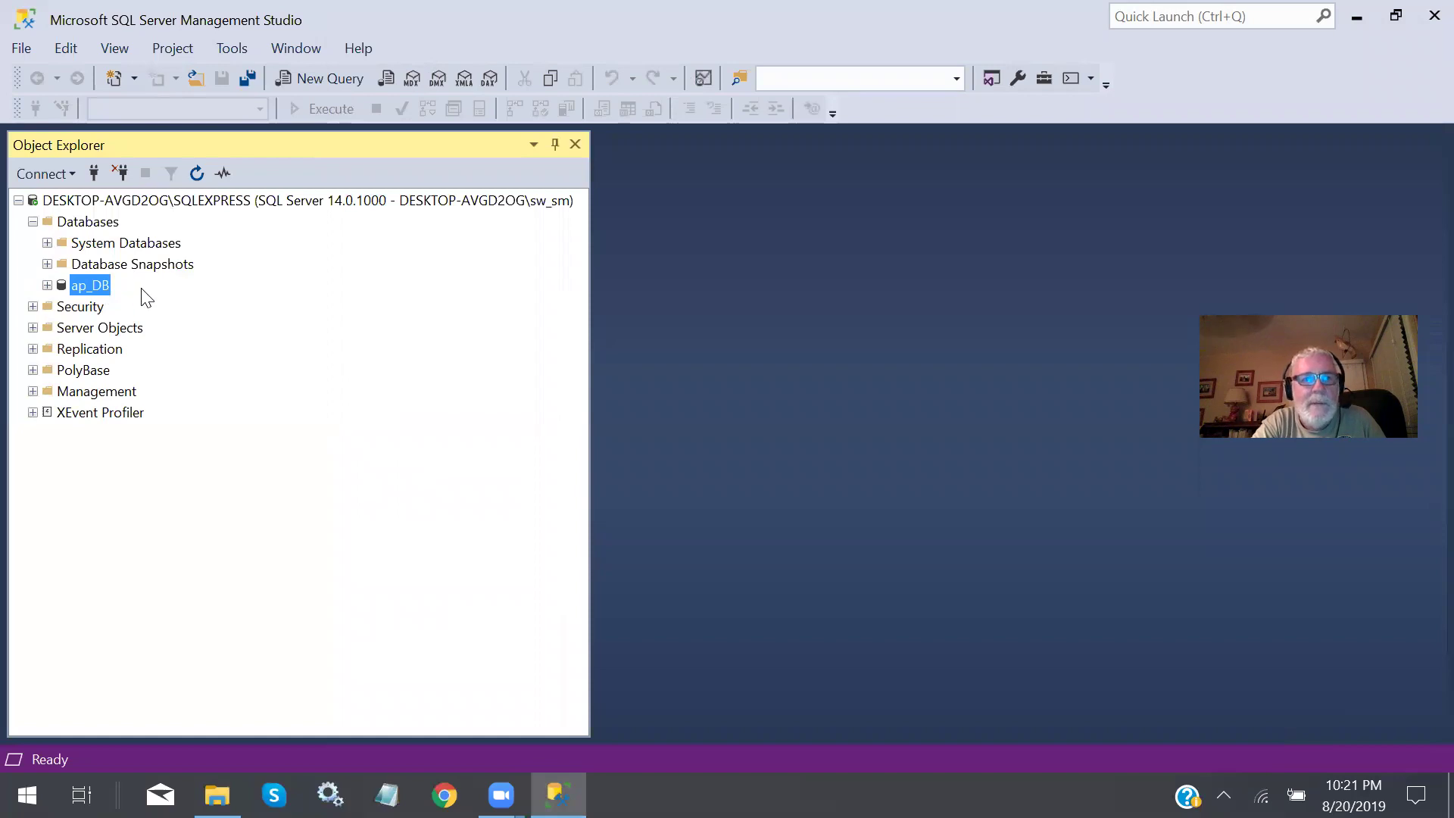
# Create a database named scratch_DB, owned by the user's SQL login.
pyautogui.rightClick(87, 223)
pyautogui.click(127, 233)
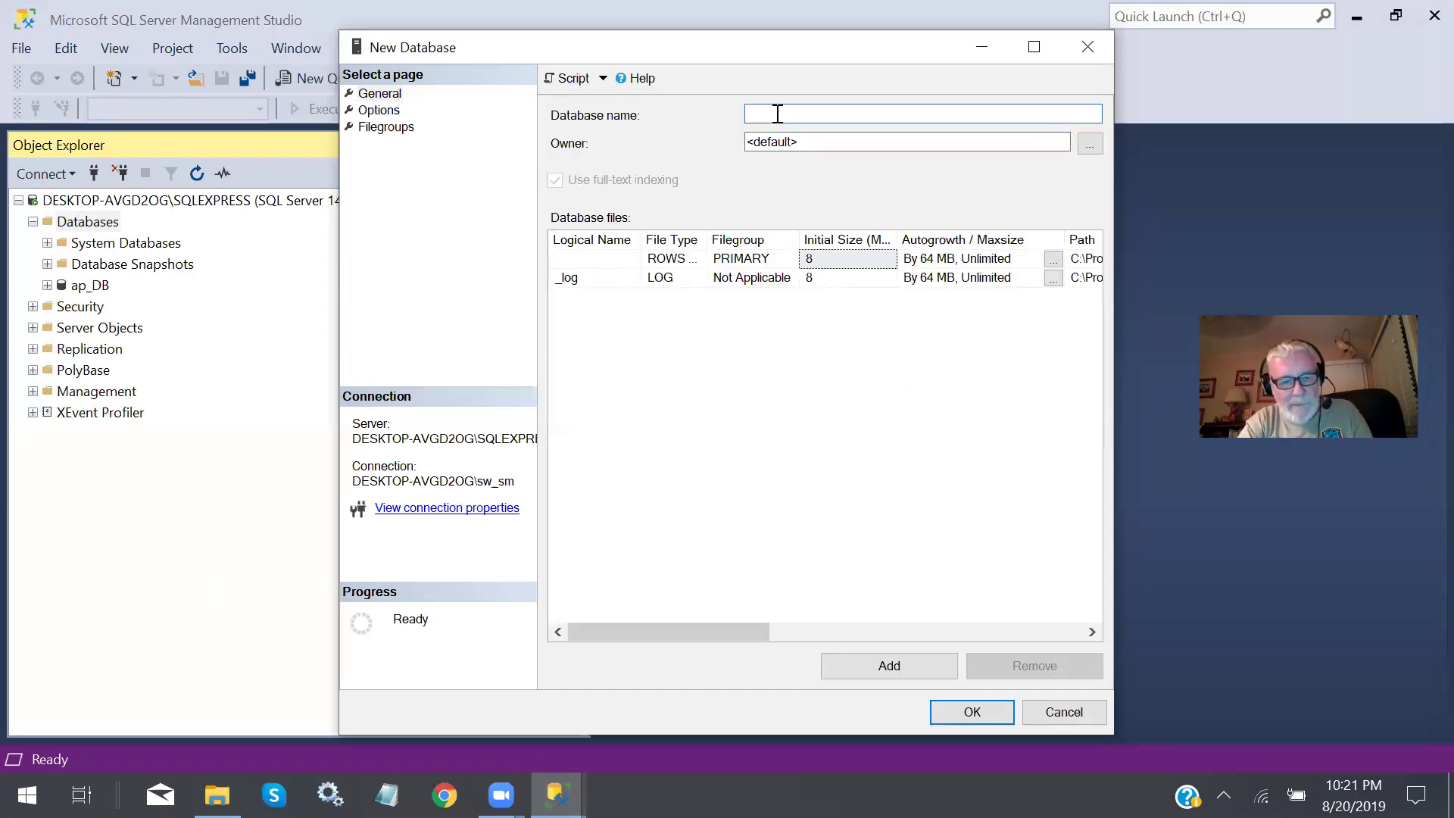
pyautogui.write('scra')
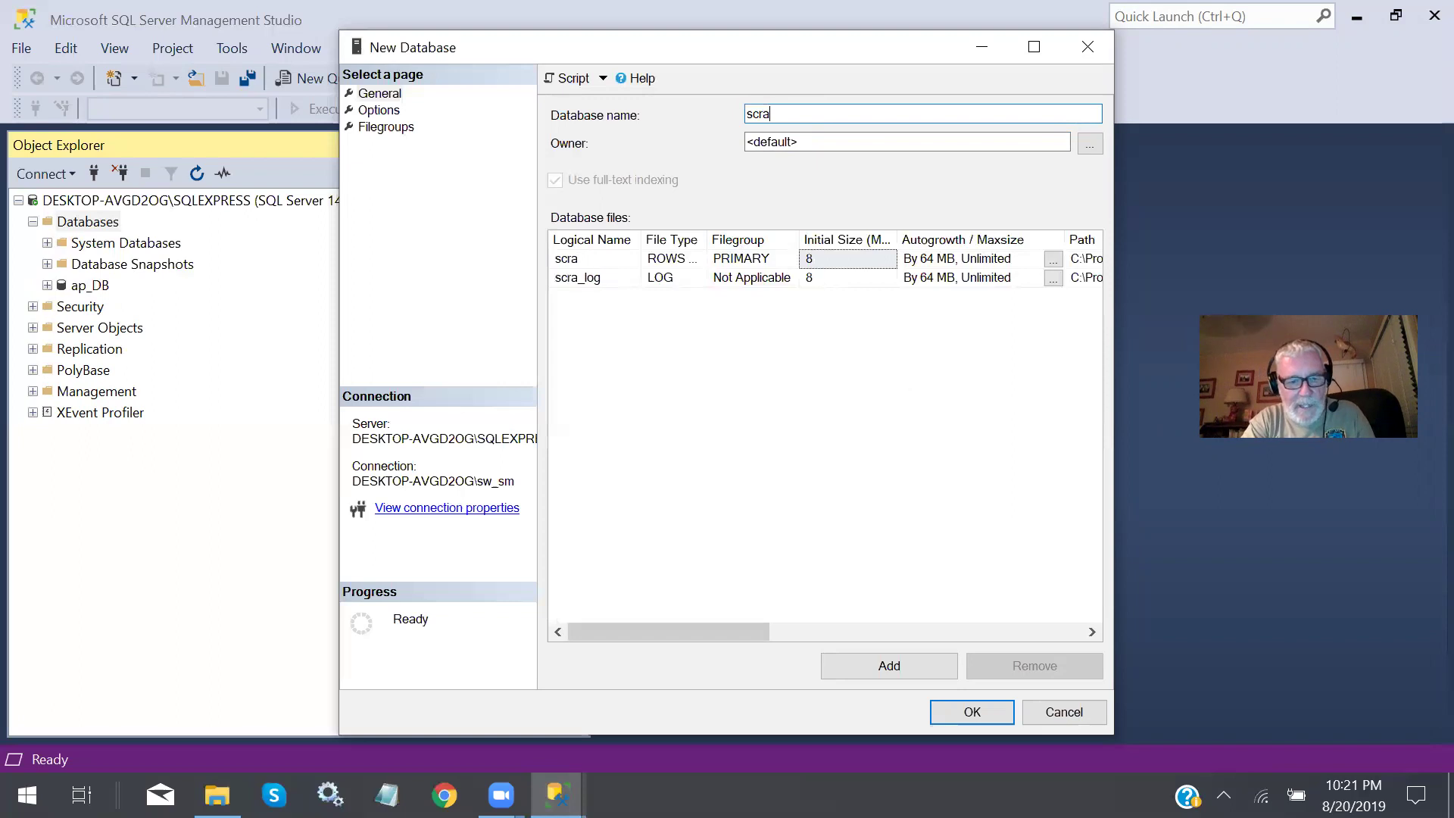
pyautogui.write('tch')
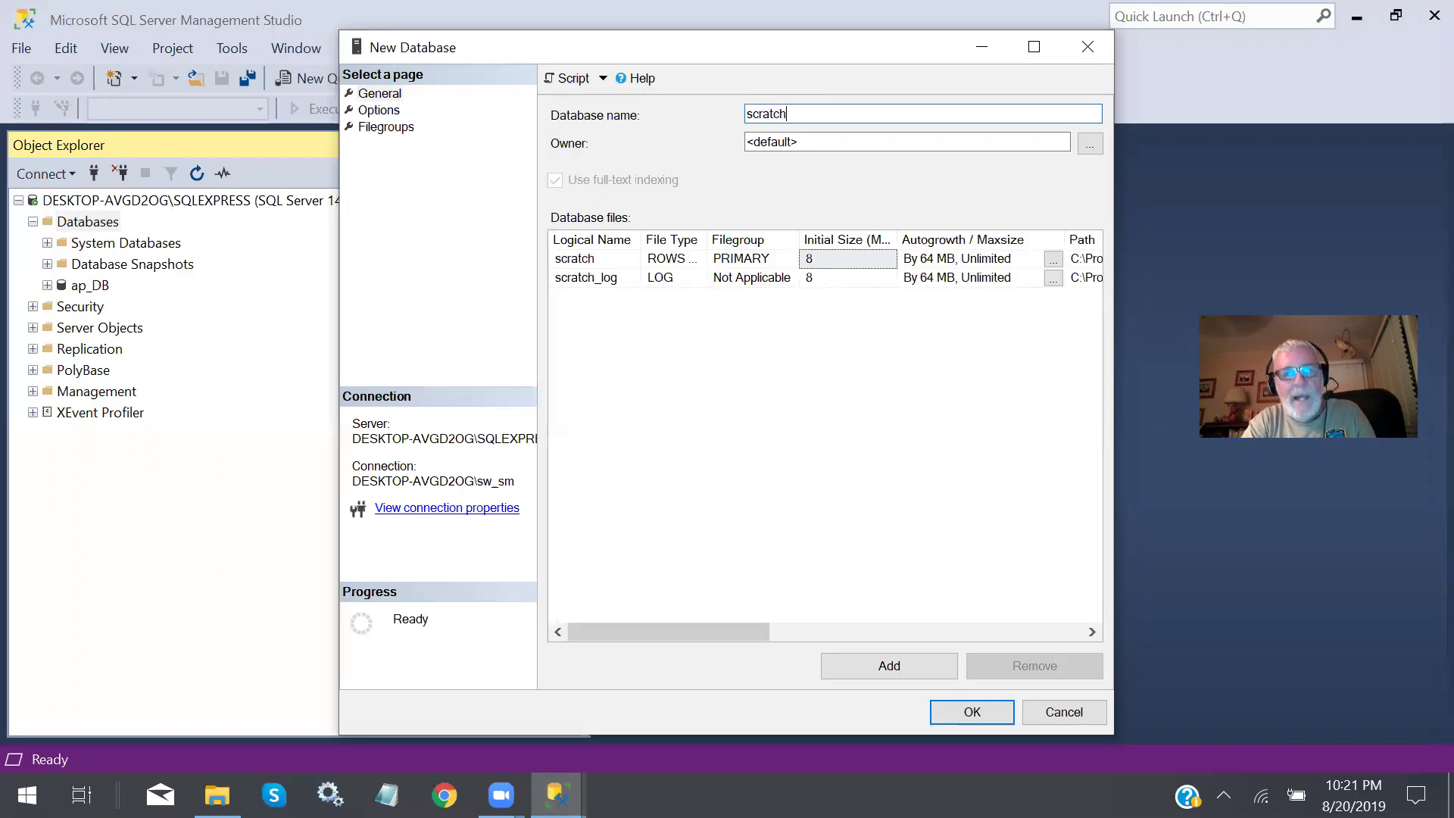
pyautogui.write('_DB')
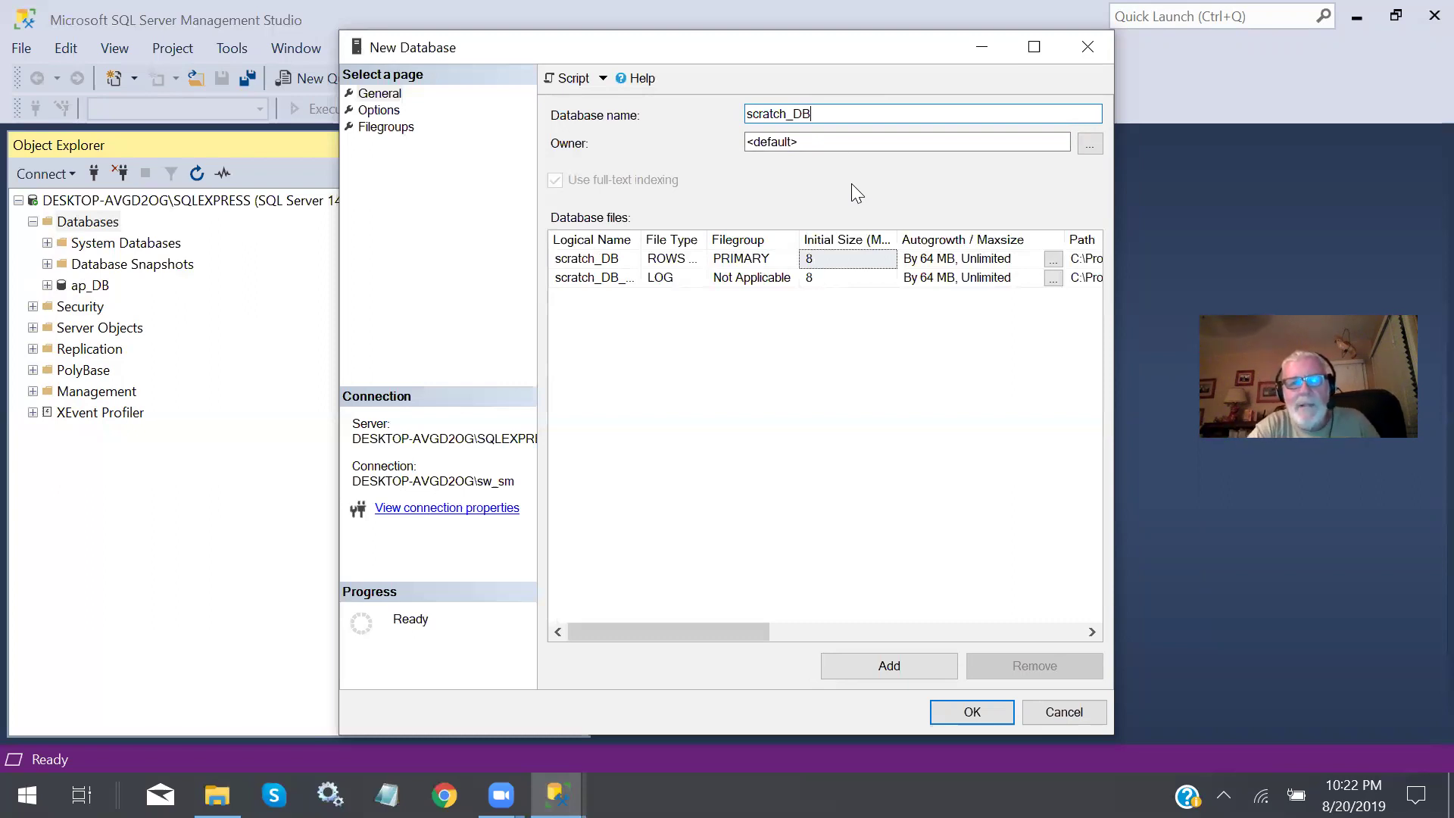
pyautogui.doubleClick(841, 142)
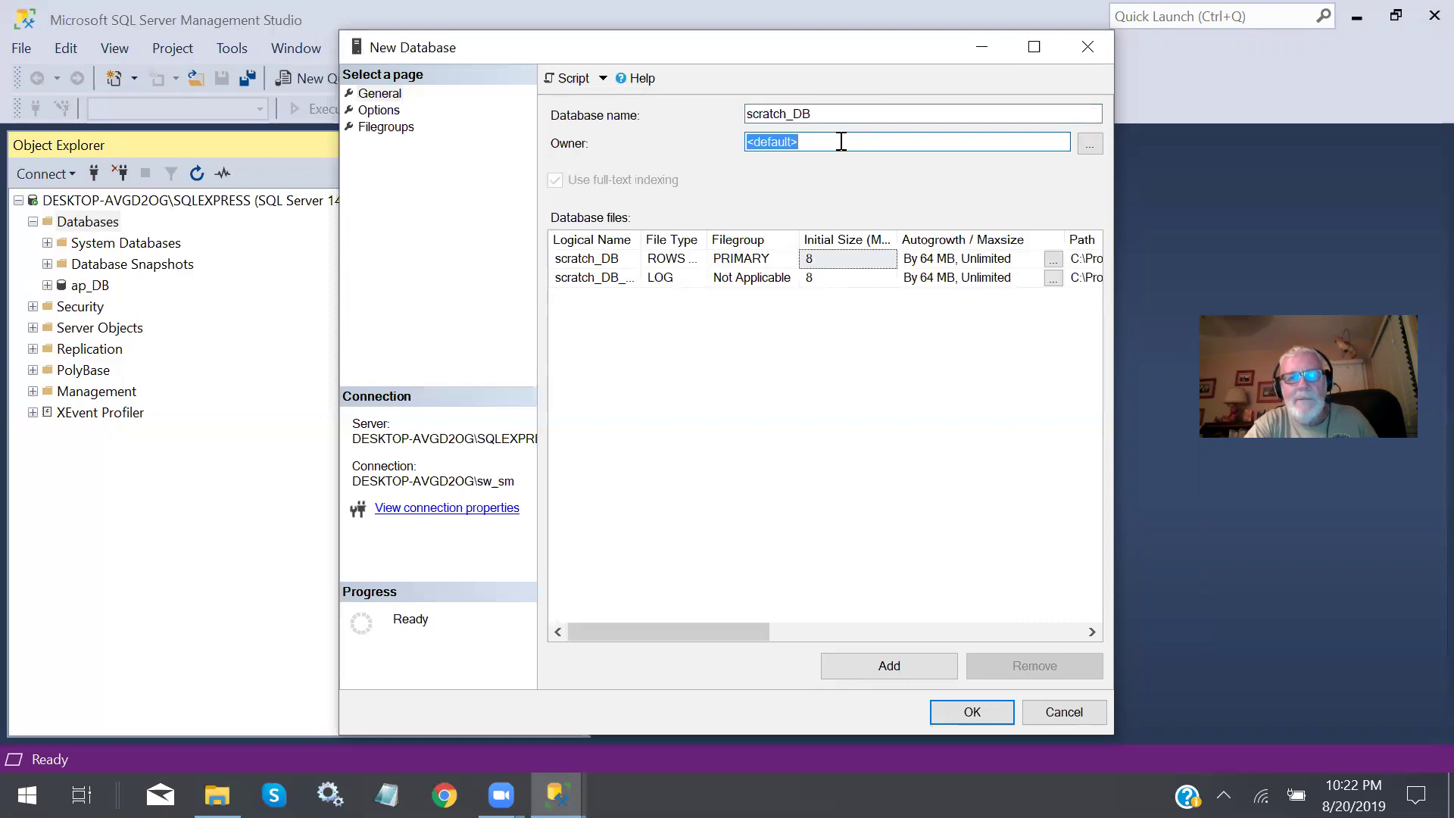
pyautogui.write('sws')
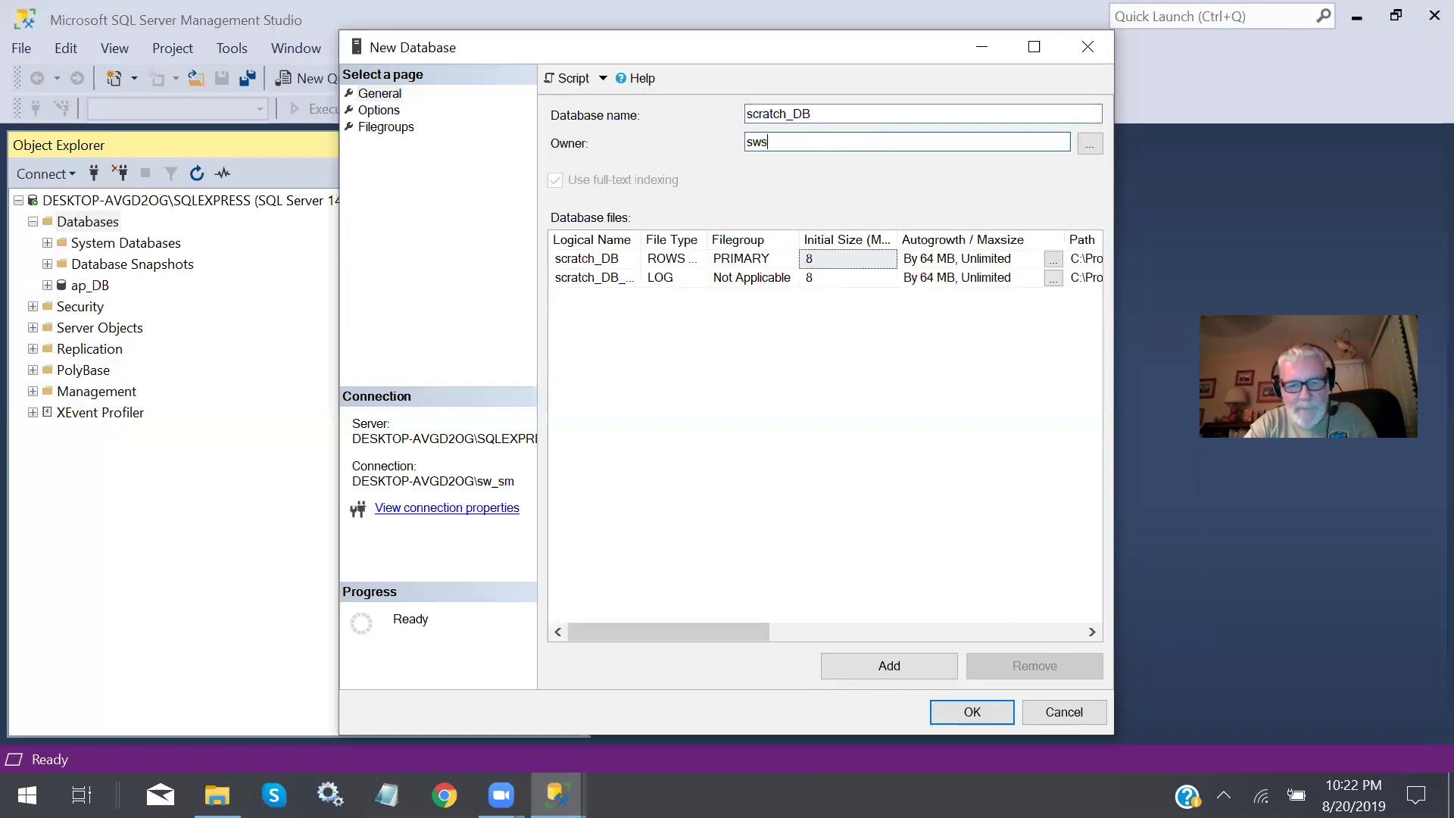
pyautogui.write('mith')
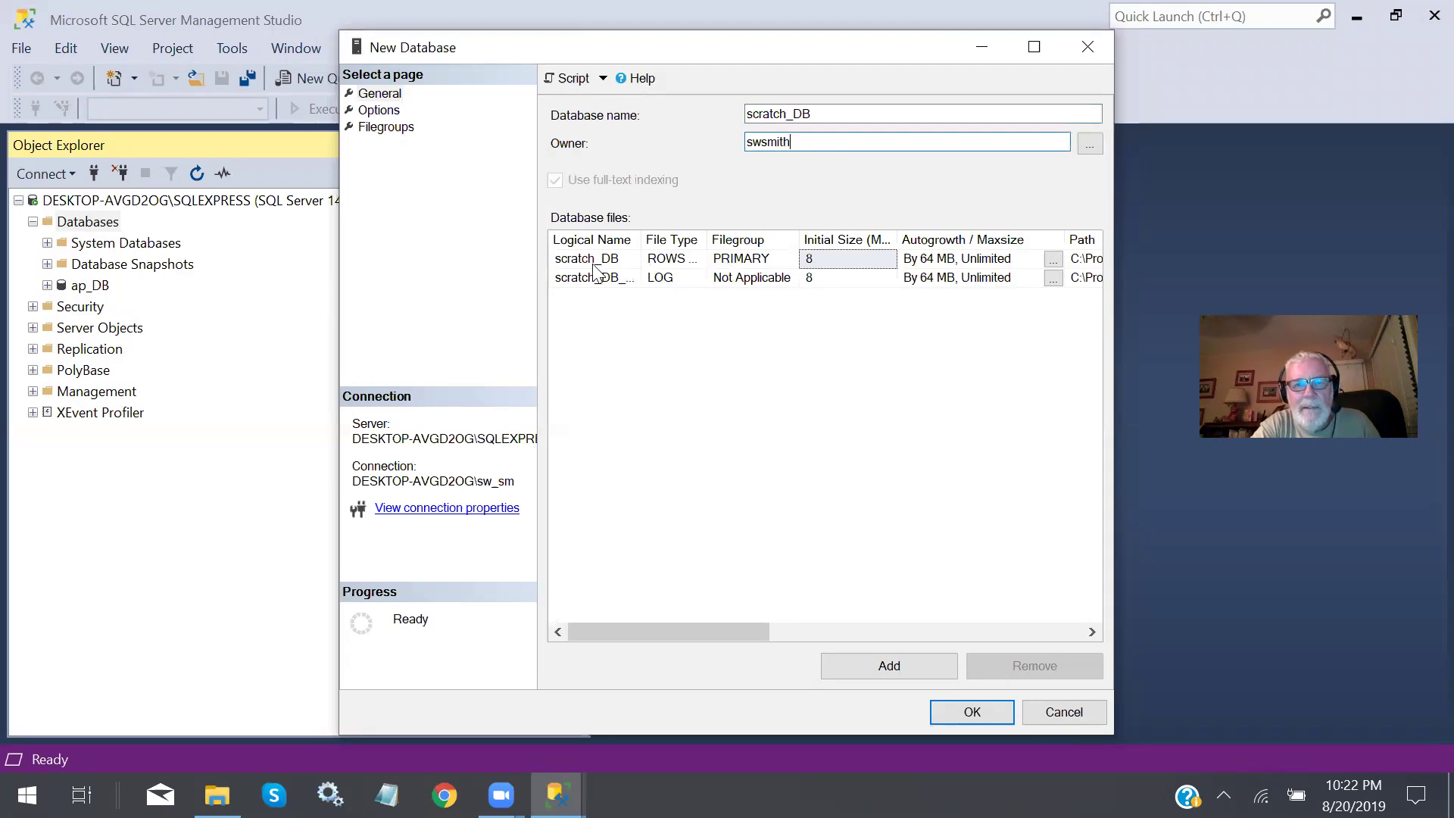
pyautogui.click(958, 714)
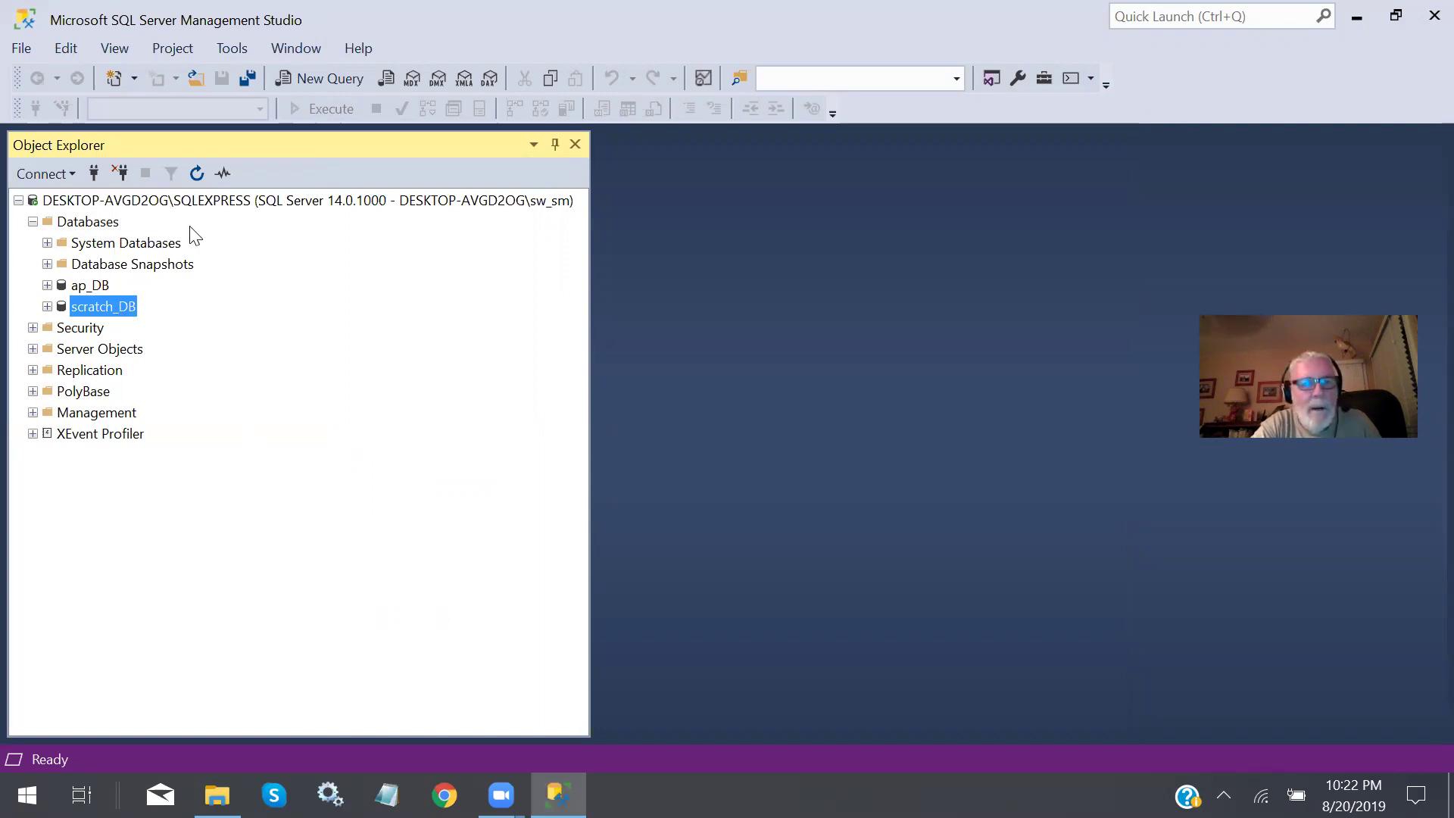
# Collapse Databases, expand Security > Logins, and open the user's own login properties.
pyautogui.doubleClick(33, 223)
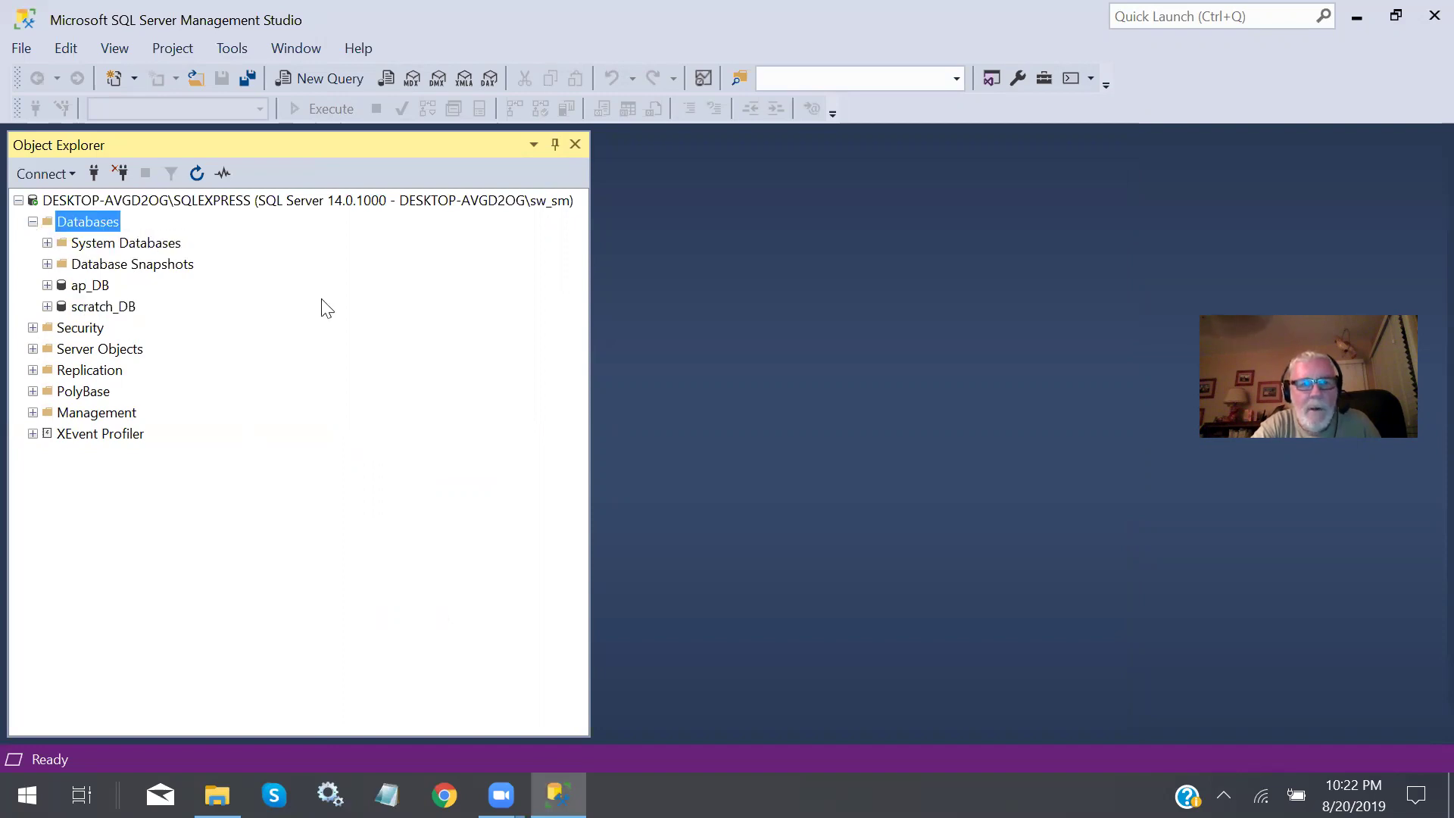
pyautogui.click(34, 222)
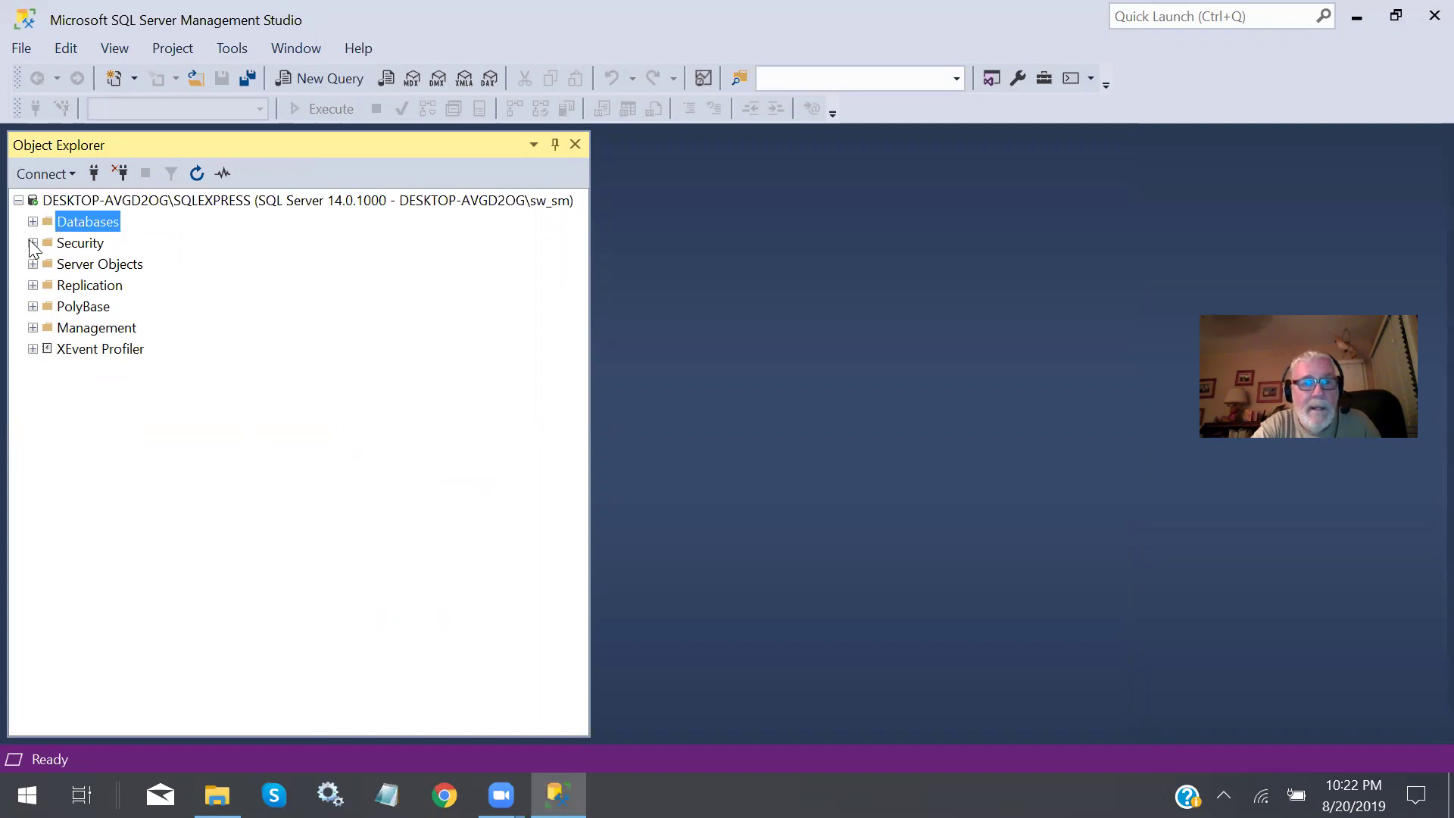
pyautogui.click(32, 243)
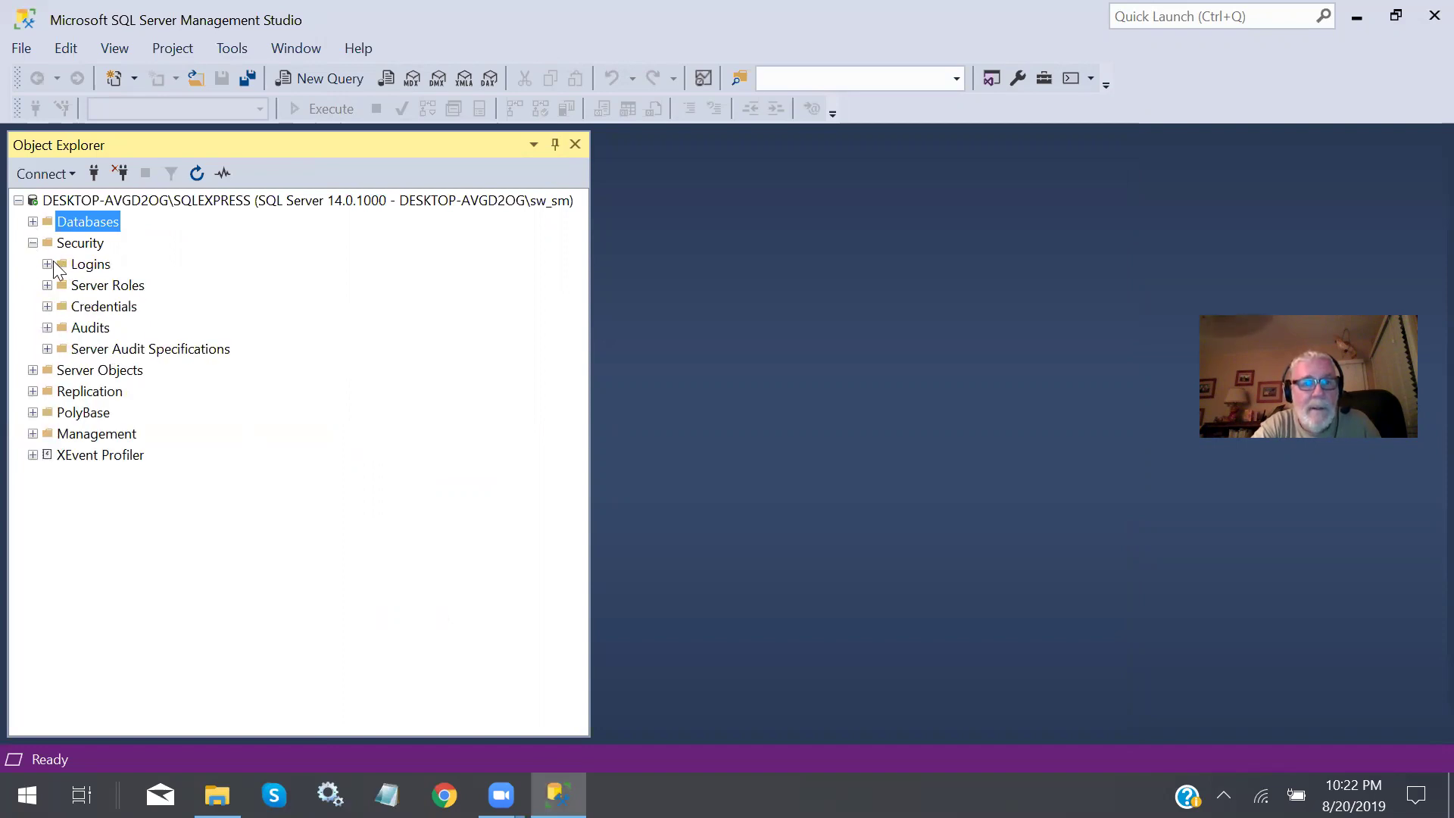
pyautogui.click(47, 265)
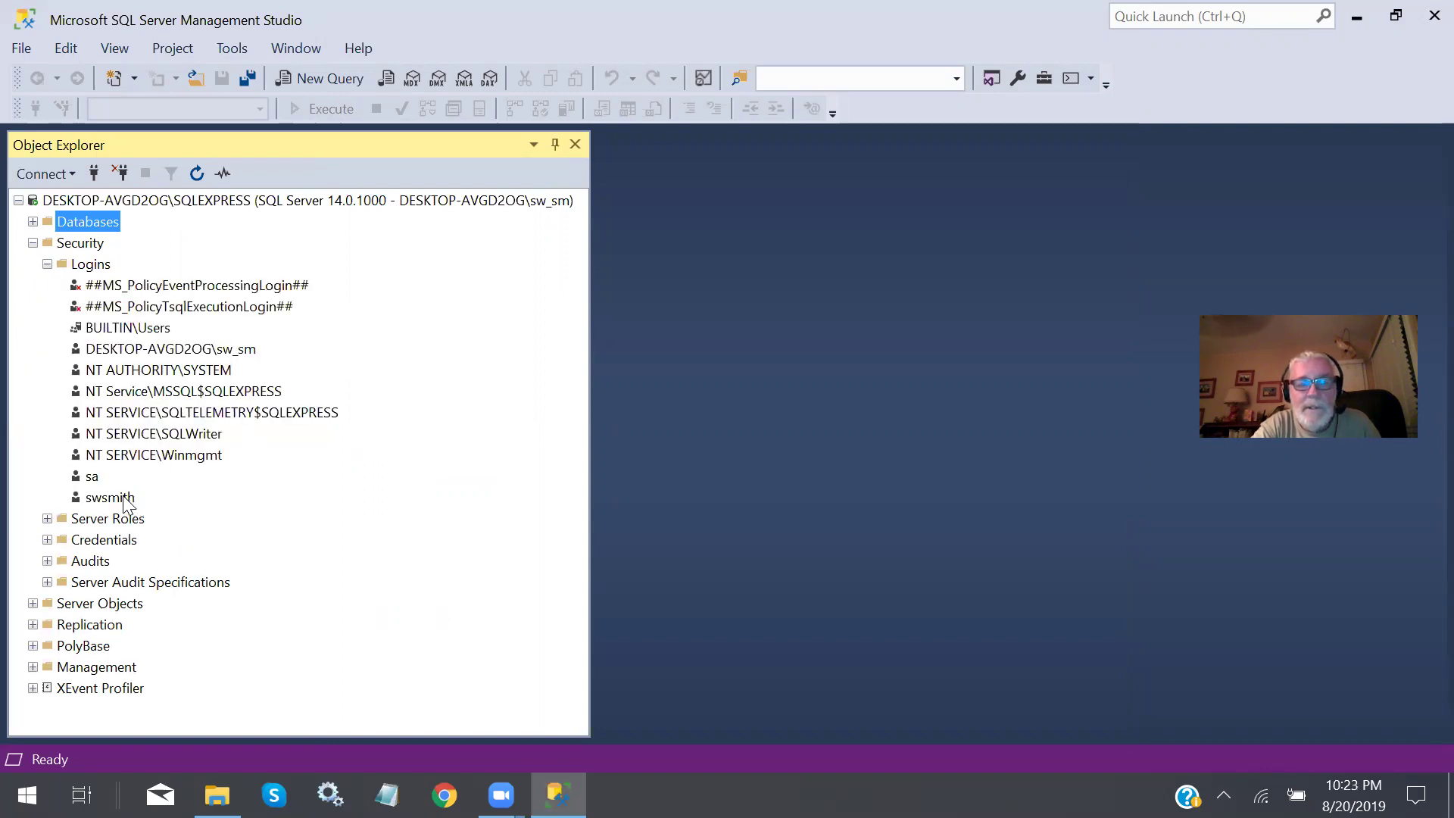
pyautogui.doubleClick(124, 500)
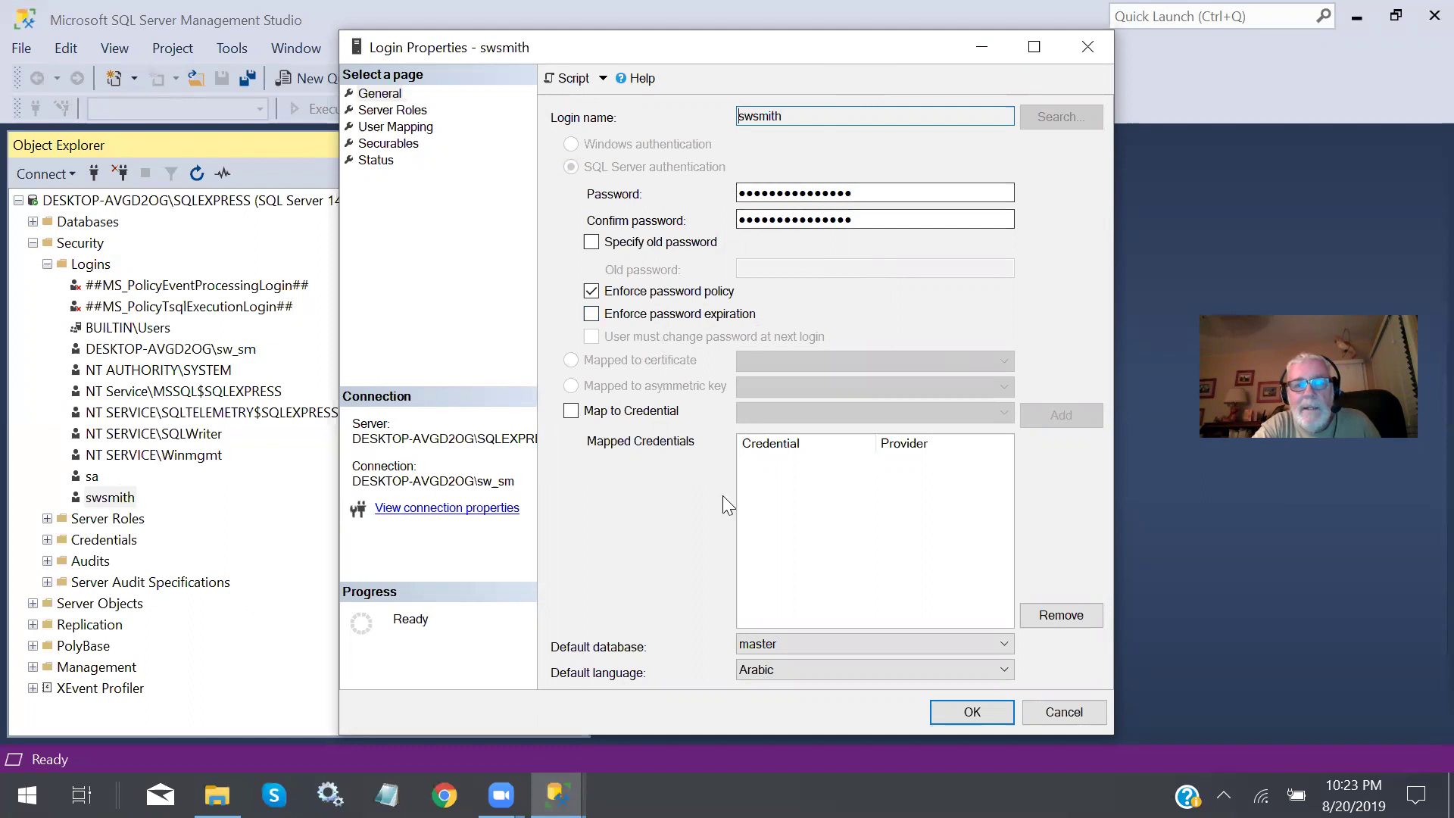
# Set the login's default database to scratch_DB and default language to us_english, then save.
pyautogui.click(789, 644)
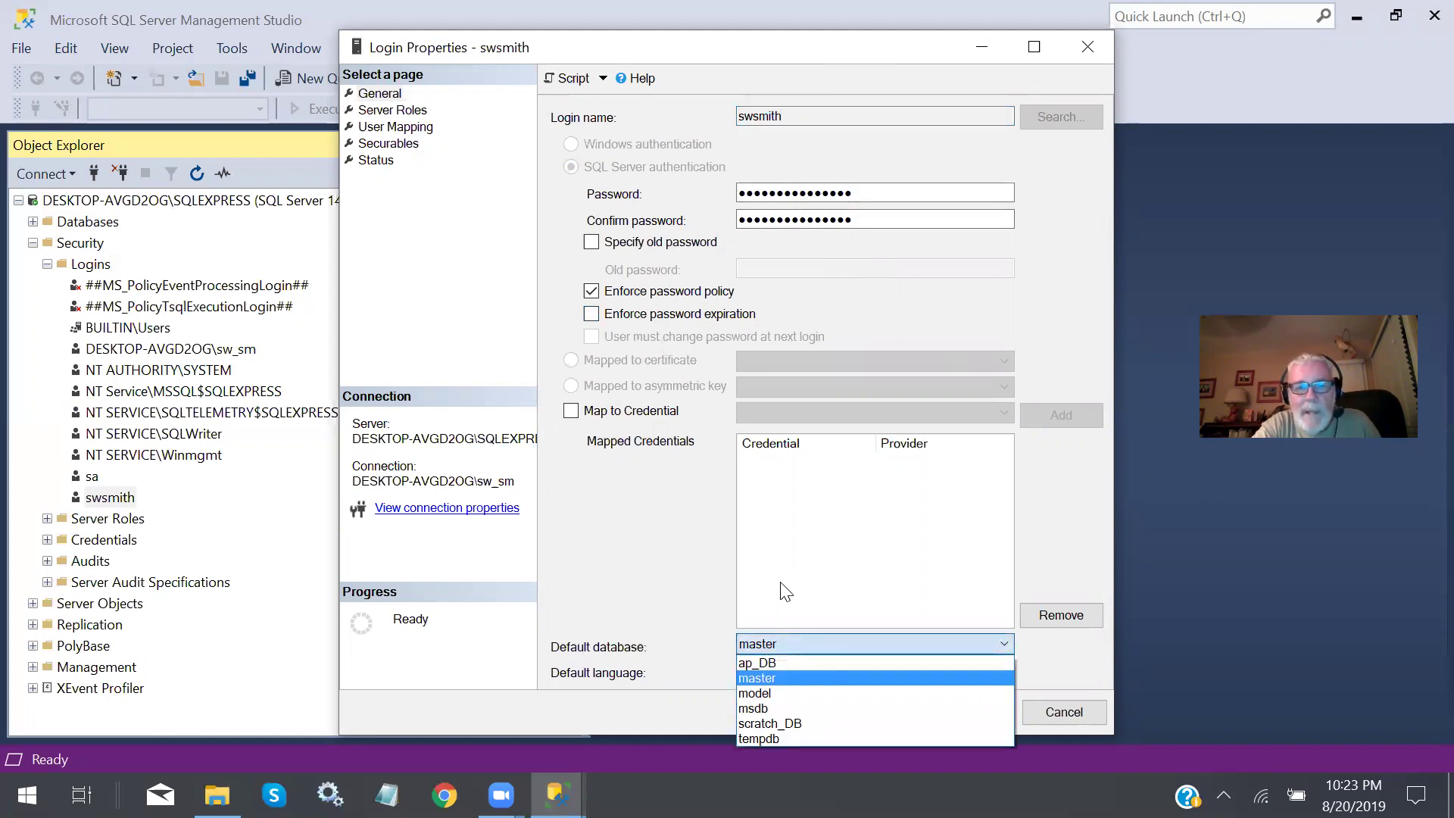
pyautogui.click(799, 723)
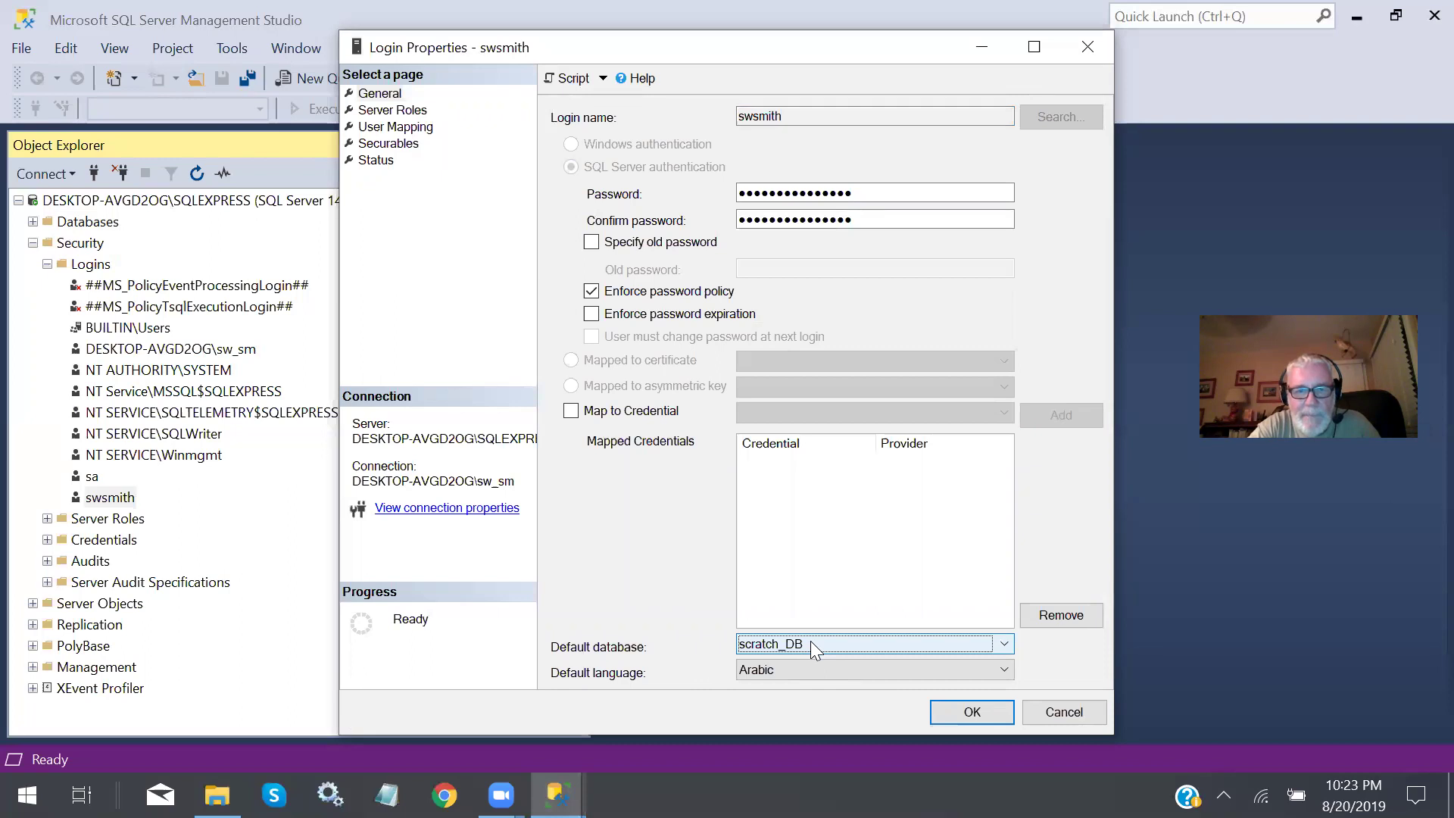
pyautogui.click(1005, 668)
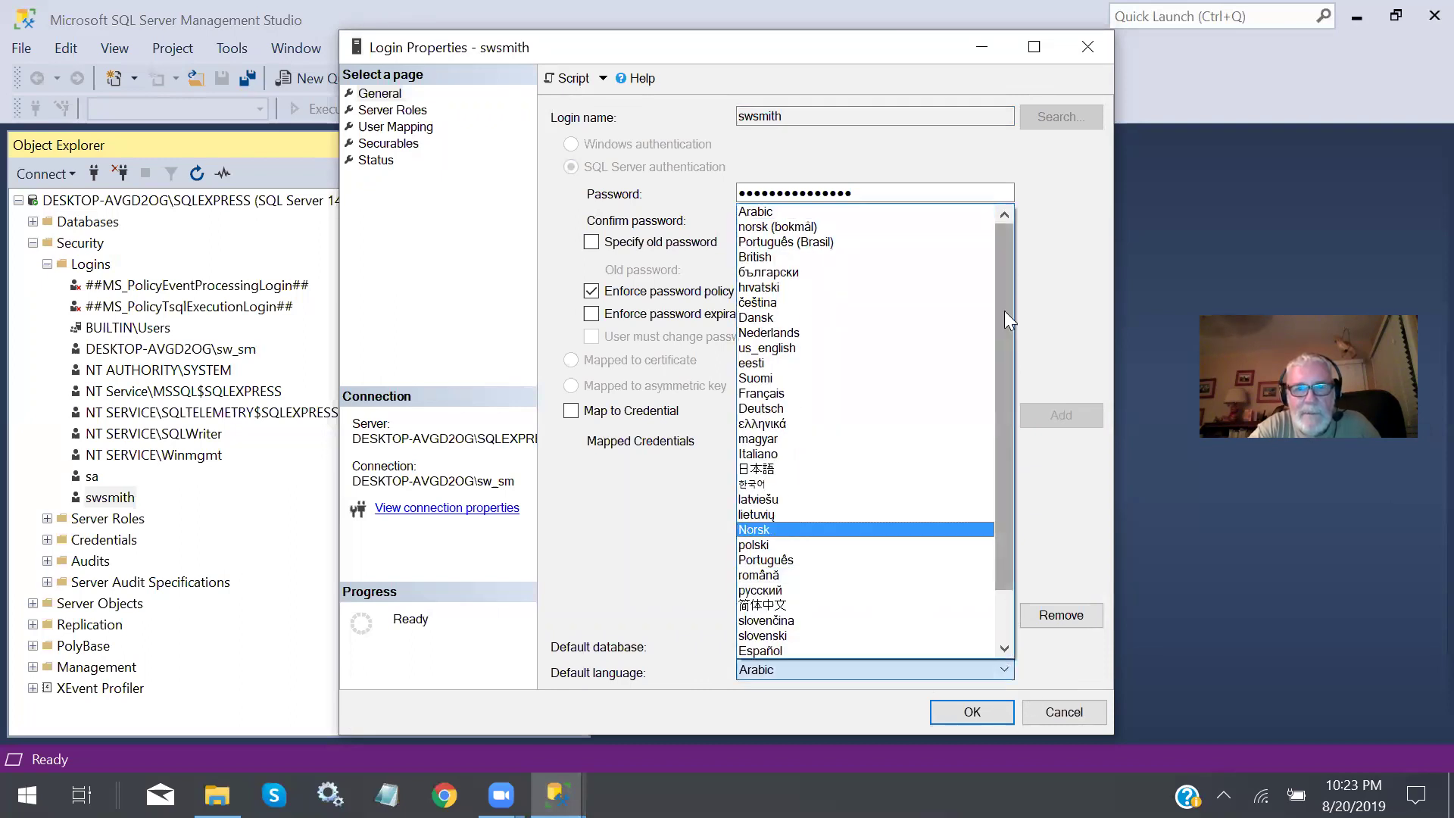
pyautogui.moveTo(1000, 328); pyautogui.dragTo(1008, 220)
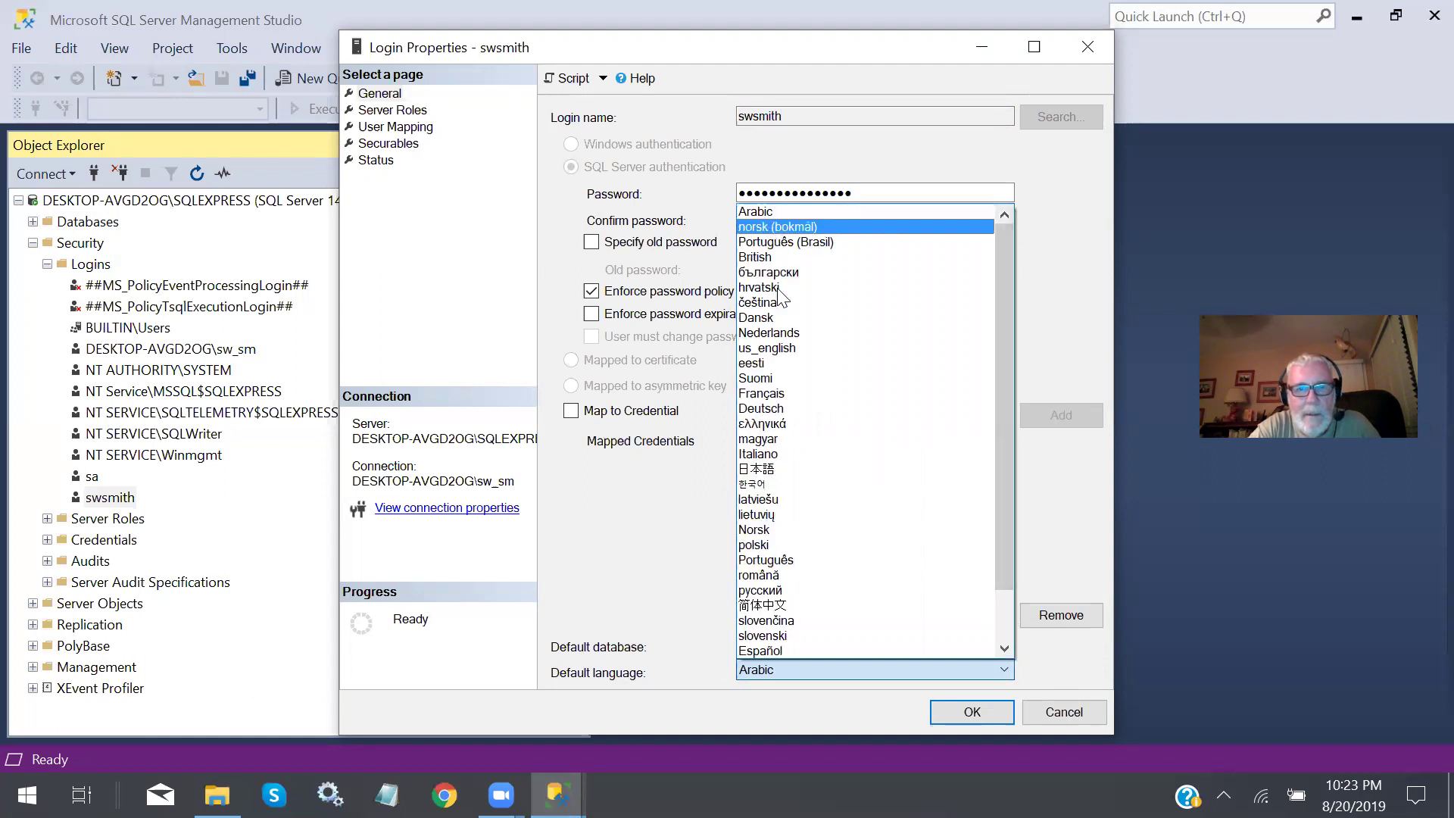
pyautogui.click(786, 348)
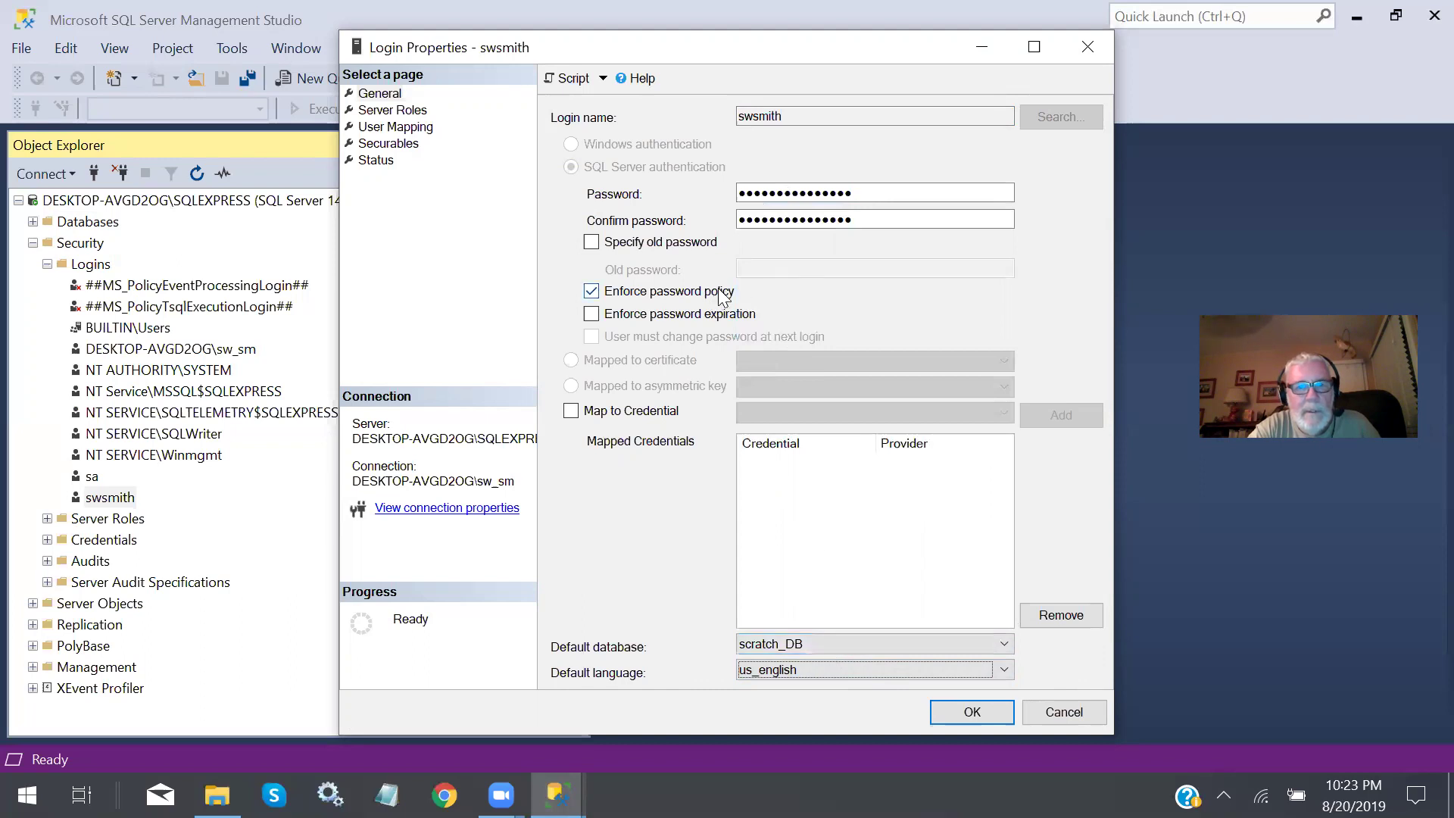
pyautogui.click(981, 713)
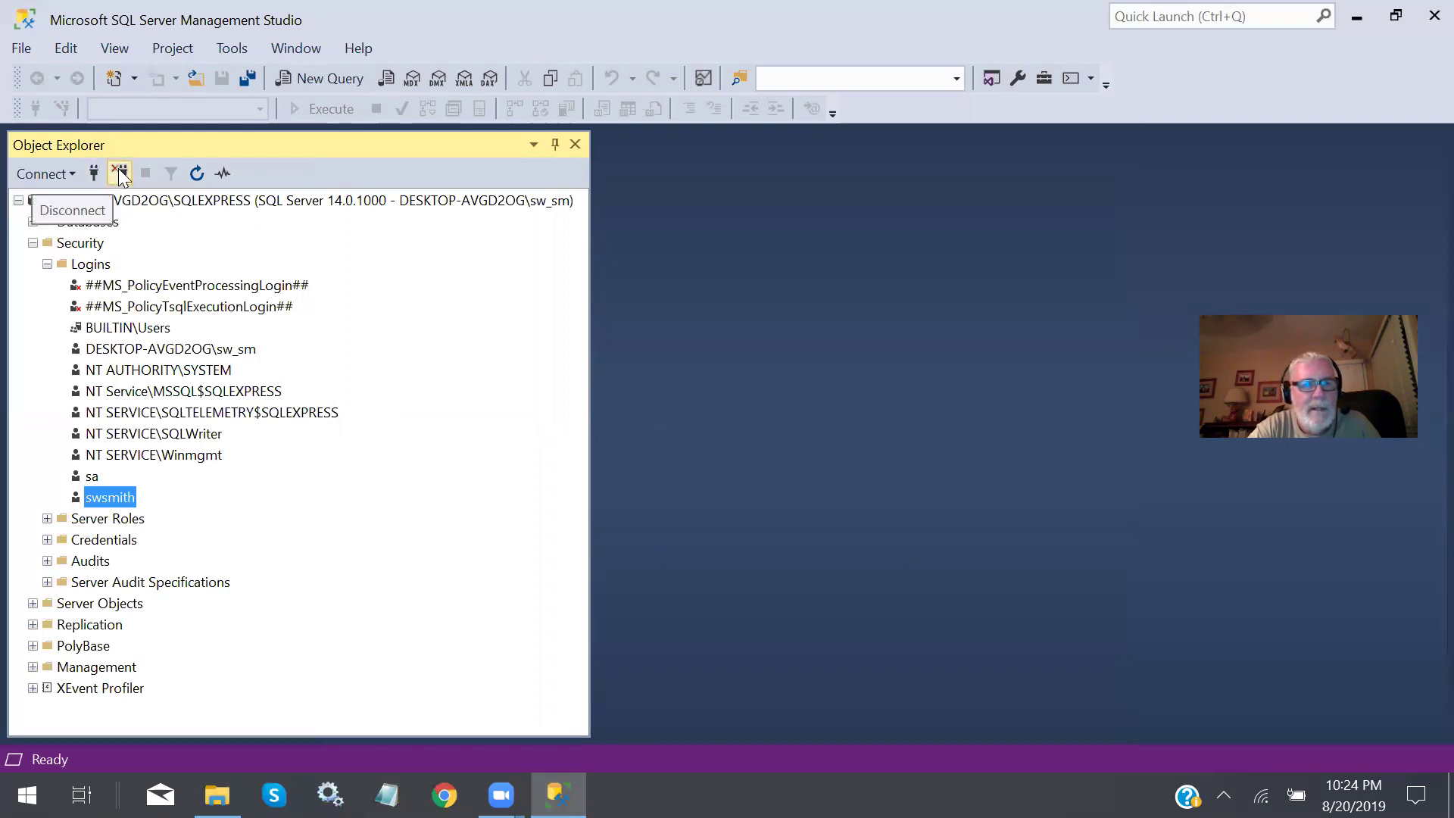
# Reconnect to SQLEXPRESS with SQL Server Authentication as the new login, then switch to Chrome.
pyautogui.click(121, 175)
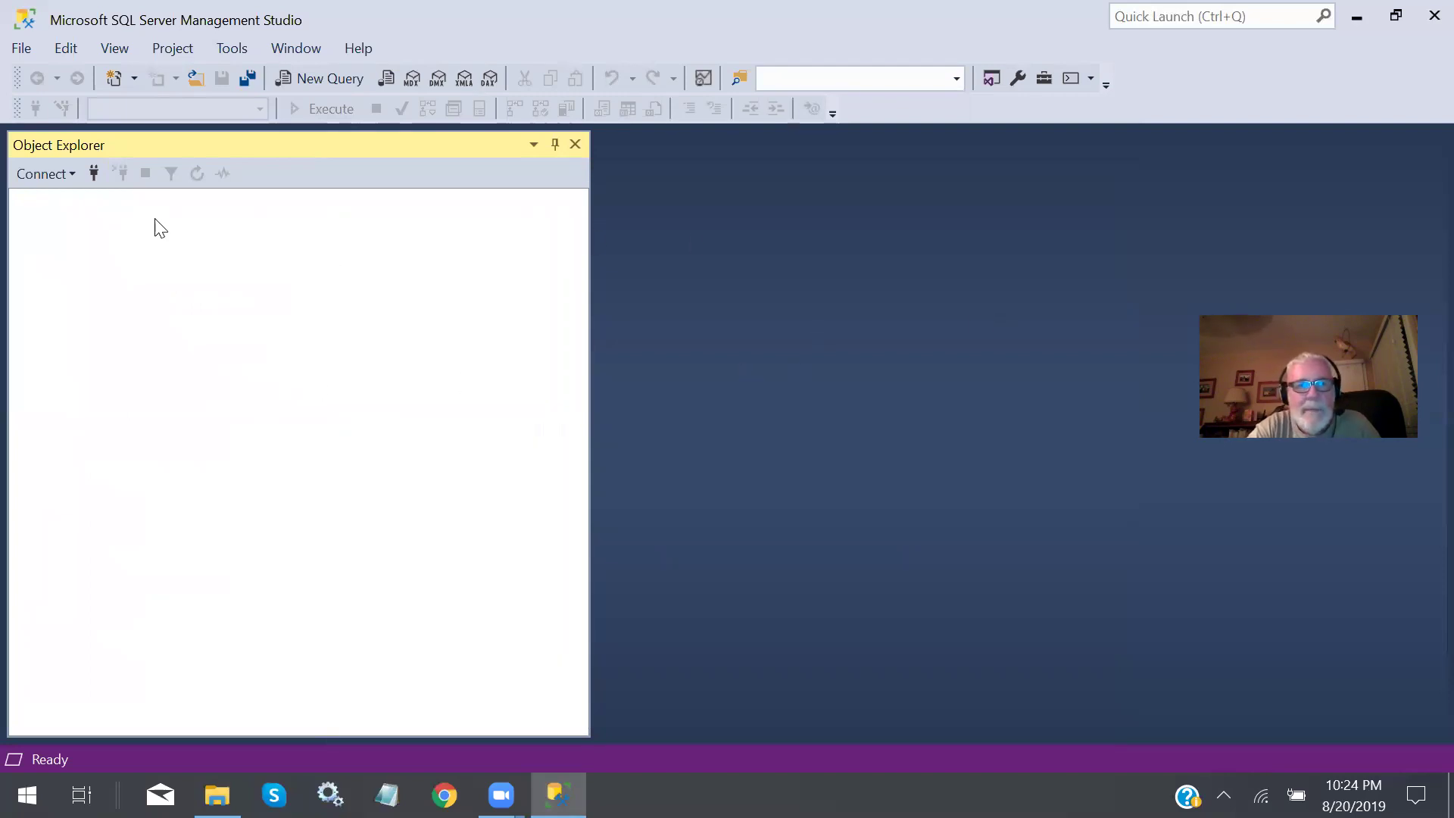
pyautogui.click(95, 171)
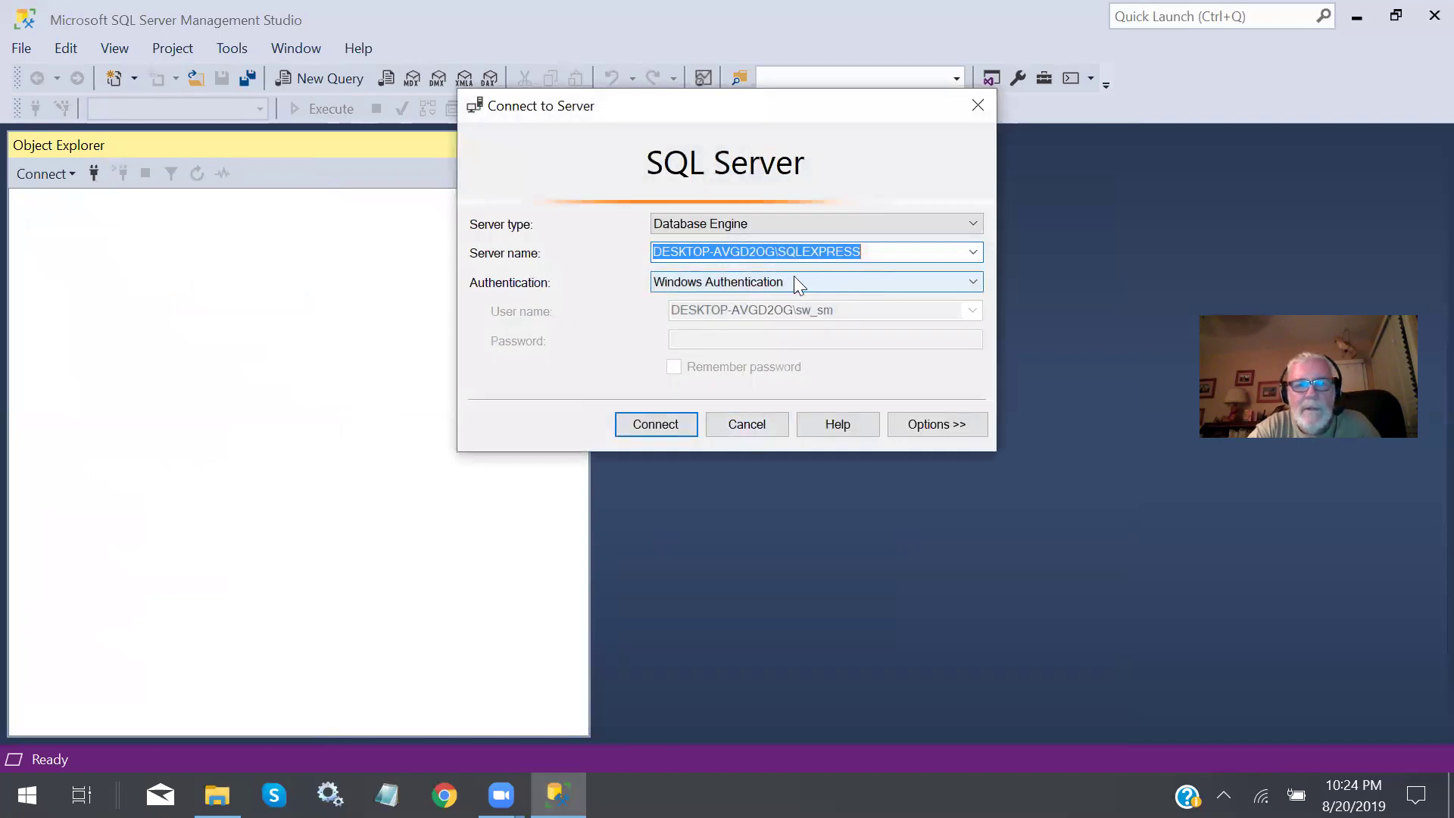
pyautogui.click(973, 281)
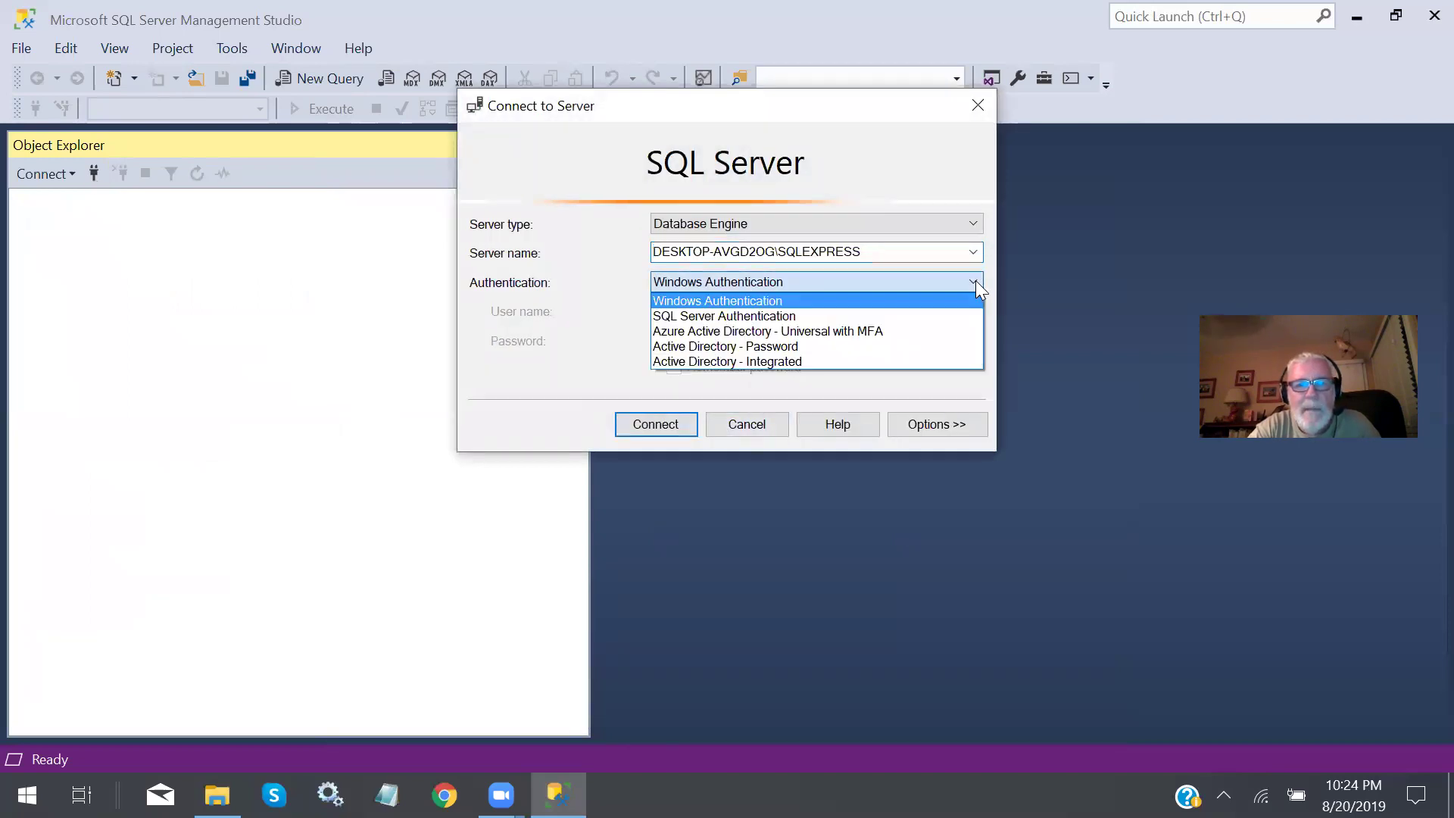
pyautogui.click(775, 315)
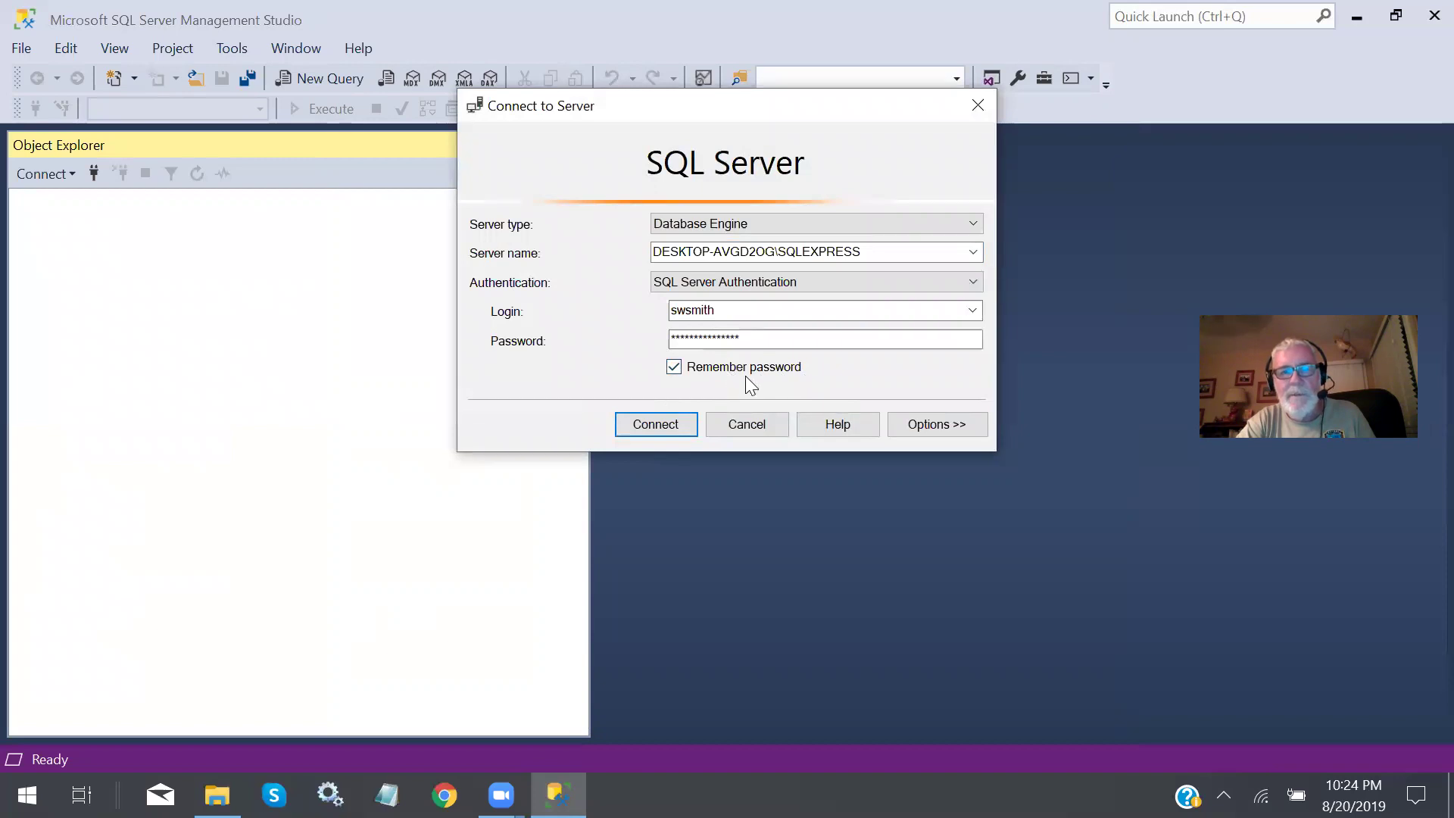
pyautogui.click(656, 424)
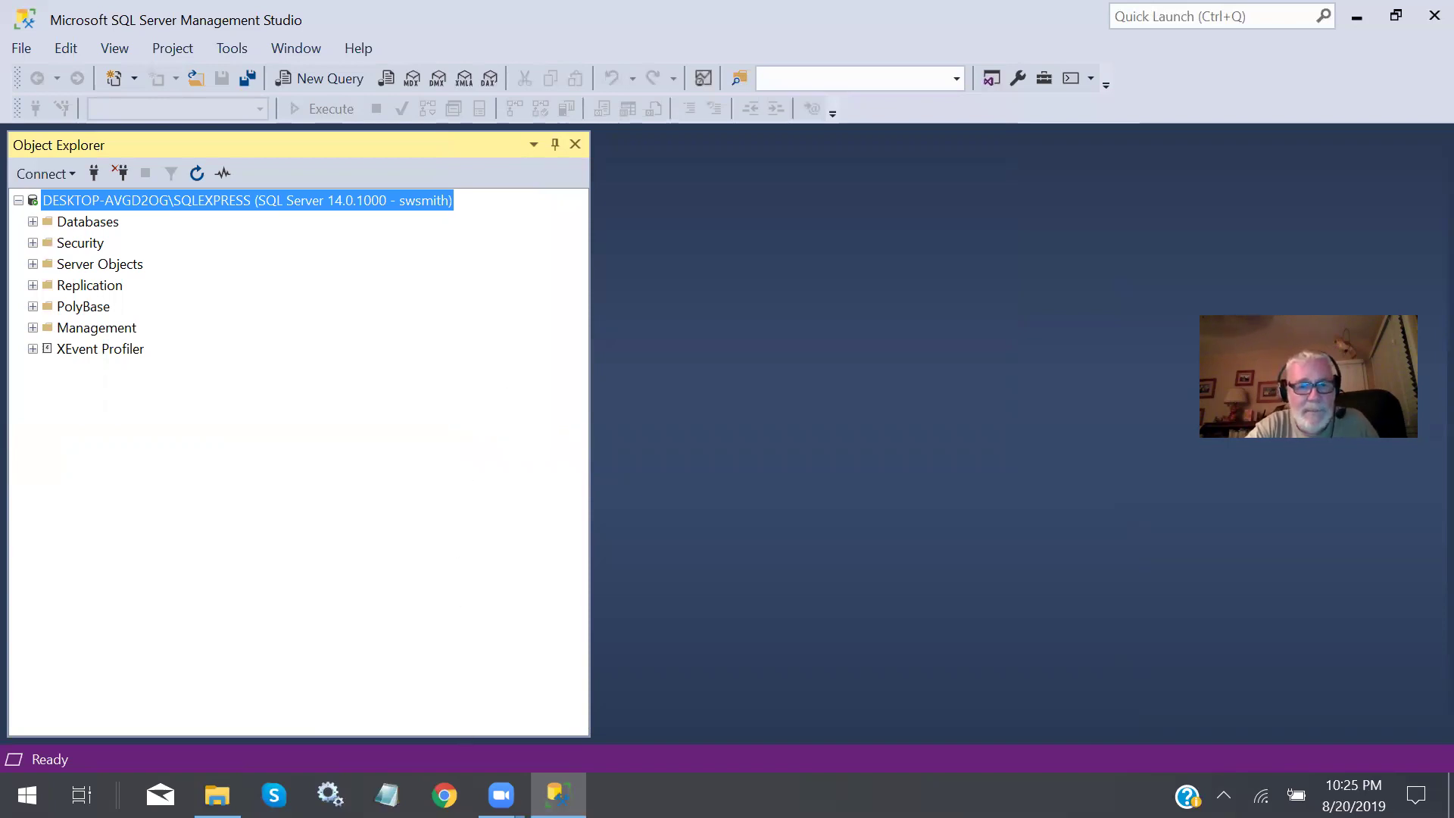
pyautogui.click(444, 795)
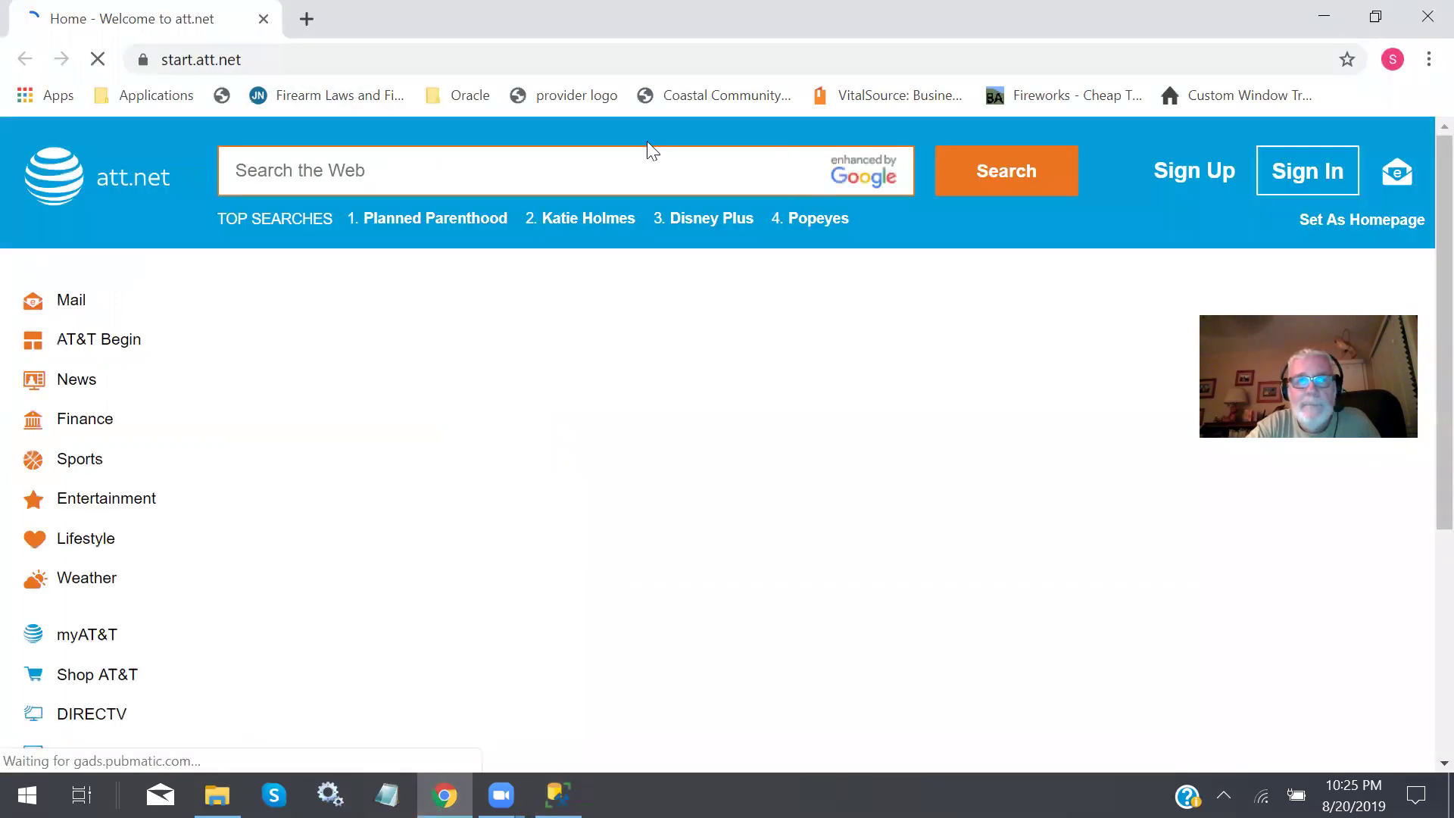
# Bring Chrome forward and go to the collin.edu site.
pyautogui.moveTo(444, 794)
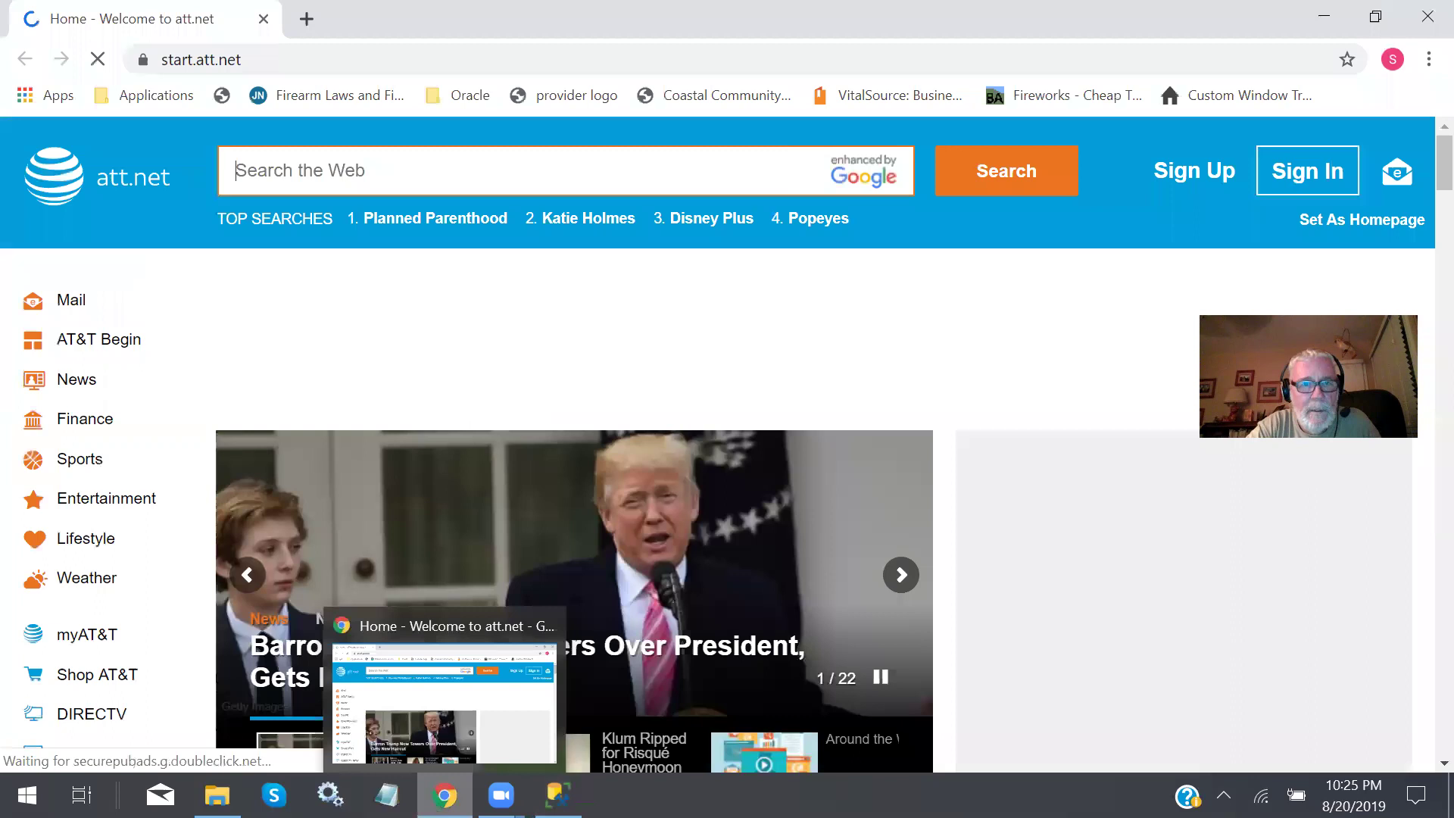
pyautogui.click(454, 708)
pyautogui.click(444, 795)
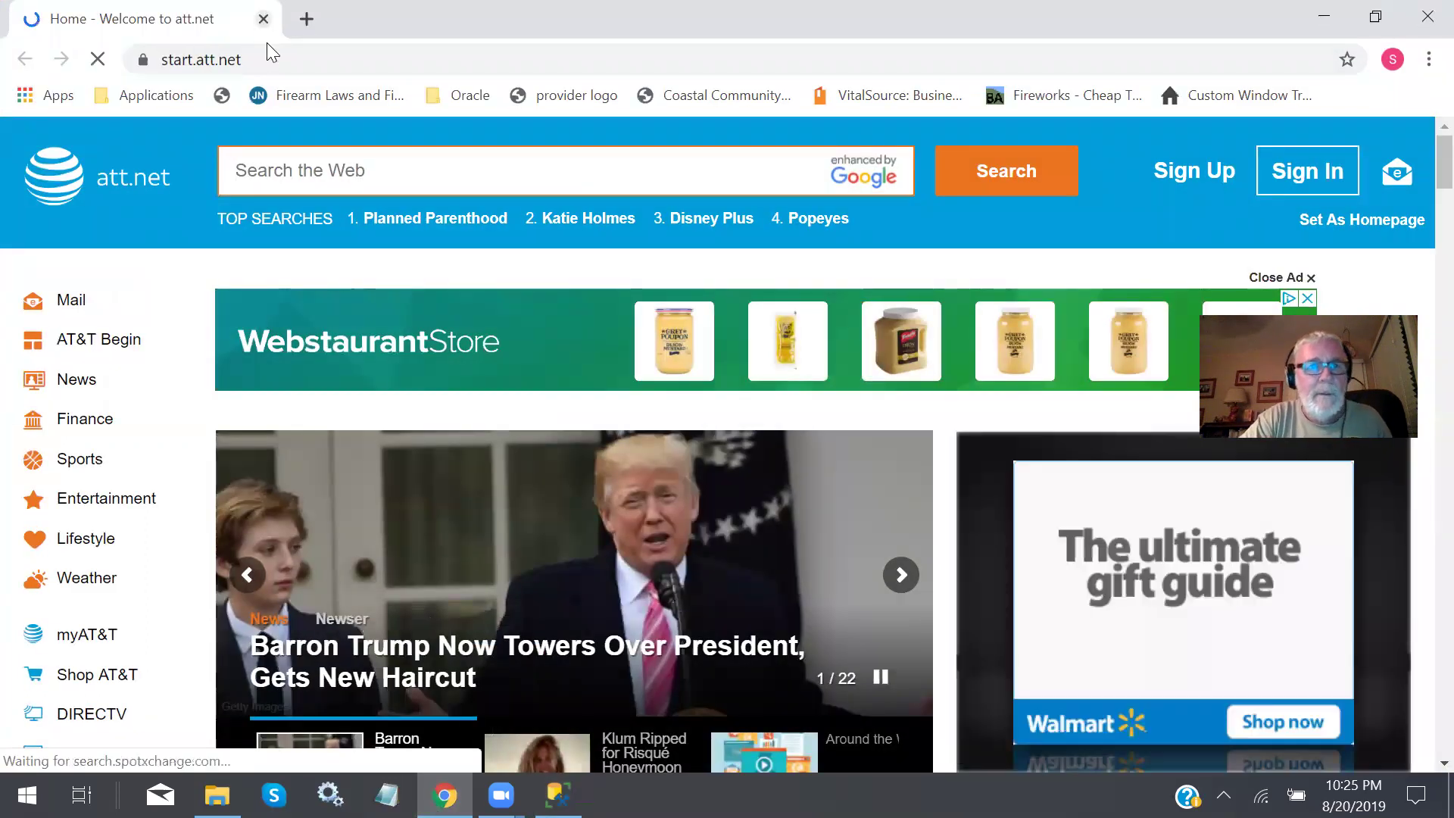
pyautogui.click(272, 60)
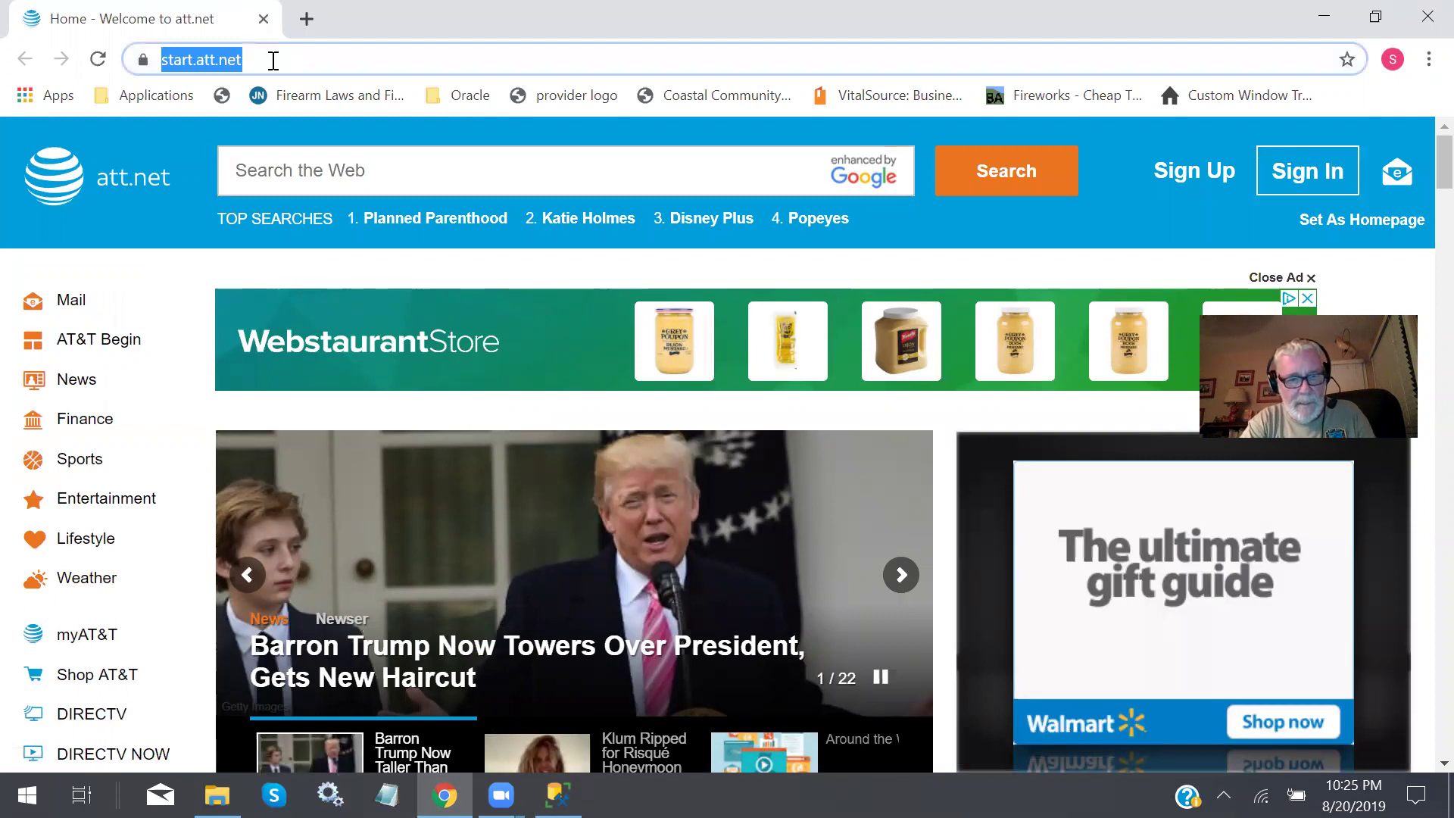
pyautogui.write('co')
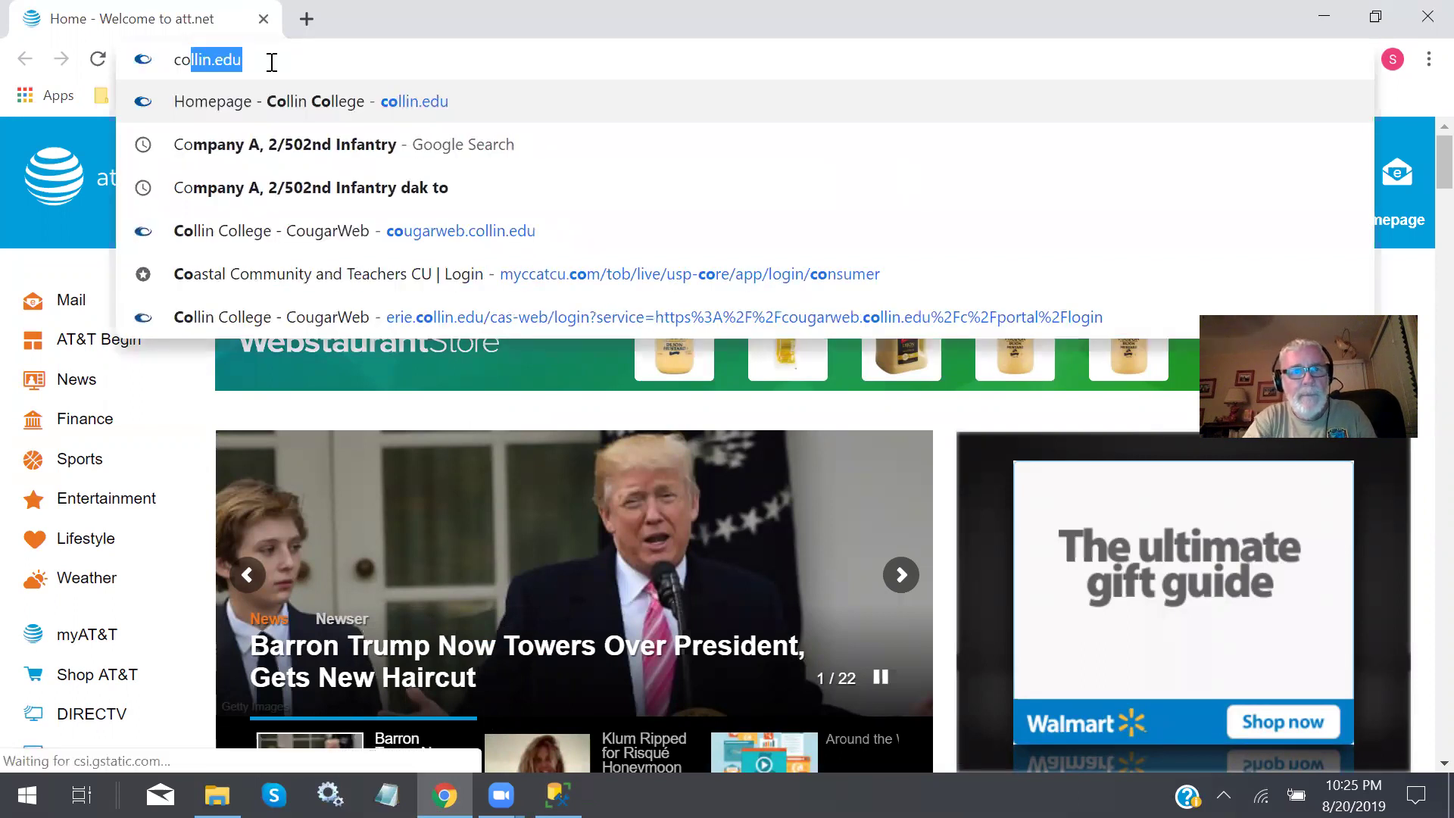
pyautogui.press('Return')
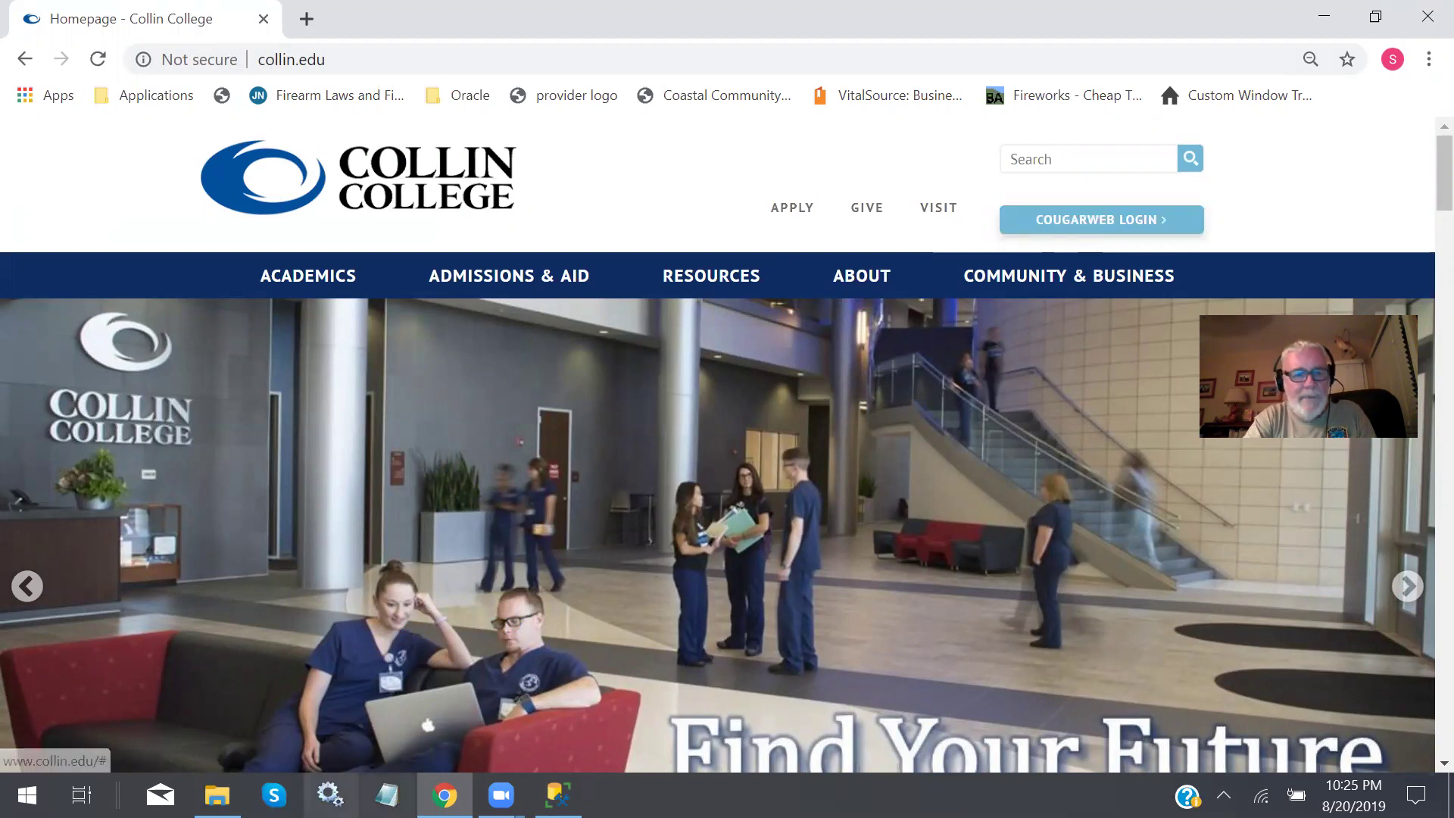
# Browse to Documents > Collin > ITSE_2309 > SQL 2017 Install Files and select create_ap.sql.
pyautogui.moveTo(217, 795)
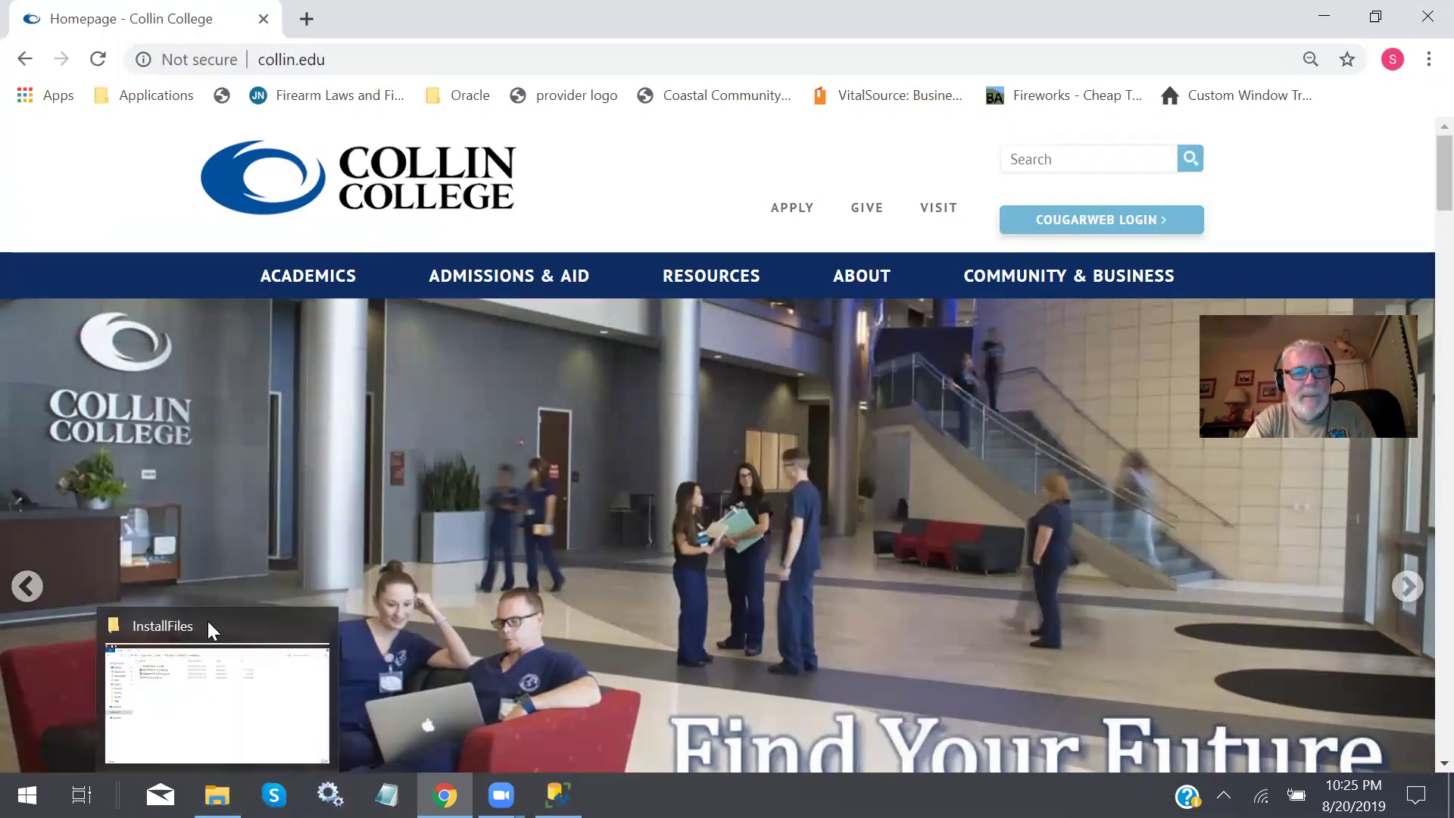
pyautogui.click(231, 745)
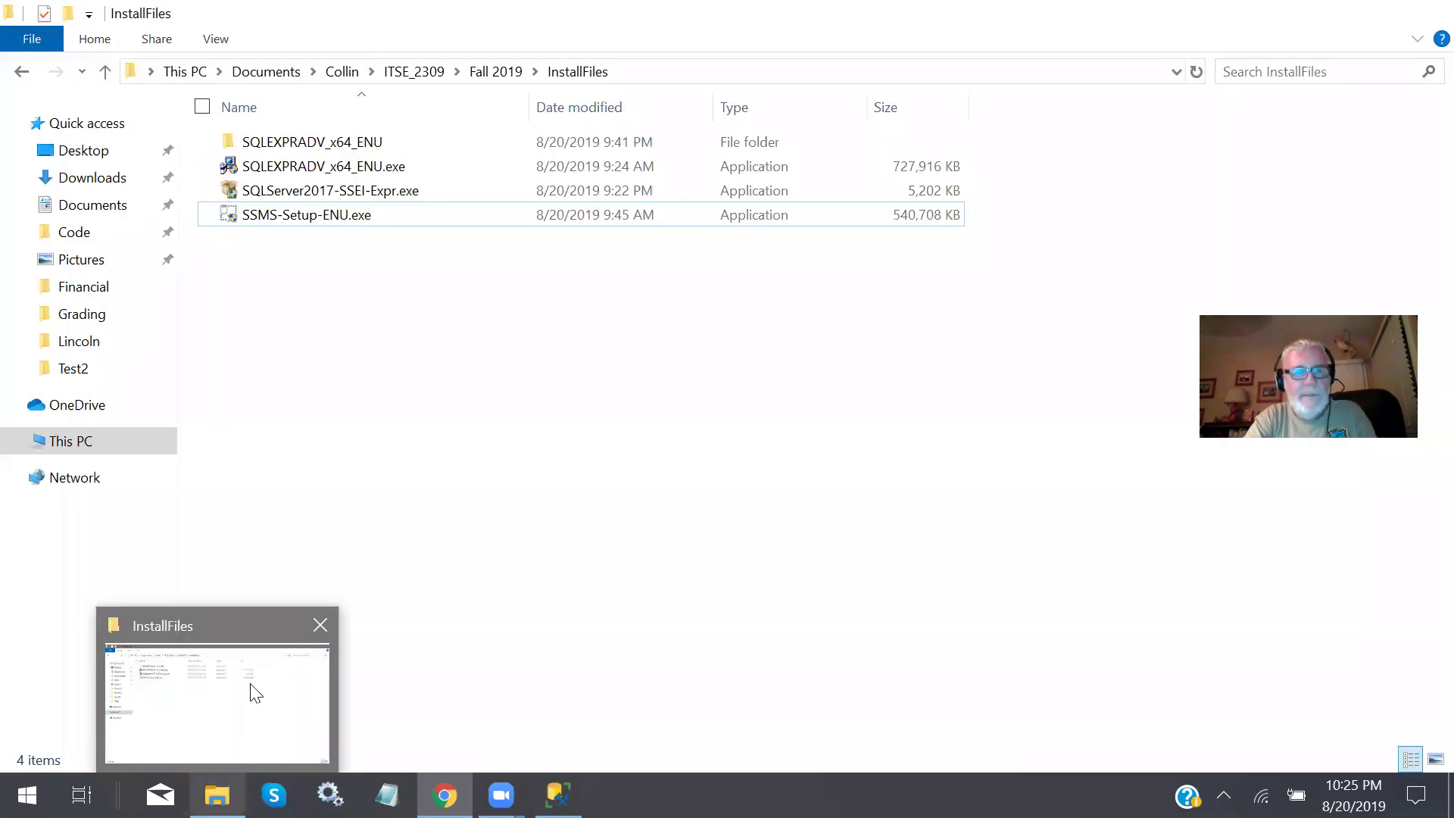
pyautogui.click(94, 206)
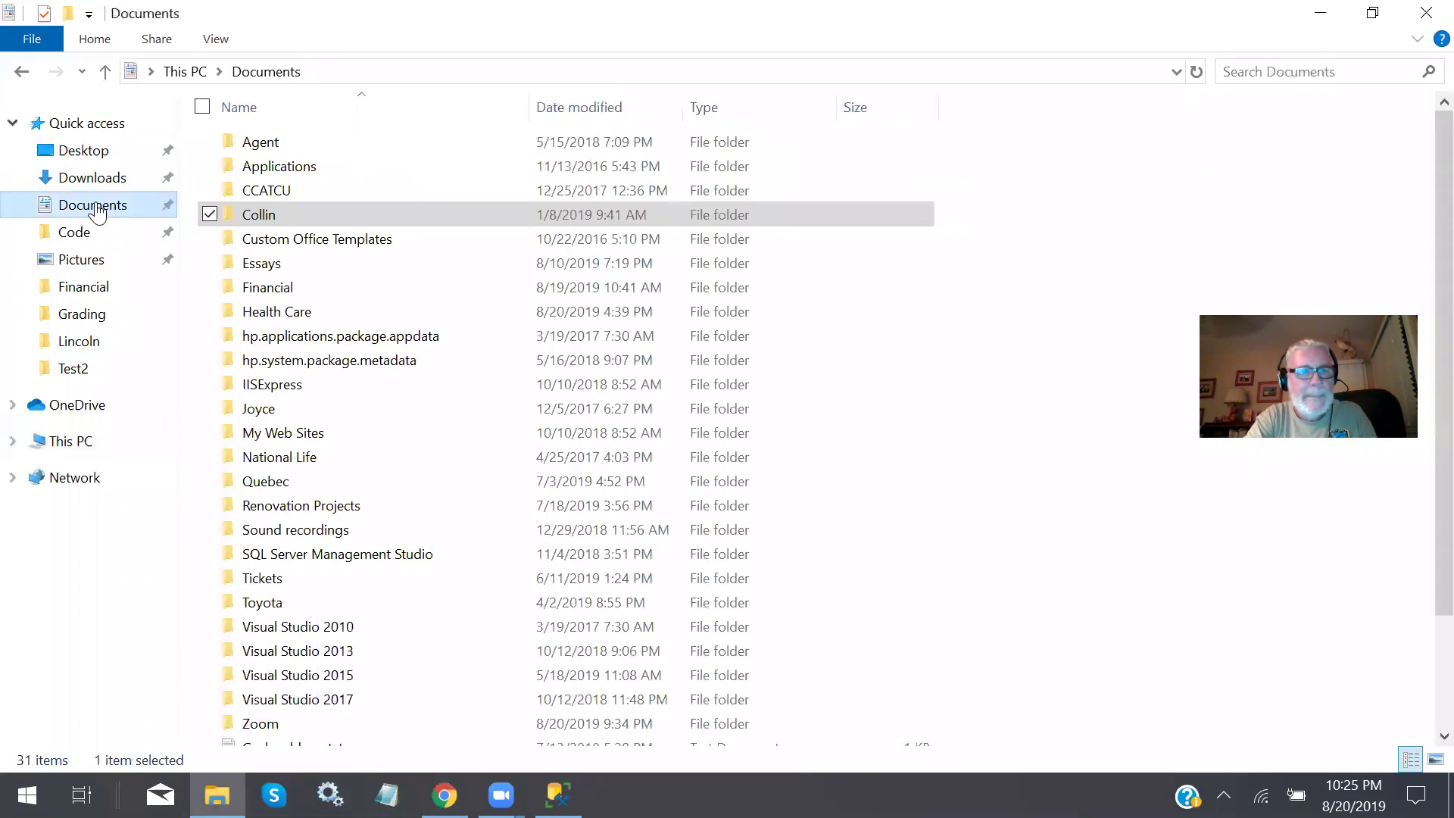
pyautogui.doubleClick(265, 210)
pyautogui.click(268, 194)
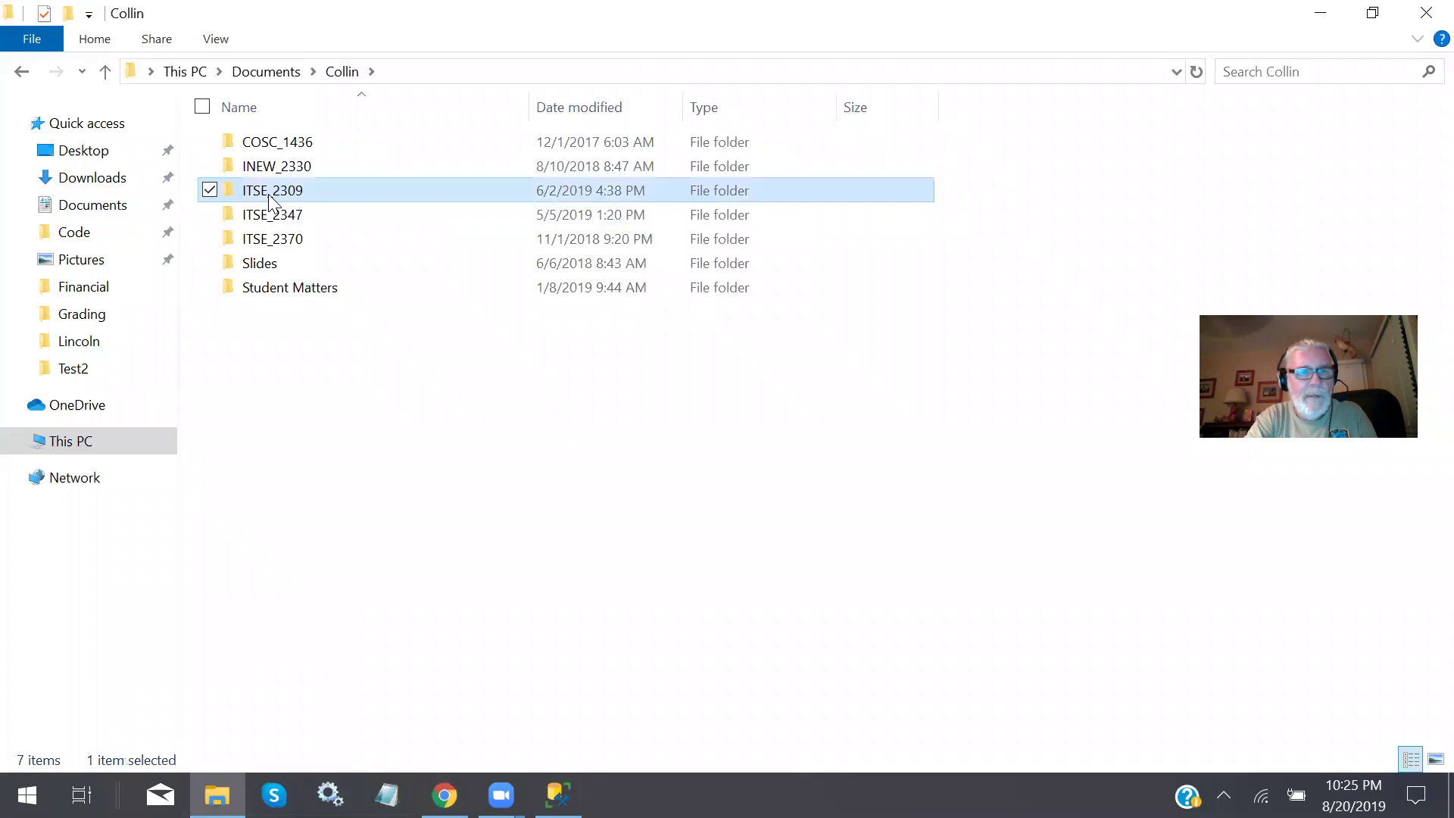
pyautogui.doubleClick(268, 194)
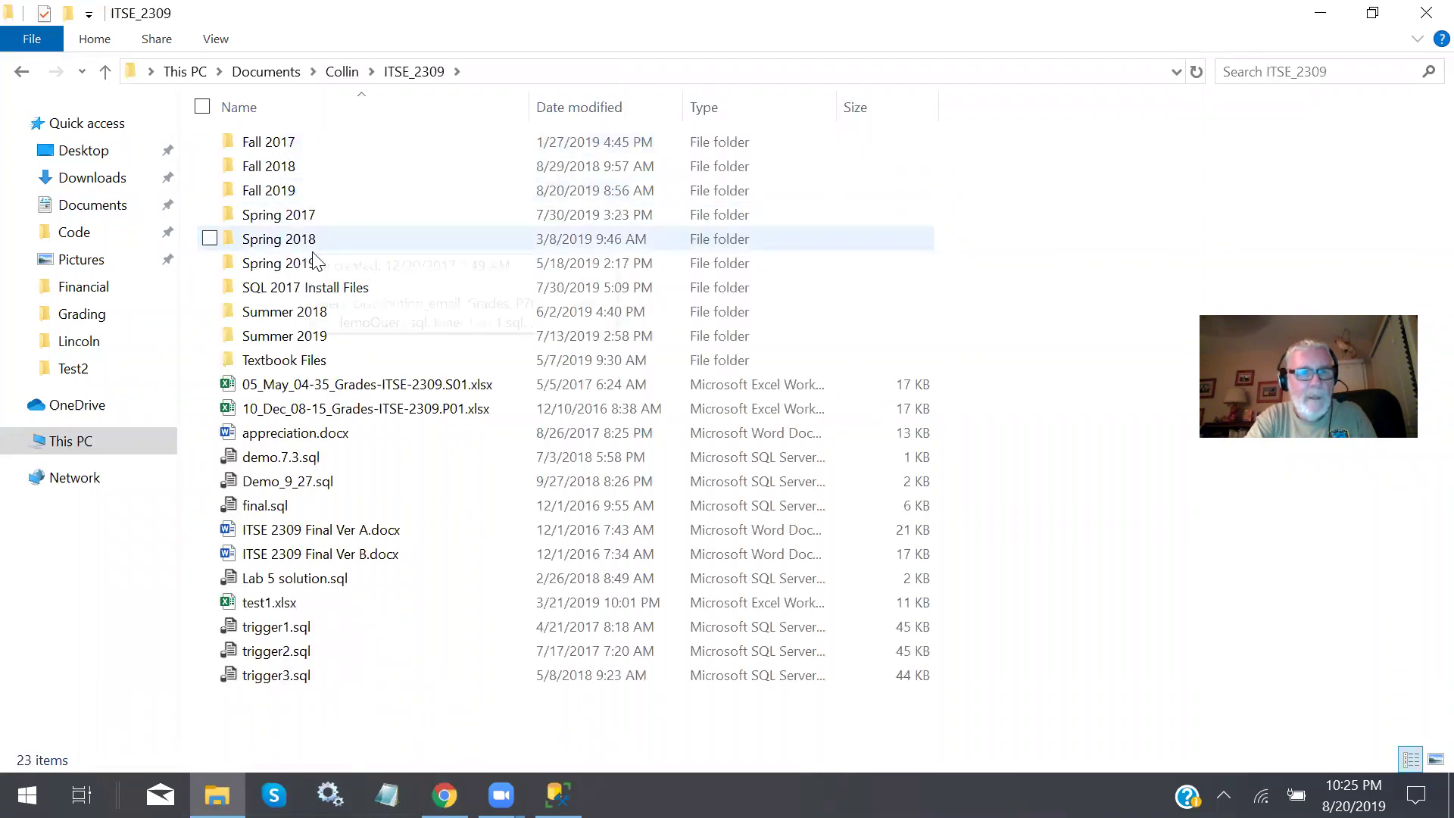
pyautogui.doubleClick(282, 288)
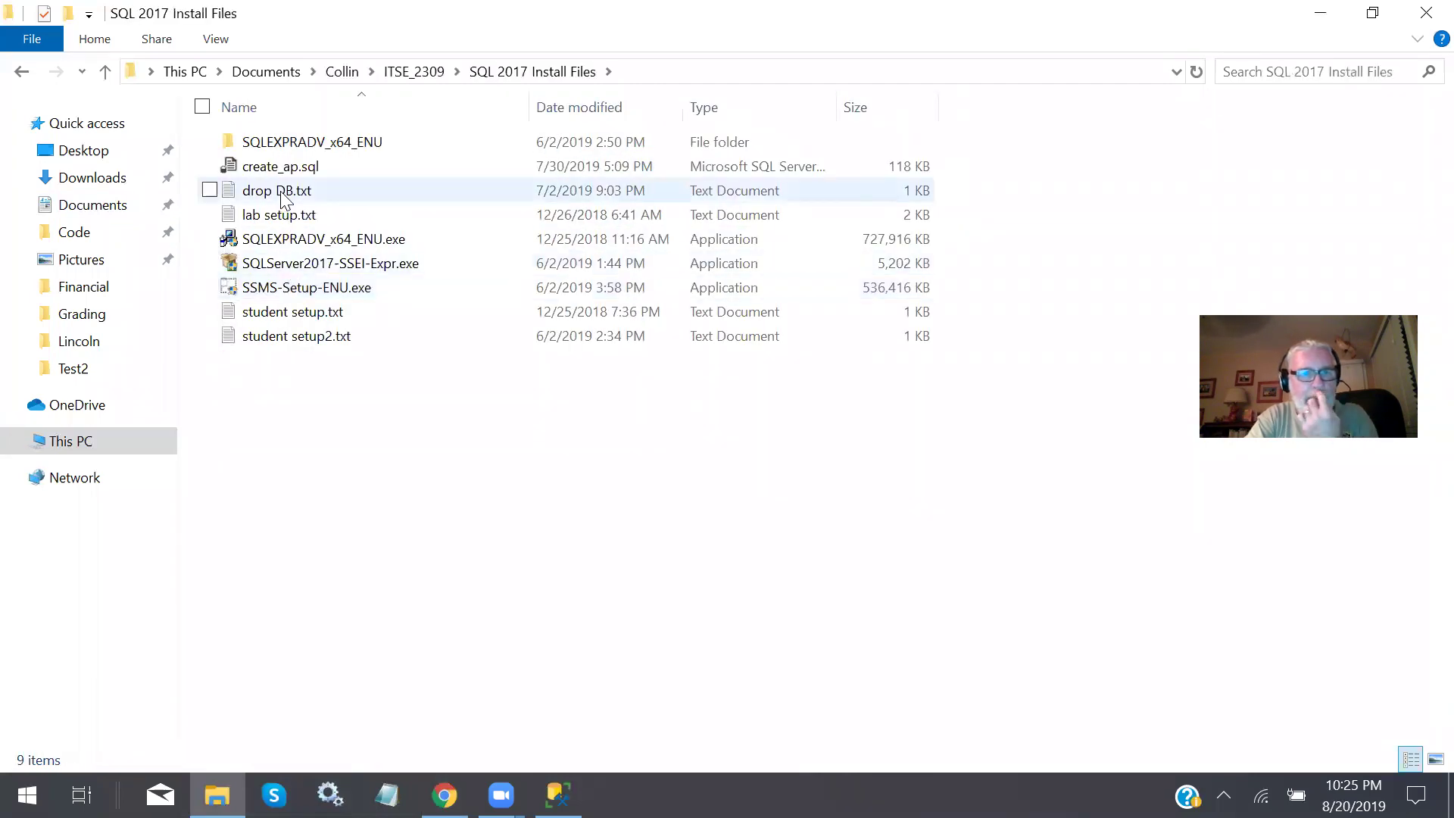
pyautogui.click(282, 168)
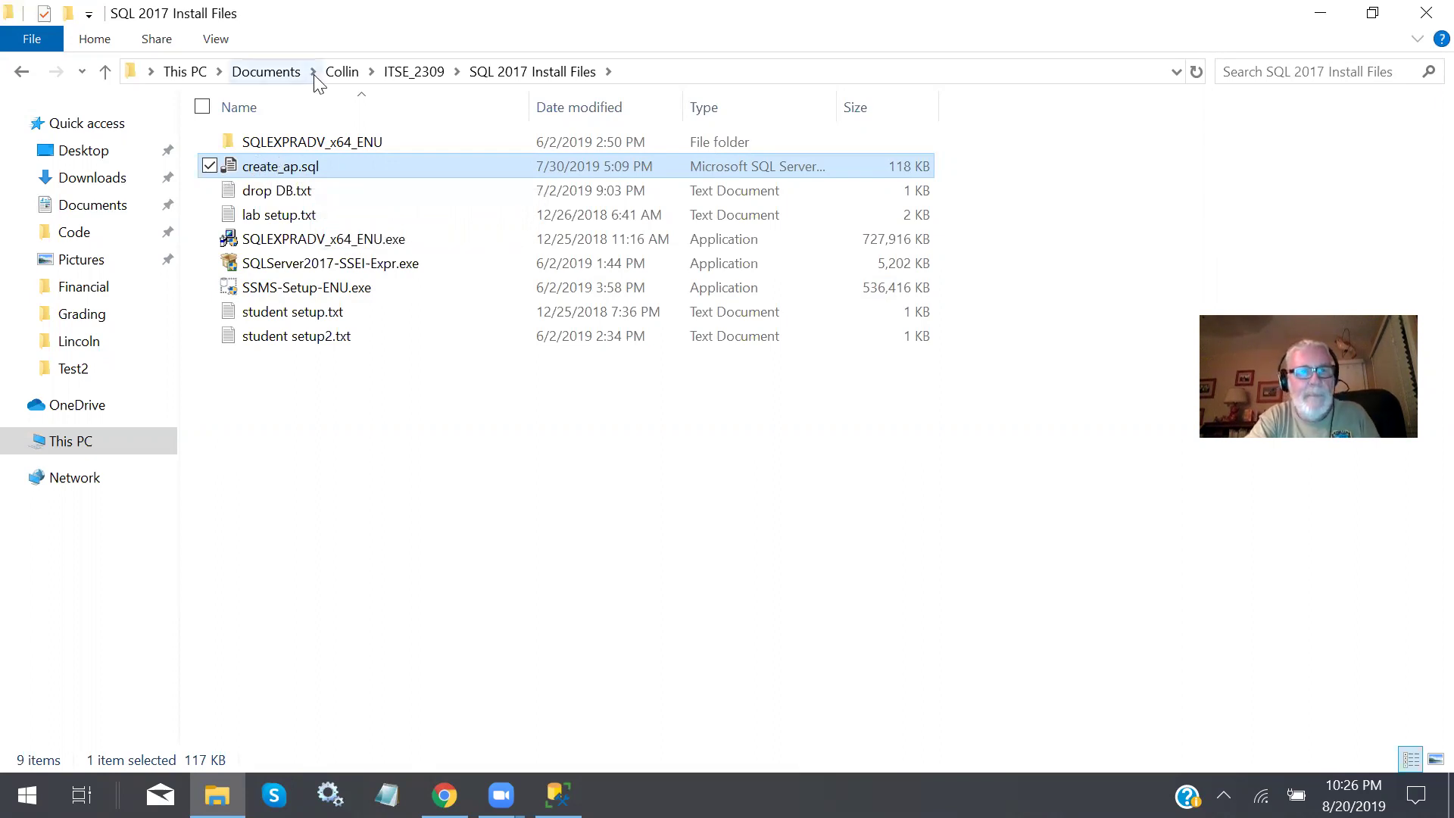
# Check Spring 2019's Files folder, then browse to ITSE_2309 > Fall 2019 > InstallFiles.
pyautogui.click(414, 71)
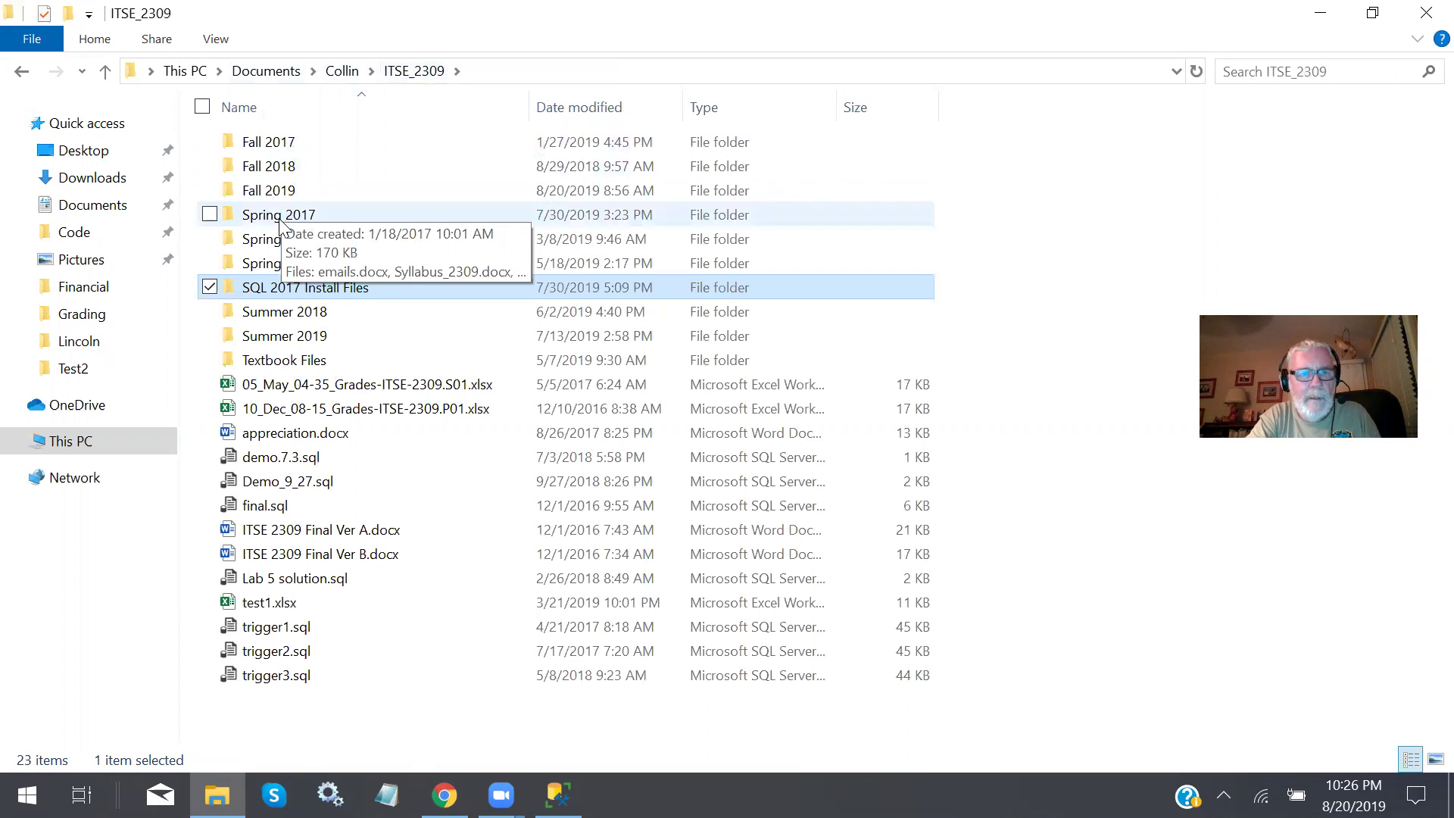
pyautogui.doubleClick(295, 267)
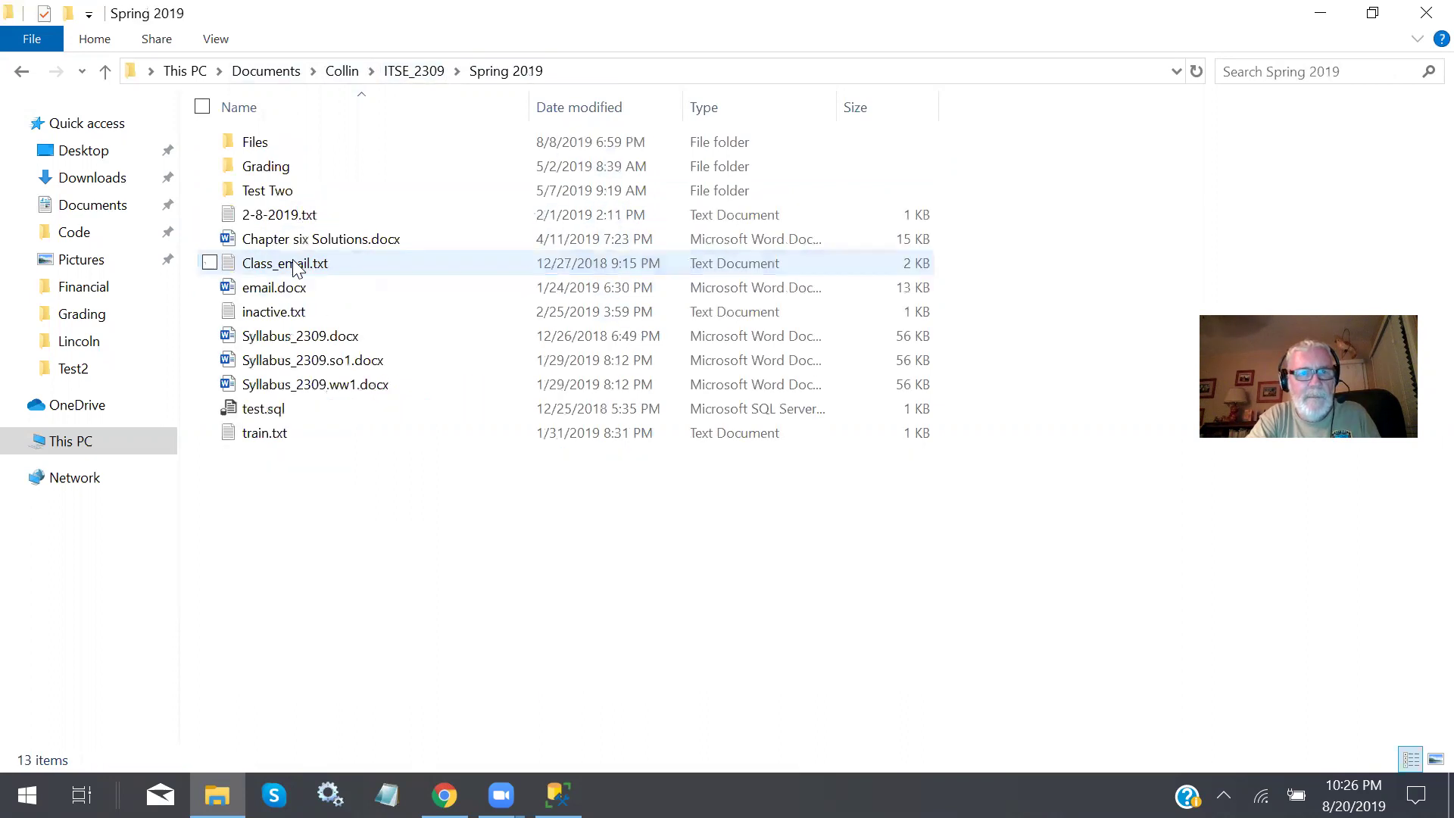
pyautogui.click(261, 147)
pyautogui.doubleClick(259, 148)
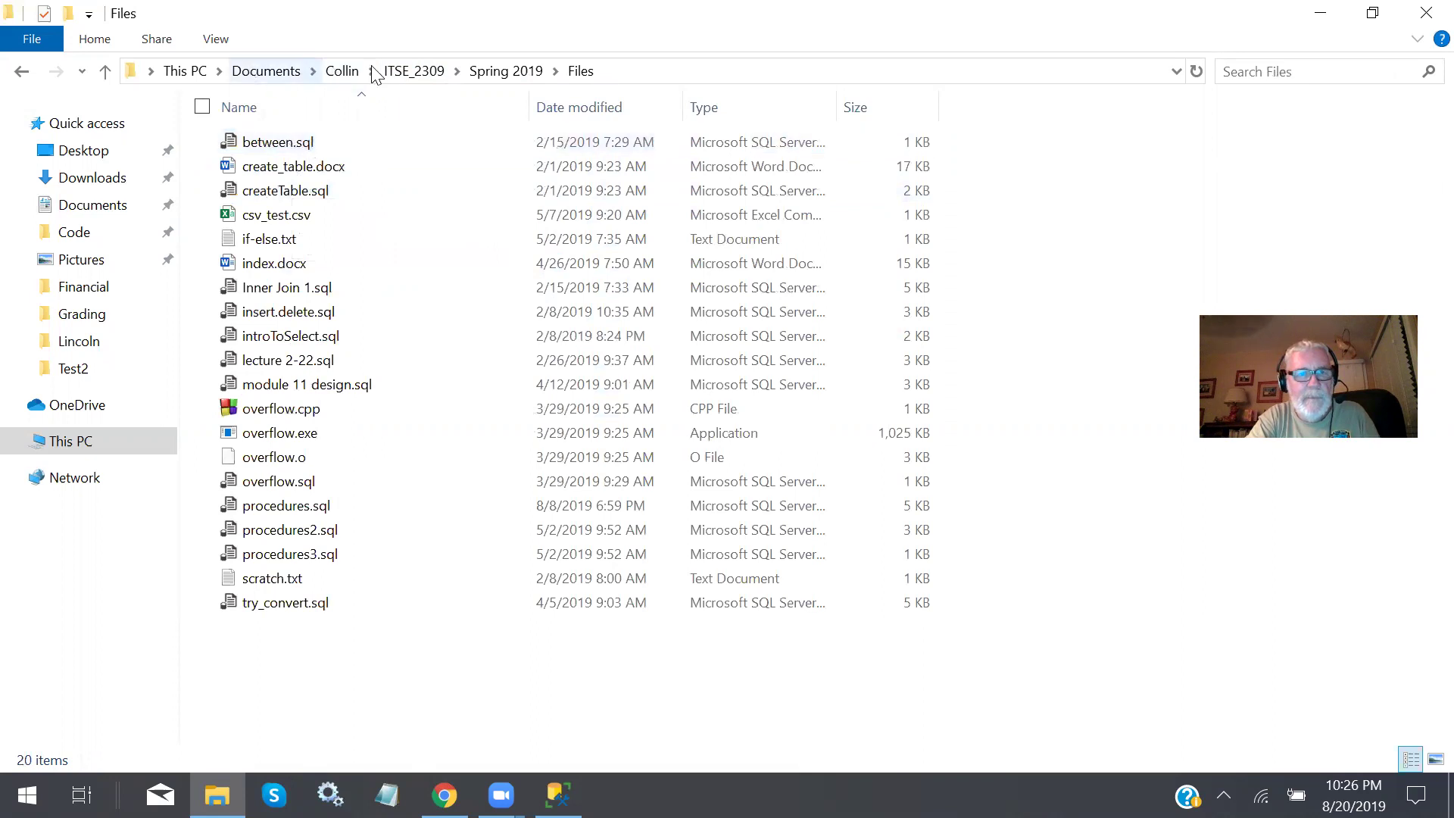
pyautogui.click(416, 72)
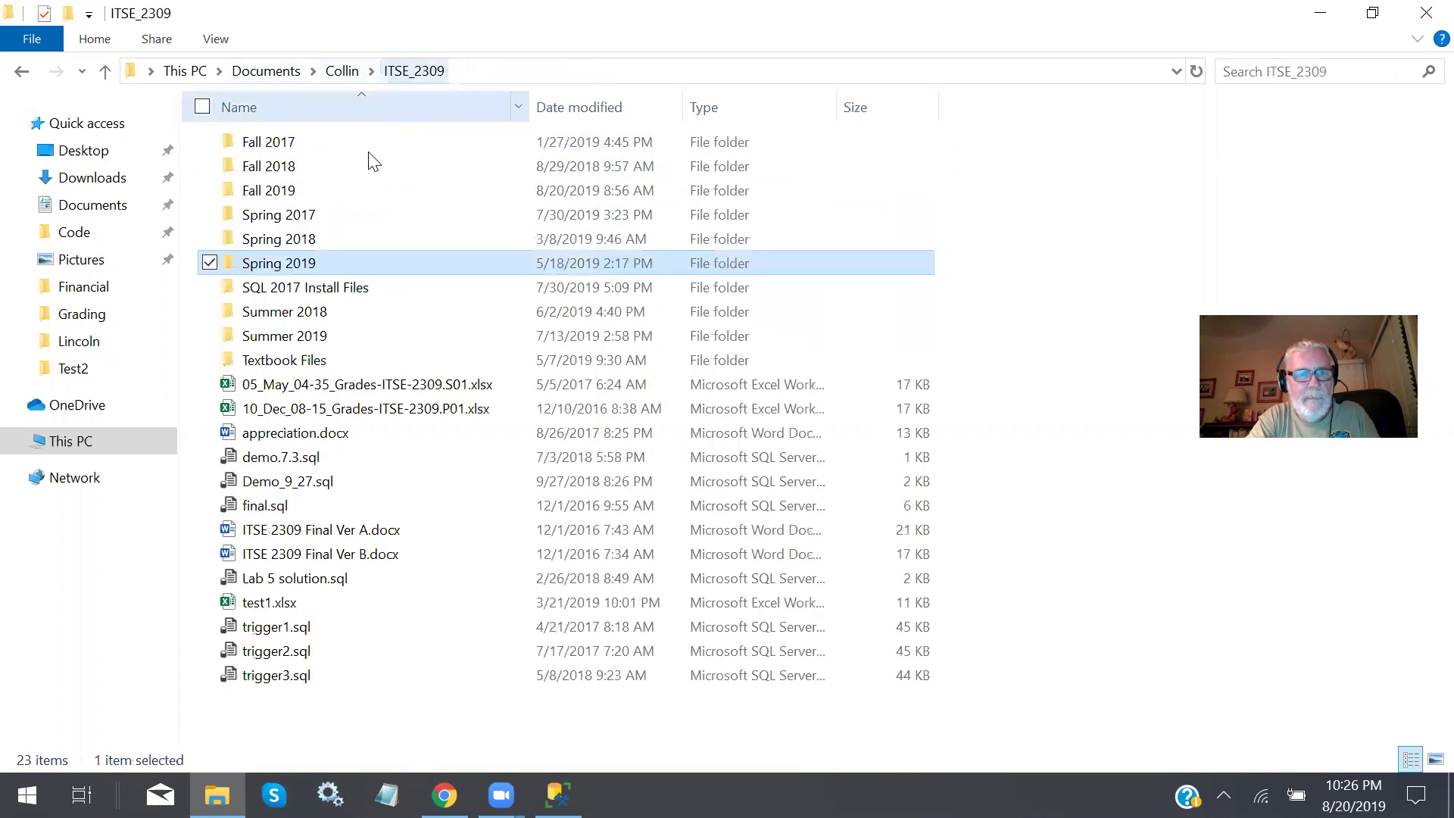
pyautogui.doubleClick(292, 193)
pyautogui.doubleClick(288, 144)
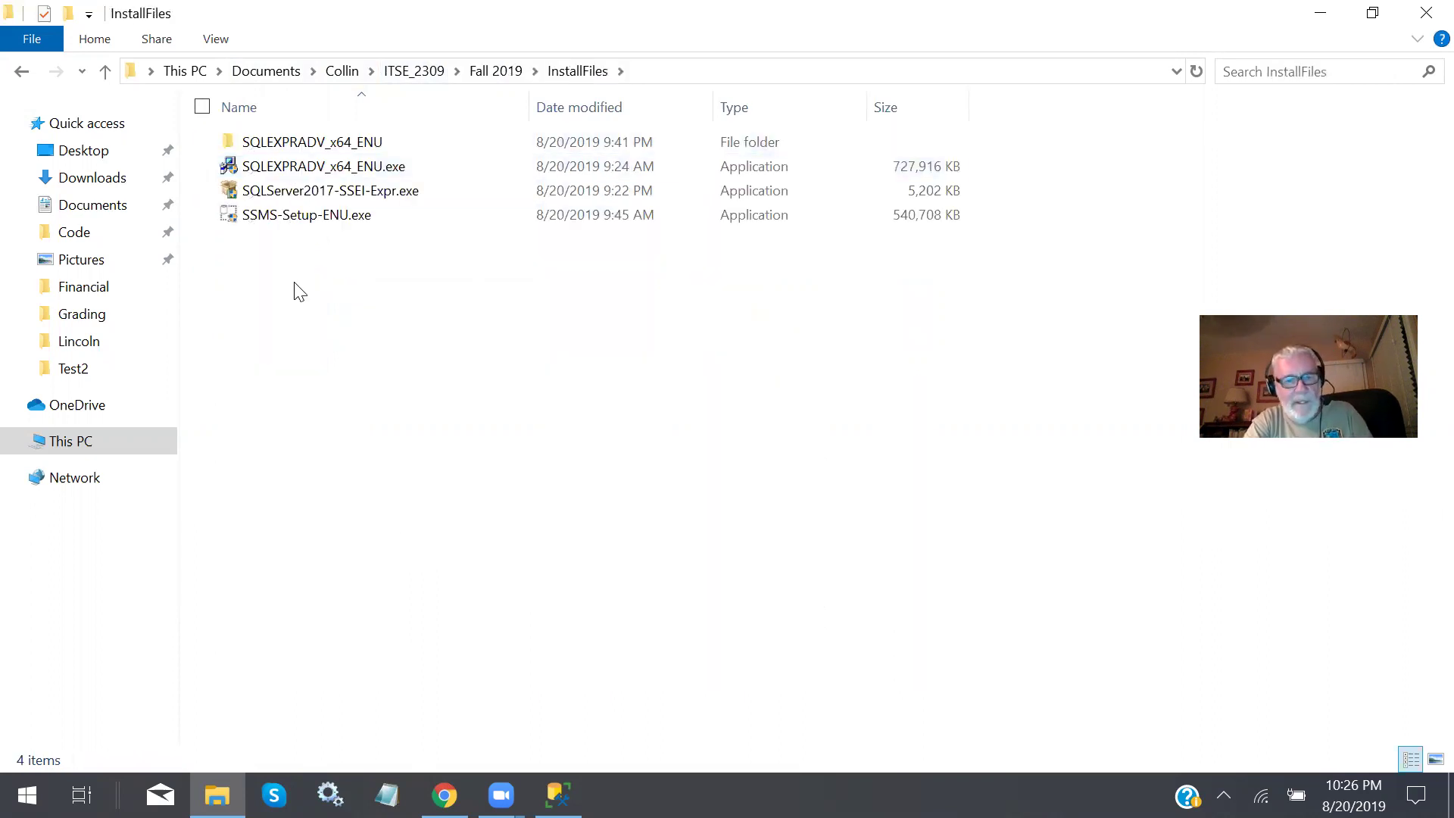
# Paste create_ap.sql here, keep its name, and open it in SSMS.
pyautogui.hotkey('ctrl', 'v')
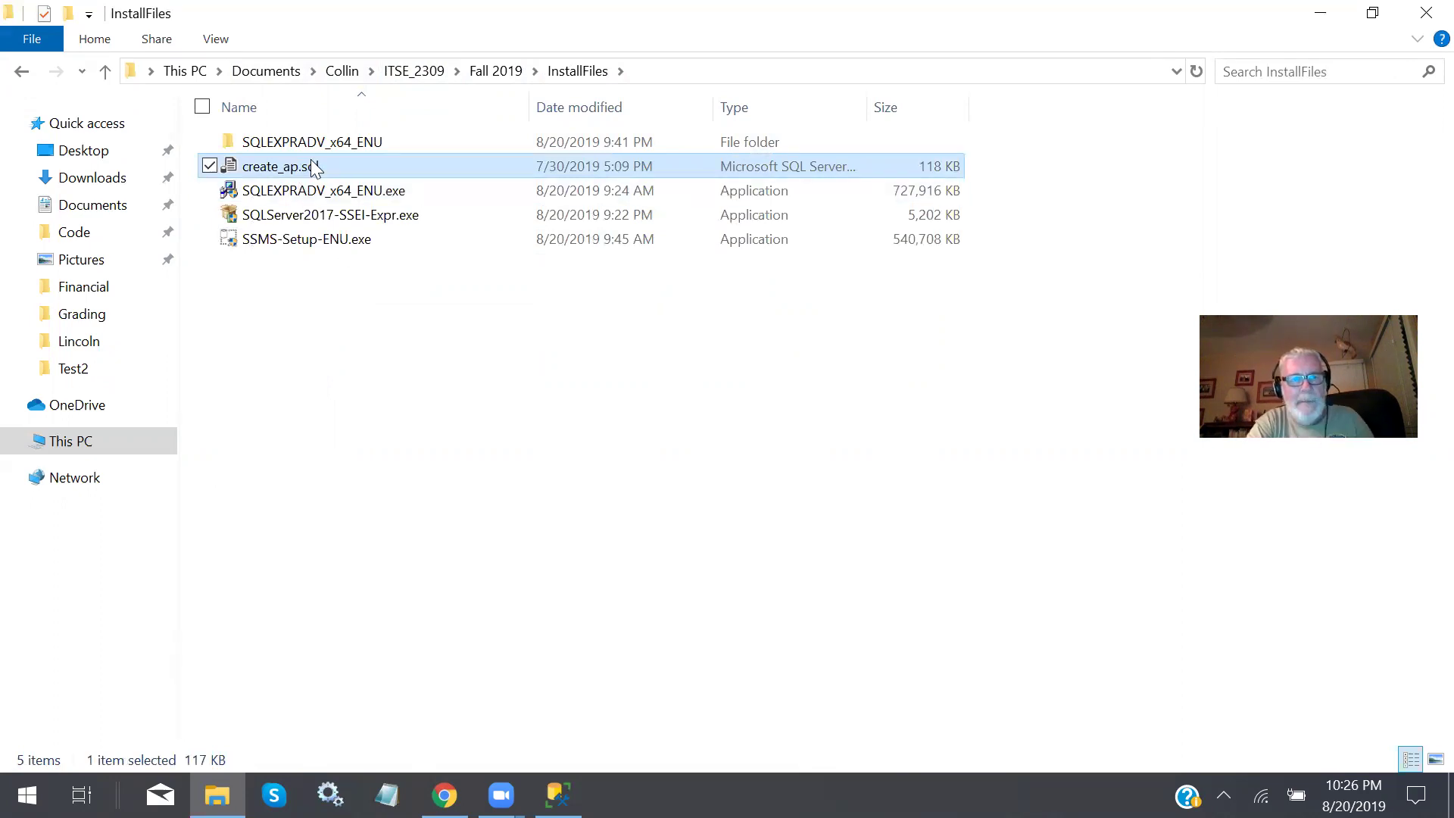
pyautogui.click(328, 162)
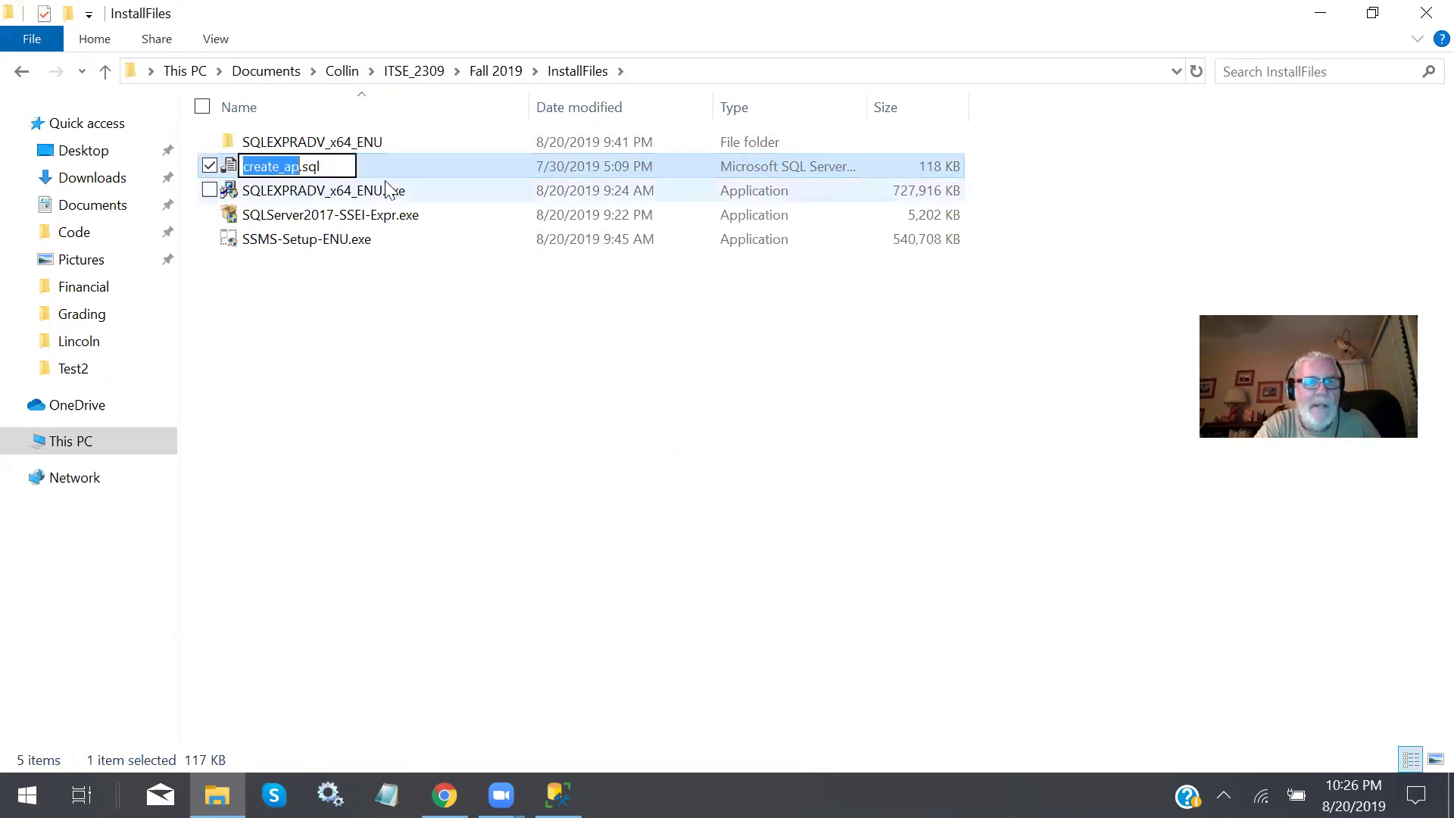
pyautogui.click(336, 379)
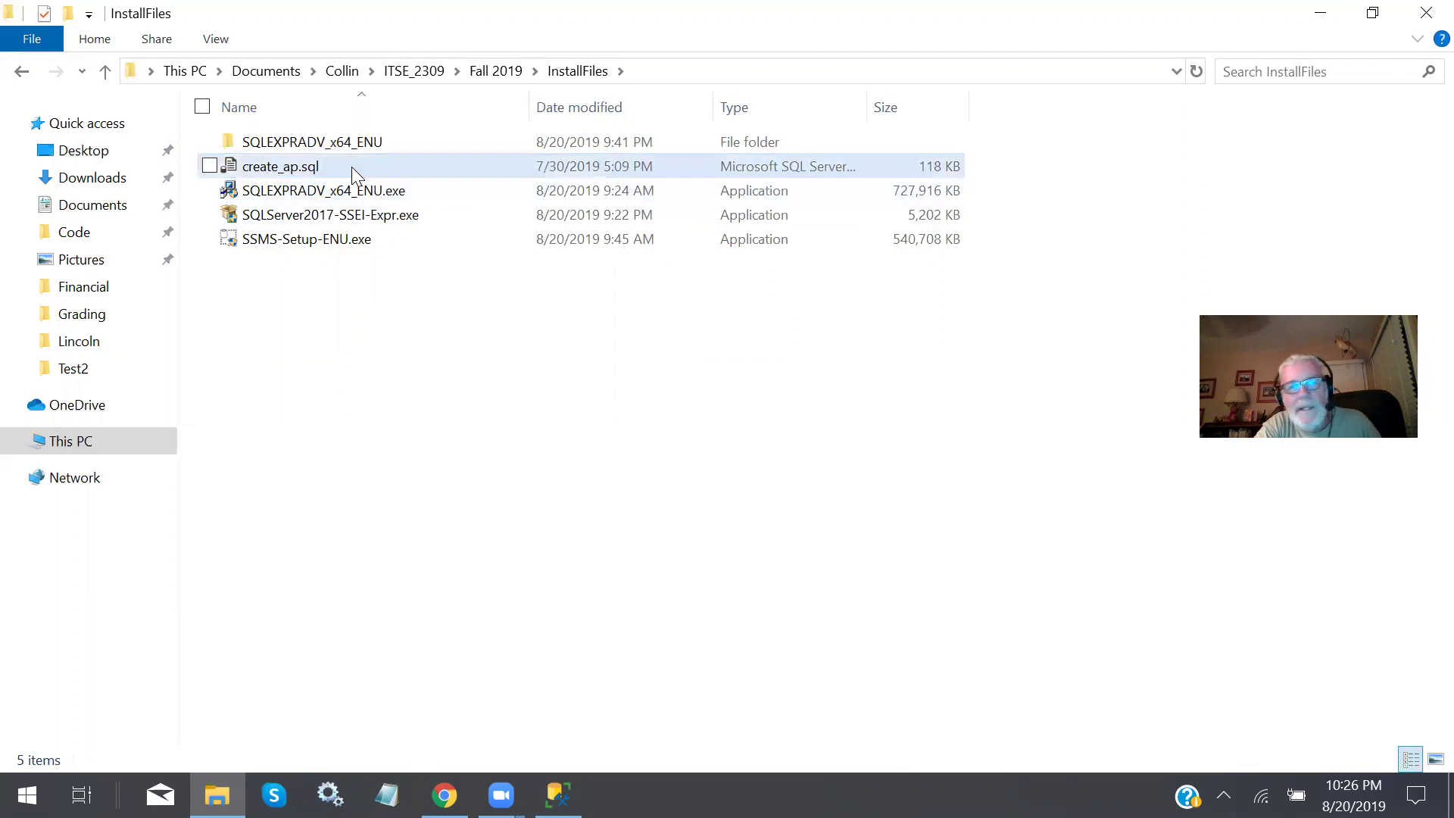
pyautogui.doubleClick(348, 164)
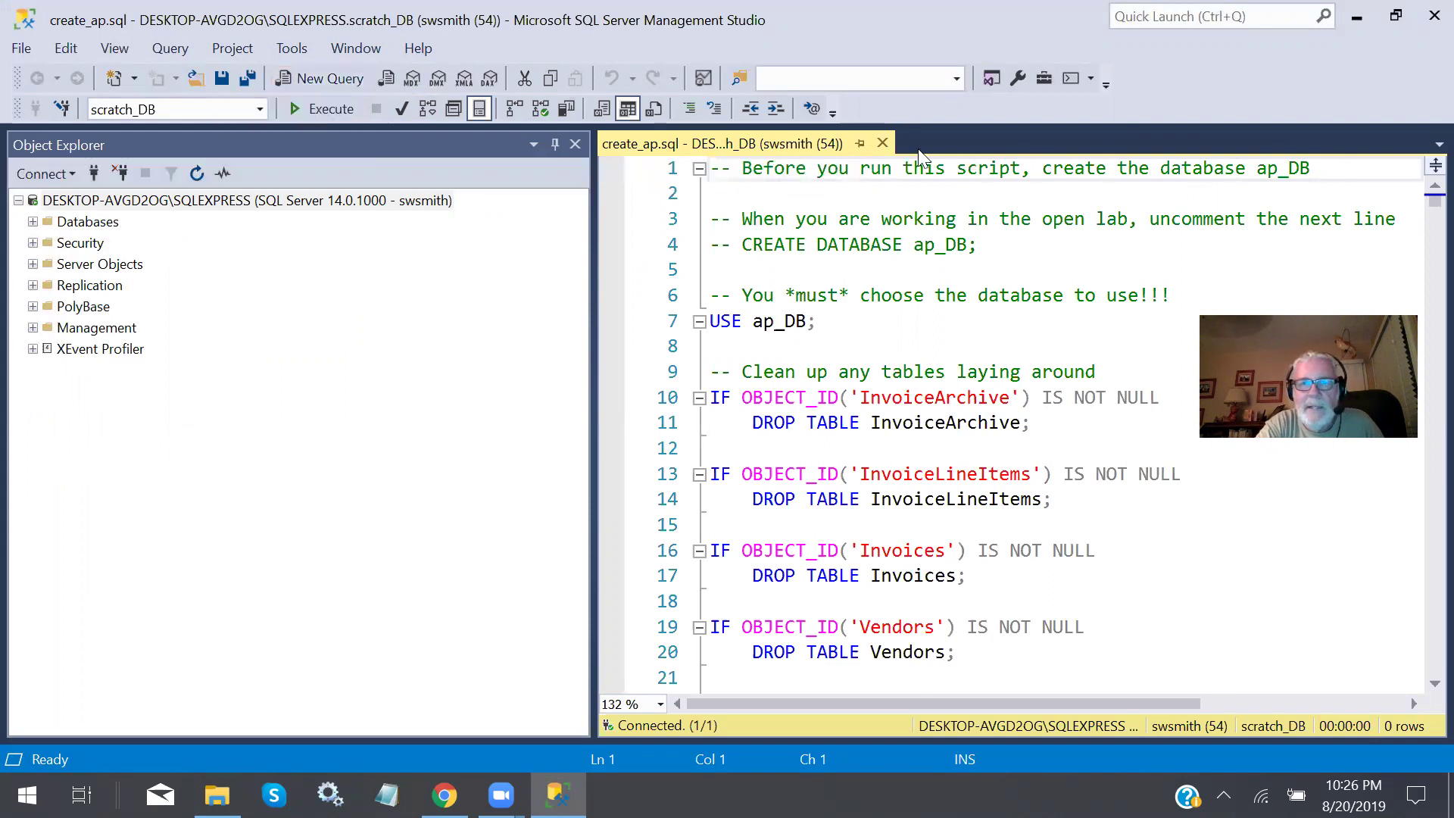
# Close the create_ap.sql query tab.
pyautogui.click(881, 144)
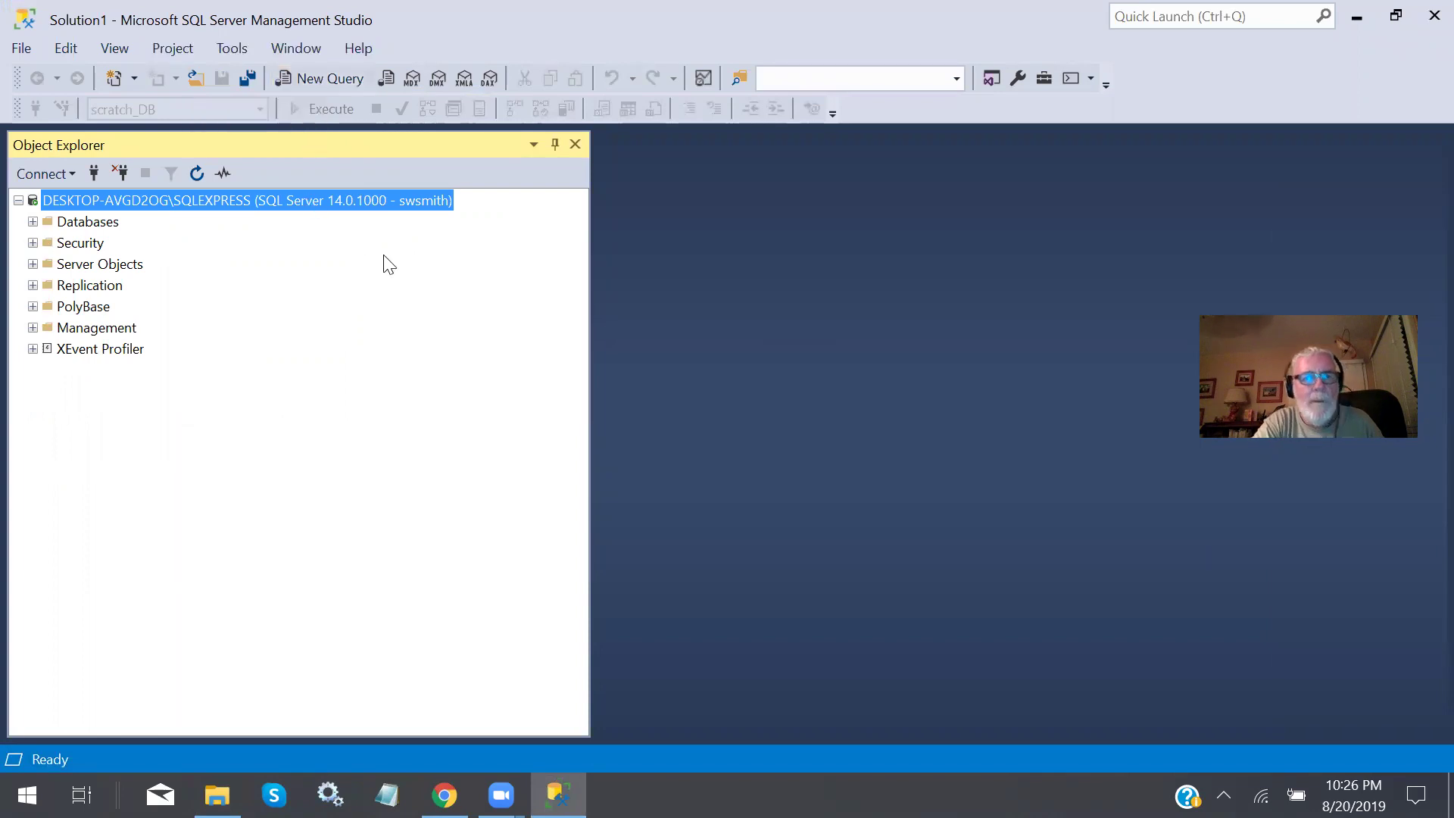
# Via File > Open > File, open create_ap.sql from Documents\Collin\ITSE_2309\Fall 2019\InstallFiles.
pyautogui.click(21, 49)
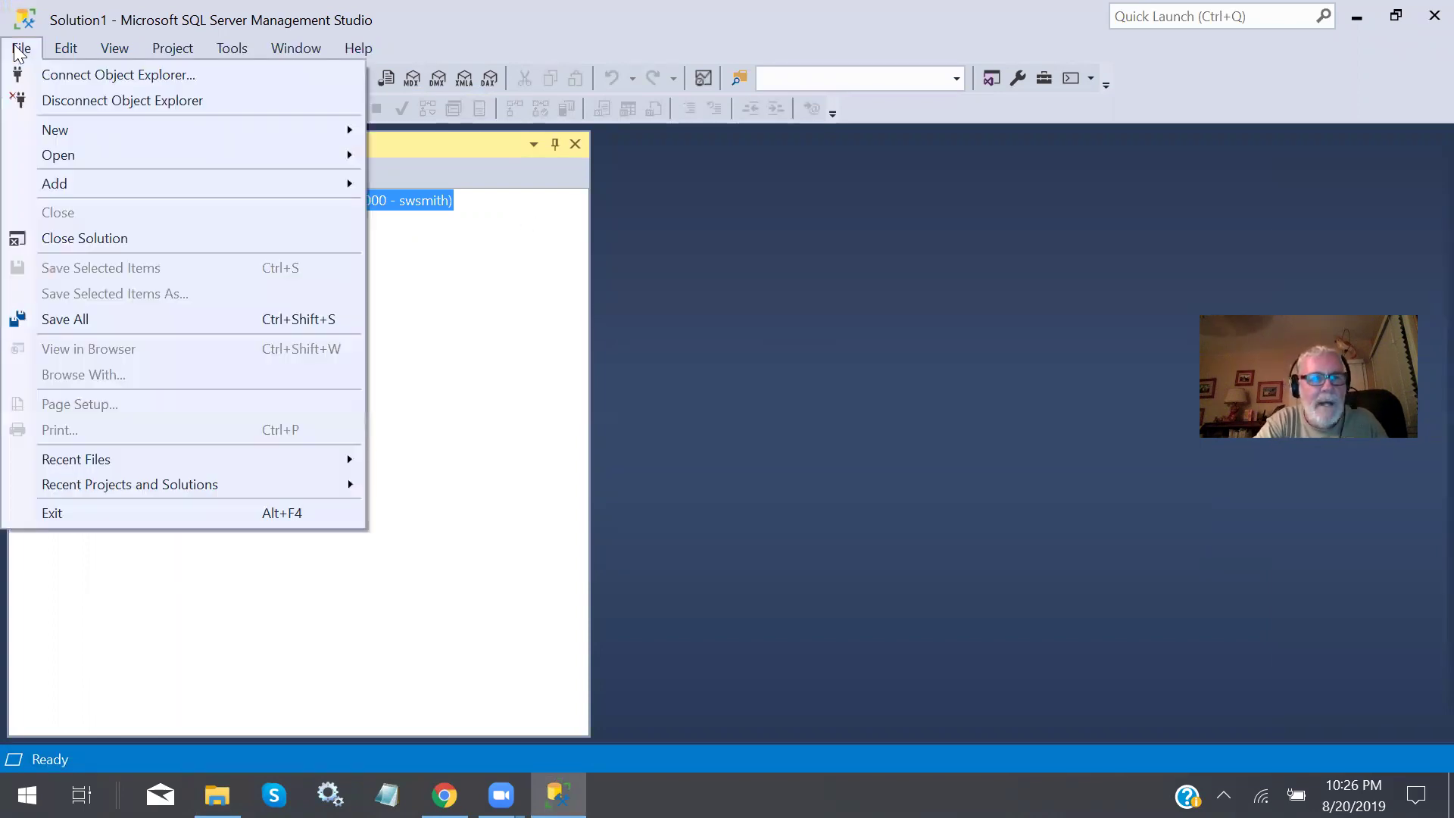
pyautogui.moveTo(69, 154)
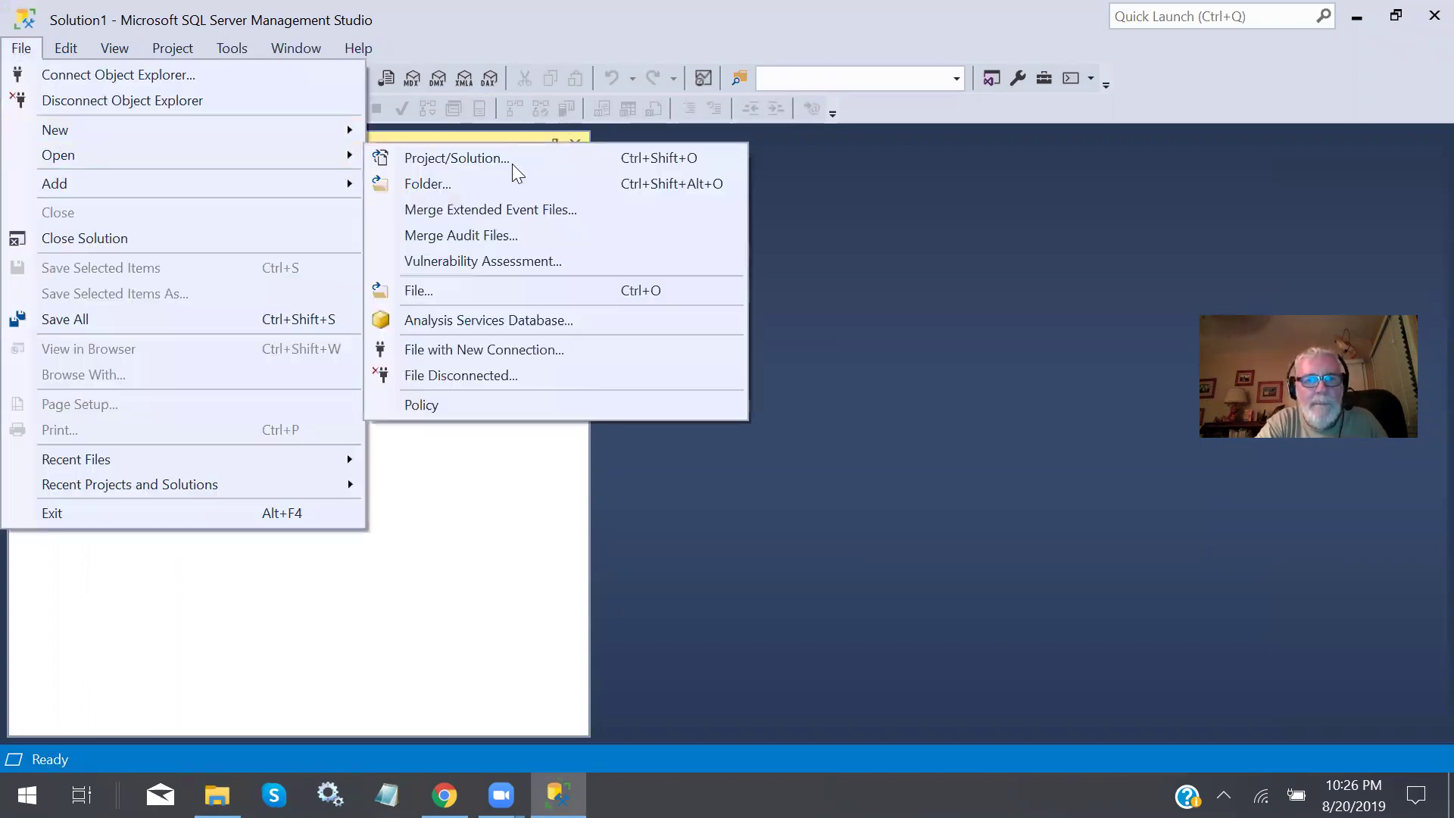
pyautogui.click(451, 289)
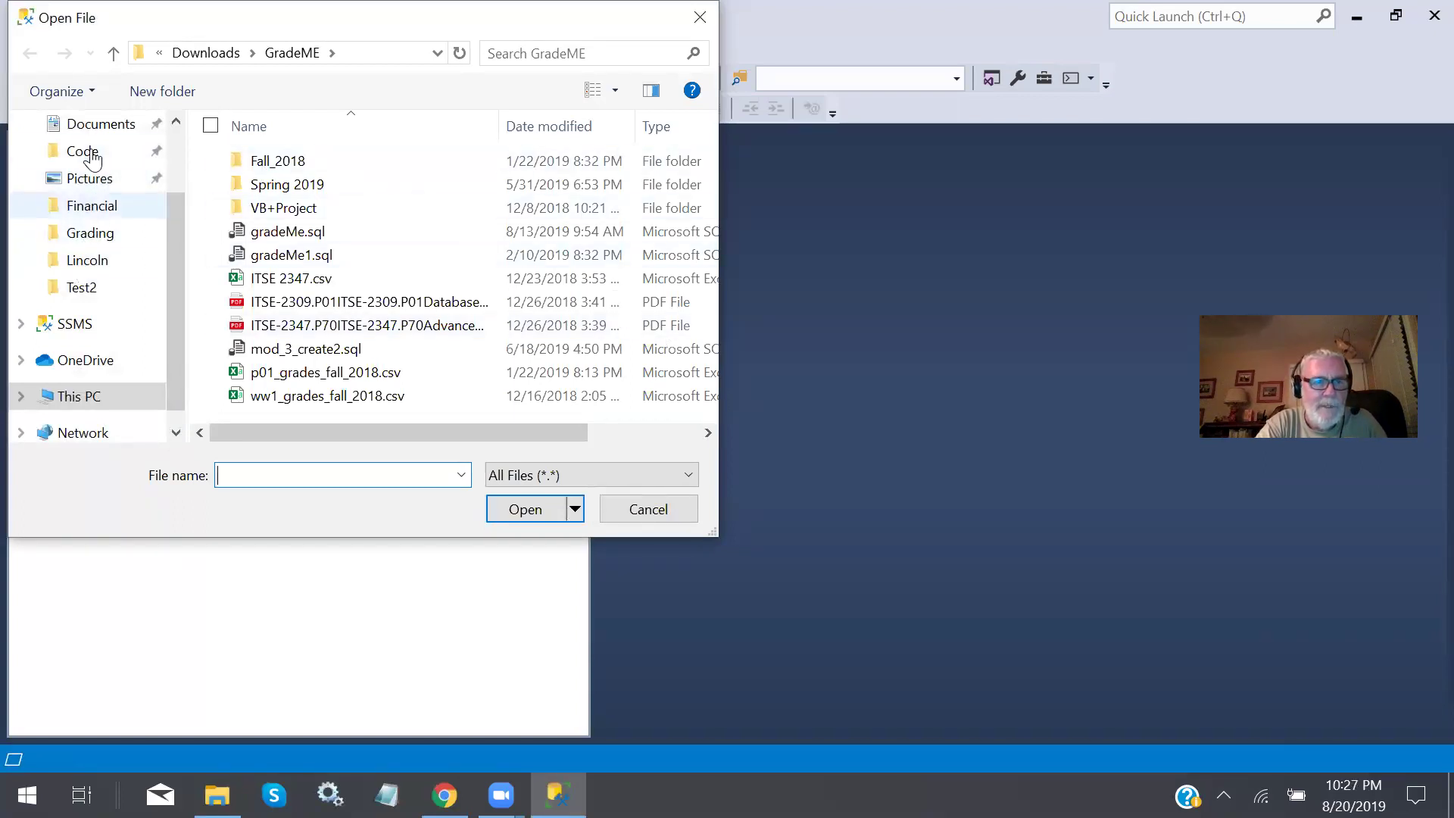
pyautogui.click(103, 130)
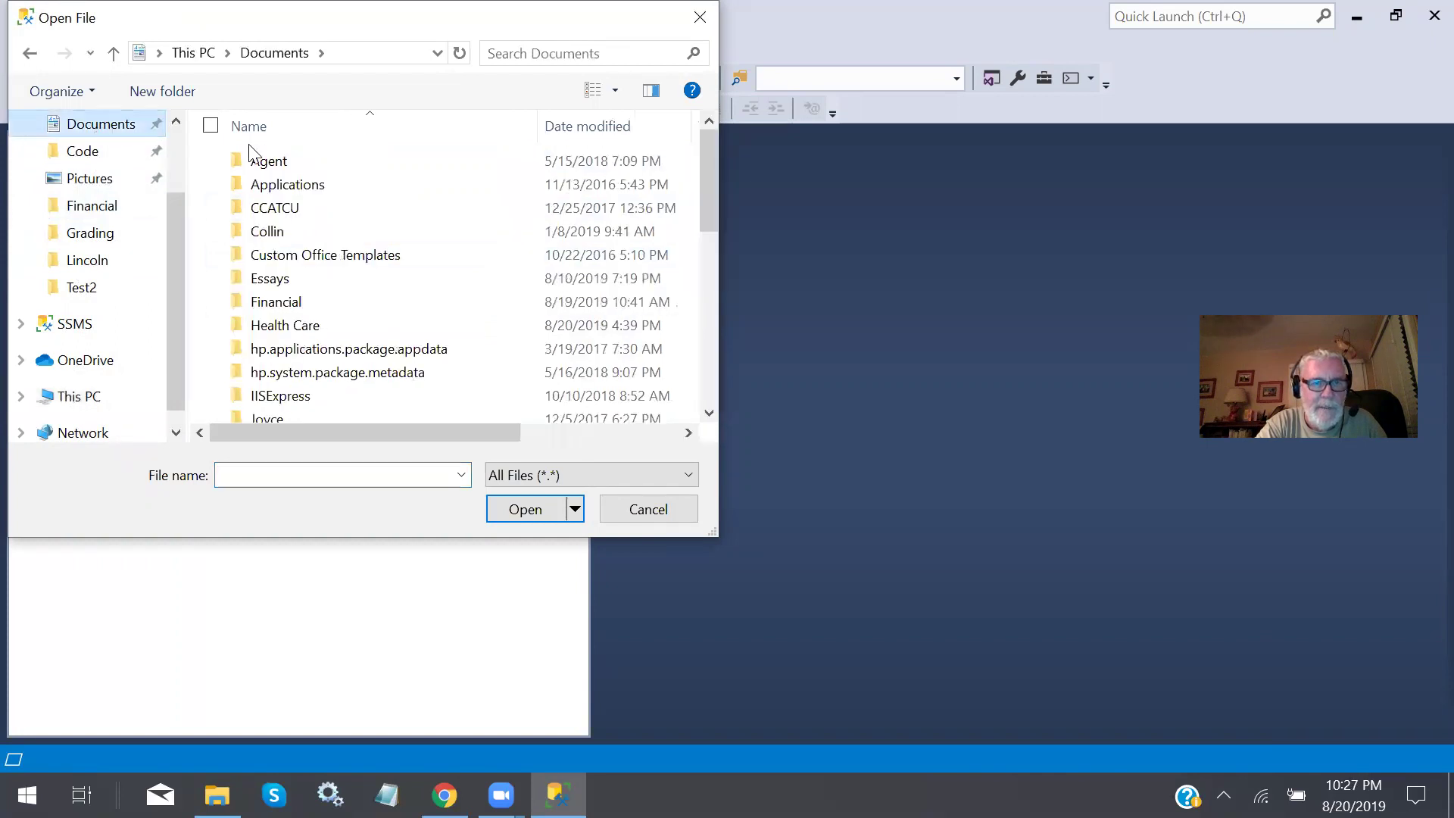
pyautogui.doubleClick(271, 232)
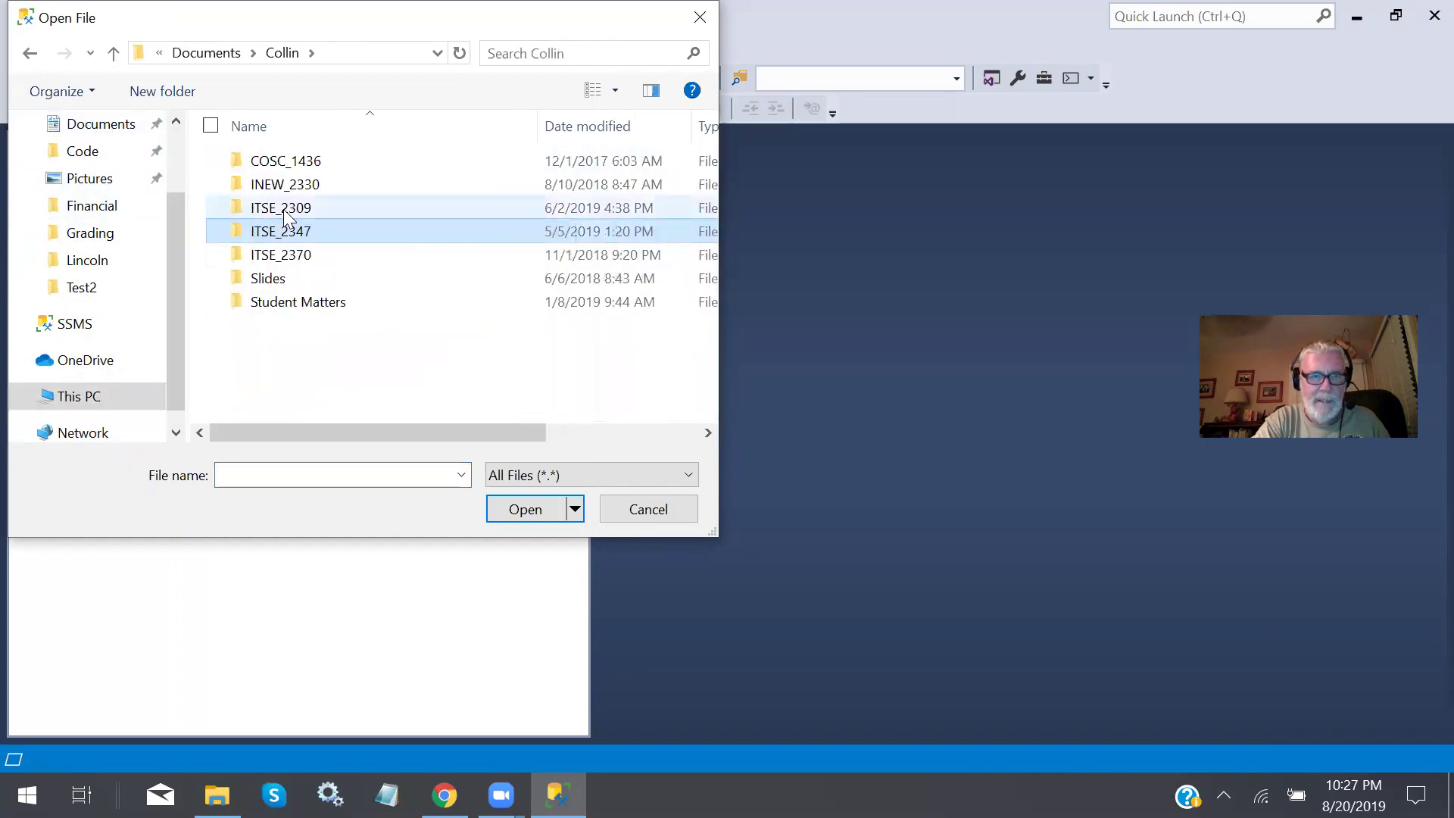
pyautogui.doubleClick(294, 209)
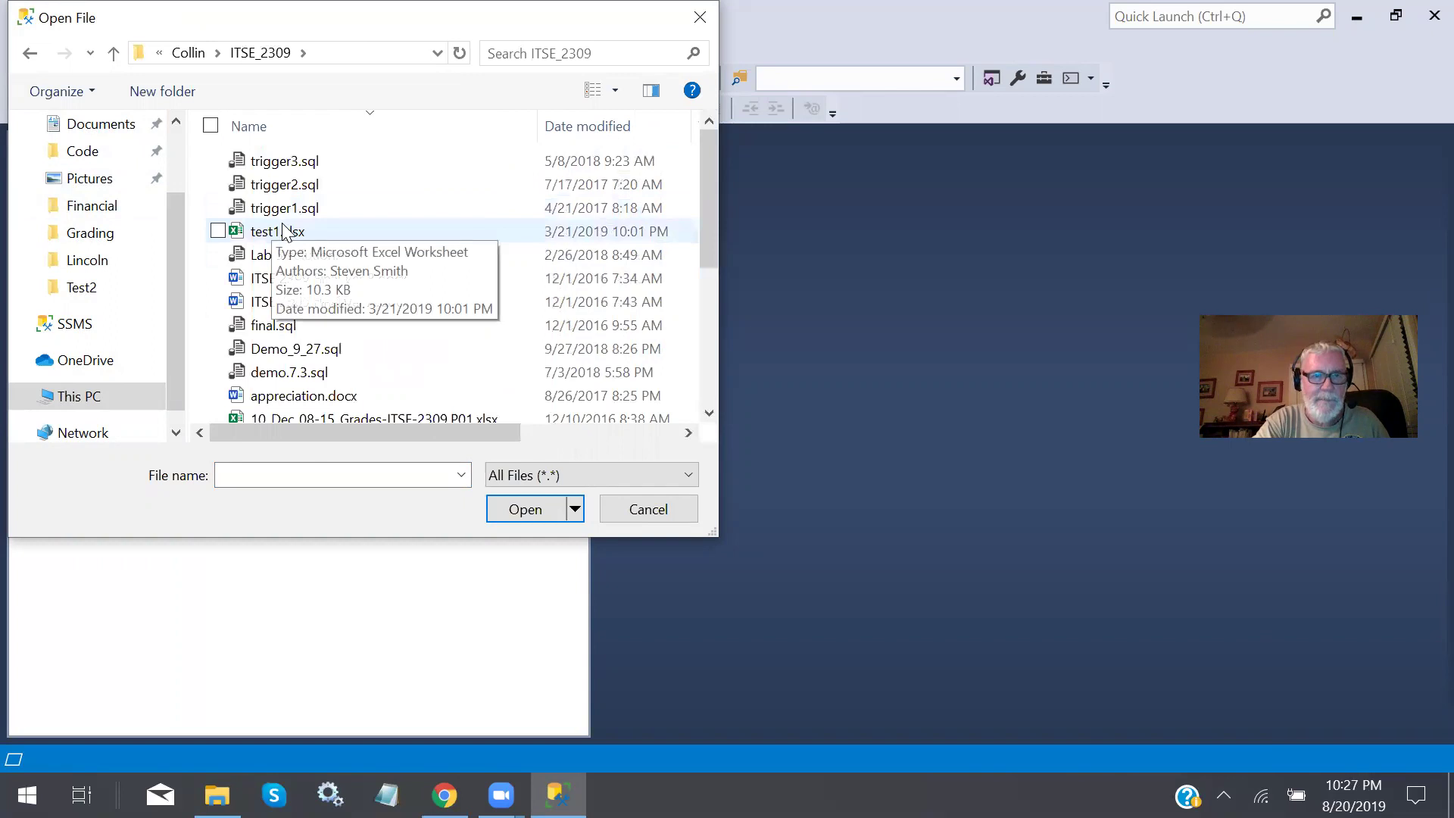
pyautogui.scroll(-4, 285, 231)
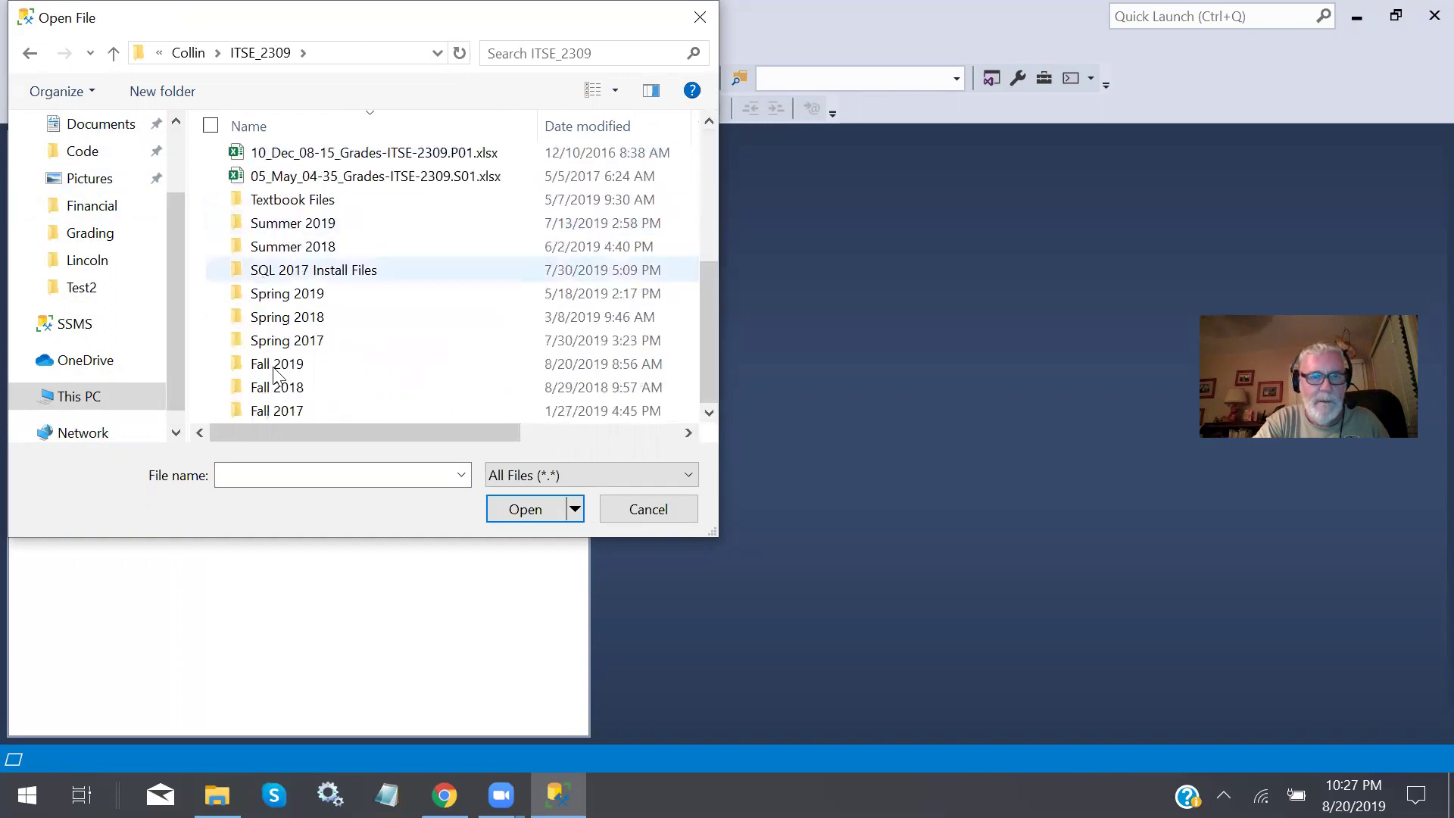
pyautogui.click(296, 366)
pyautogui.doubleClick(296, 367)
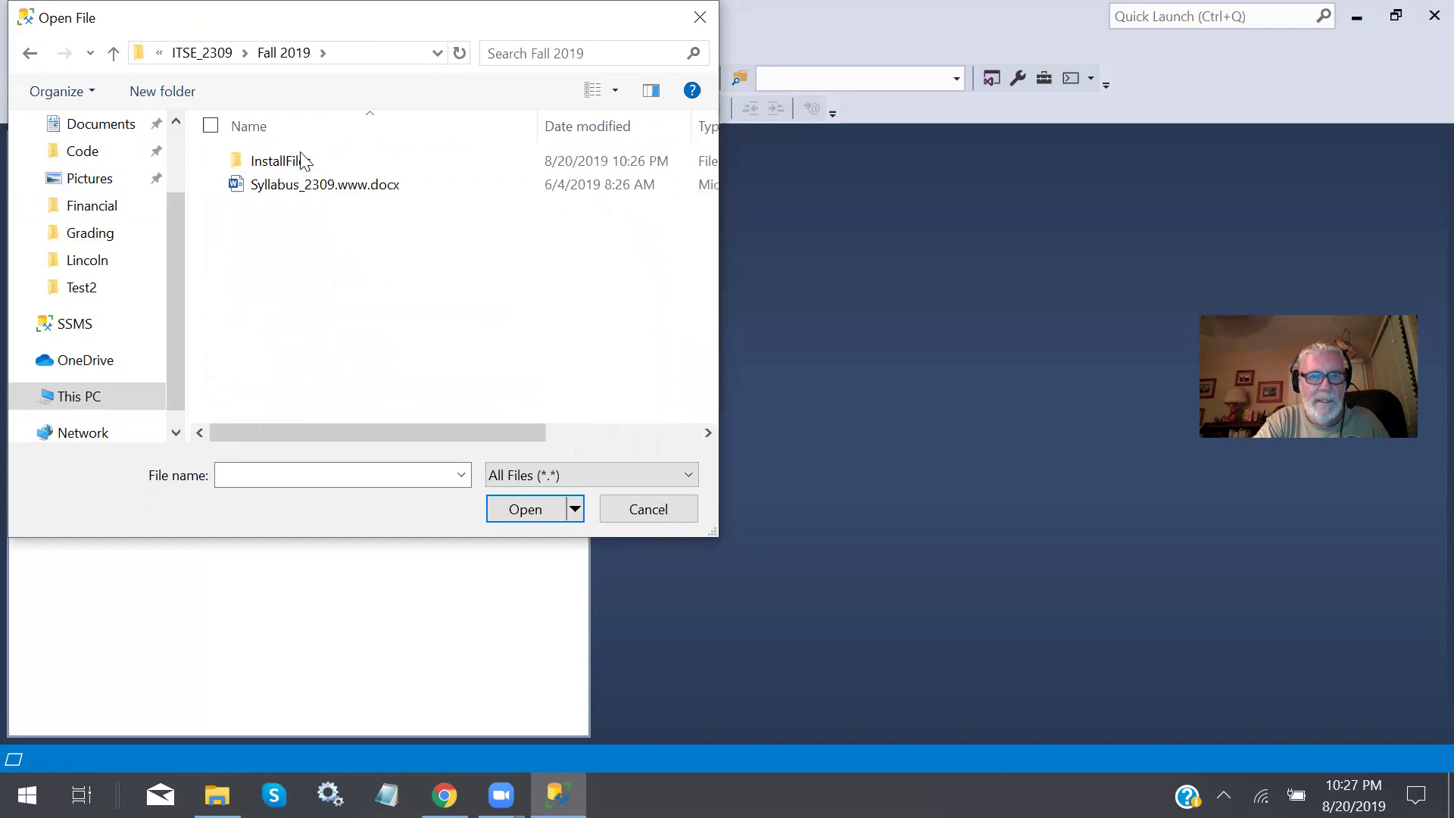
pyautogui.doubleClick(300, 151)
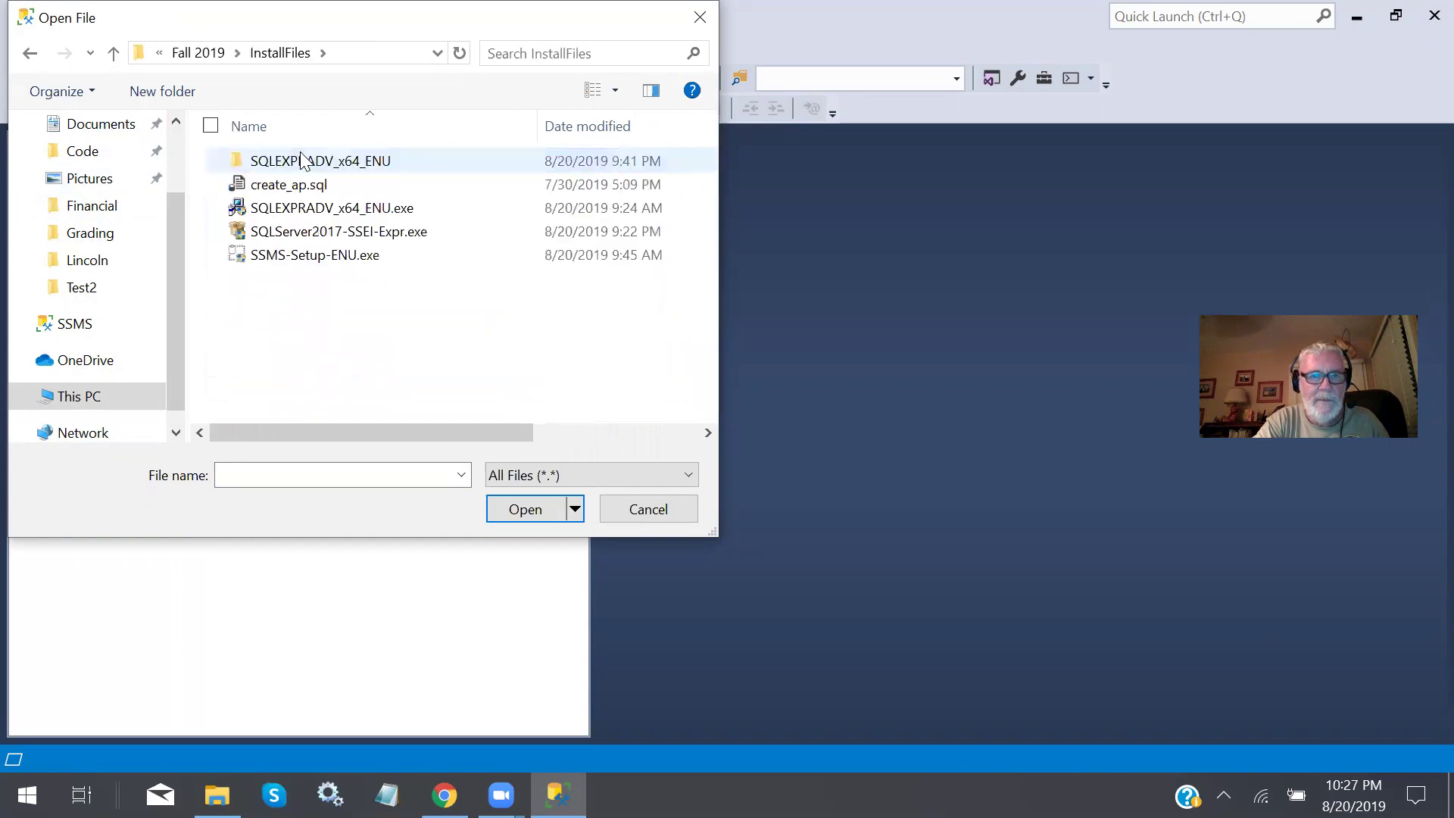
pyautogui.doubleClick(308, 193)
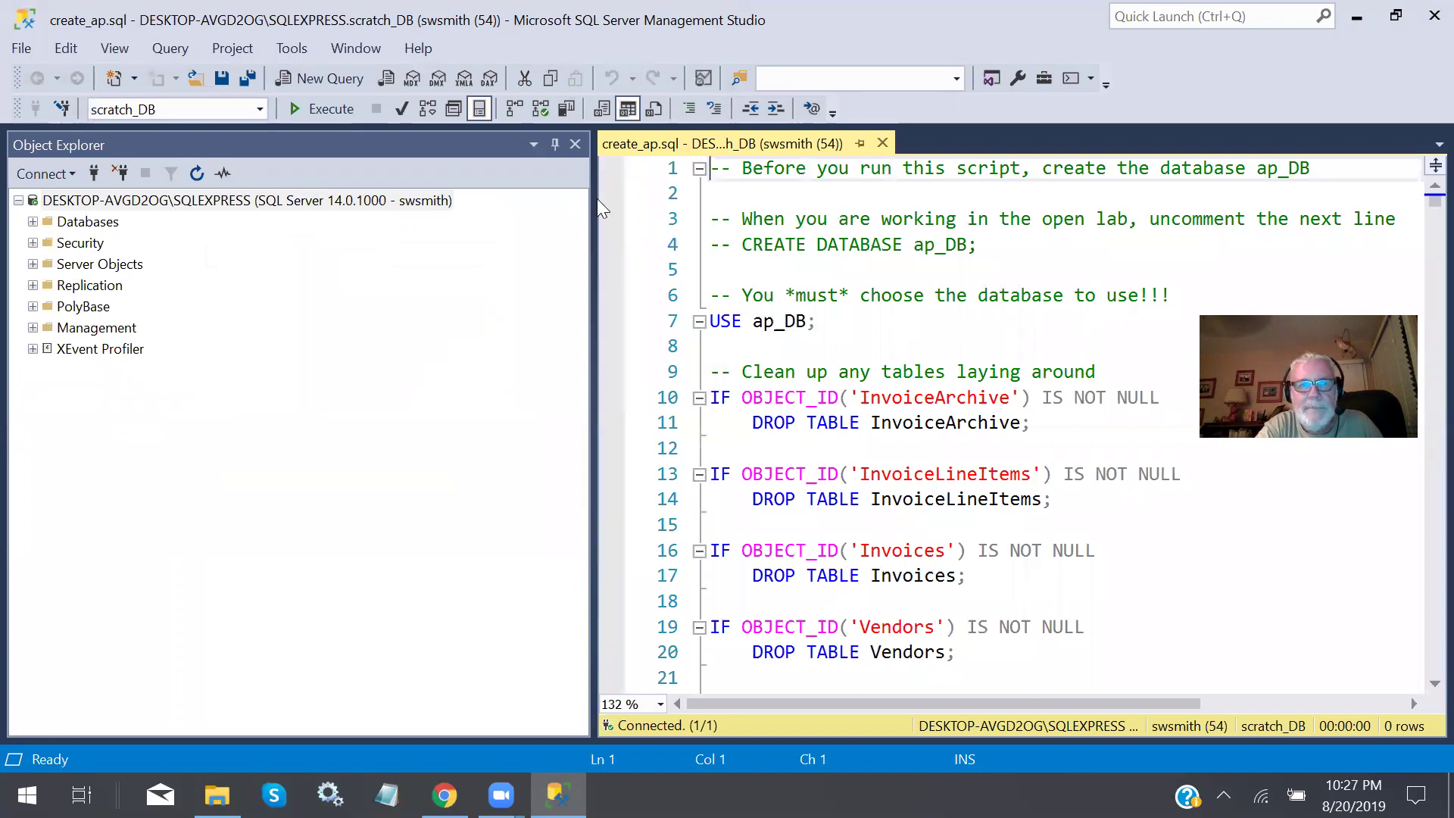
# Widen the editor and scroll through create_ap.sql to review its ap_DB Vendors and Invoices table definitions.
pyautogui.moveTo(595, 212); pyautogui.dragTo(211, 214)
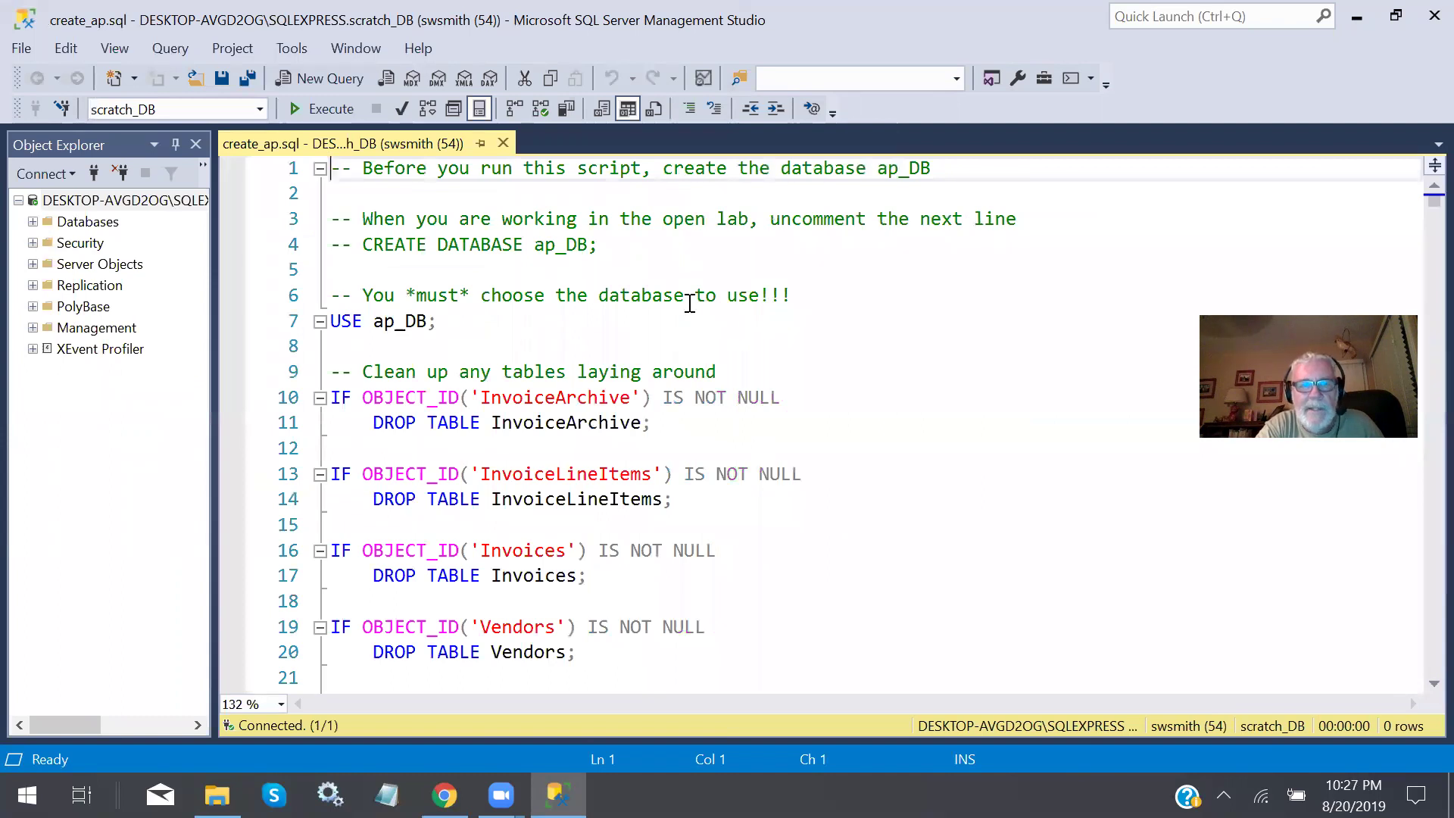
pyautogui.scroll(-7, 556, 340)
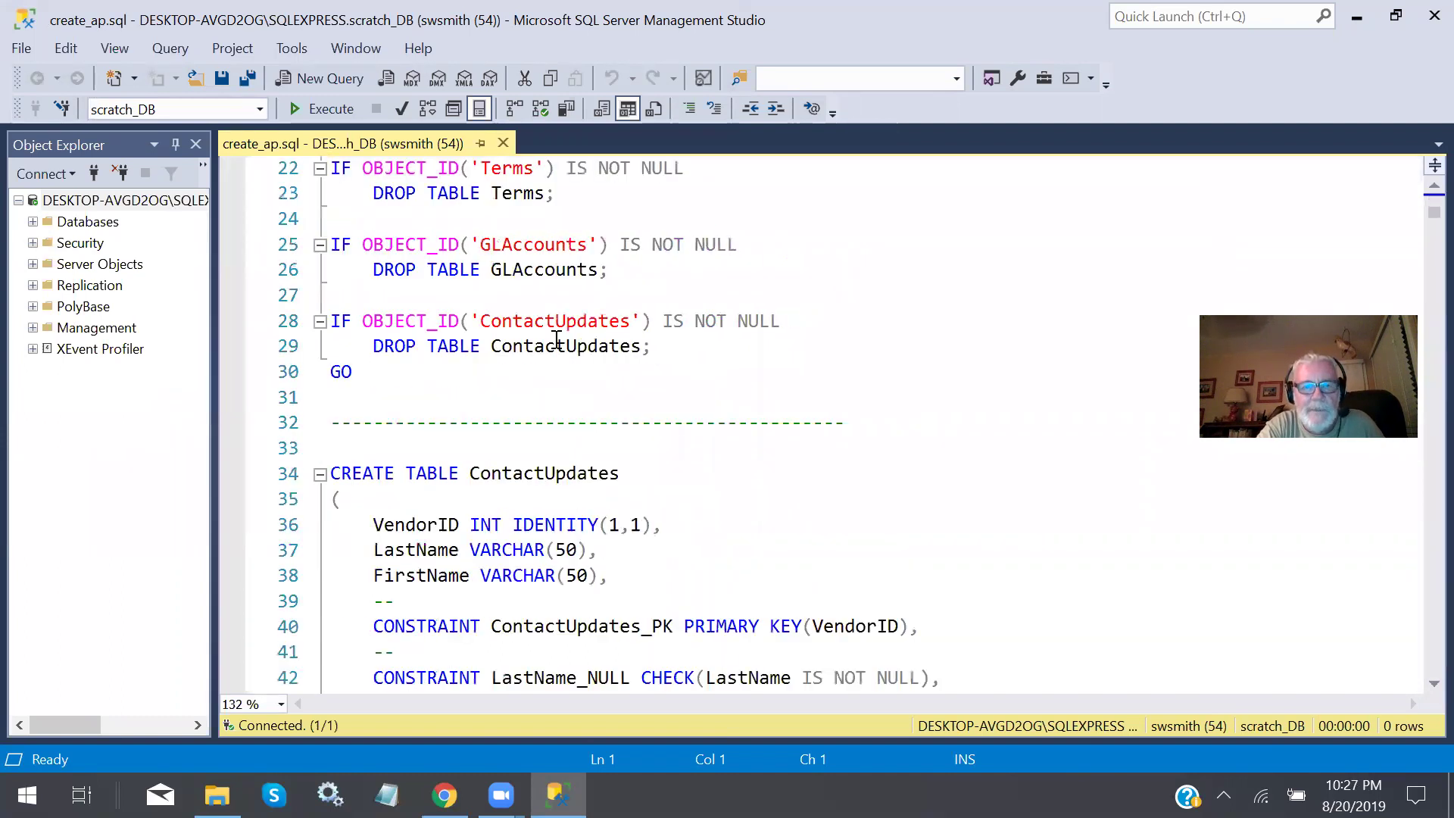
pyautogui.scroll(-20, 556, 339)
pyautogui.scroll(-20, 556, 339)
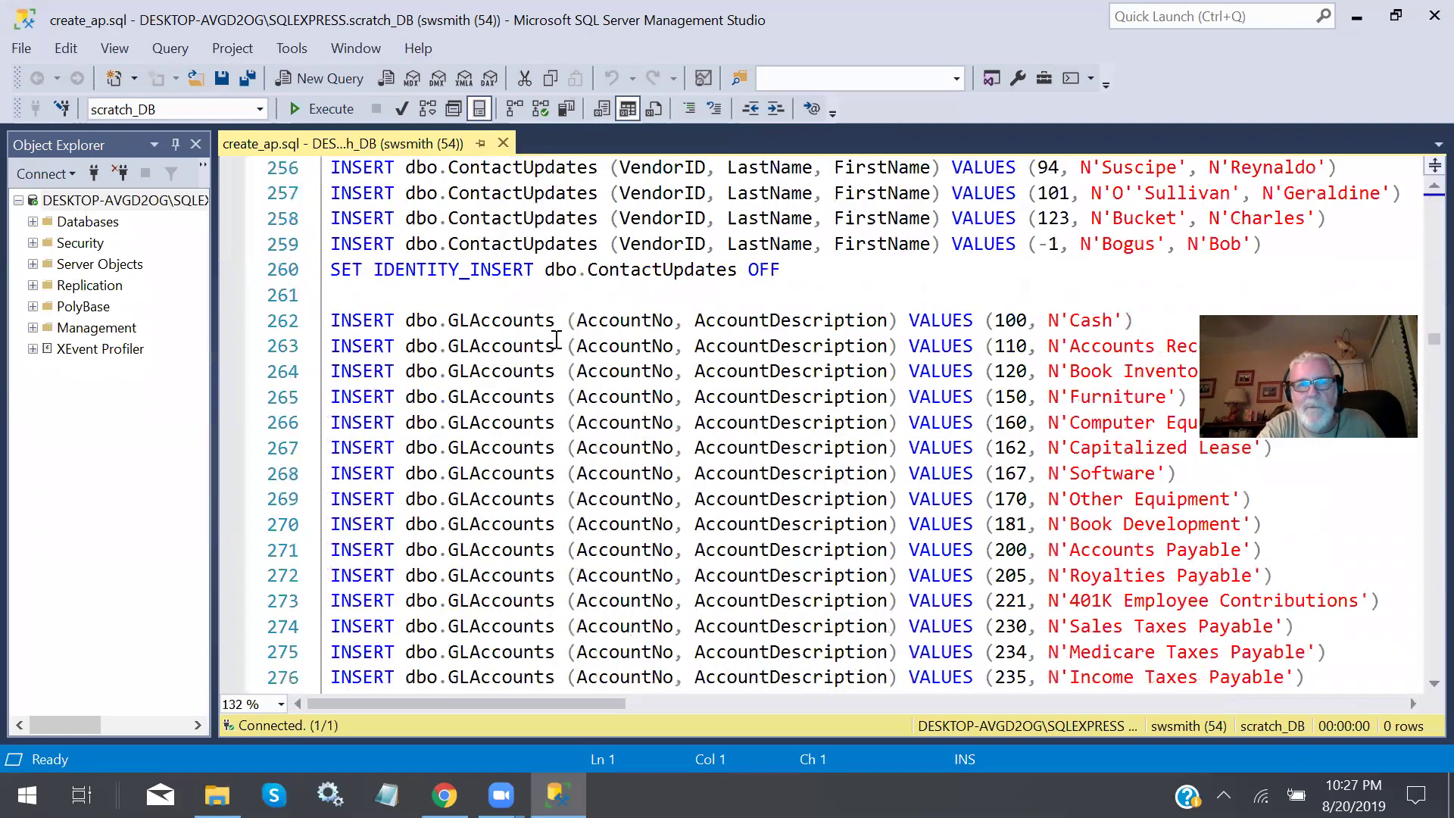
pyautogui.scroll(-20, 557, 339)
pyautogui.scroll(-20, 556, 339)
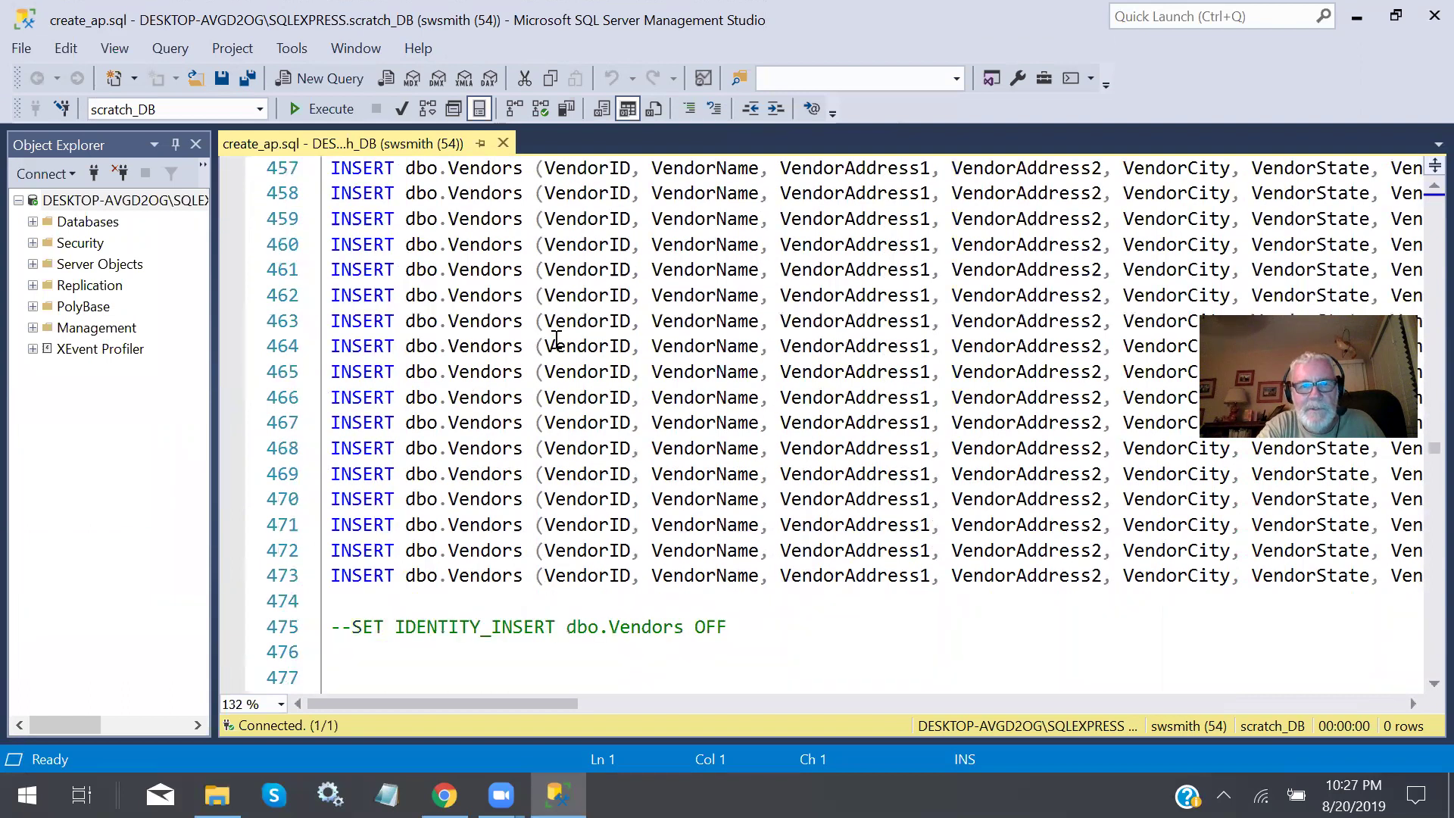
pyautogui.scroll(-14, 556, 339)
pyautogui.scroll(20, 556, 339)
pyautogui.scroll(20, 556, 339)
pyautogui.scroll(20, 556, 339)
pyautogui.scroll(11, 556, 340)
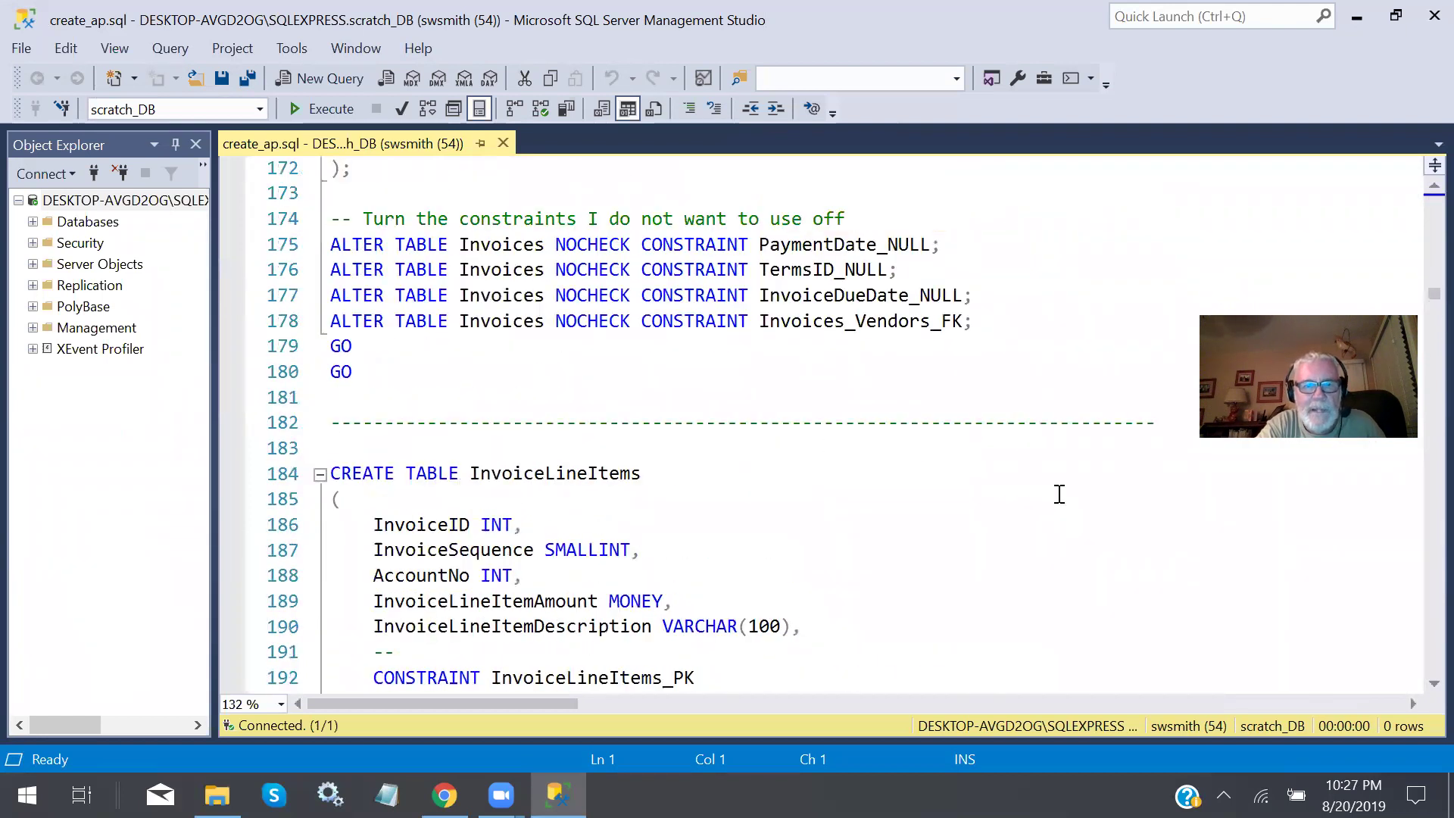
pyautogui.scroll(-19, 991, 474)
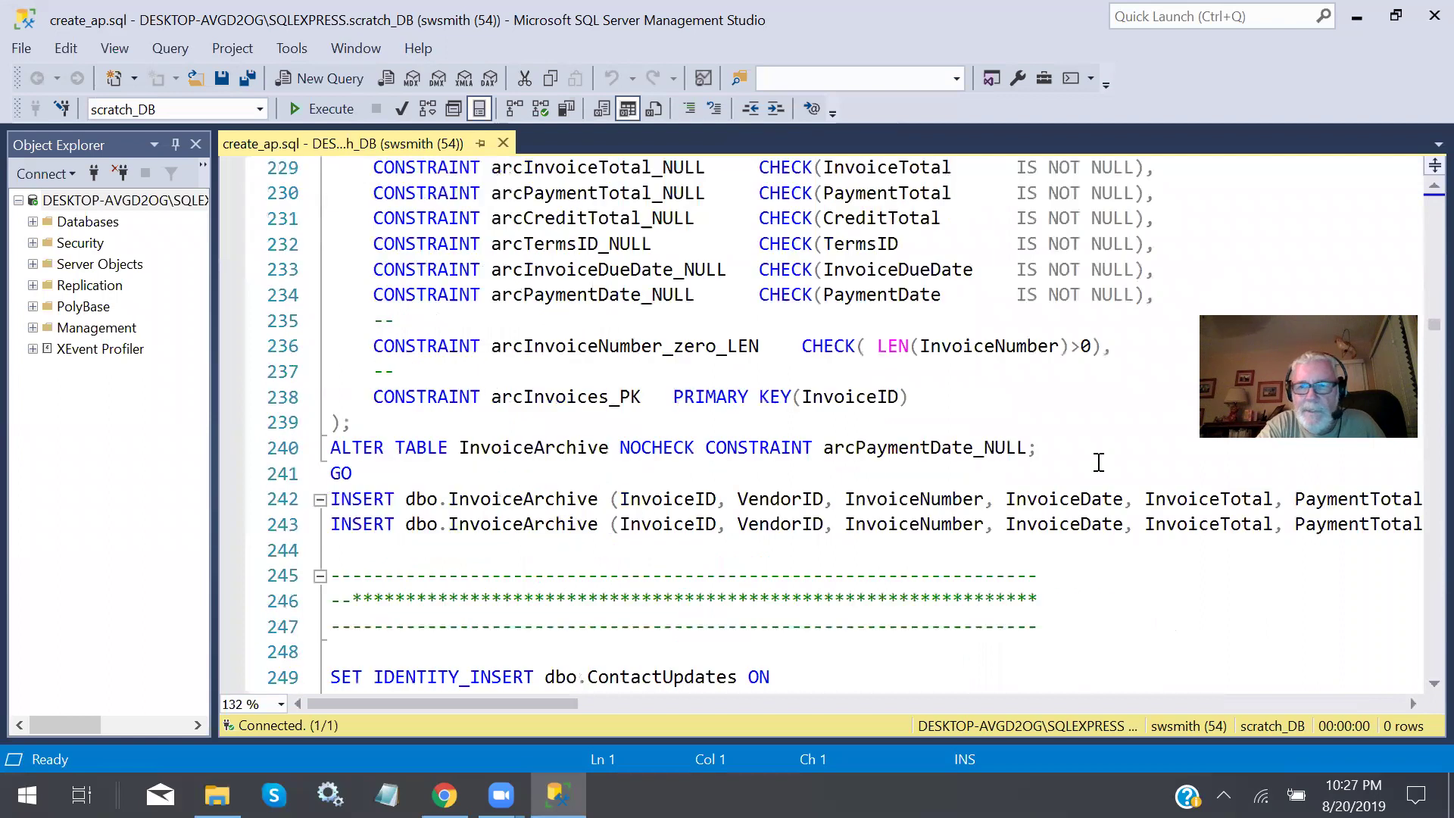
pyautogui.moveTo(1431, 326); pyautogui.dragTo(1423, 622)
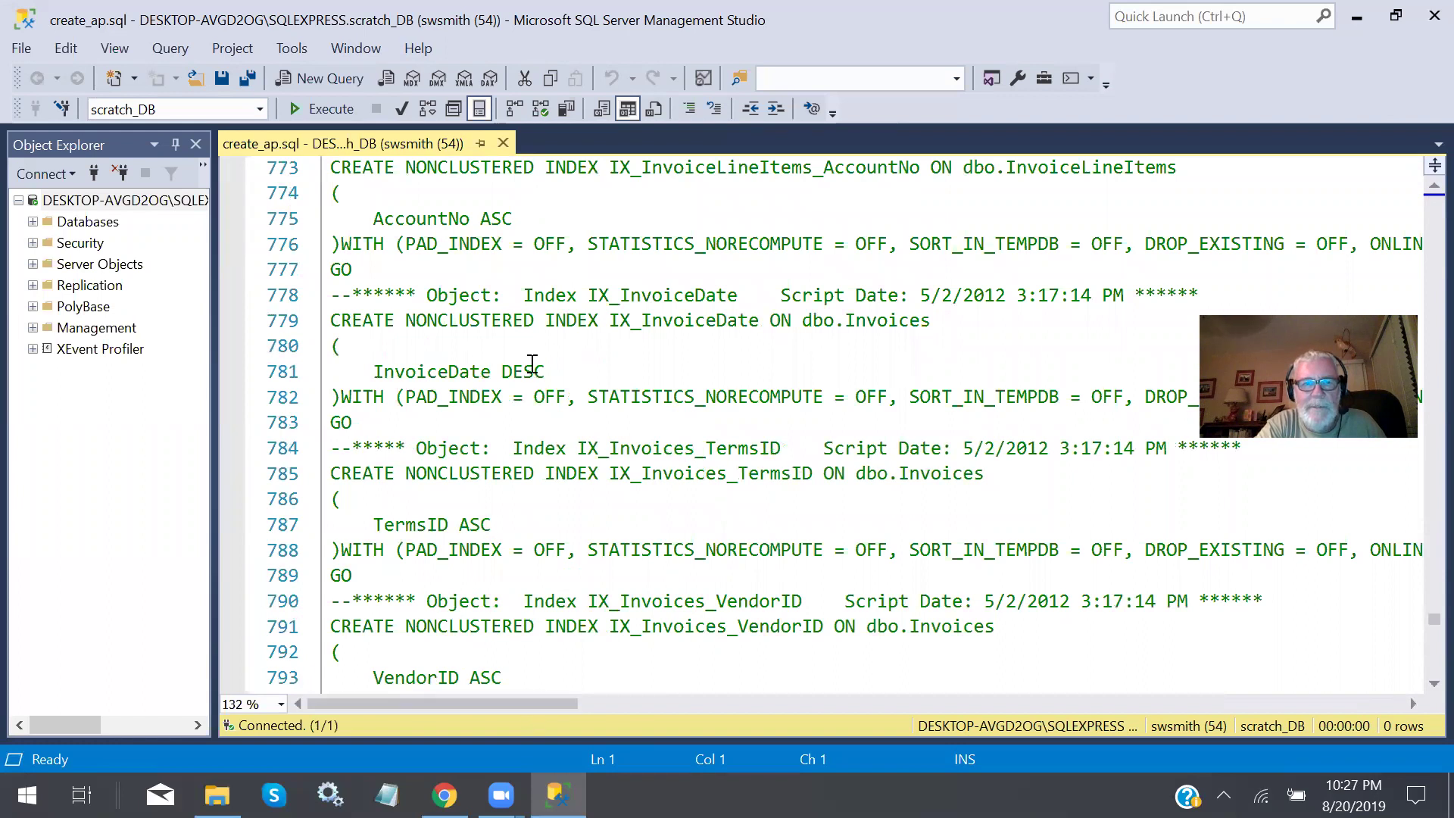
pyautogui.scroll(6, 534, 367)
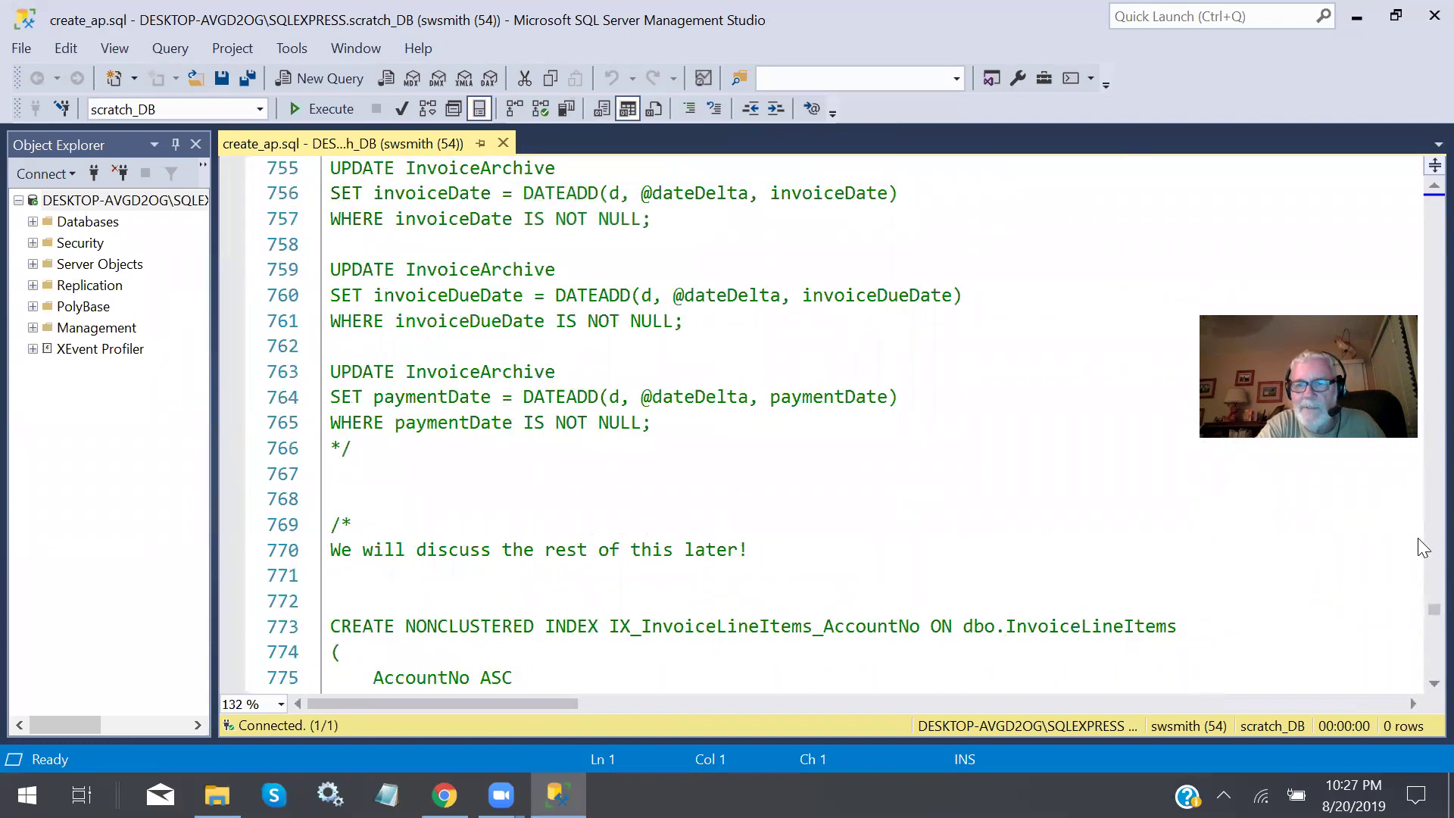
pyautogui.moveTo(1430, 610); pyautogui.dragTo(1417, 203)
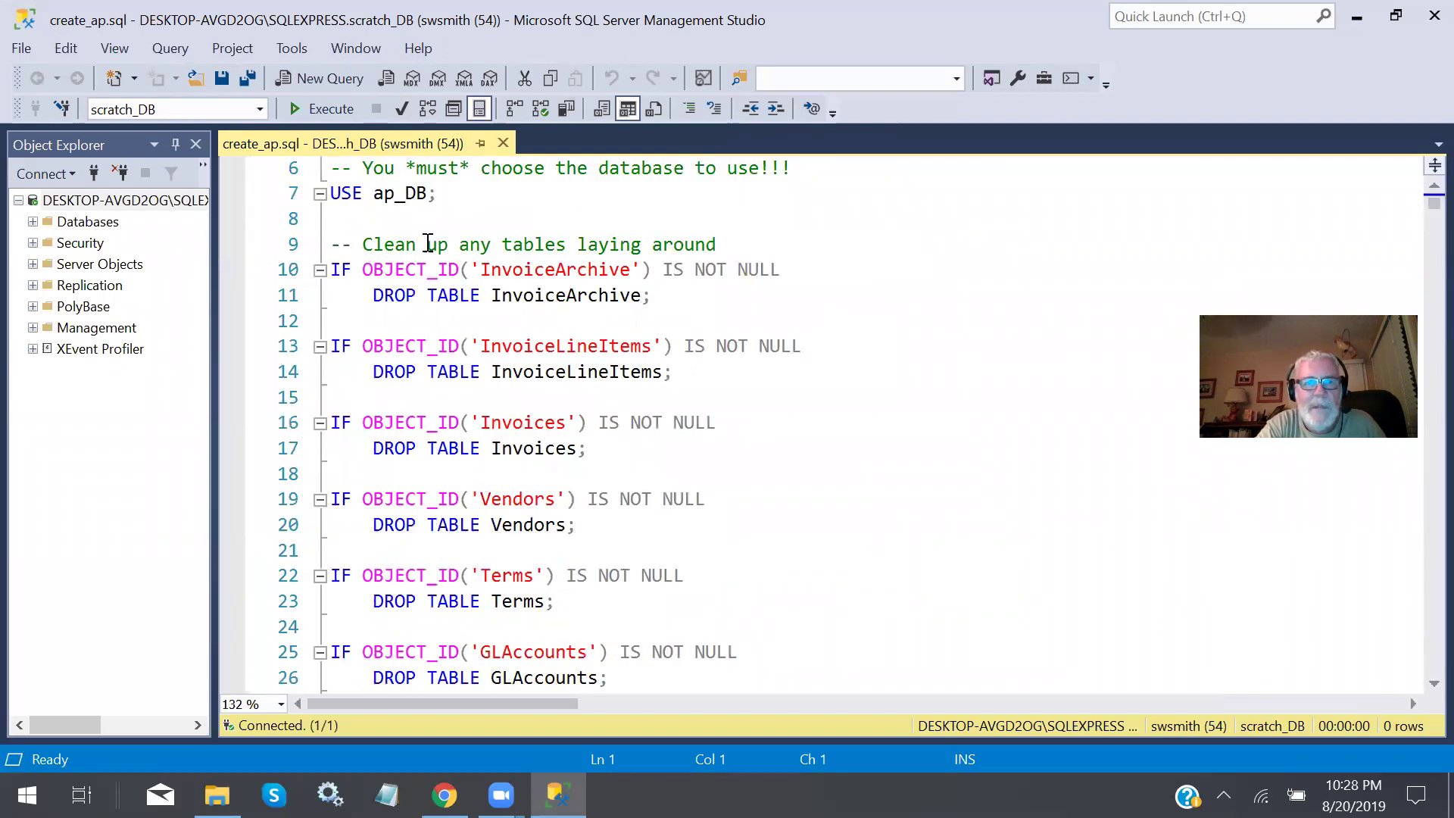
# Execute the whole create_ap.sql script into ap_DB, then close it and open a blank query.
pyautogui.click(851, 163)
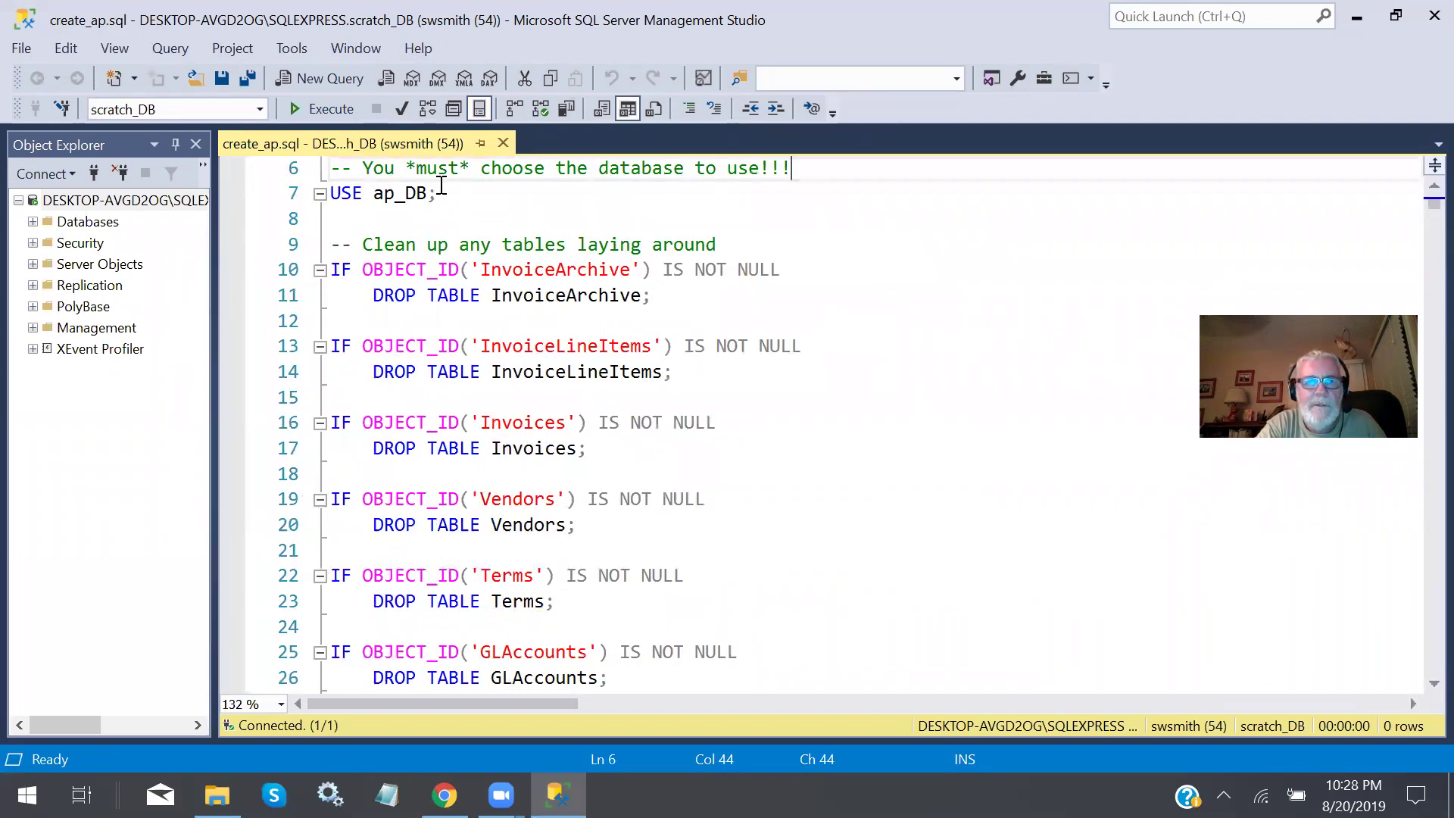
pyautogui.moveTo(460, 197); pyautogui.dragTo(330, 194)
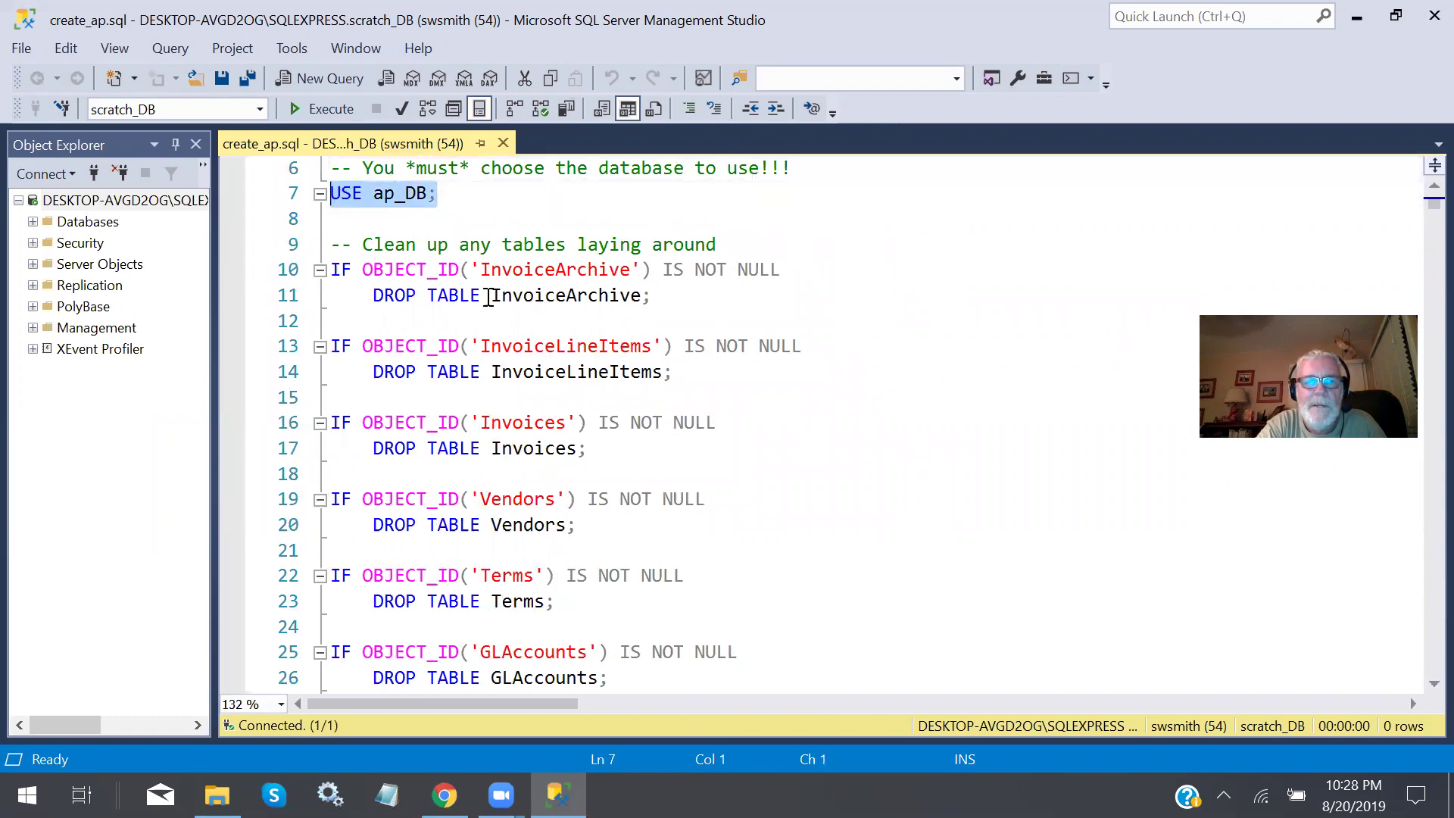
pyautogui.click(446, 197)
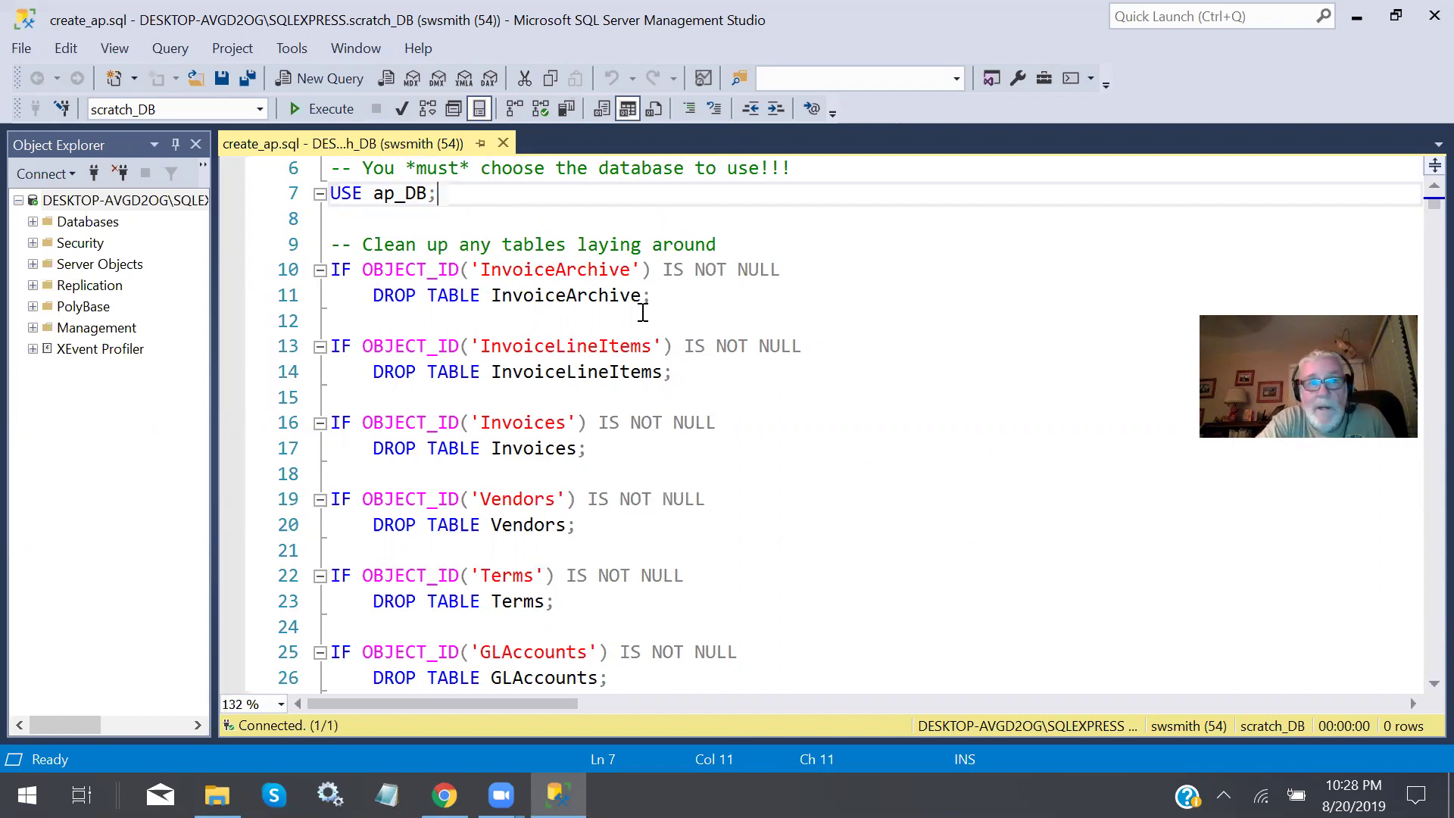
pyautogui.click(346, 108)
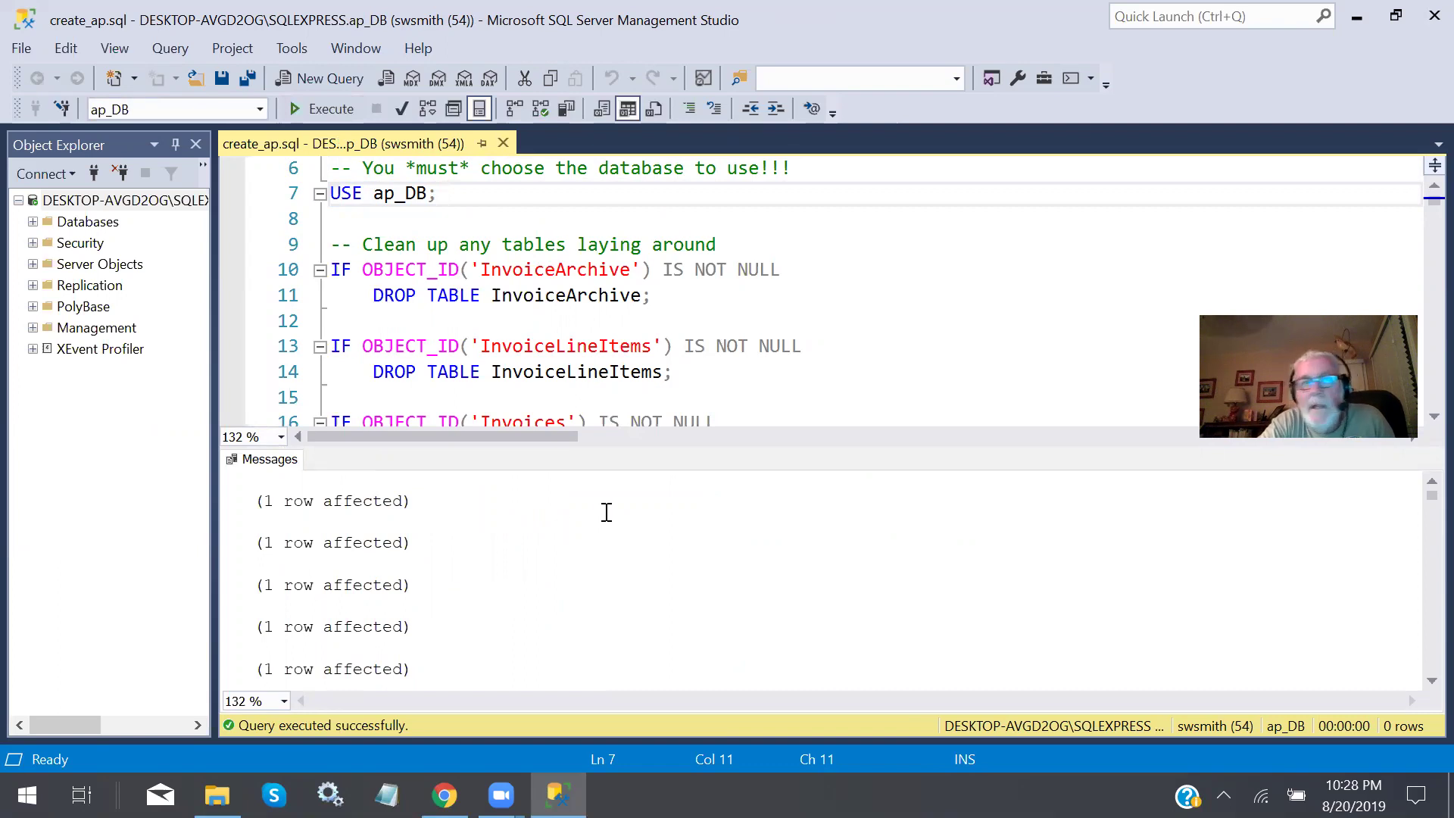
pyautogui.click(502, 143)
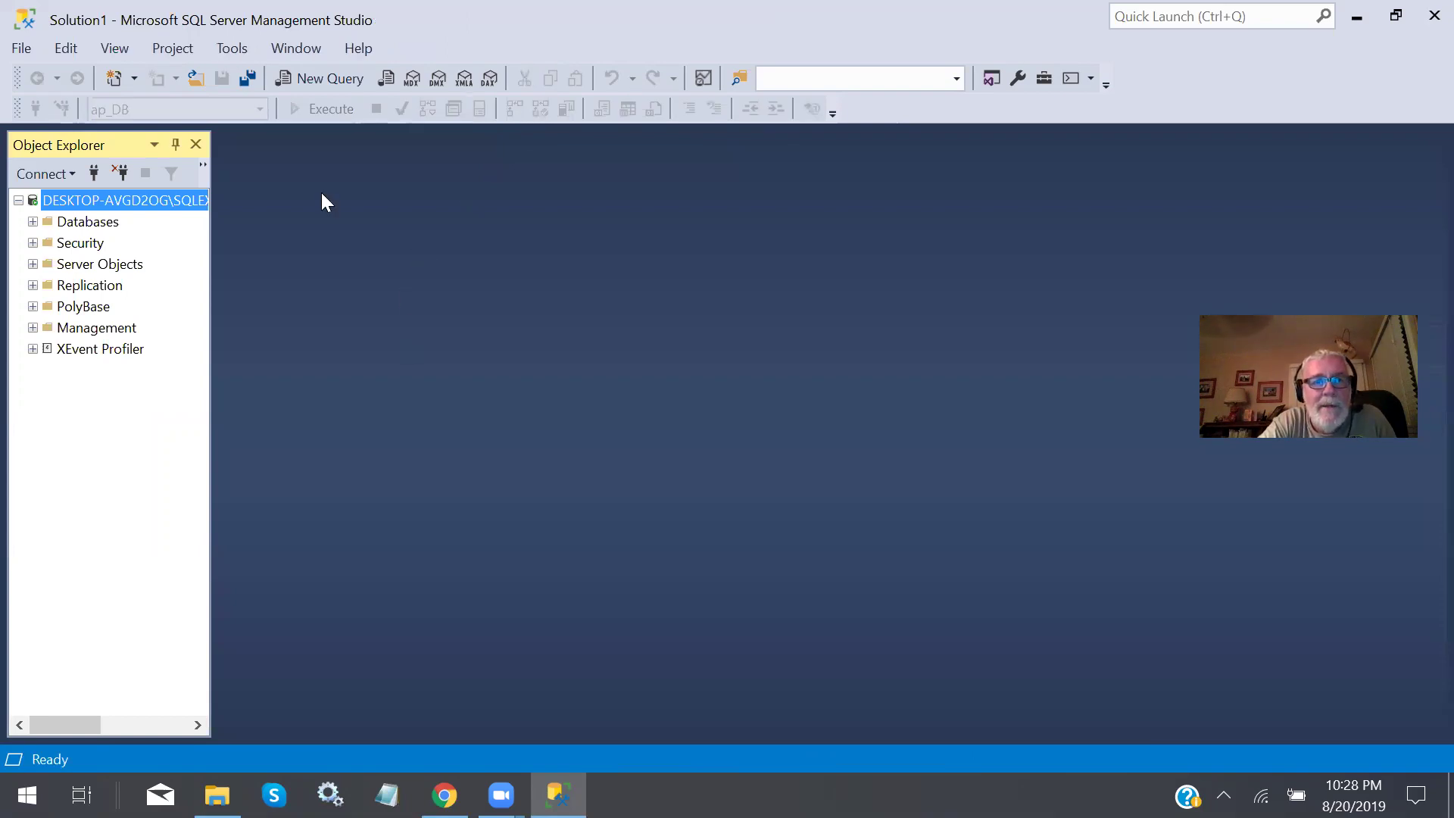
pyautogui.click(321, 77)
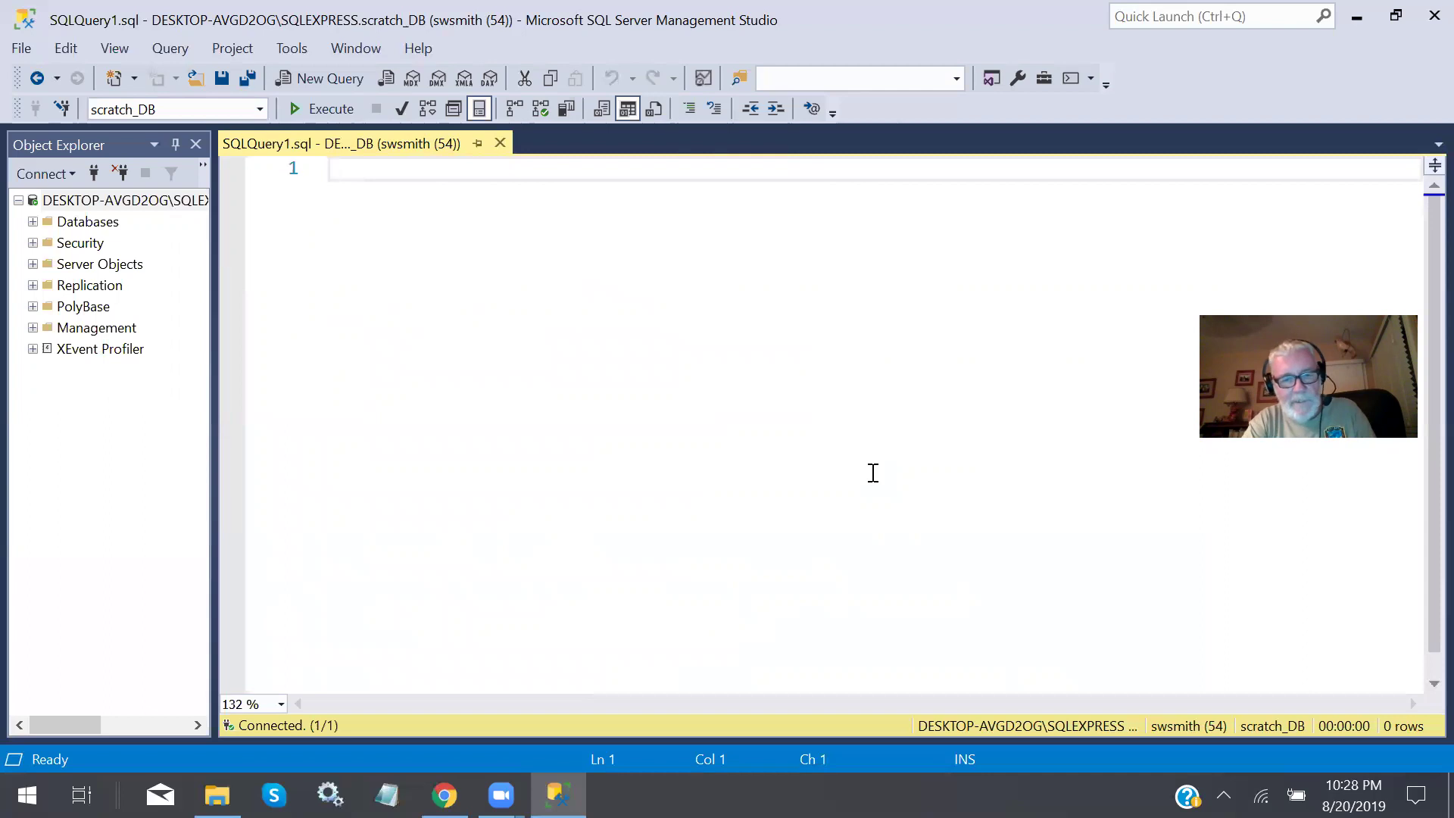
# Run 'USE ap_DB;' and 'SELECT * FROM vendors;' on separate lines, returning 122 vendor rows.
pyautogui.write('USE ap_DB;')
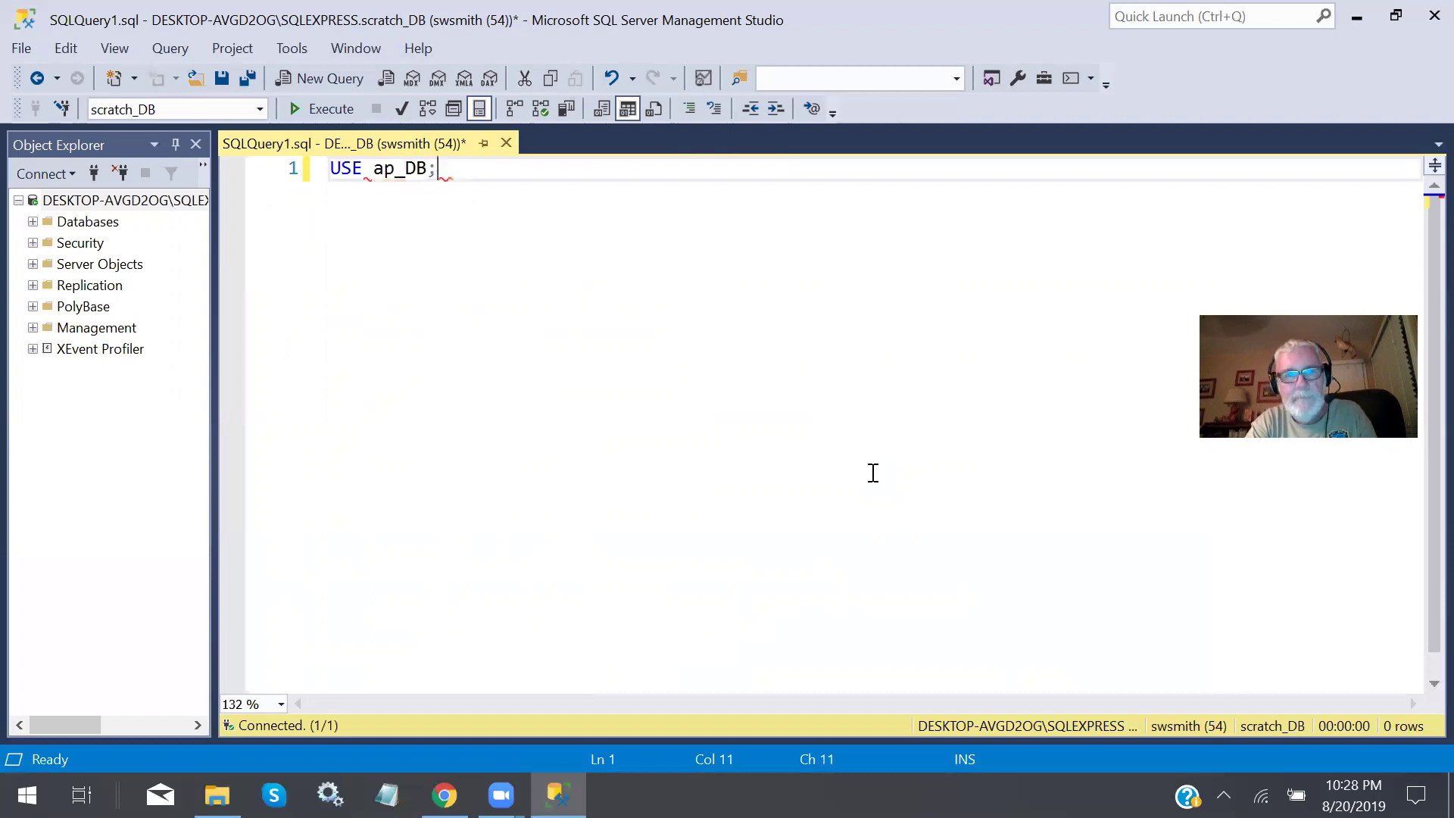
pyautogui.press('Return')
pyautogui.press('Return')
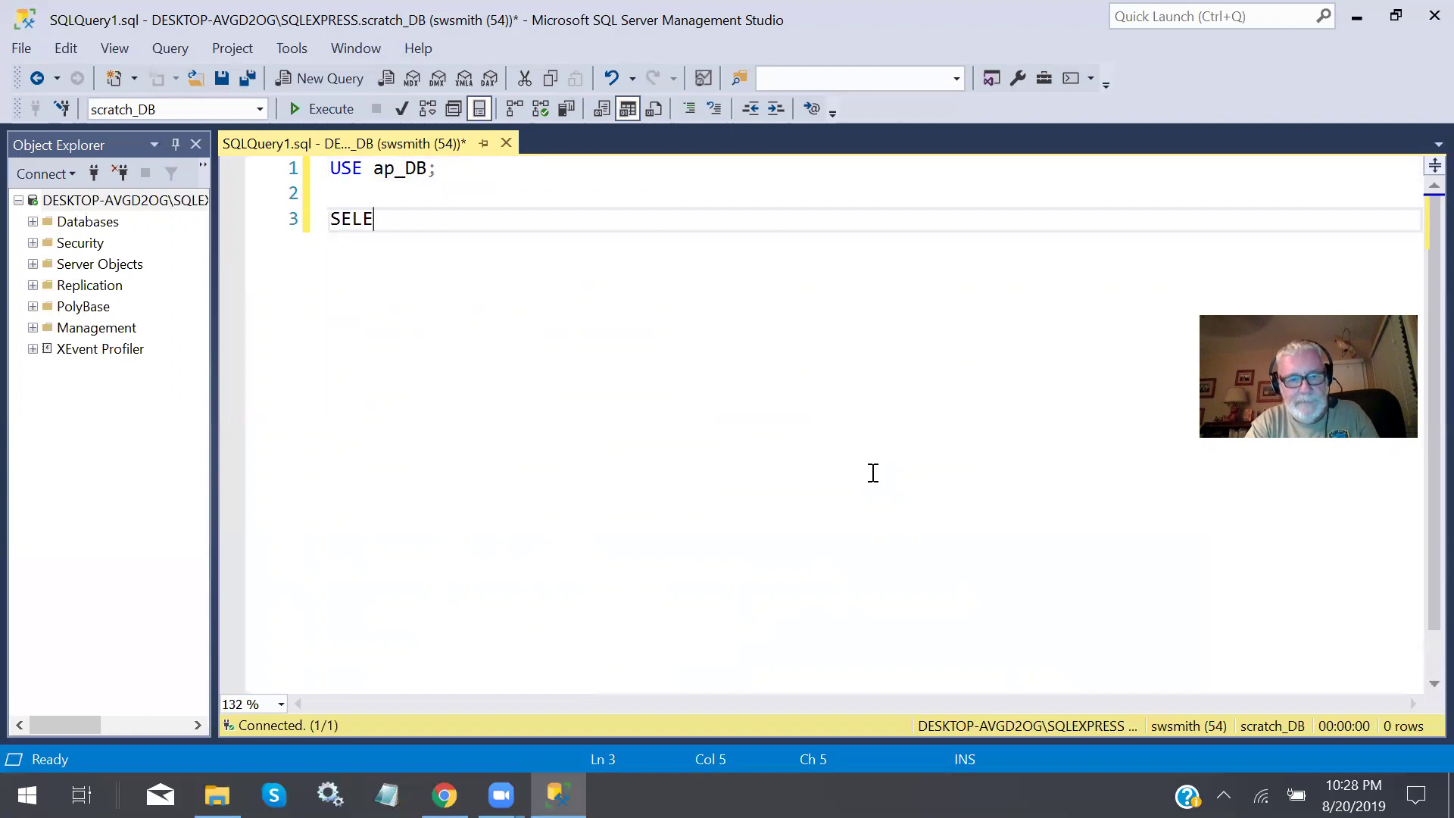
pyautogui.write('SELECT * FR')
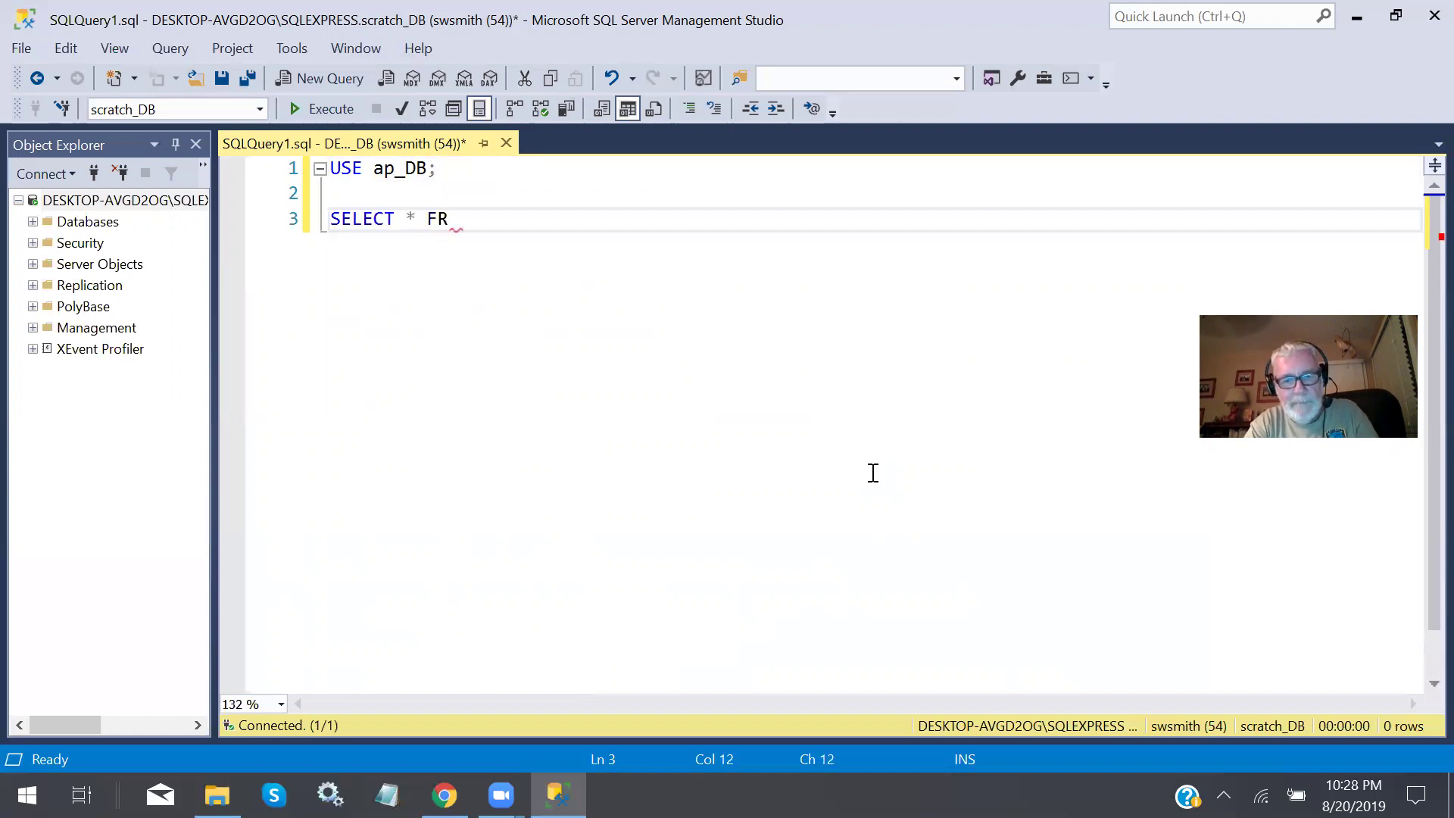
pyautogui.write('OM v')
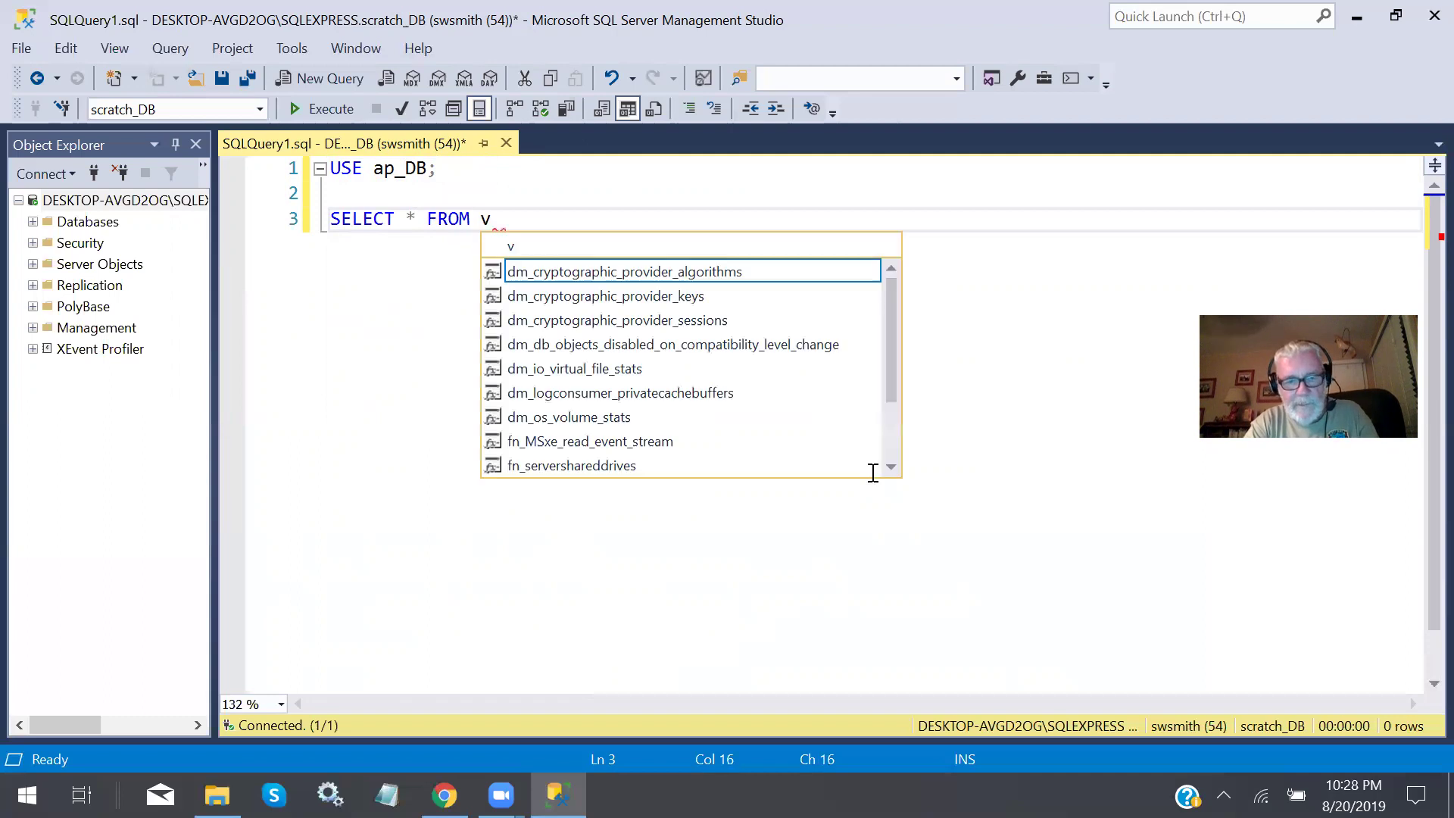
pyautogui.write('endors')
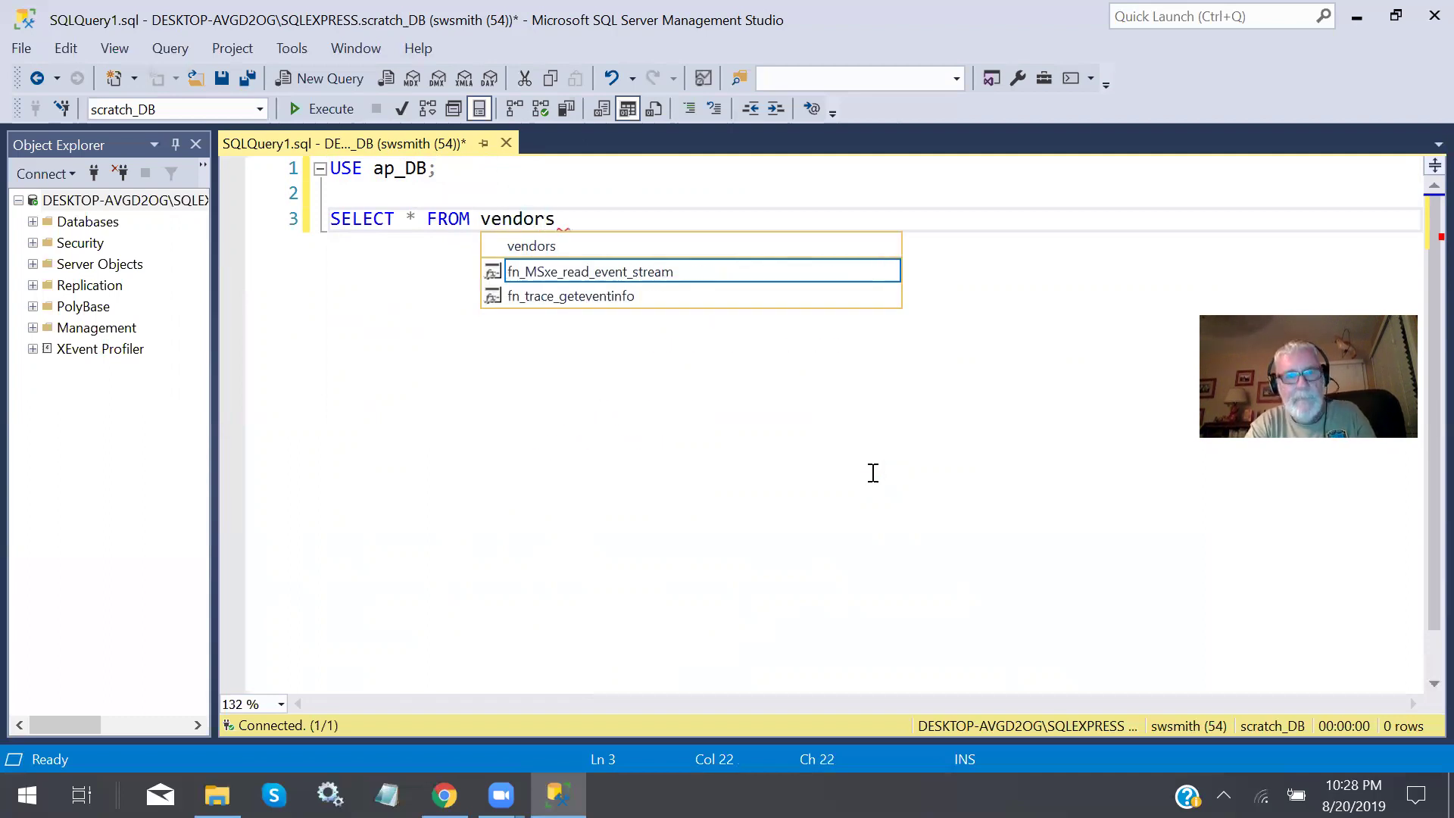
pyautogui.write(';')
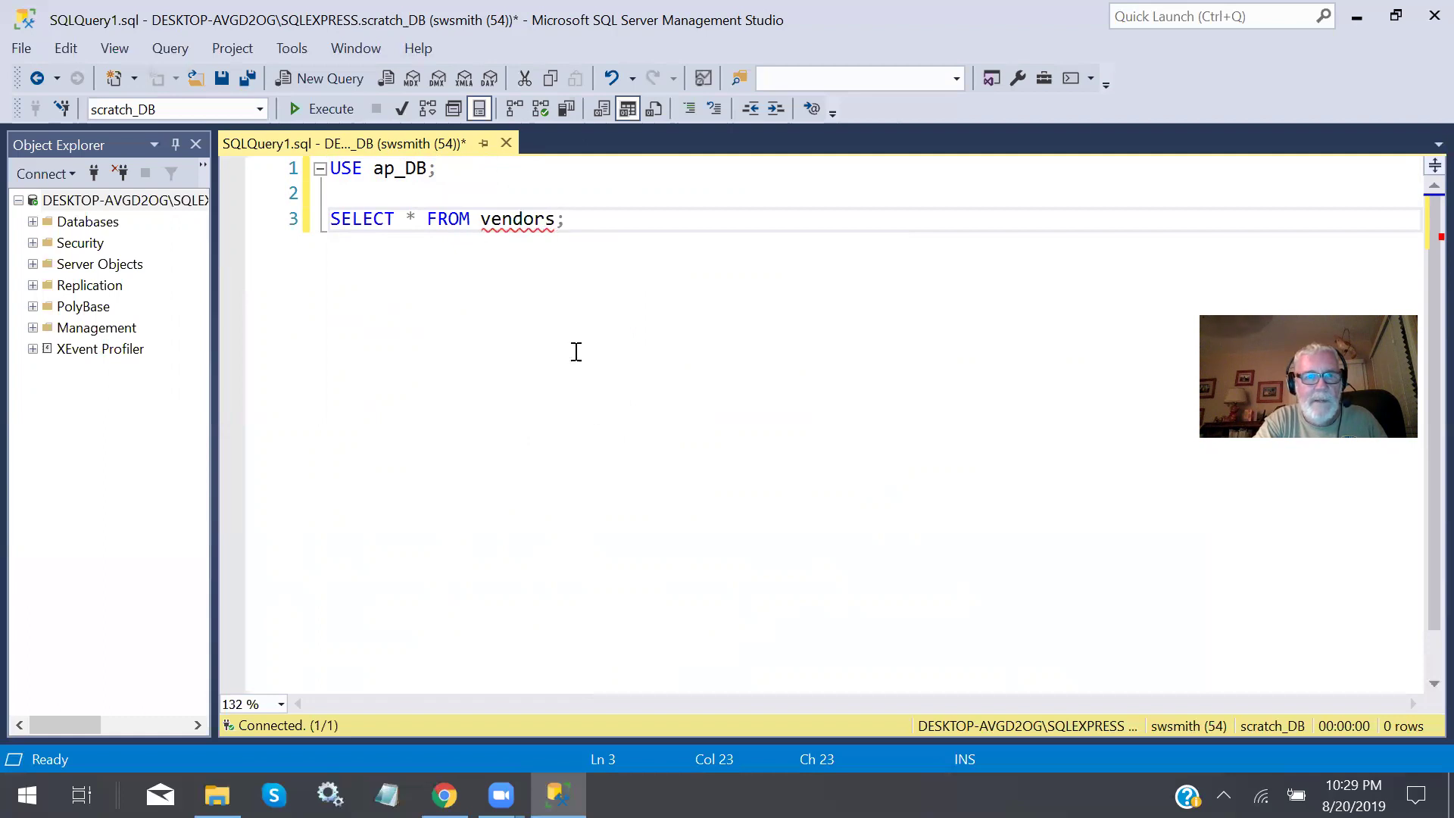
pyautogui.click(330, 109)
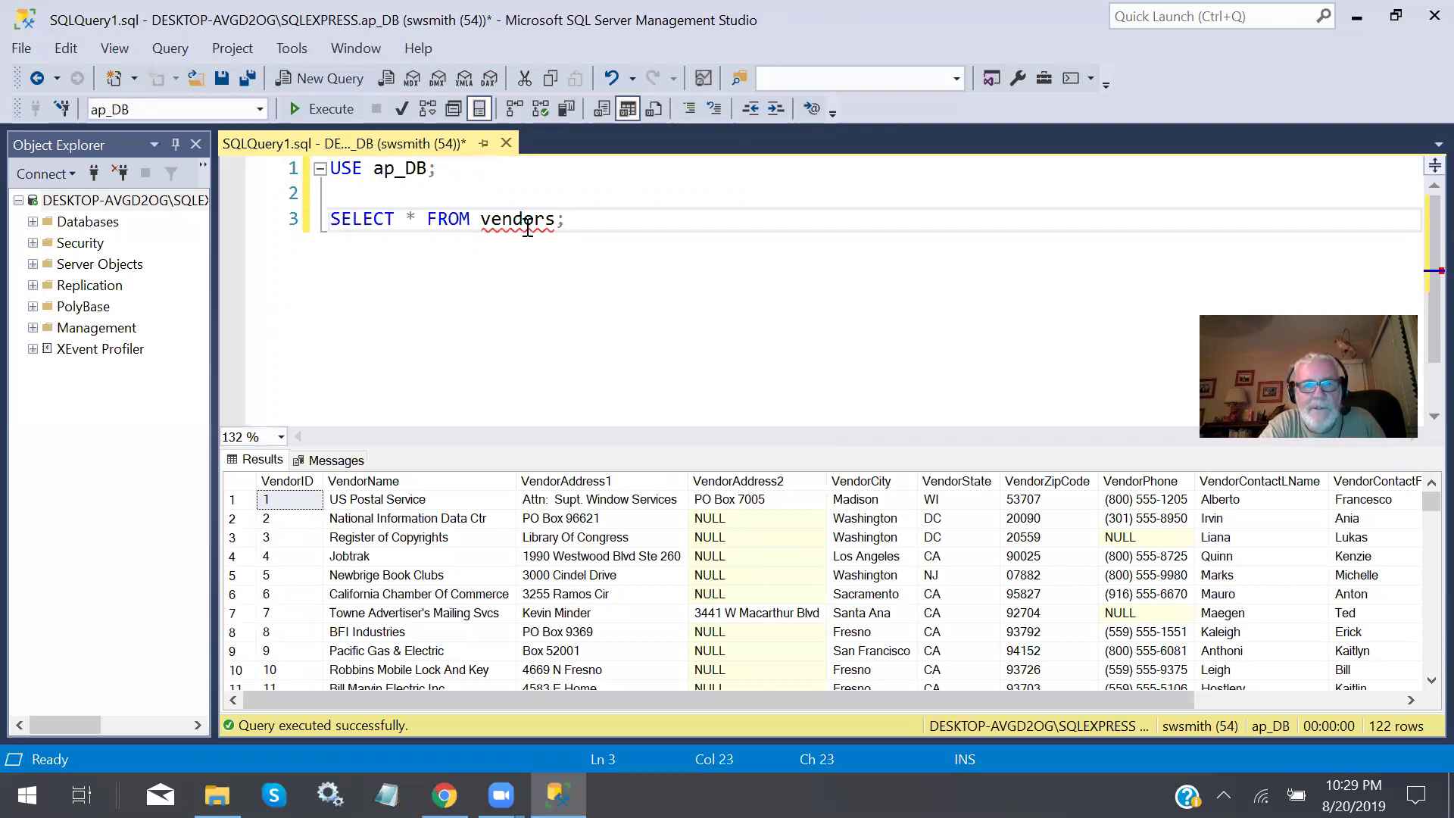
pyautogui.moveTo(528, 227)
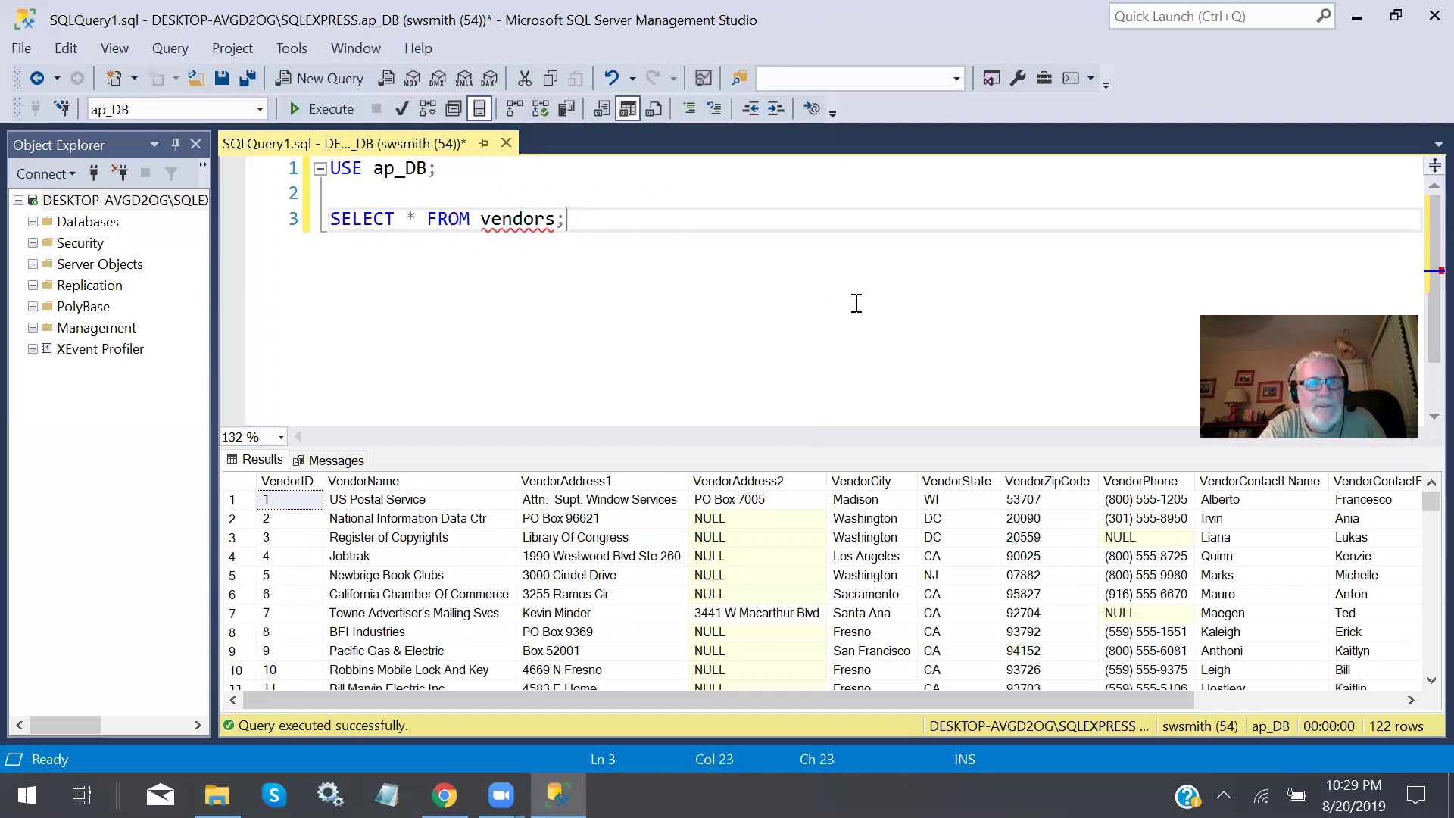
pyautogui.moveTo(452, 167); pyautogui.dragTo(329, 168)
pyautogui.click(344, 109)
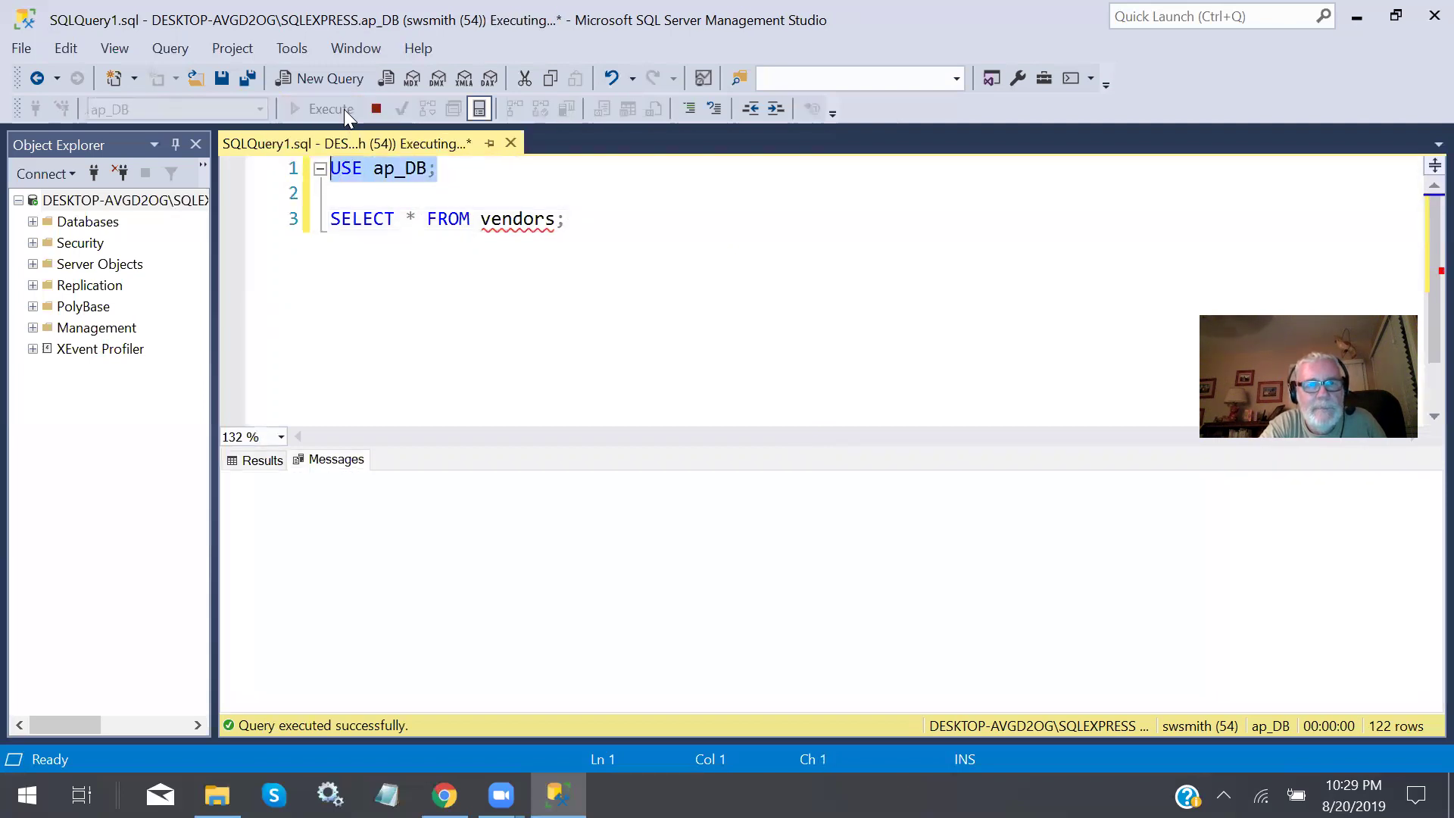
pyautogui.click(652, 222)
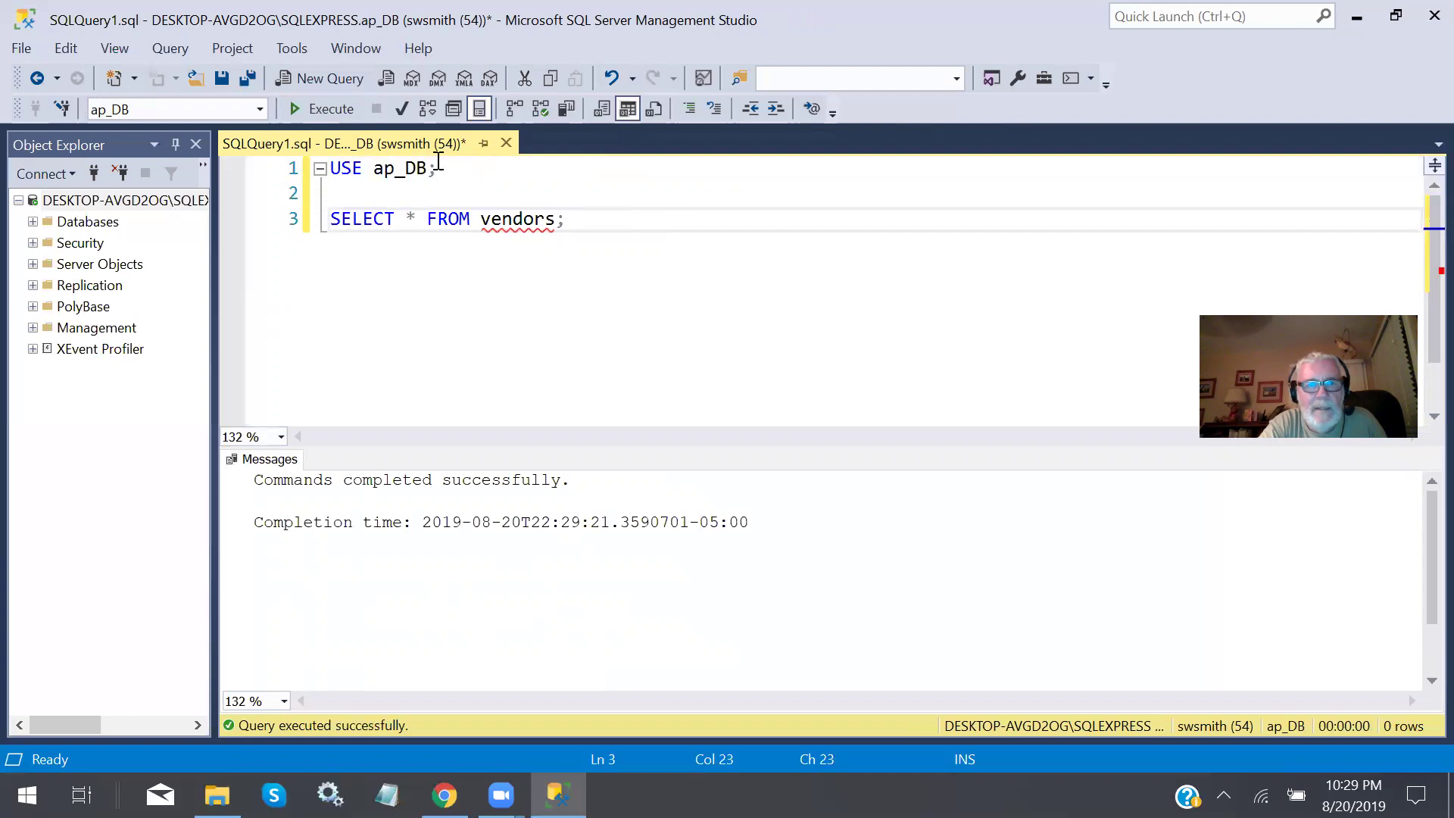
pyautogui.moveTo(334, 219); pyautogui.dragTo(606, 221)
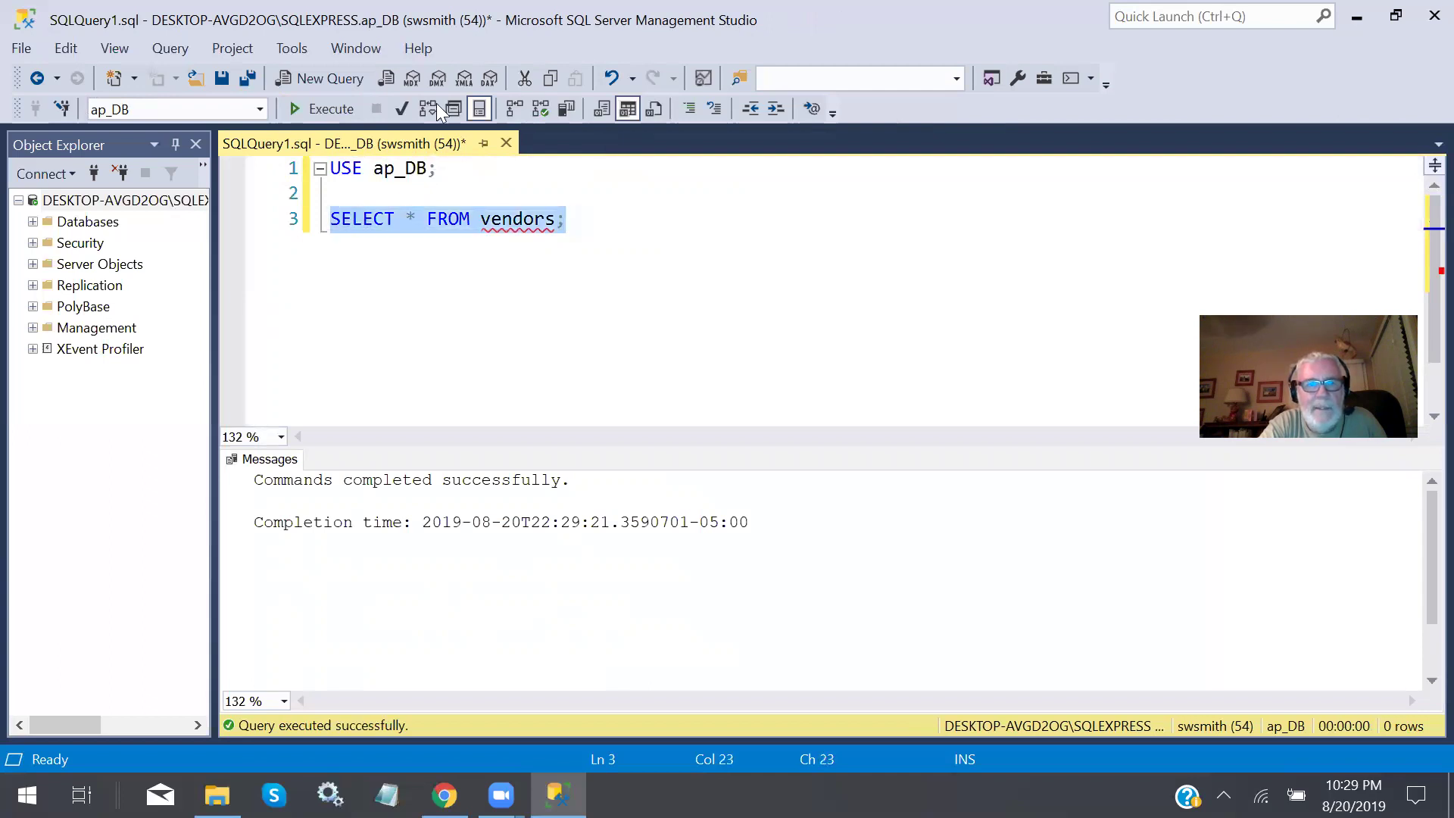
pyautogui.click(348, 106)
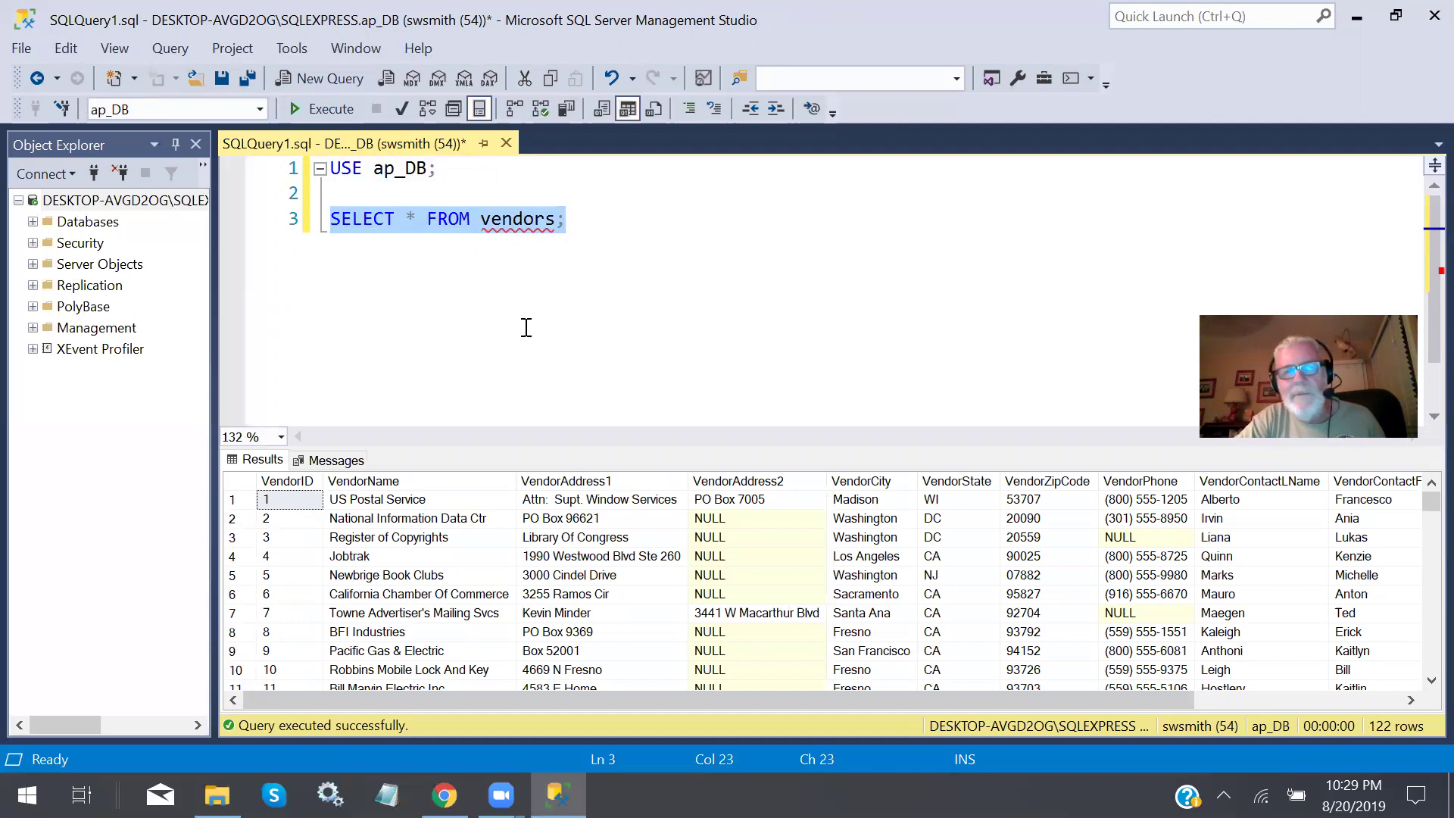
# Disable IntelliSense from the editor context menu so the false underline under vendors disappears.
pyautogui.rightClick(498, 226)
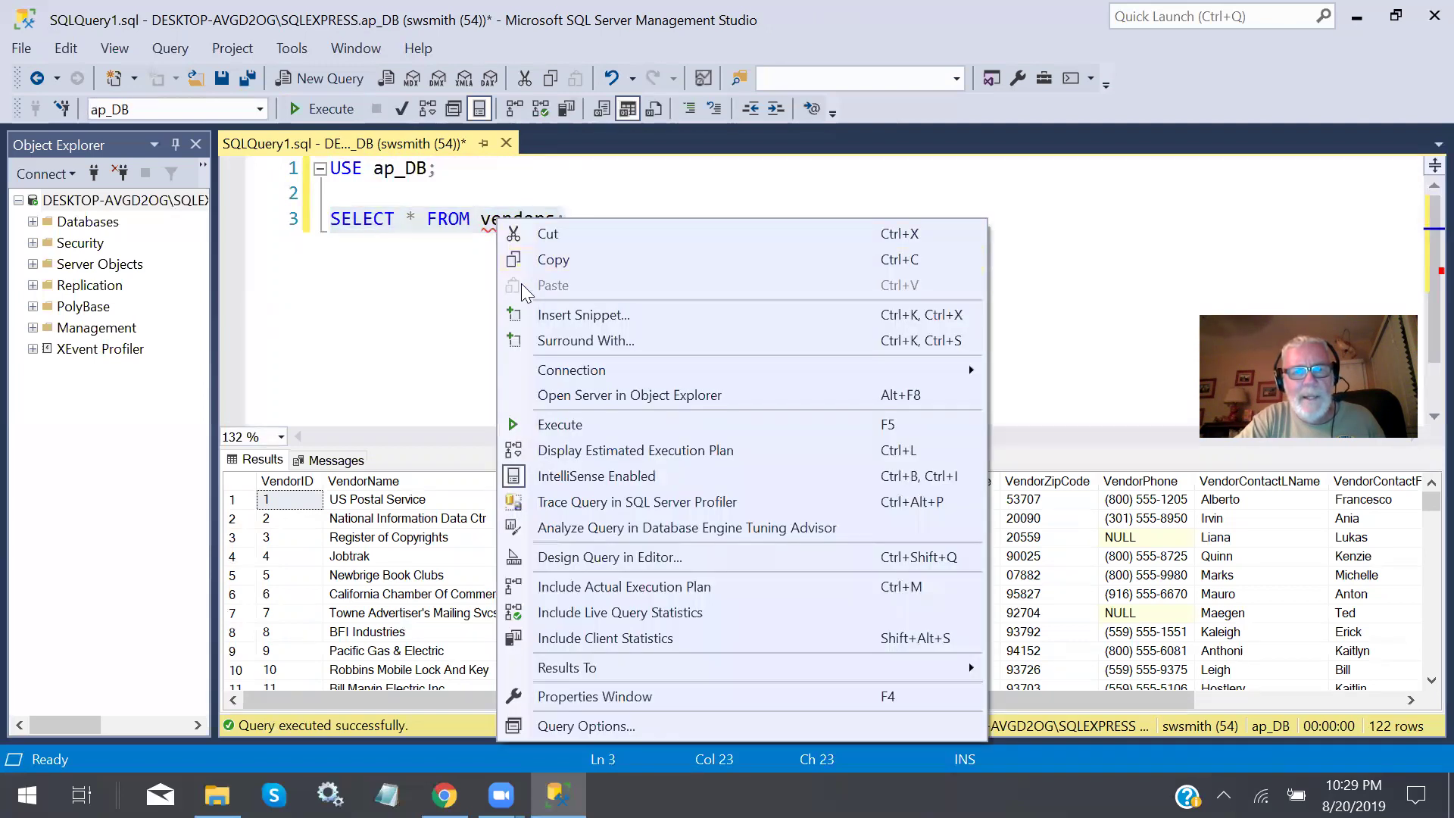
pyautogui.click(578, 476)
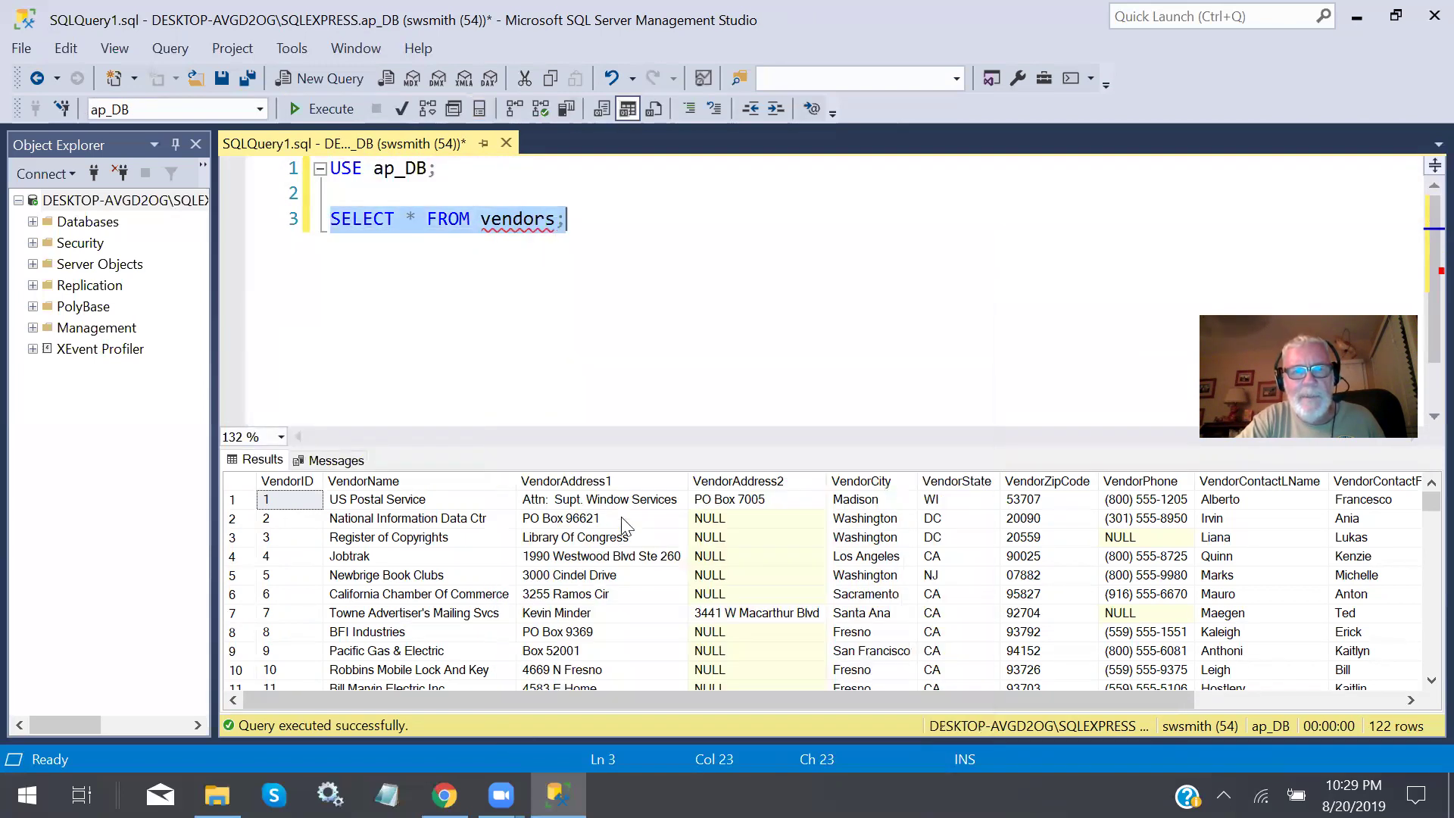
pyautogui.click(691, 222)
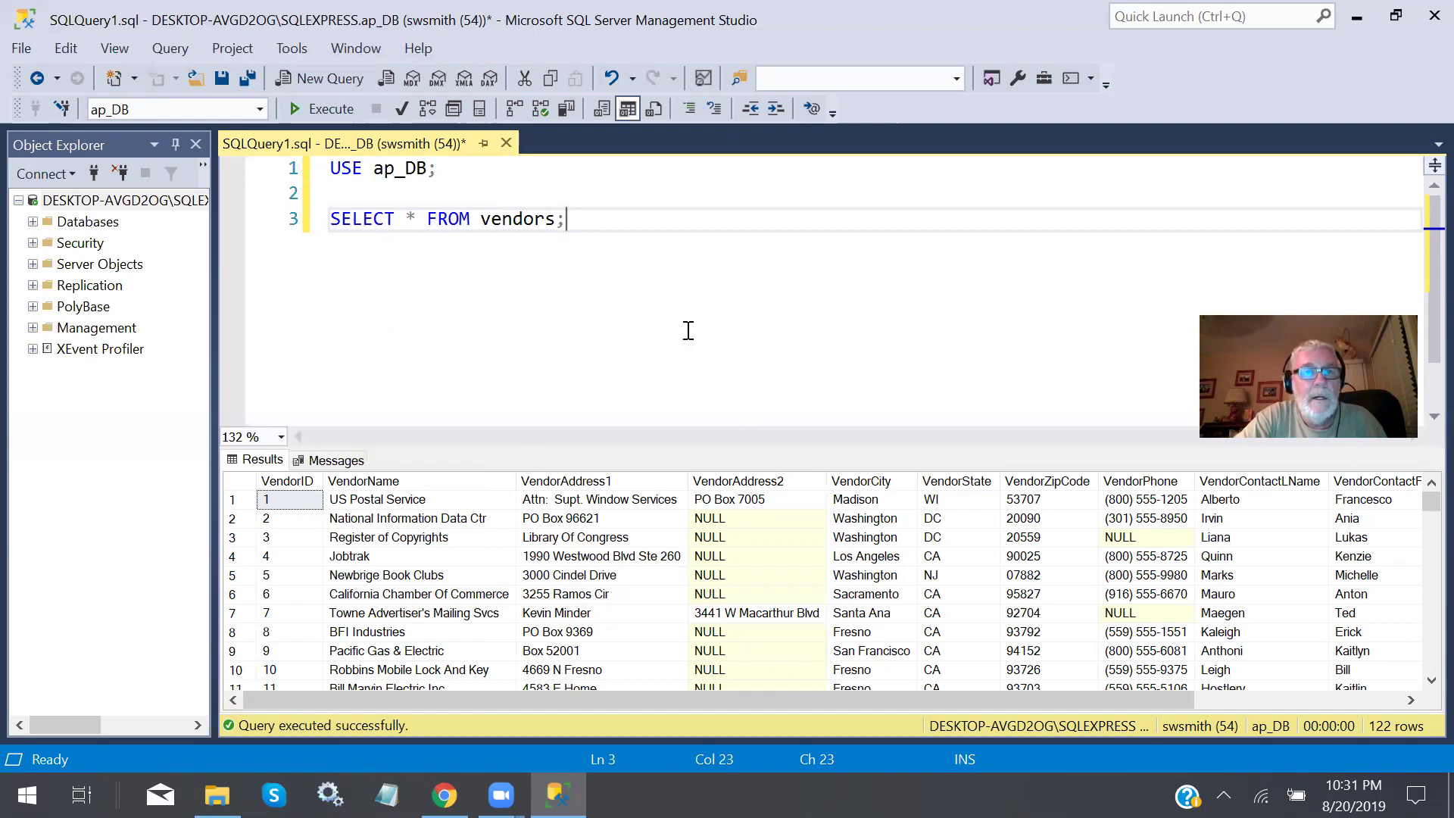
pyautogui.scroll(-1, 688, 331)
pyautogui.scroll(1, 689, 331)
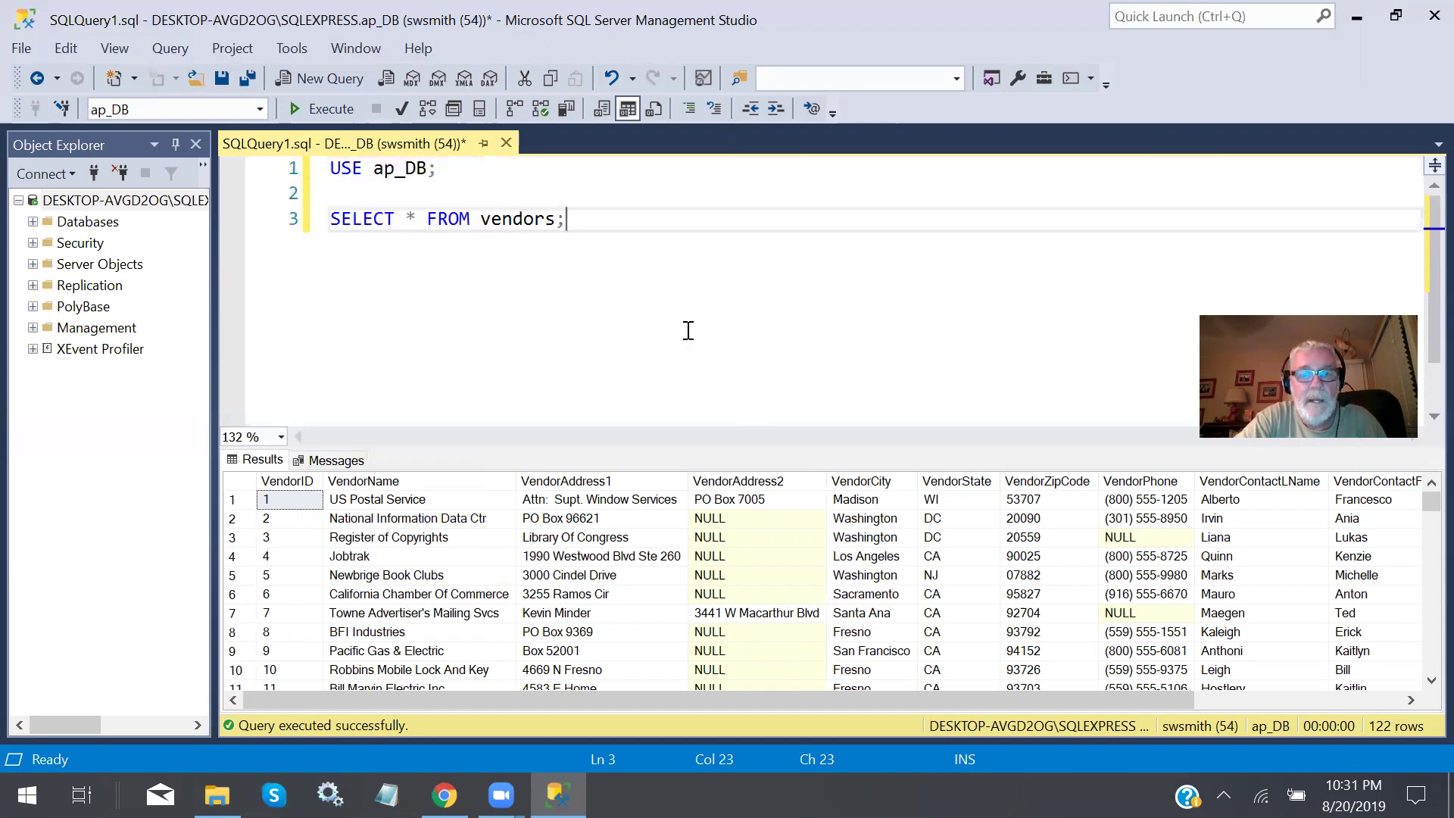